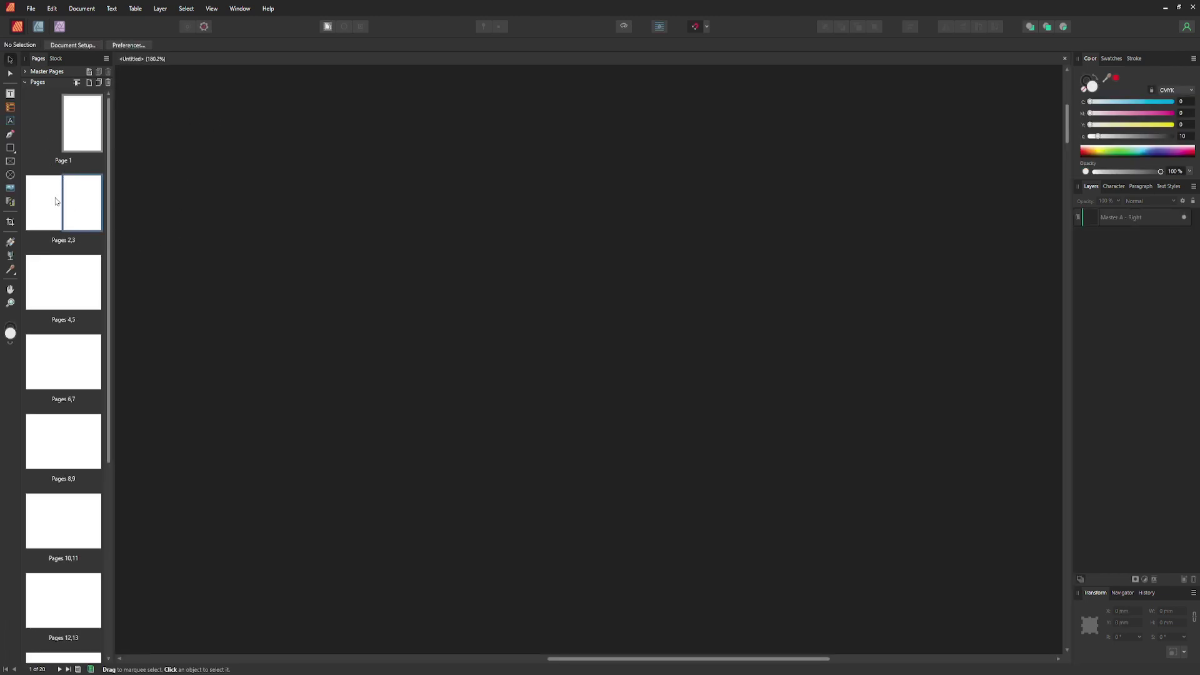
# Step: Add a table about 68 mm wide and 27 mm high near the upper part of page 1
pyautogui.click(82, 128)
pyautogui.click(10, 93)
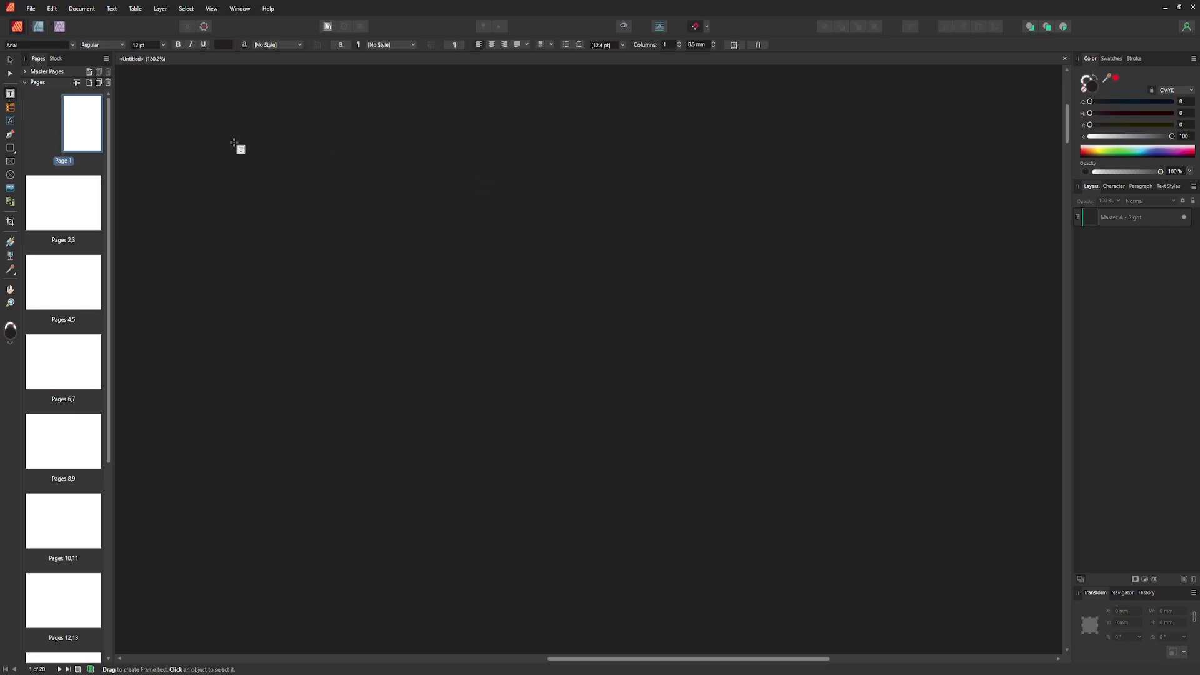
pyautogui.click(10, 107)
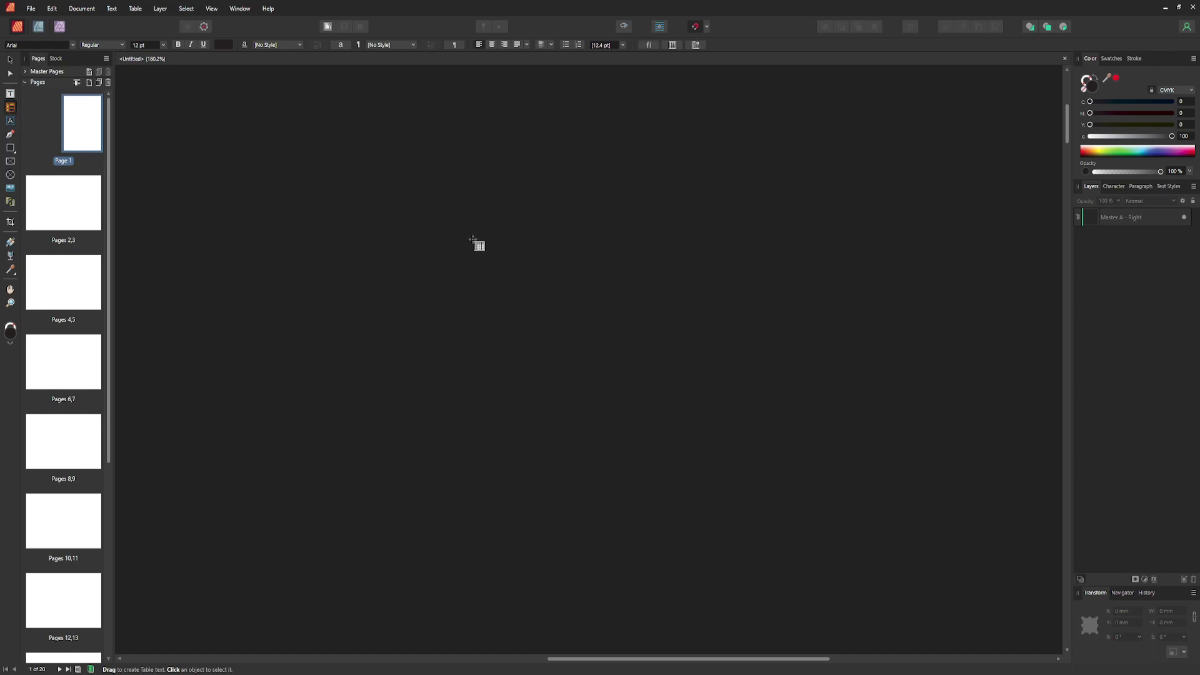
pyautogui.click(702, 329)
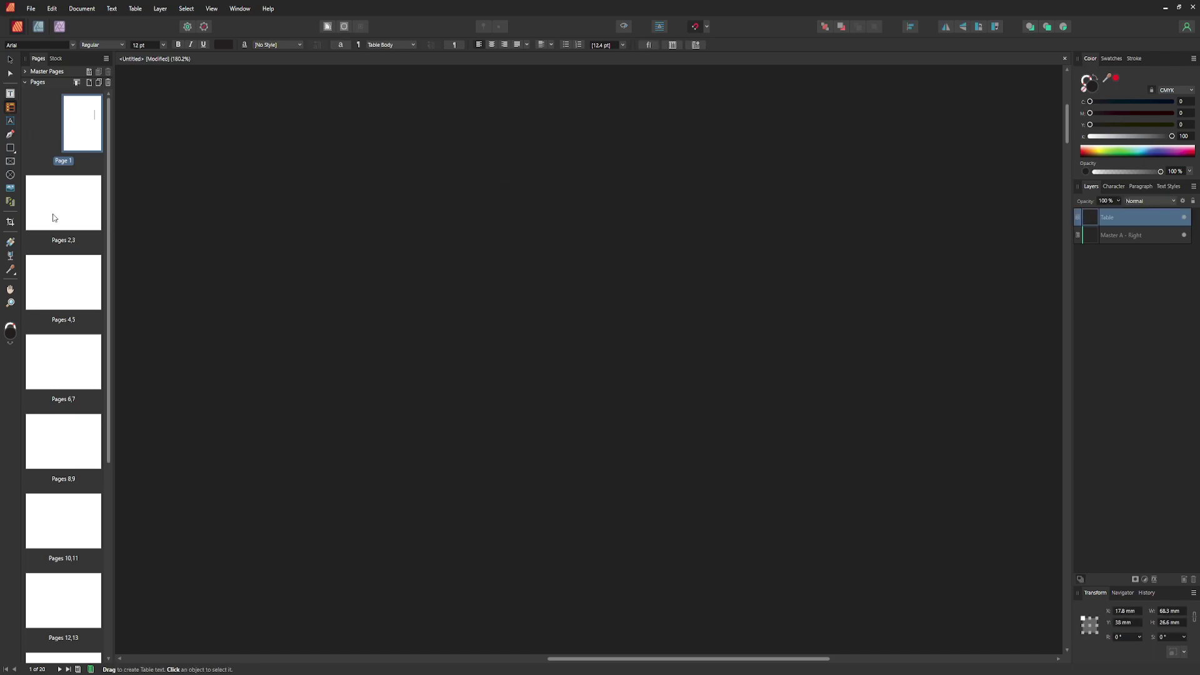
# Step: Draw a text frame about 50 by 7 mm above the table and enter "FUCK" in it
pyautogui.click(10, 93)
pyautogui.moveTo(653, 199); pyautogui.dragTo(563, 179)
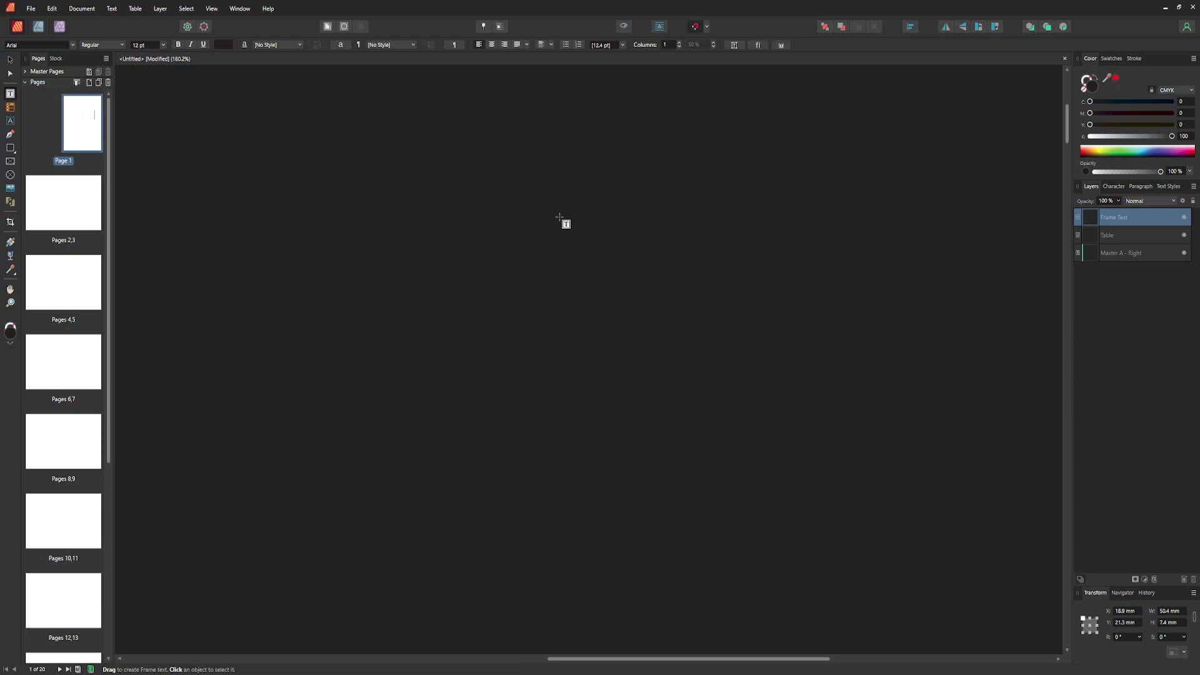
pyautogui.write('FUCK')
# Step: Fill consecutive cells of the table with 1, 2 and "Fuck"
pyautogui.click(512, 235)
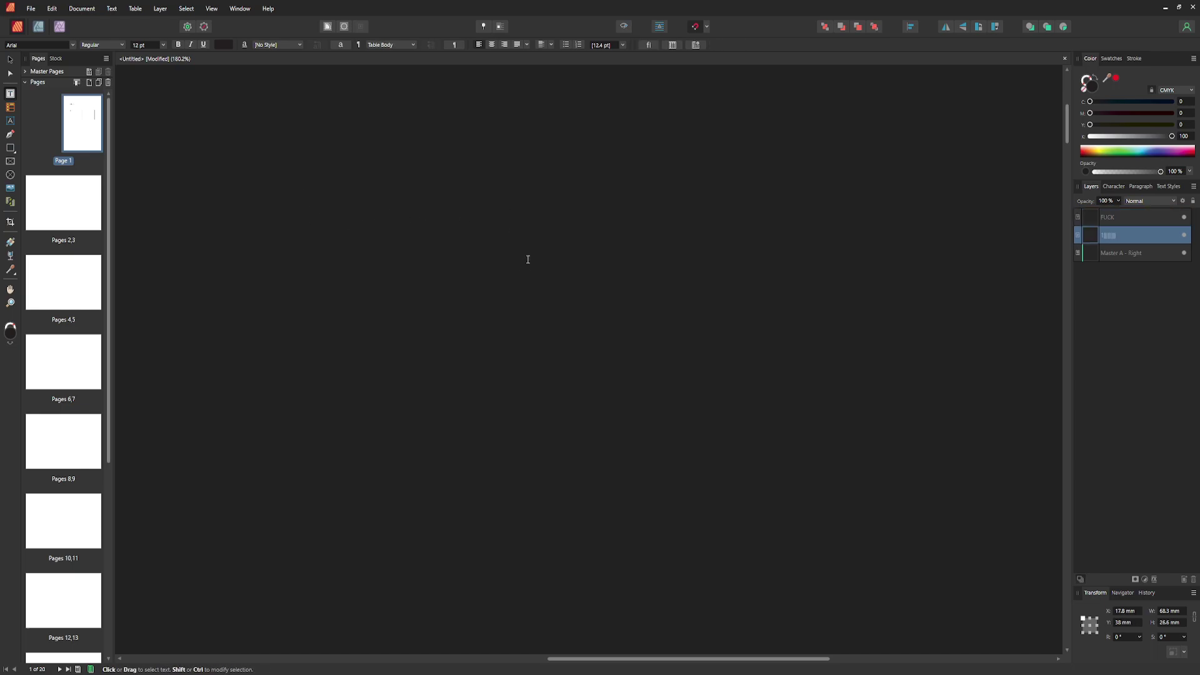
pyautogui.write('1|2')
pyautogui.press('Tab')
pyautogui.write('2')
pyautogui.press('Tab')
pyautogui.write('Fuck')
# Step: Create a large capital "A" as artistic text at about 246 pt below the table
pyautogui.click(10, 121)
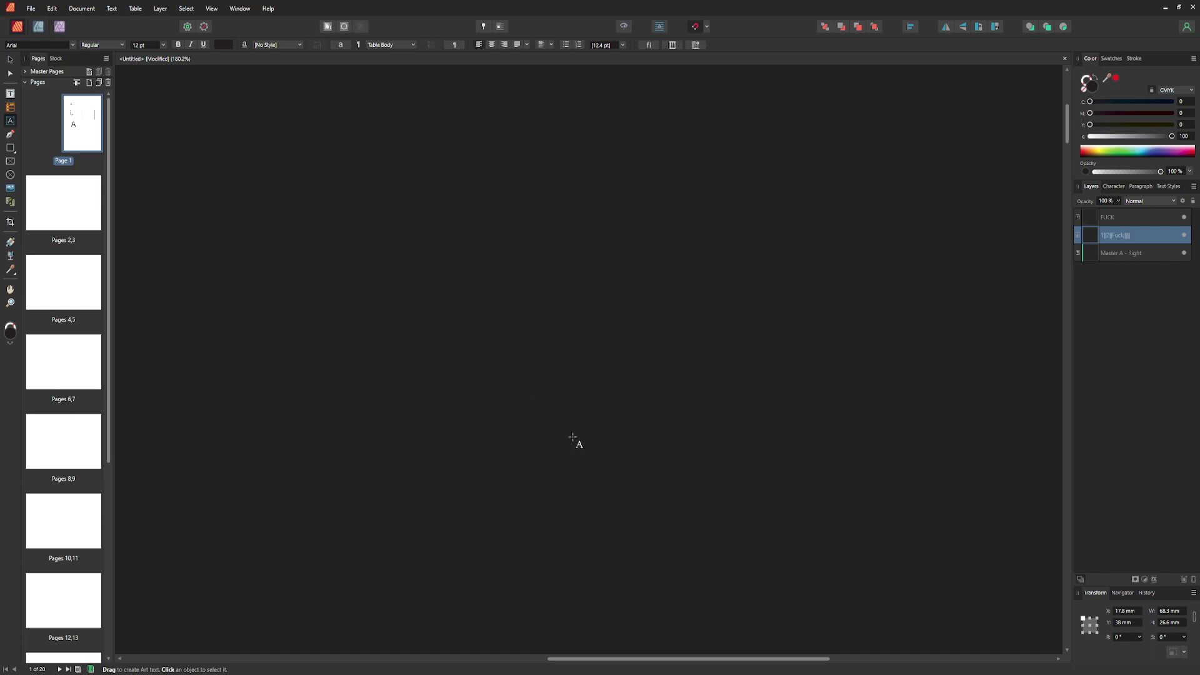
pyautogui.moveTo(697, 543); pyautogui.dragTo(740, 593)
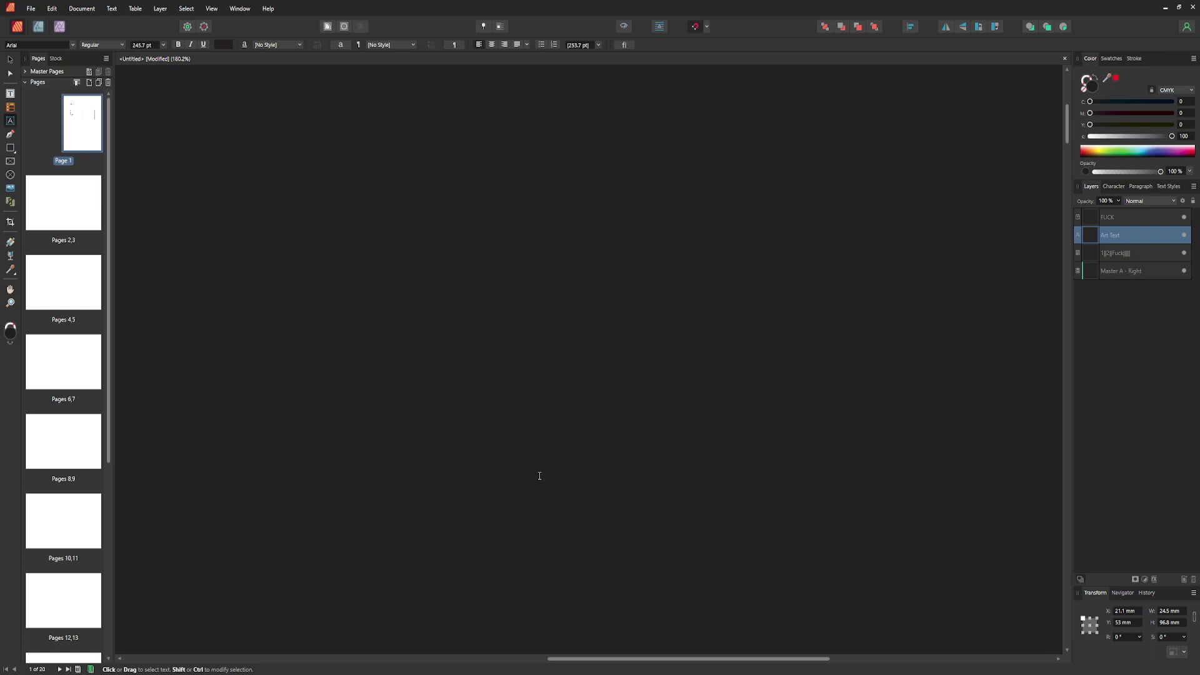
pyautogui.write('a')
pyautogui.press('BackSpace')
pyautogui.write('A')
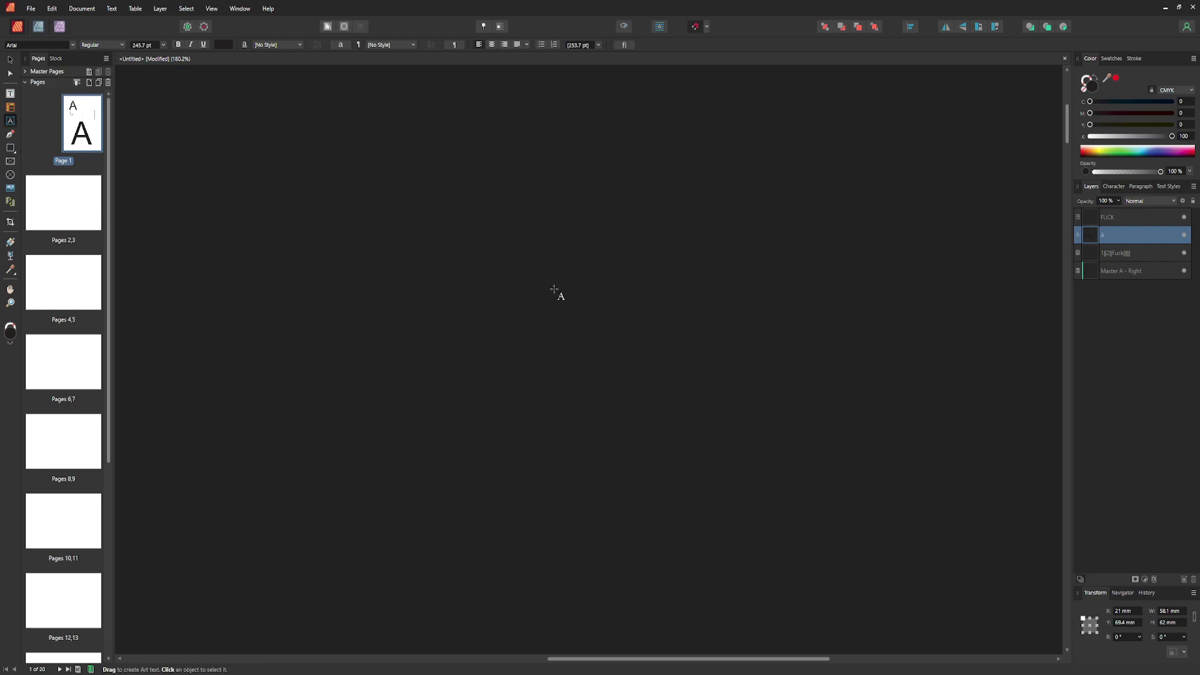
pyautogui.click(460, 153)
pyautogui.hotkey('ctrl', 'z')
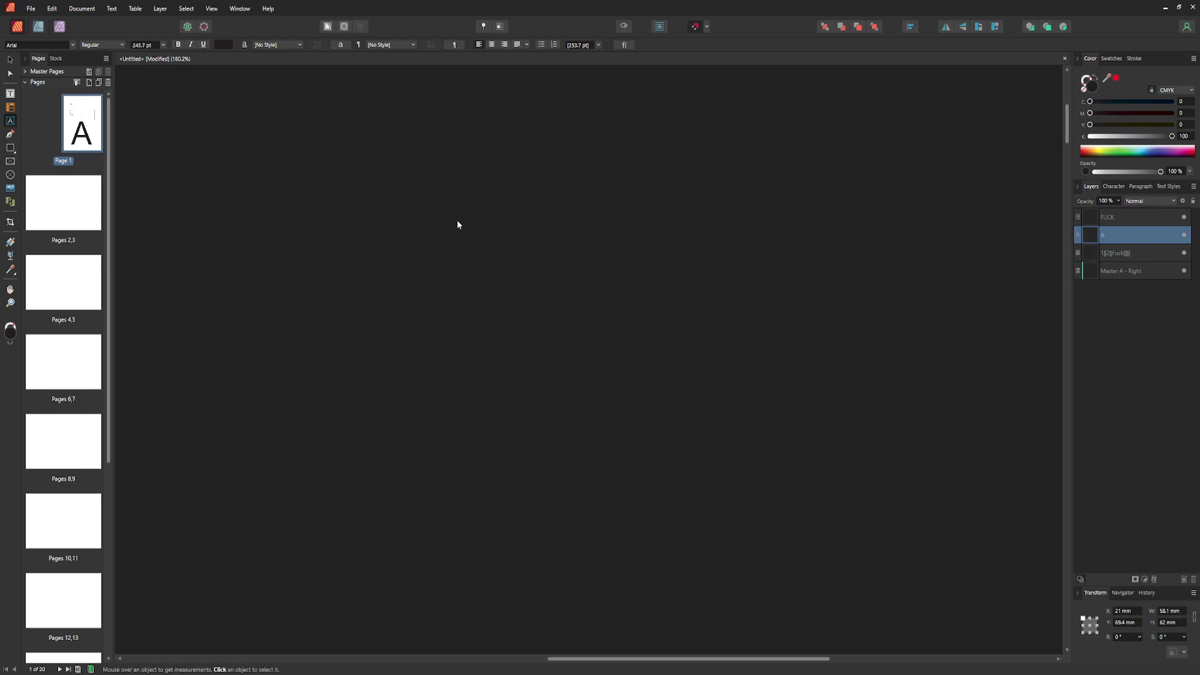
# Step: Try starting a Pen tool curve on page 1, undo it and restore the capital A
pyautogui.click(10, 134)
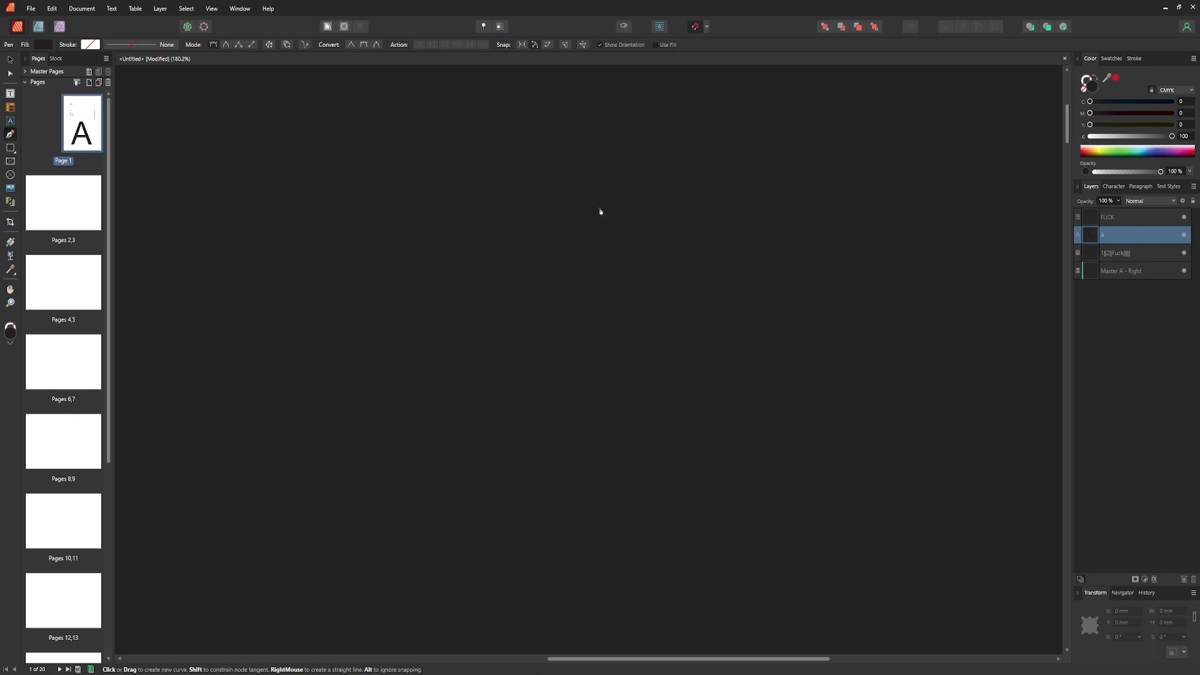
pyautogui.click(673, 185)
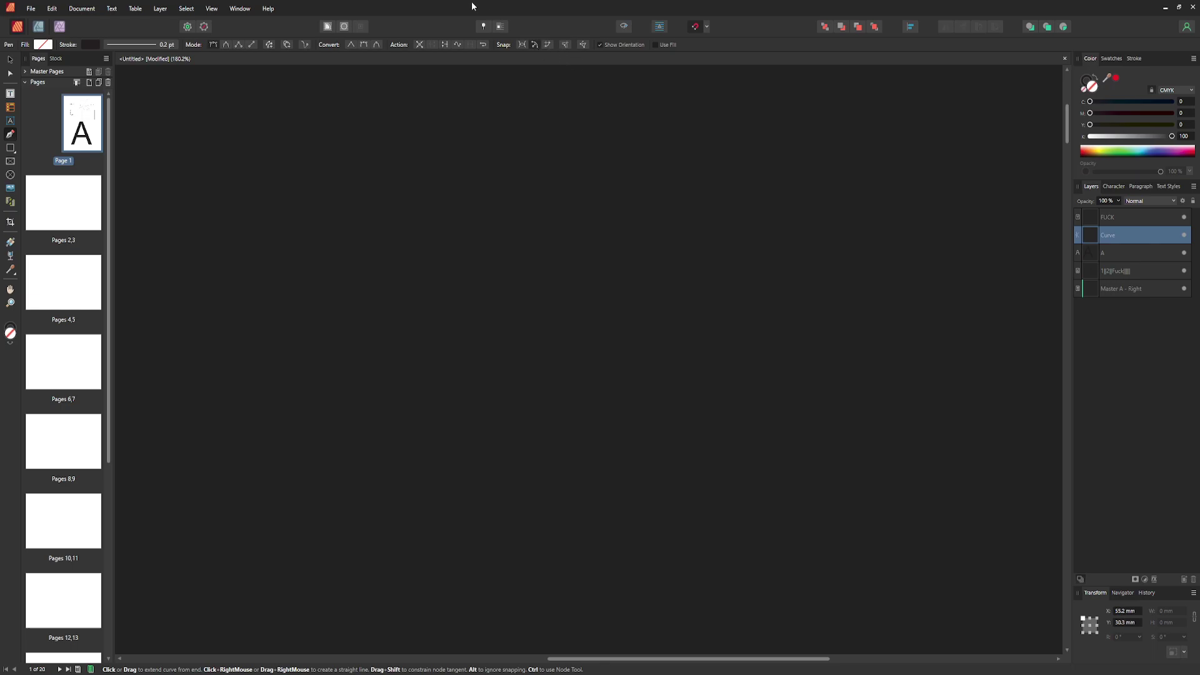
pyautogui.hotkey('ctrl', 'z')
pyautogui.hotkey('ctrl', 'z')
pyautogui.hotkey('ctrl', 'z')
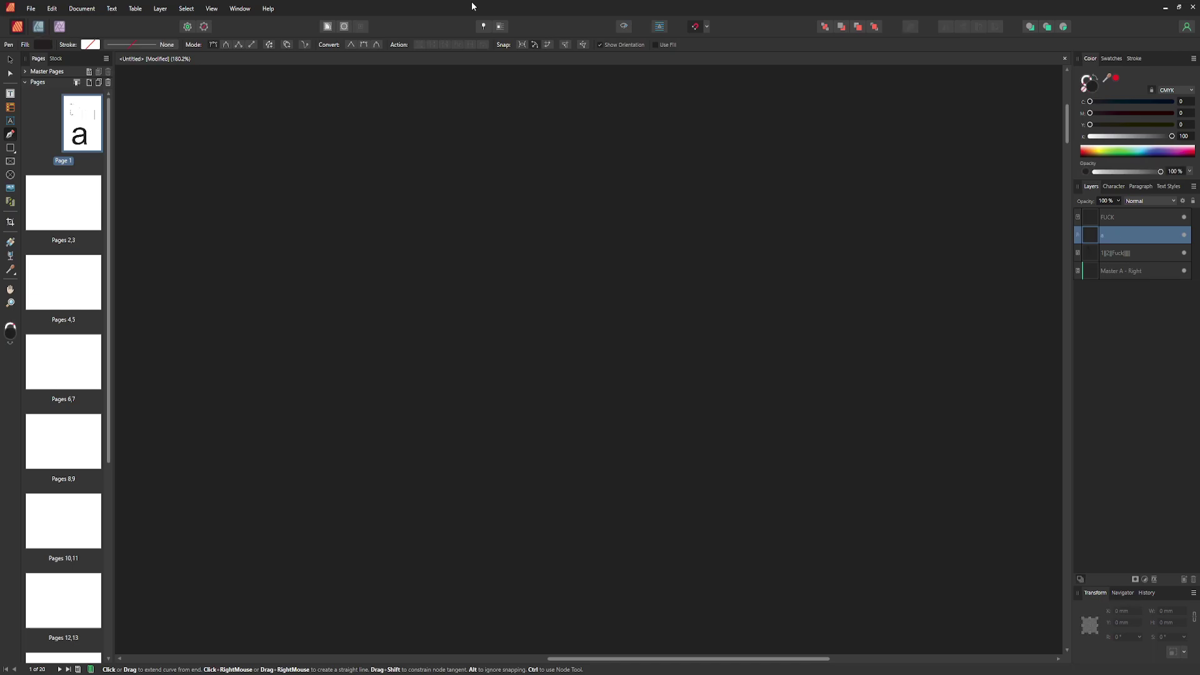
pyautogui.hotkey('ctrl', 'shift', 'z')
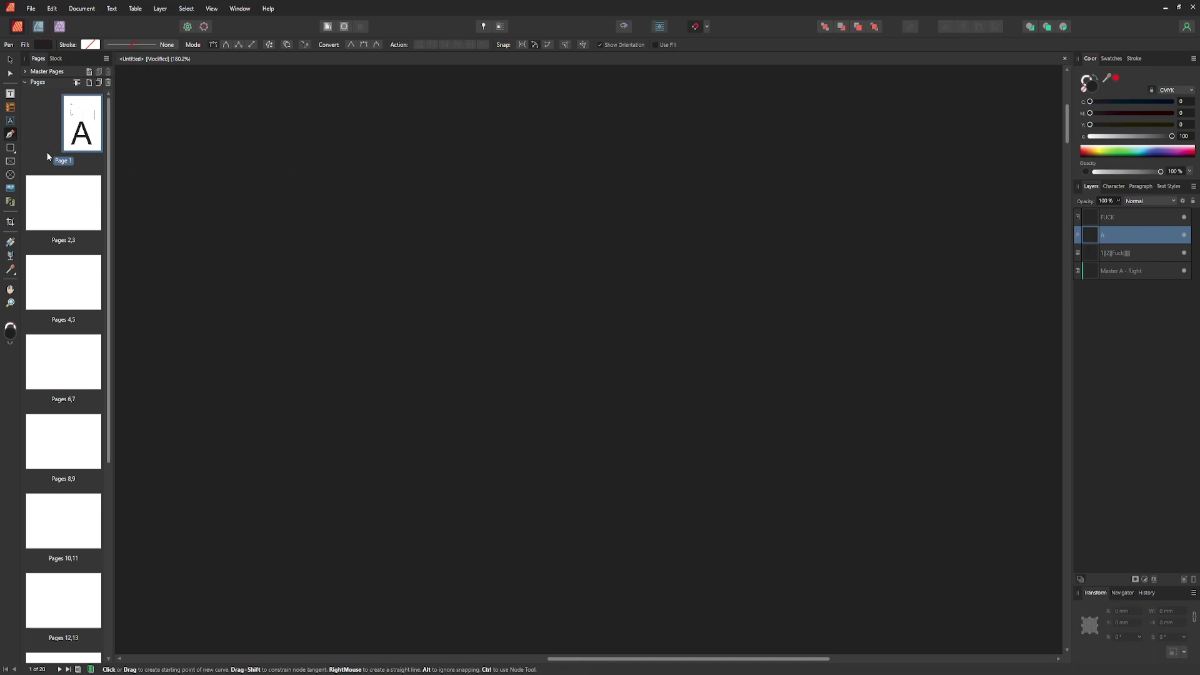
# Step: Draw eight rectangles of varying proportions in the upper part of page 1
pyautogui.click(10, 149)
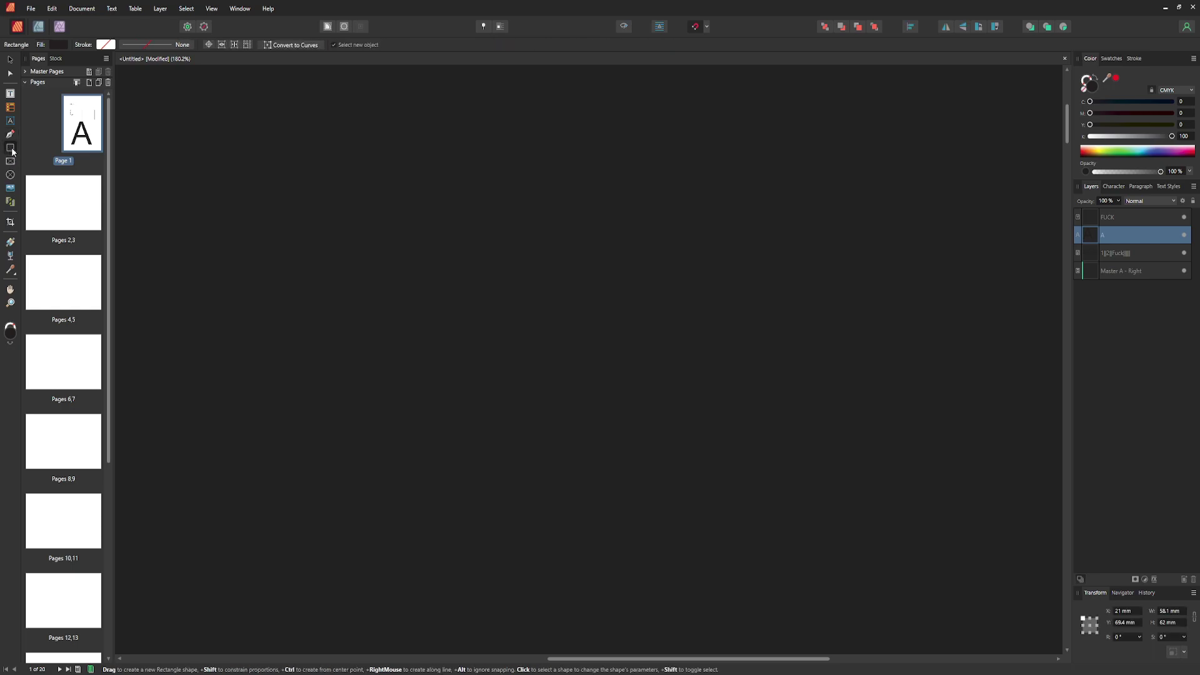
pyautogui.moveTo(736, 196); pyautogui.dragTo(658, 164)
pyautogui.moveTo(658, 168); pyautogui.dragTo(550, 196)
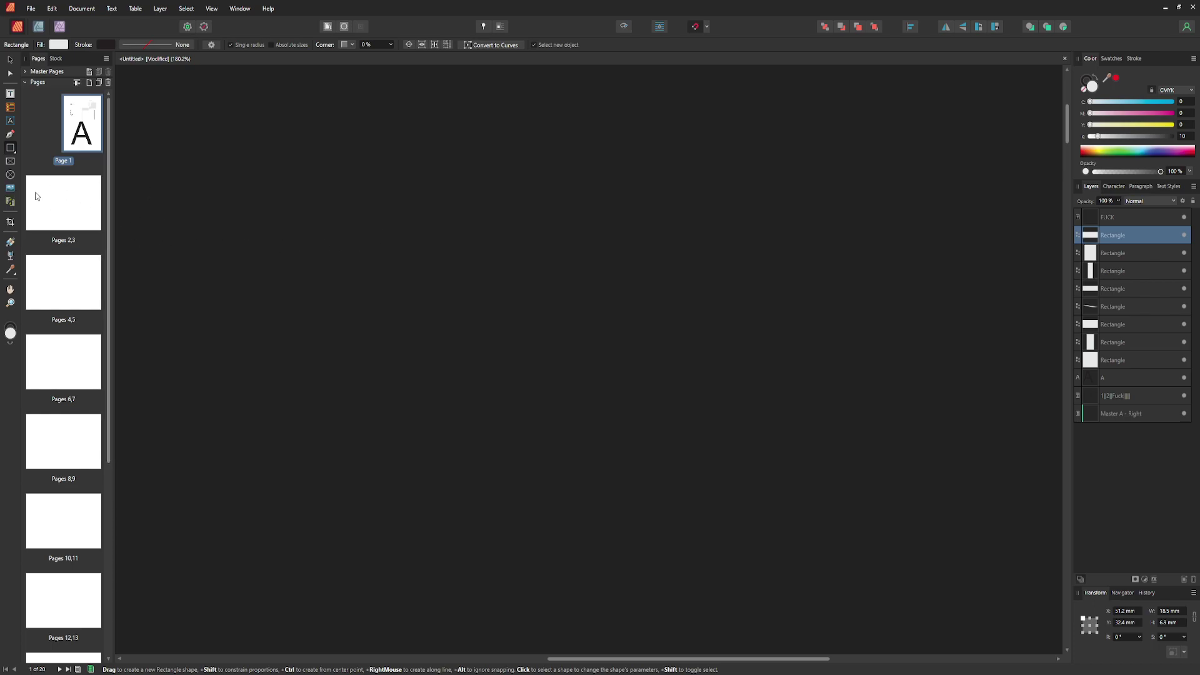
# Step: Draw a rectangular picture frame about 17 by 15 mm and an elliptical one about 21 by 25 mm
pyautogui.click(9, 160)
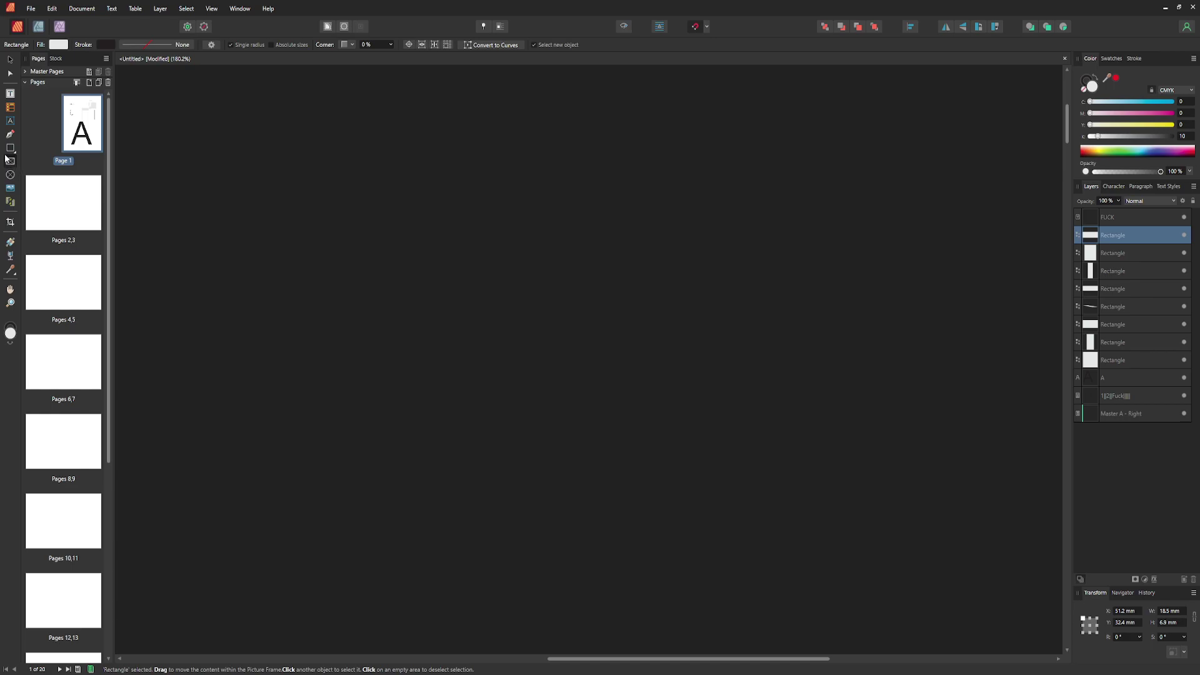
pyautogui.click(525, 416)
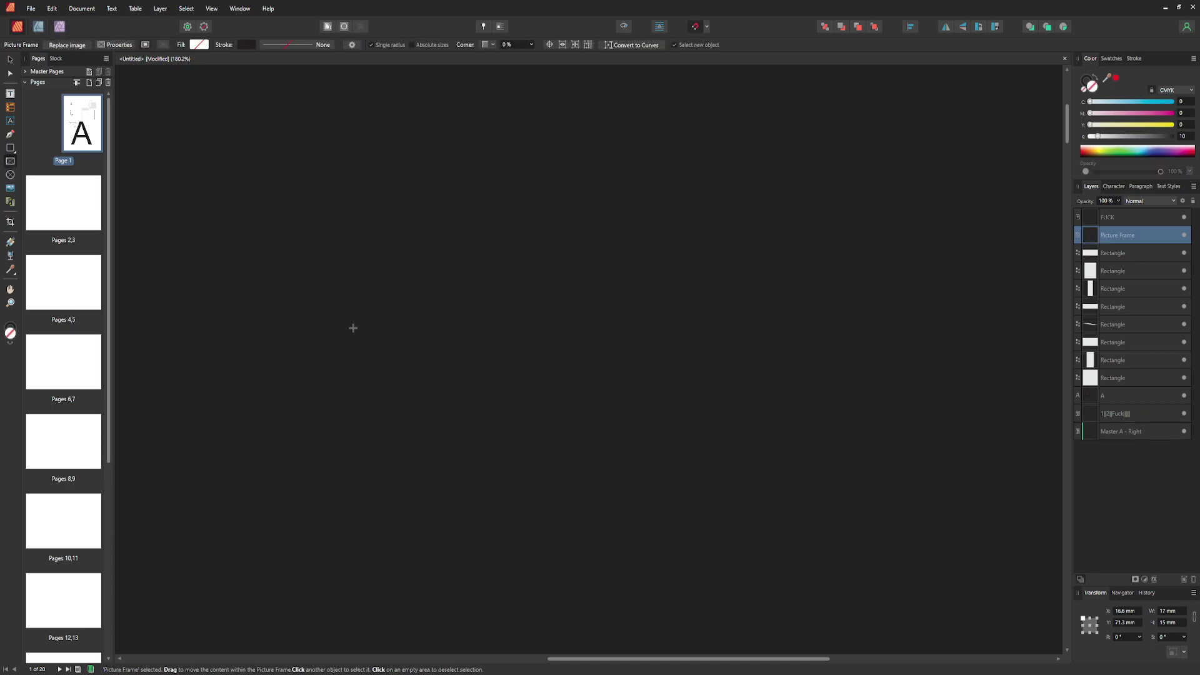
pyautogui.click(10, 175)
pyautogui.click(657, 420)
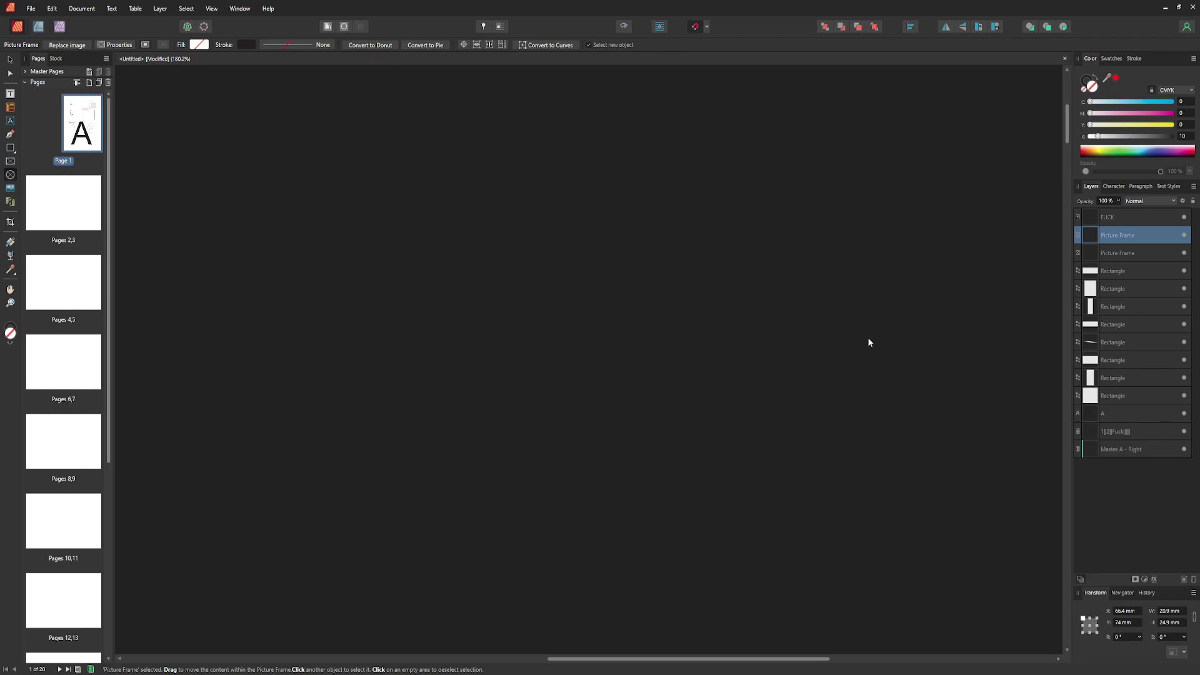
# Step: Fill the elliptical picture frame and the rectangular picture frame with the photo
pyautogui.doubleClick(1125, 235)
pyautogui.press('Escape')
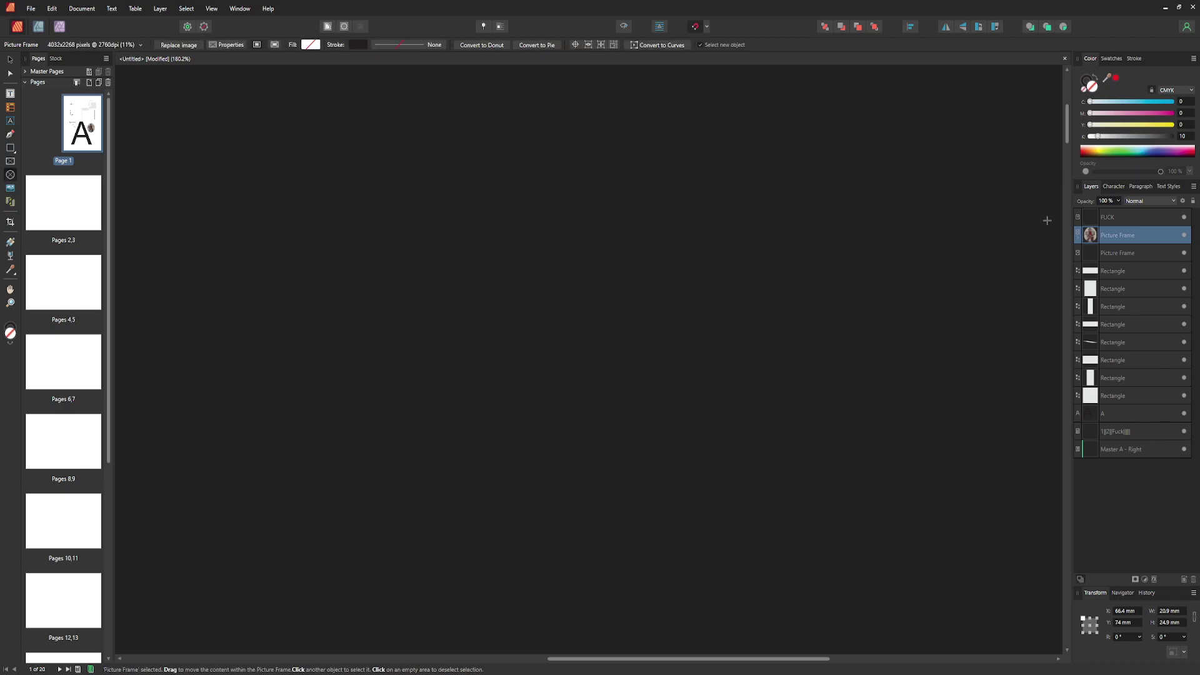
pyautogui.click(1115, 252)
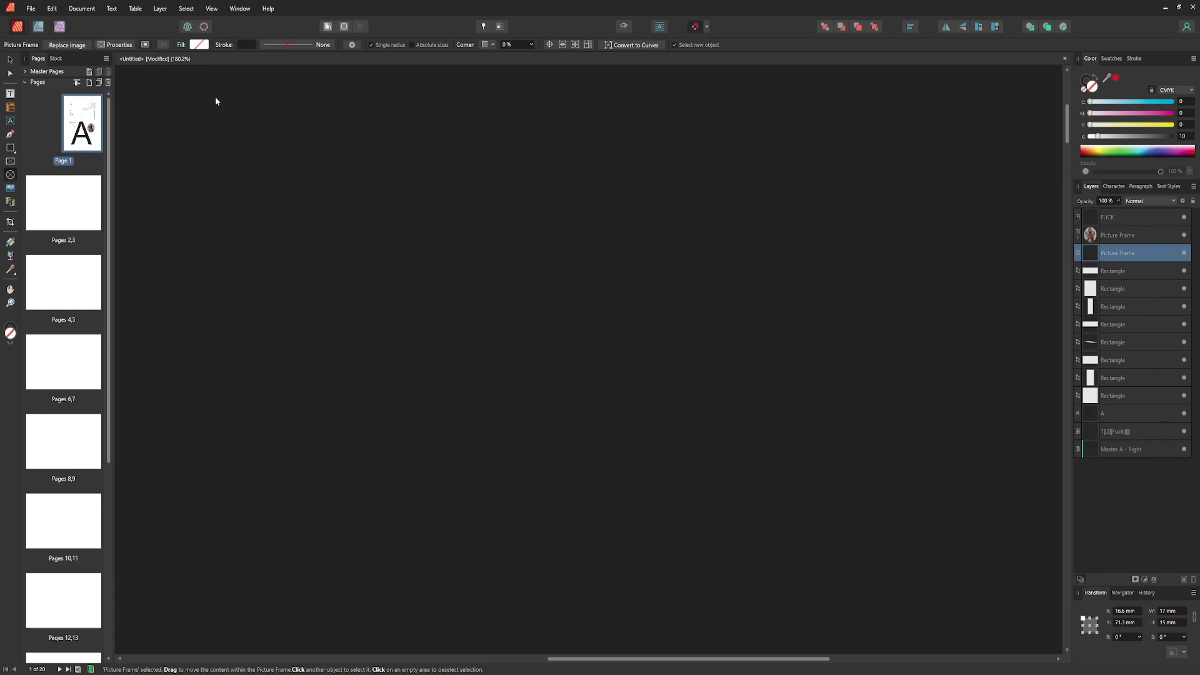
pyautogui.hotkey('ctrl', 'v')
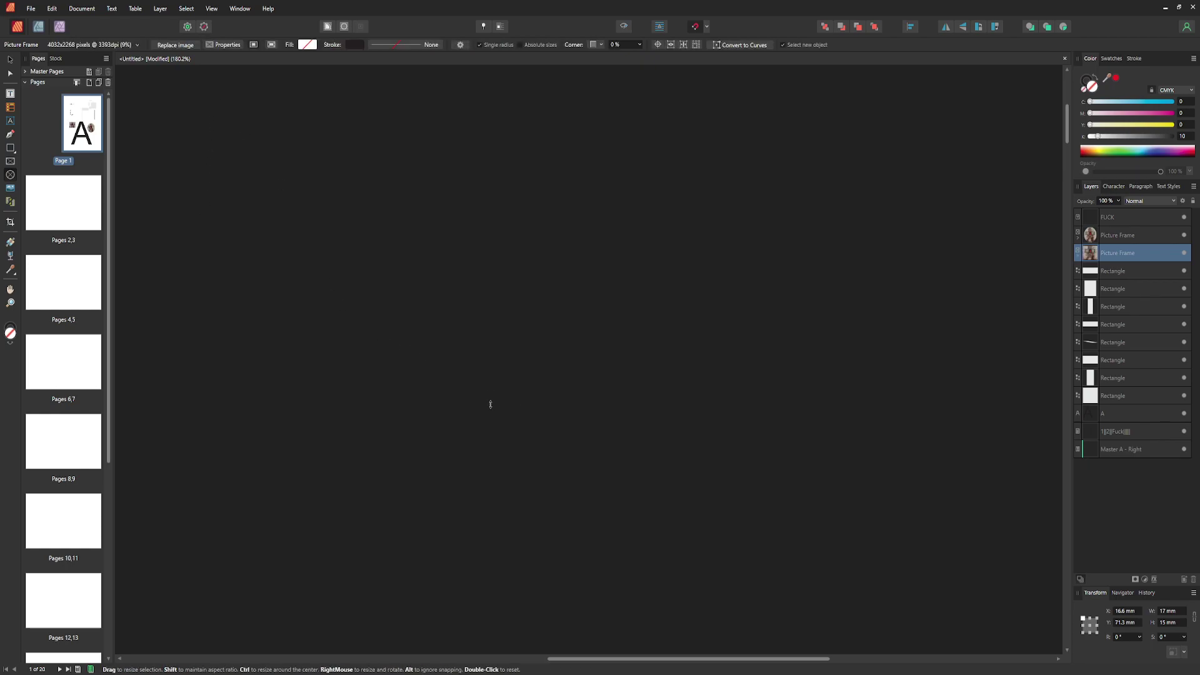
# Step: Try placing a data merge layout with two rows and two columns, about 27 by 55 mm, and delete it
pyautogui.click(11, 202)
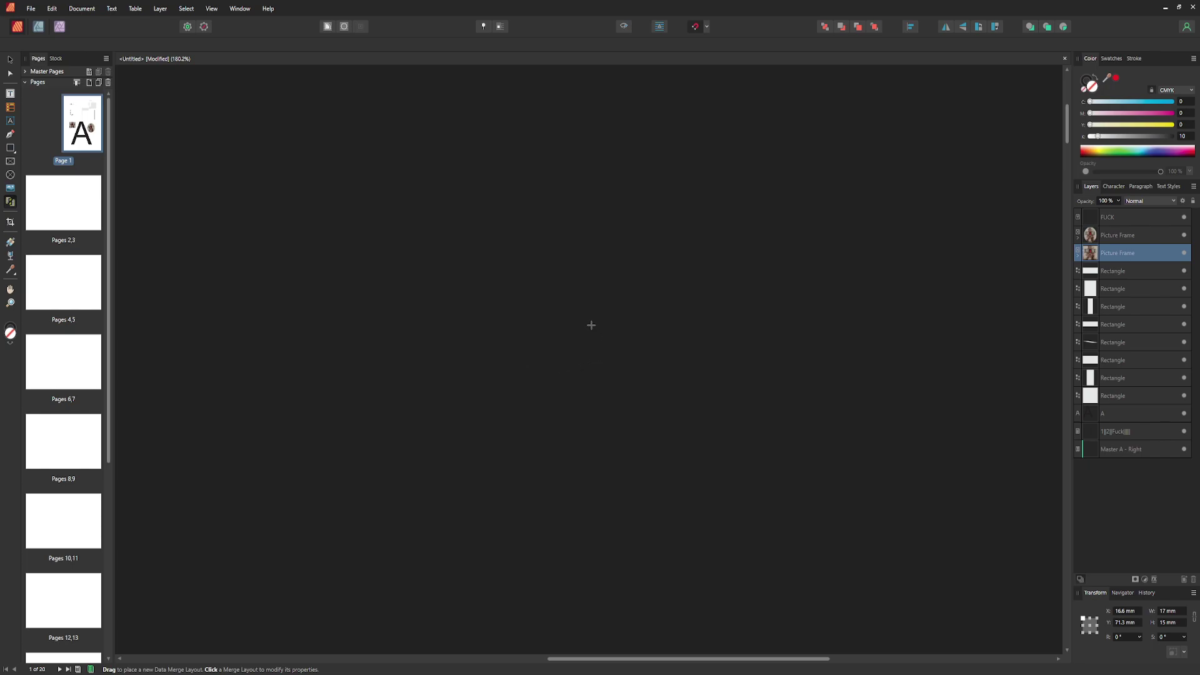
pyautogui.click(654, 164)
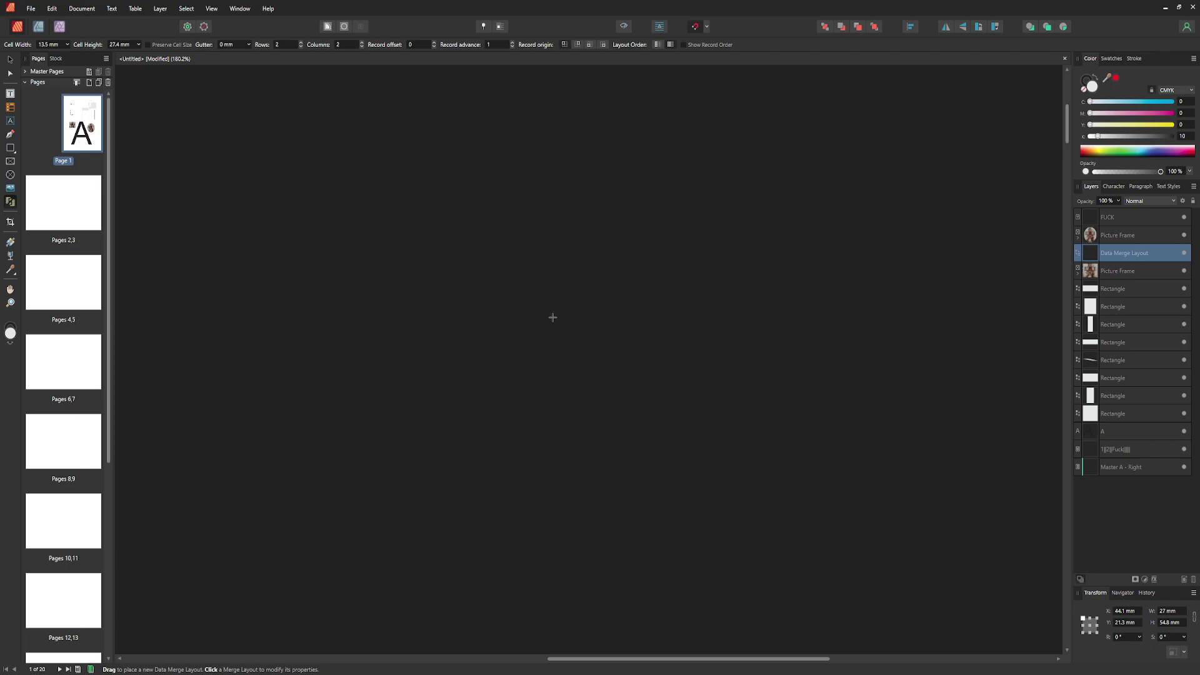
pyautogui.press('Delete')
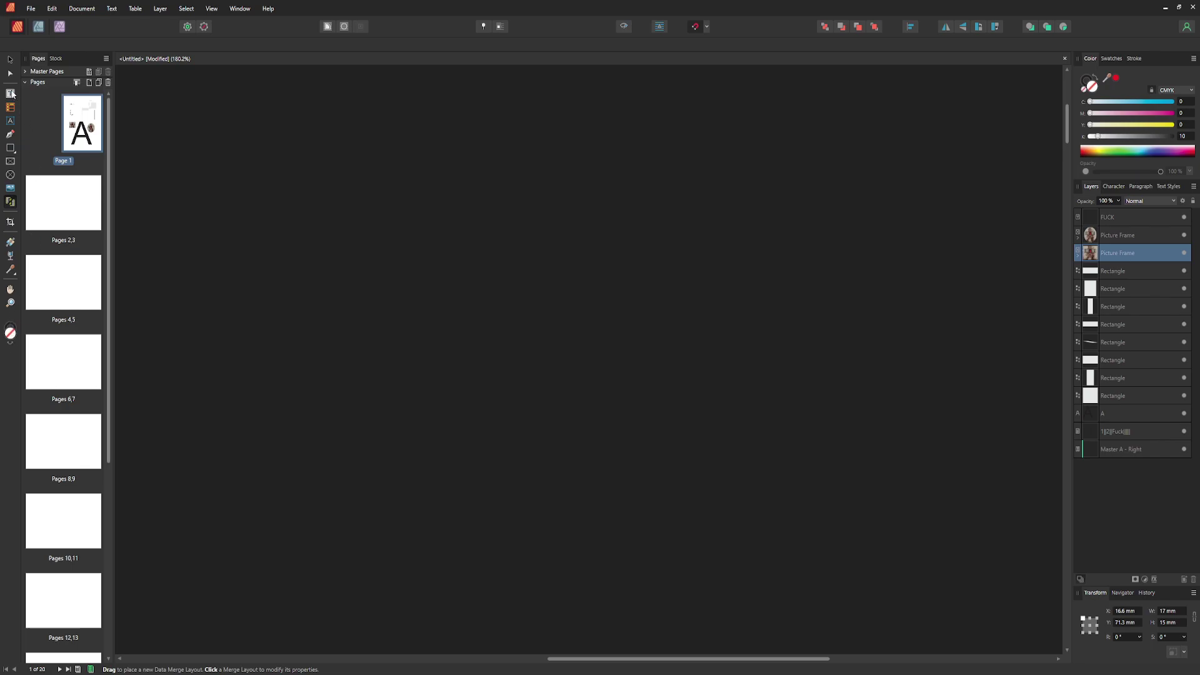
# Step: Activate the Pen tool and review the swatch, stroke and colour settings
pyautogui.press('p')
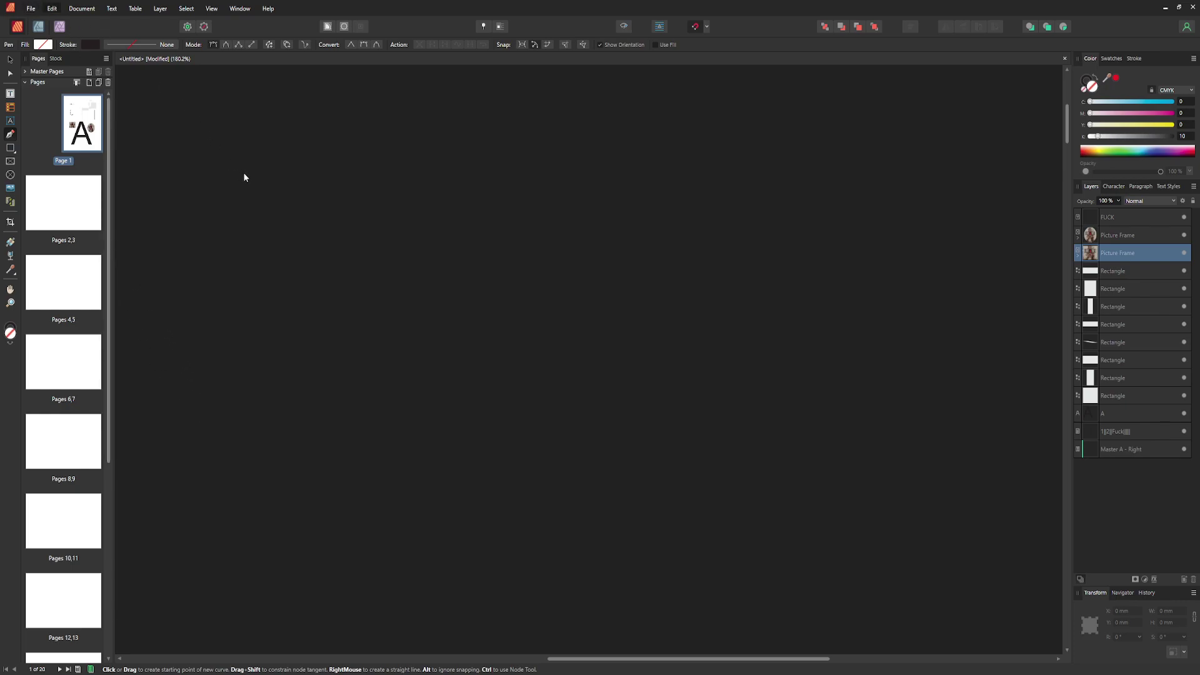
pyautogui.click(1118, 59)
pyautogui.click(1135, 58)
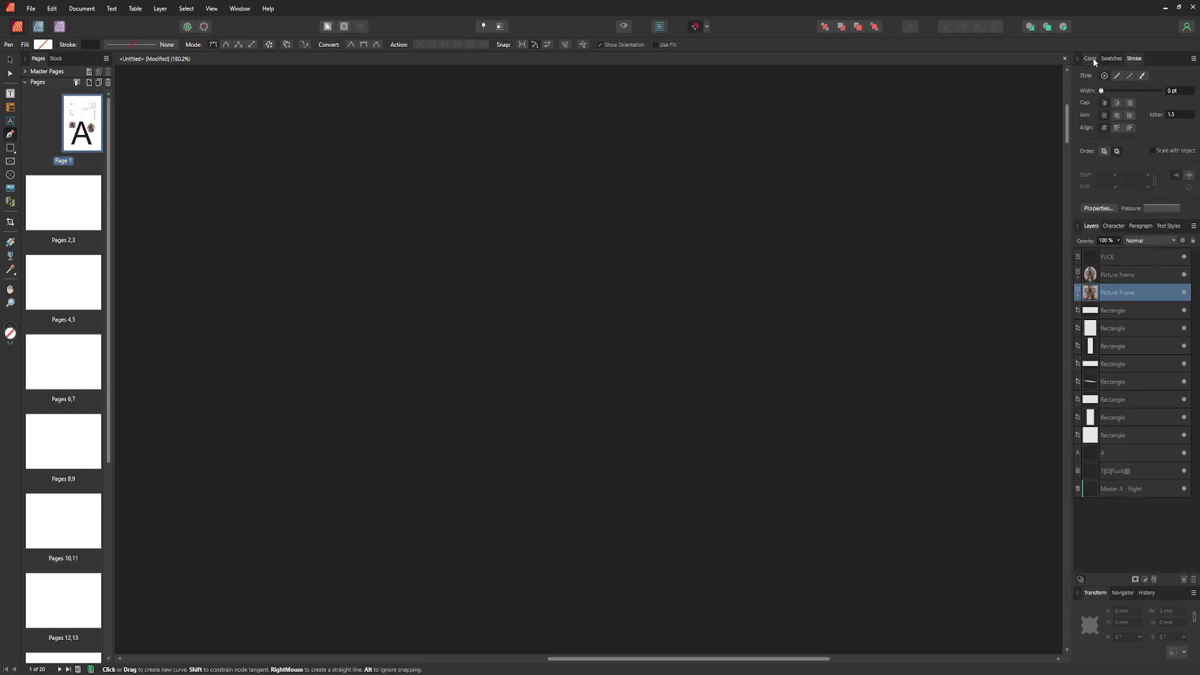
pyautogui.click(1091, 58)
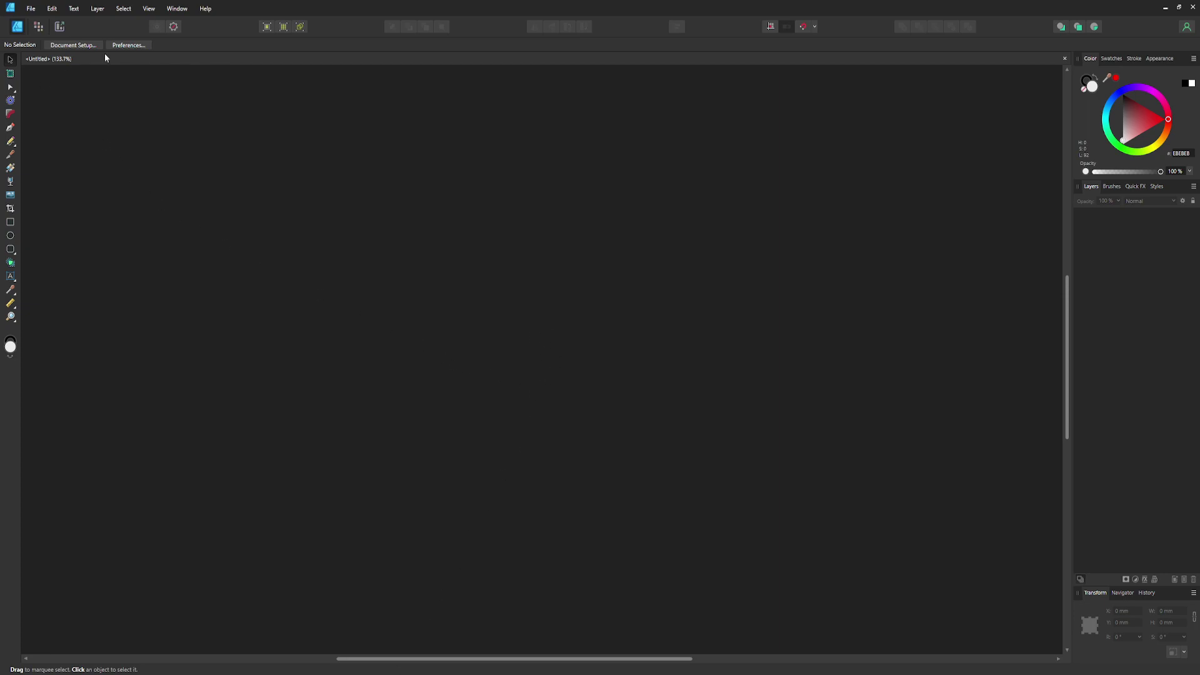
# Step: Look over the document setup and the options of the Node, Contour and Corner tools
pyautogui.click(73, 45)
pyautogui.press('a')
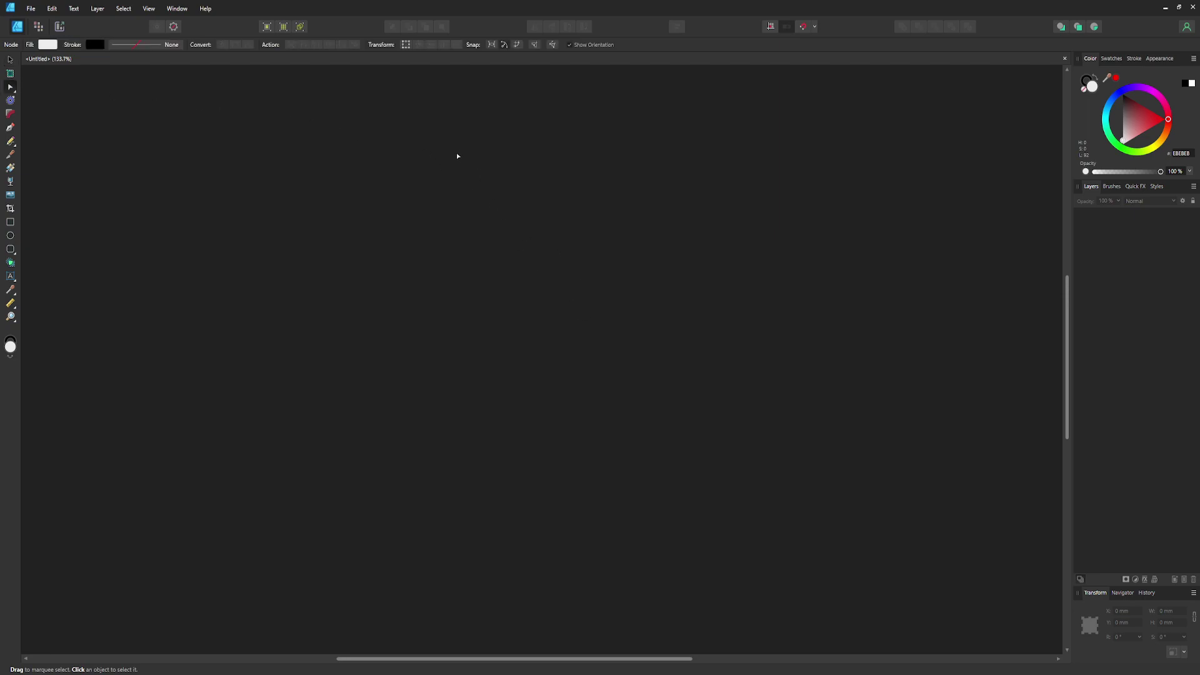
pyautogui.click(11, 101)
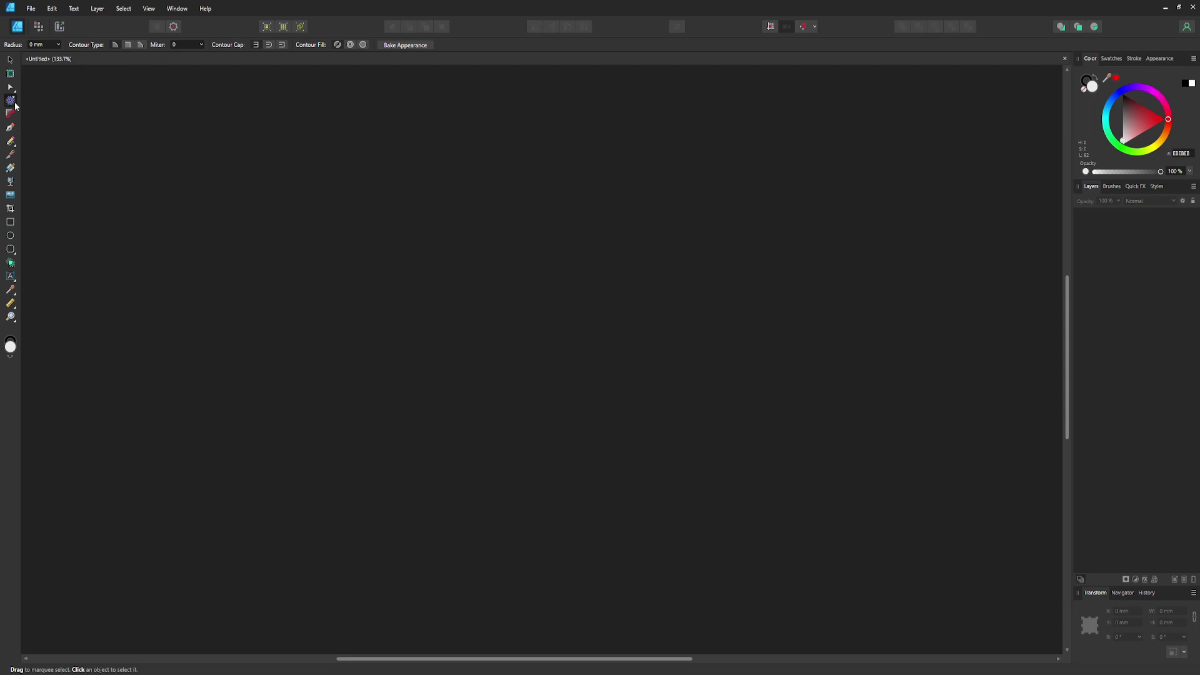
pyautogui.click(11, 115)
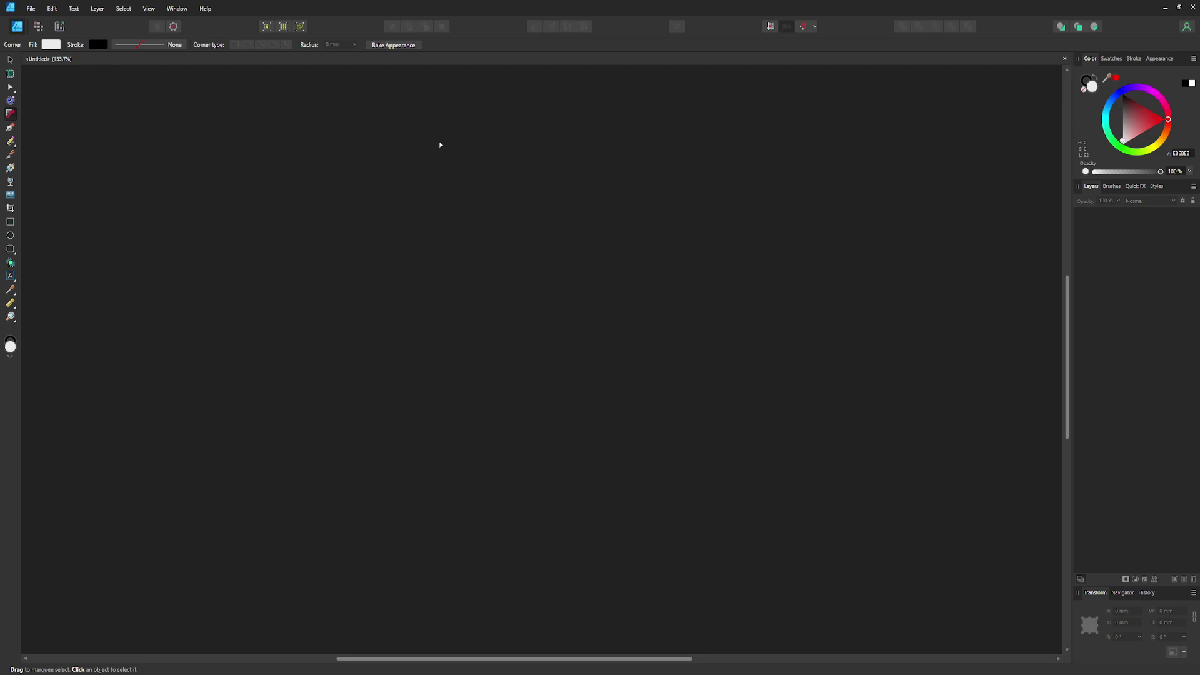
# Step: Start a curve with the Pen tool and draw several freehand Pencil strokes 0.2 pt wide across the canvas
pyautogui.click(10, 127)
pyautogui.click(562, 269)
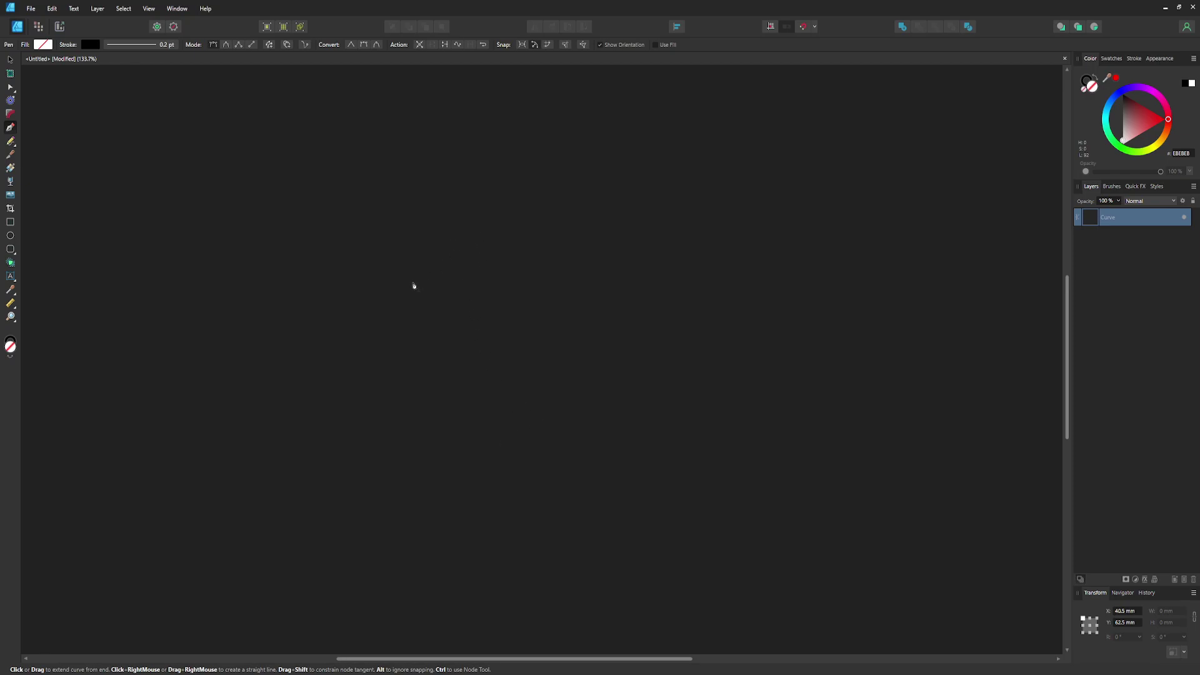
pyautogui.click(11, 141)
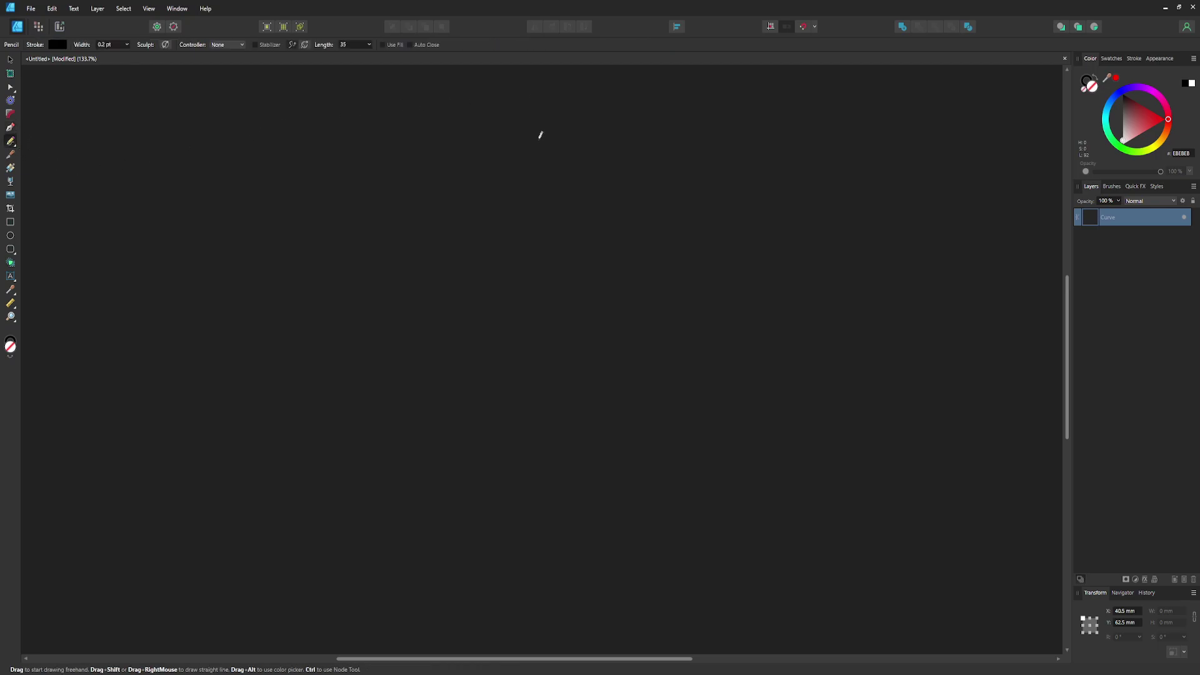
pyautogui.moveTo(621, 201)
pyautogui.mouseDown()
pyautogui.moveTo(625, 187)
pyautogui.moveTo(777, 333)
pyautogui.mouseUp()
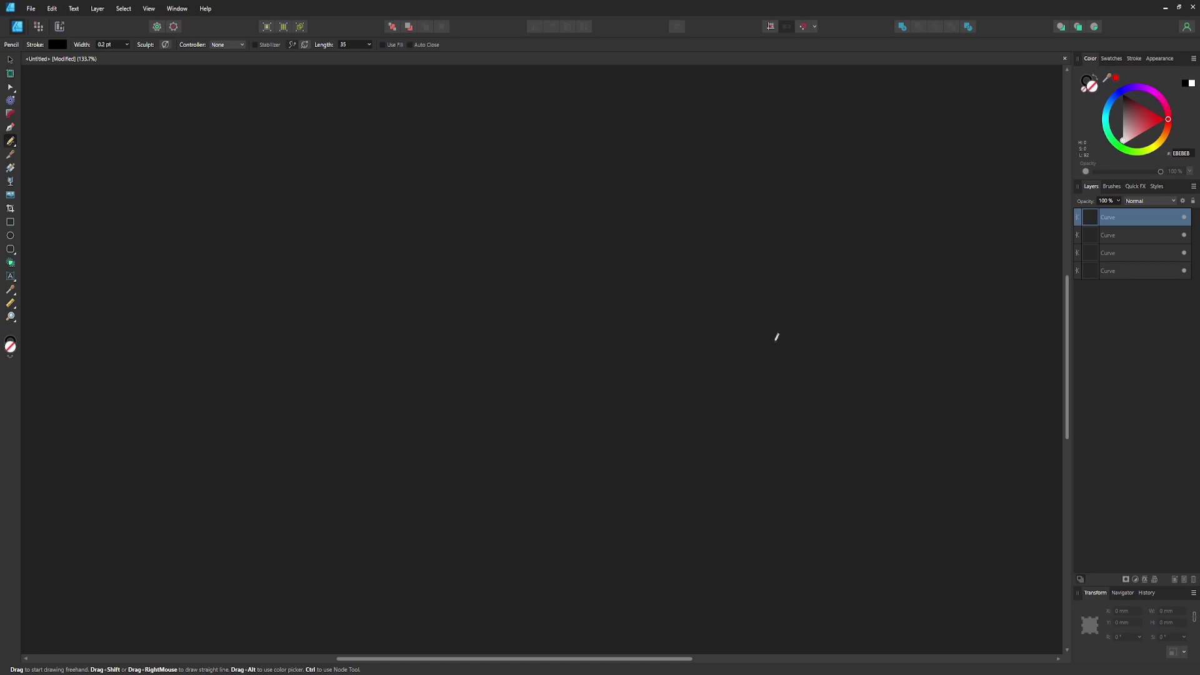
pyautogui.moveTo(528, 472); pyautogui.dragTo(571, 631)
pyautogui.moveTo(576, 451)
pyautogui.mouseDown()
pyautogui.moveTo(598, 451)
pyautogui.moveTo(650, 494)
pyautogui.moveTo(626, 576)
pyautogui.mouseUp()
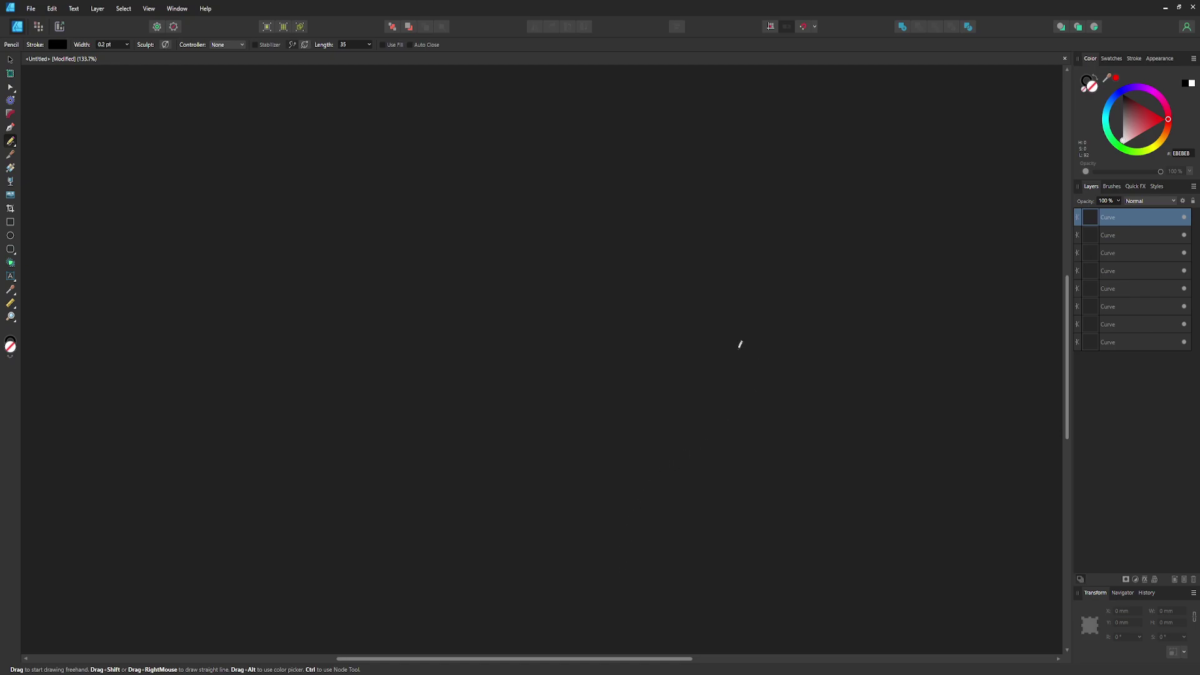
# Step: Undo the most recent freehand Pencil strokes
pyautogui.hotkey('ctrl', 'z')
pyautogui.hotkey('ctrl', 'z')
pyautogui.hotkey('ctrl', 'z')
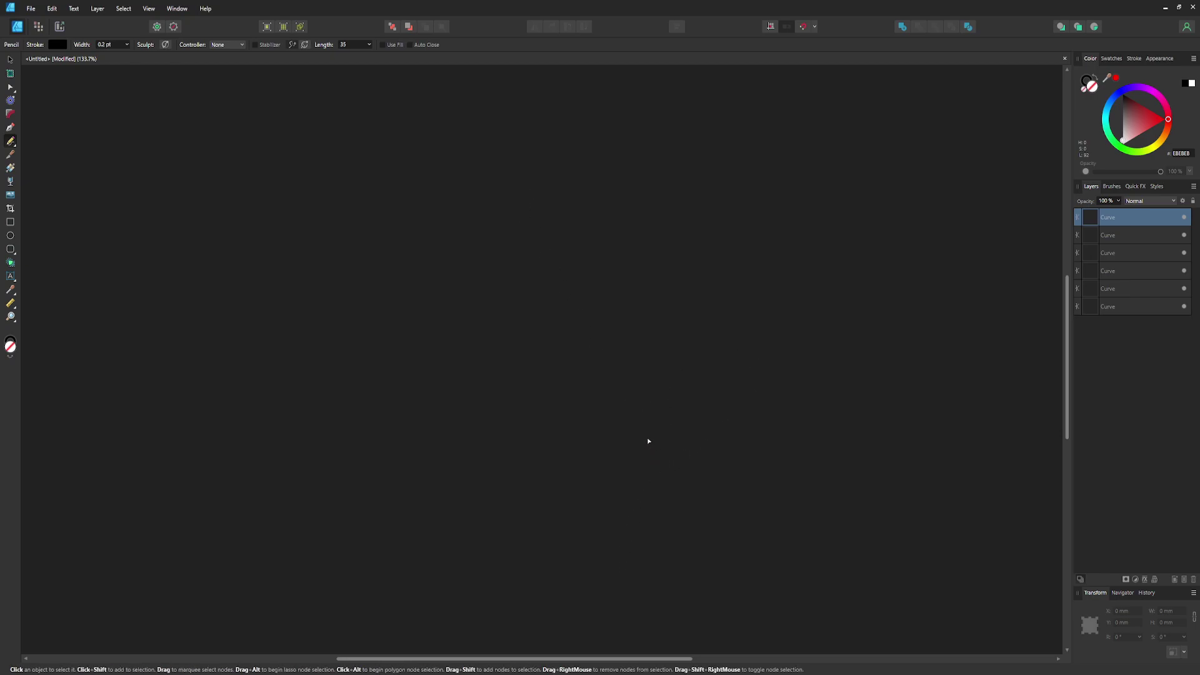
# Step: Undo all remaining Pencil curves until the canvas is empty
pyautogui.hotkey('ctrl', 'z')
pyautogui.hotkey('ctrl', 'z')
pyautogui.hotkey('ctrl', 'z')
pyautogui.hotkey('ctrl', 'z')
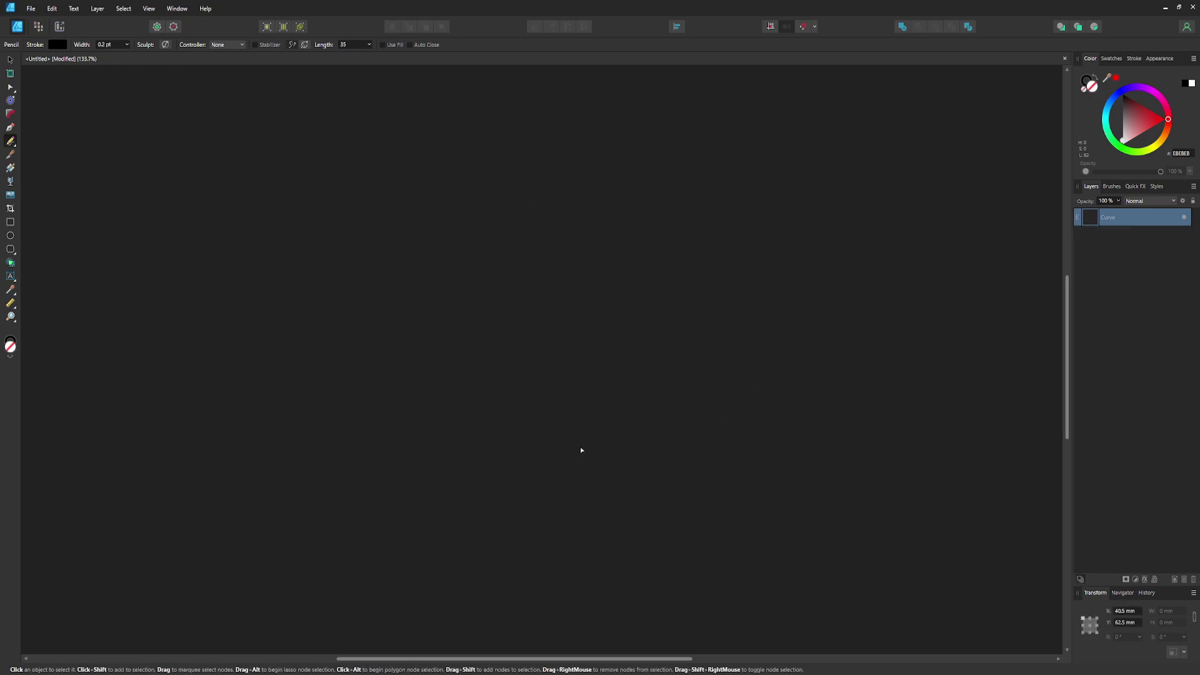
pyautogui.hotkey('ctrl', 'z')
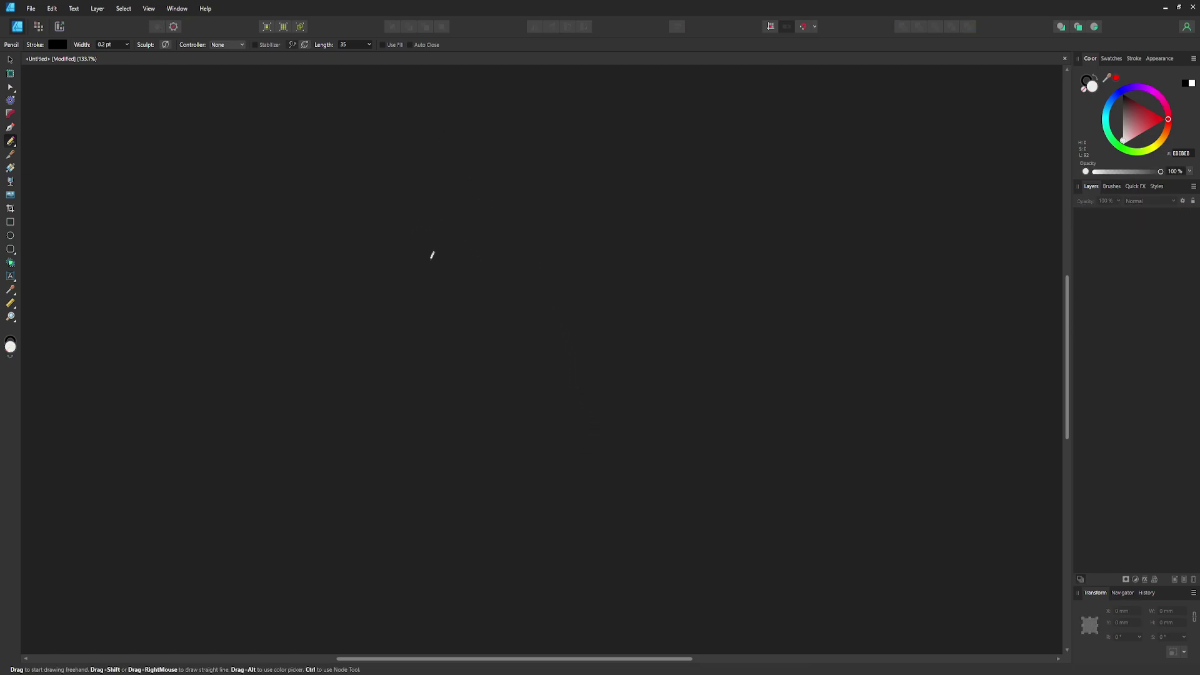
# Step: Redo the undone Pencil curves on the canvas
pyautogui.hotkey('ctrl', 'shift', 'z')
pyautogui.hotkey('ctrl', 'shift', 'z')
pyautogui.hotkey('ctrl', 'shift', 'z')
pyautogui.hotkey('ctrl', 'shift', 'z')
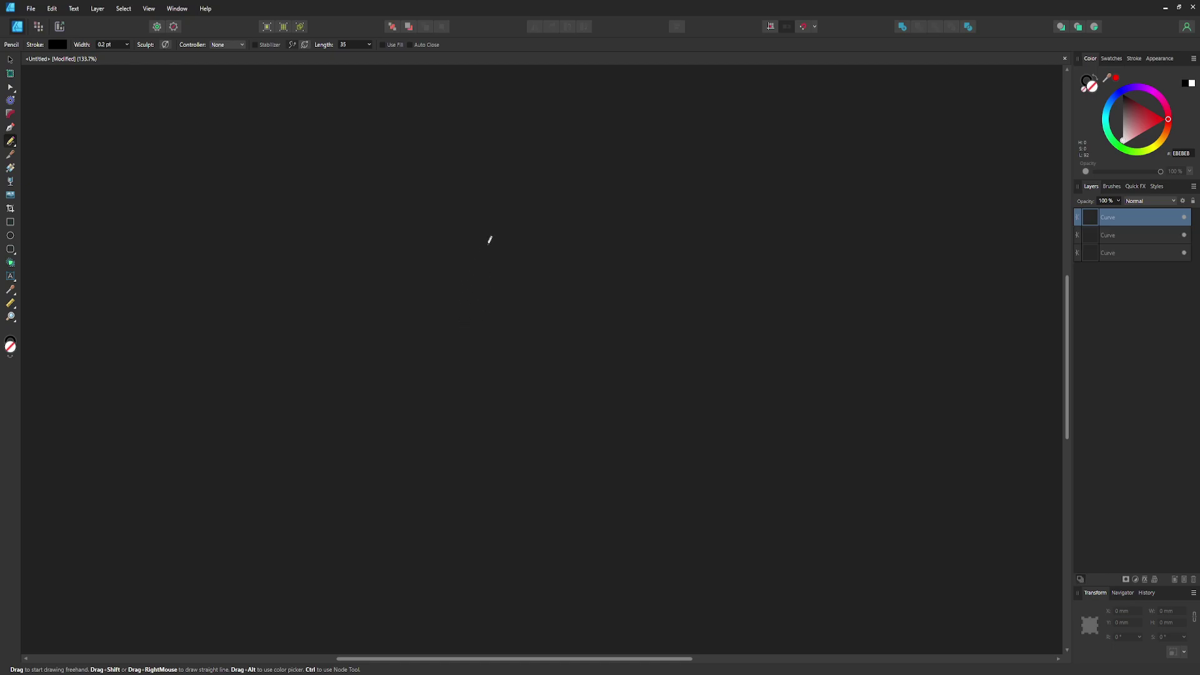
pyautogui.hotkey('ctrl', 'shift', 'z')
pyautogui.hotkey('ctrl', 'shift', 'z')
pyautogui.hotkey('ctrl', 'shift', 'z')
pyautogui.hotkey('ctrl', 'shift', 'z')
pyautogui.hotkey('ctrl', 'shift', 'z')
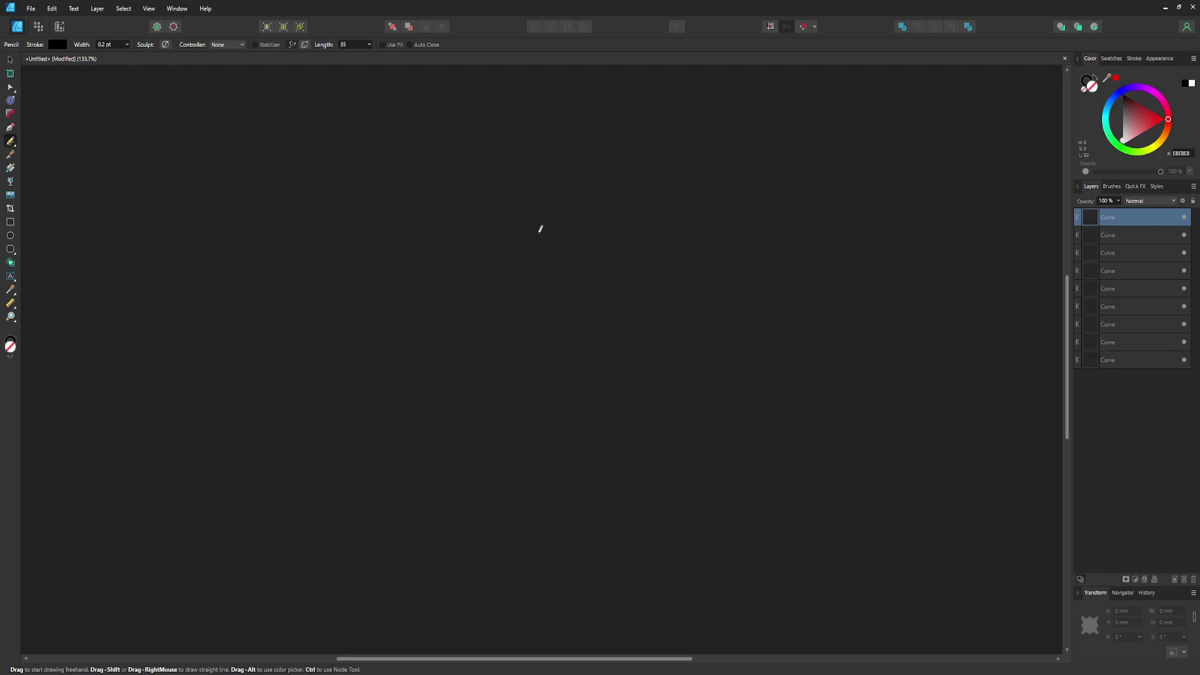
pyautogui.hotkey('ctrl', 'shift', 'z')
pyautogui.hotkey('ctrl', 'shift', 'z')
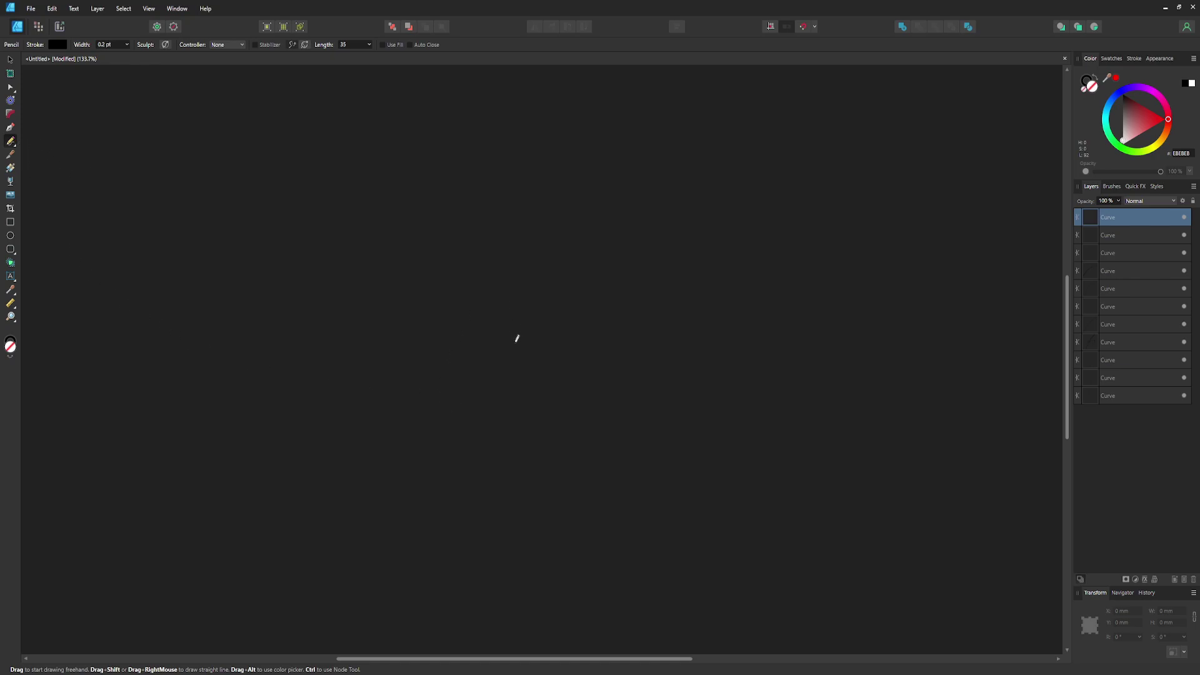
# Step: Undo the restored Pencil curves again, clearing the whole canvas
pyautogui.keyDown('ctrl'); pyautogui.click(473, 396); pyautogui.keyUp('ctrl')
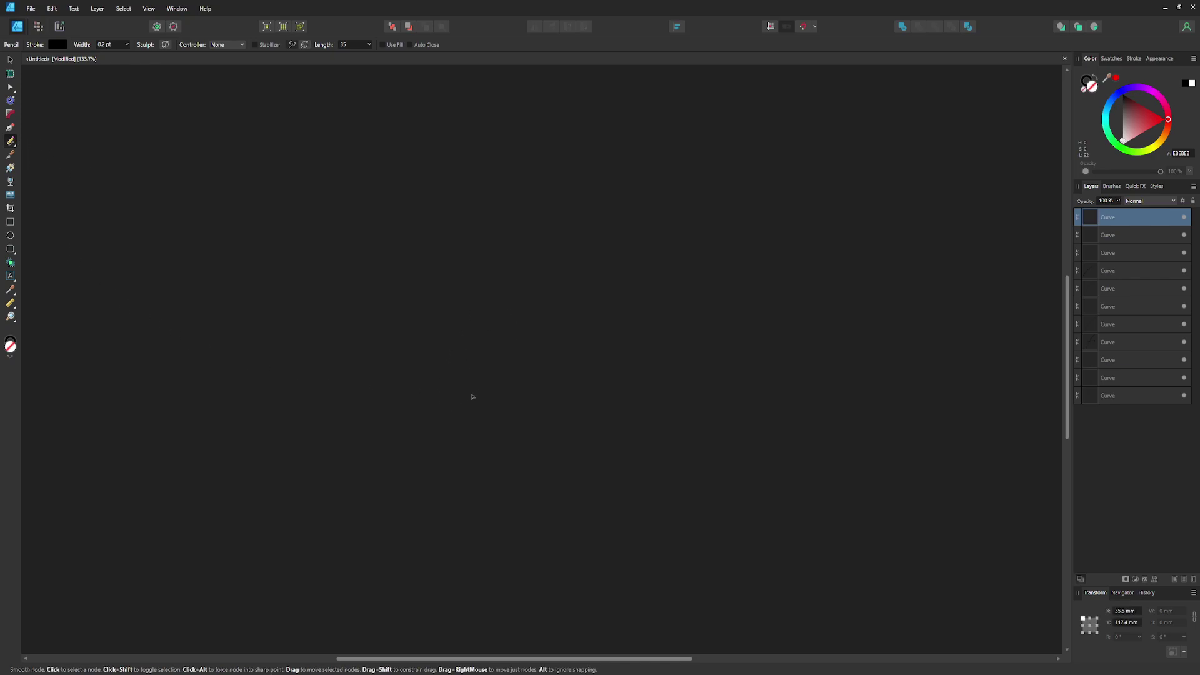
pyautogui.hotkey('ctrl', 'z')
pyautogui.hotkey('ctrl', 'z')
pyautogui.hotkey('ctrl', 'z')
pyautogui.hotkey('ctrl', 'z')
pyautogui.hotkey('ctrl', 'z')
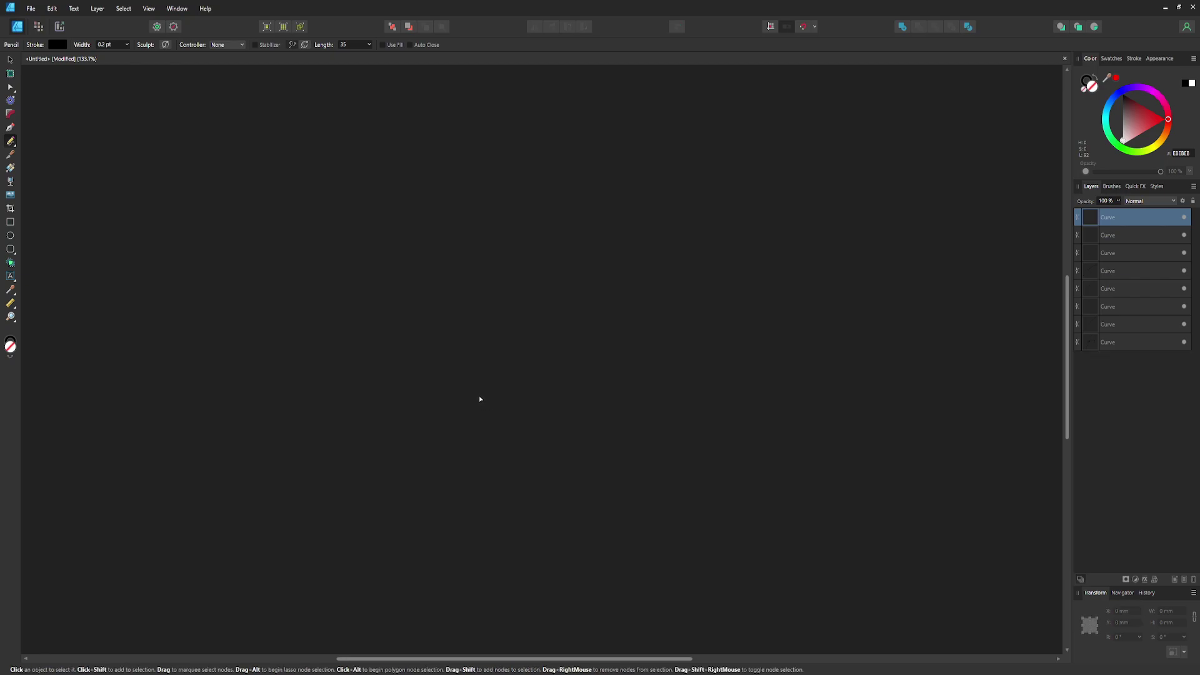
pyautogui.hotkey('ctrl', 'z')
pyautogui.hotkey('ctrl', 'z')
pyautogui.hotkey('ctrl', 'z')
pyautogui.hotkey('ctrl', 'z')
pyautogui.hotkey('ctrl', 'z')
pyautogui.hotkey('ctrl', 'z')
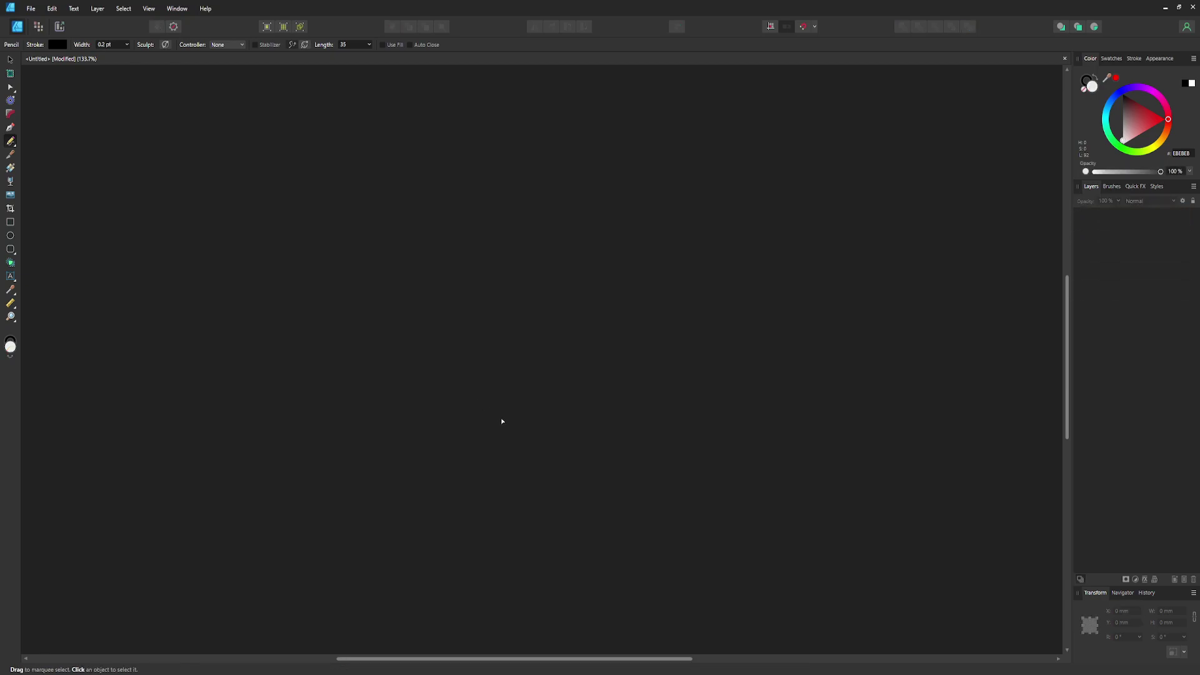
# Step: Activate the Vector Brush tool and then the Fill tool to review their settings
pyautogui.click(12, 156)
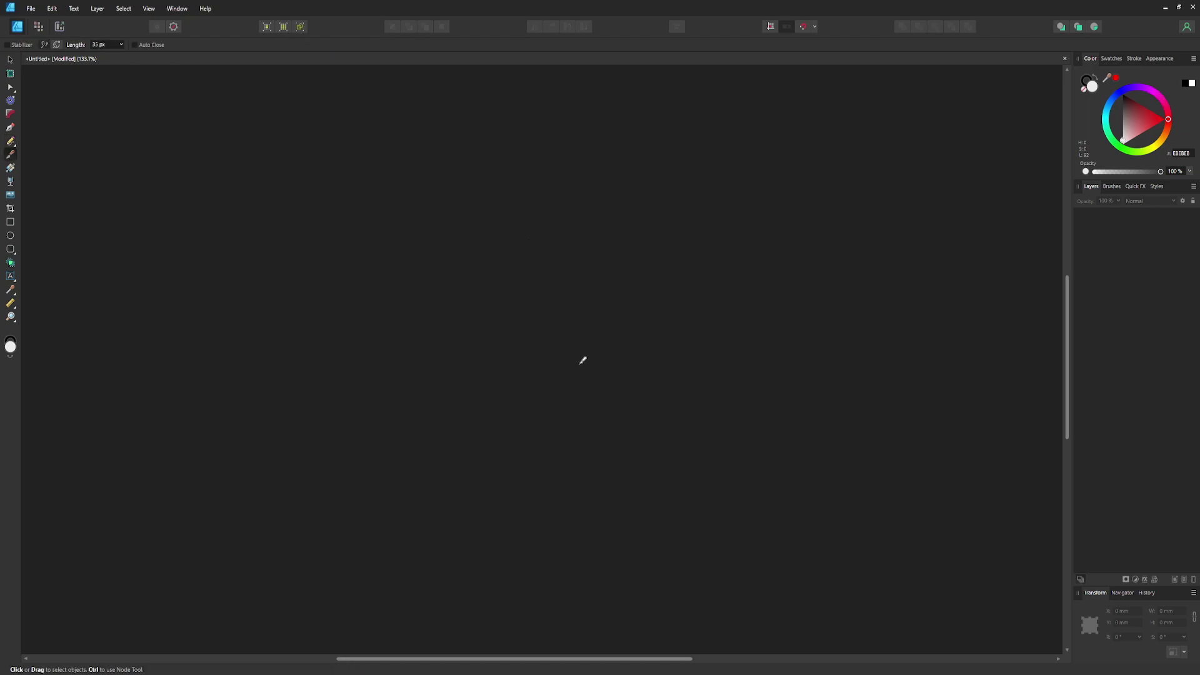
pyautogui.click(11, 167)
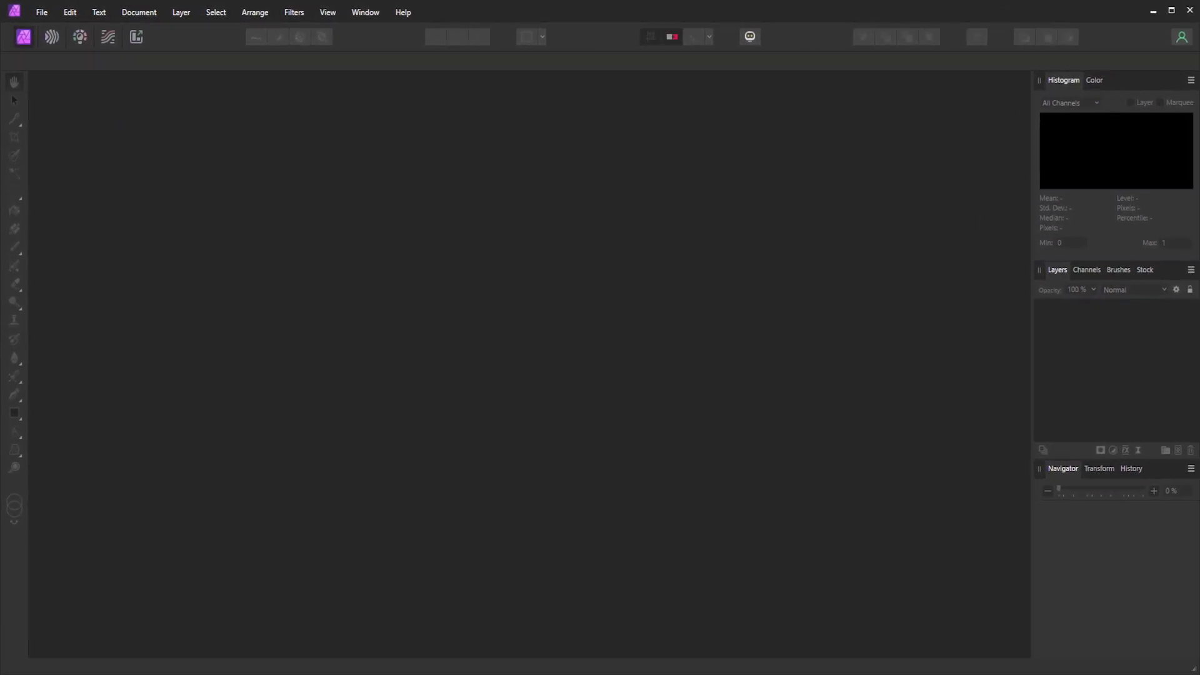
# Step: Switch to Affinity Photo, maximise its window and activate the Move tool
pyautogui.click(1172, 10)
pyautogui.press('alt')
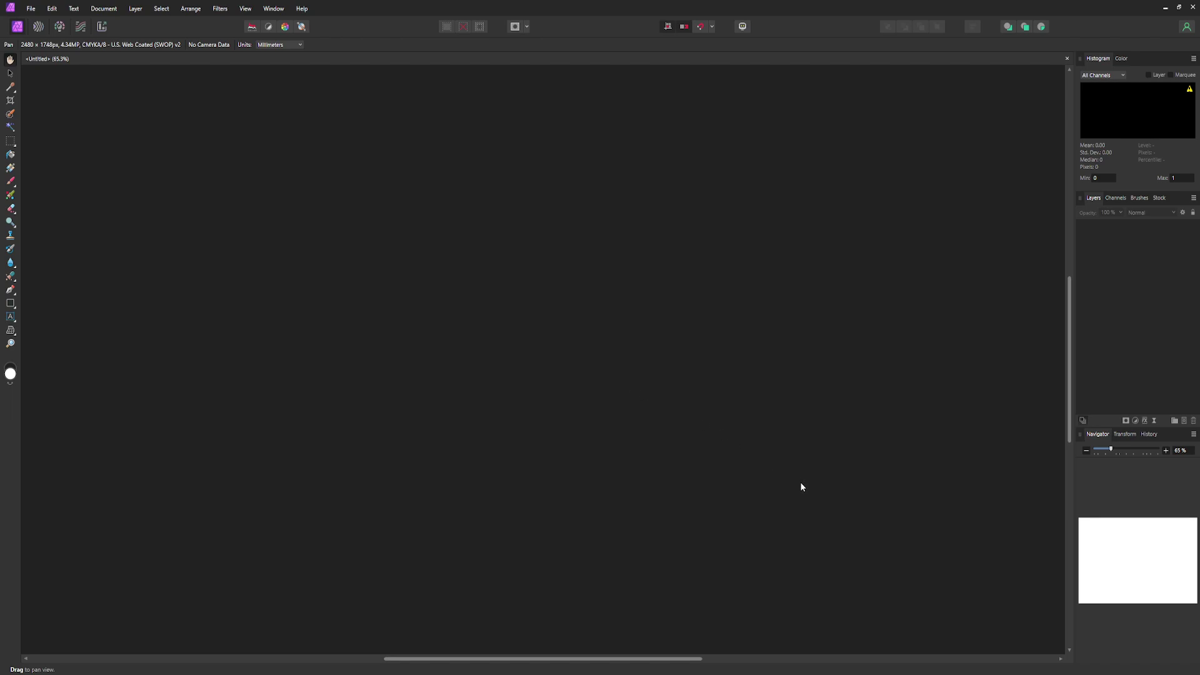
pyautogui.click(10, 74)
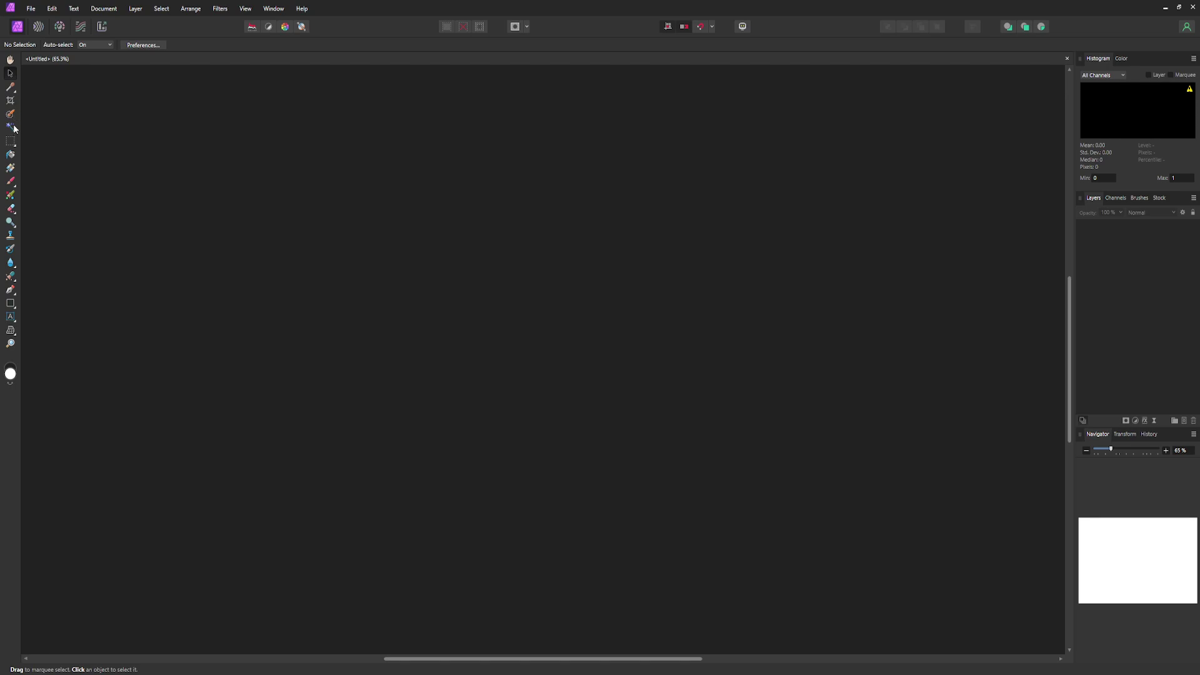
# Step: Paint several freehand strokes with the Paint Brush, including ones 64 px and 10 px wide
pyautogui.click(11, 181)
pyautogui.moveTo(342, 235)
pyautogui.mouseDown()
pyautogui.moveTo(362, 344)
pyautogui.moveTo(425, 279)
pyautogui.mouseUp()
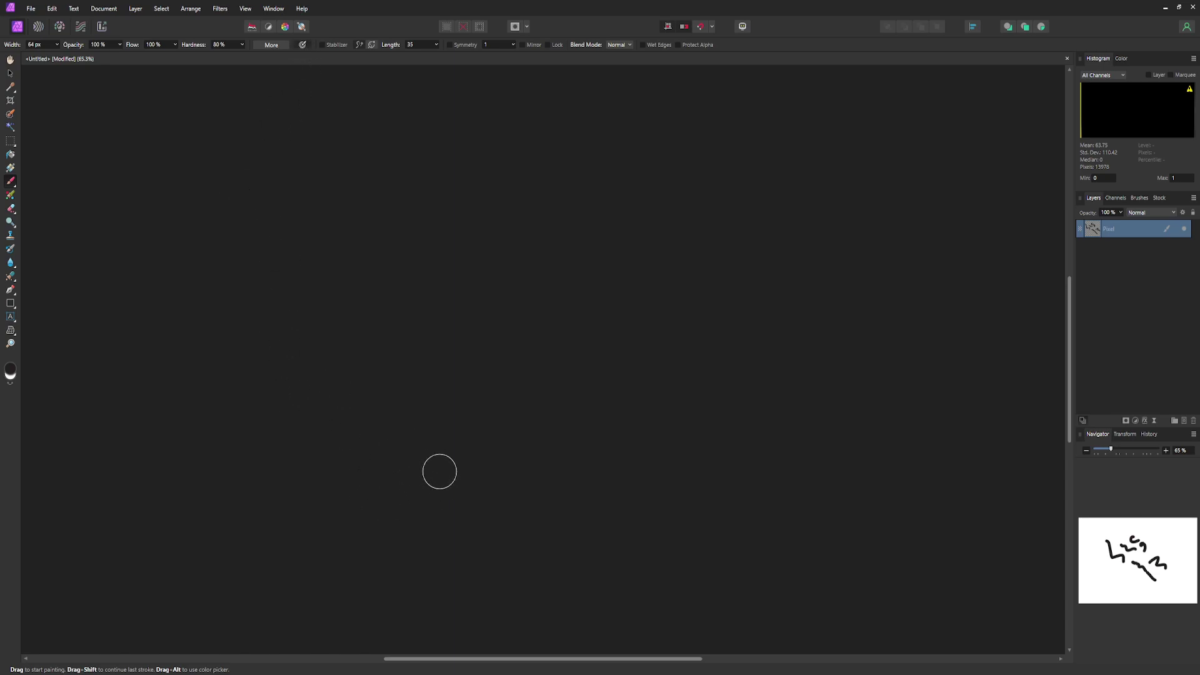
pyautogui.moveTo(645, 511)
pyautogui.mouseDown()
pyautogui.moveTo(700, 515)
pyautogui.moveTo(899, 330)
pyautogui.mouseUp()
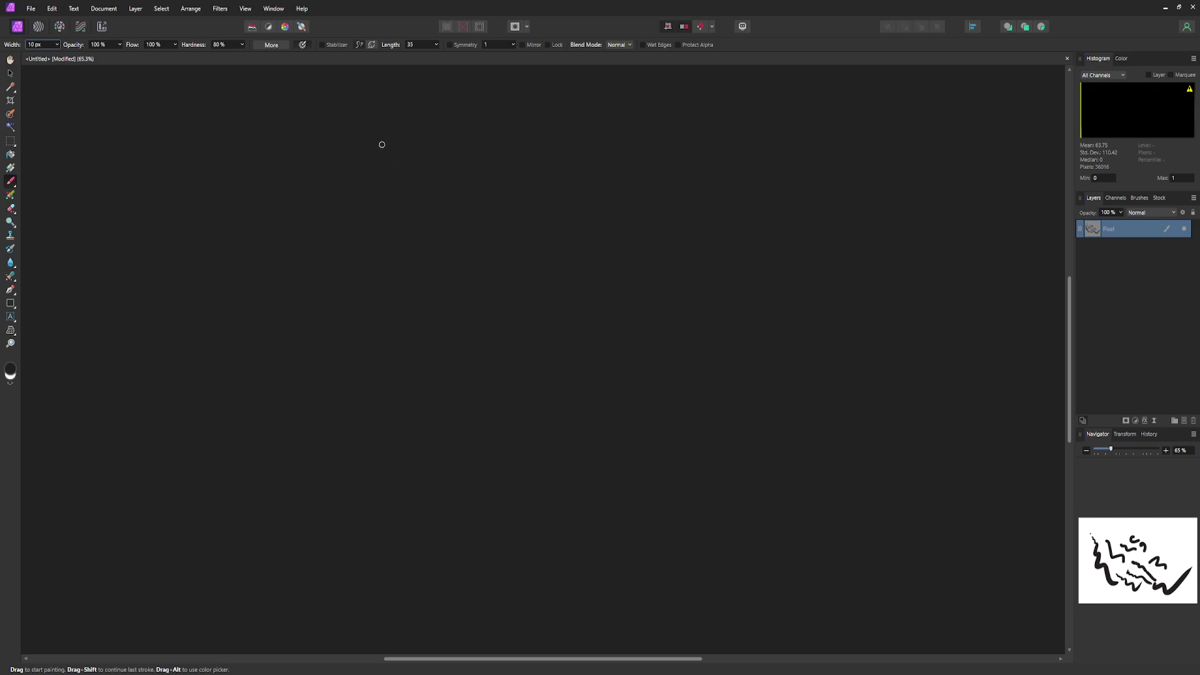
pyautogui.moveTo(280, 118)
pyautogui.mouseDown()
pyautogui.moveTo(289, 153)
pyautogui.moveTo(327, 132)
pyautogui.moveTo(333, 151)
pyautogui.mouseUp()
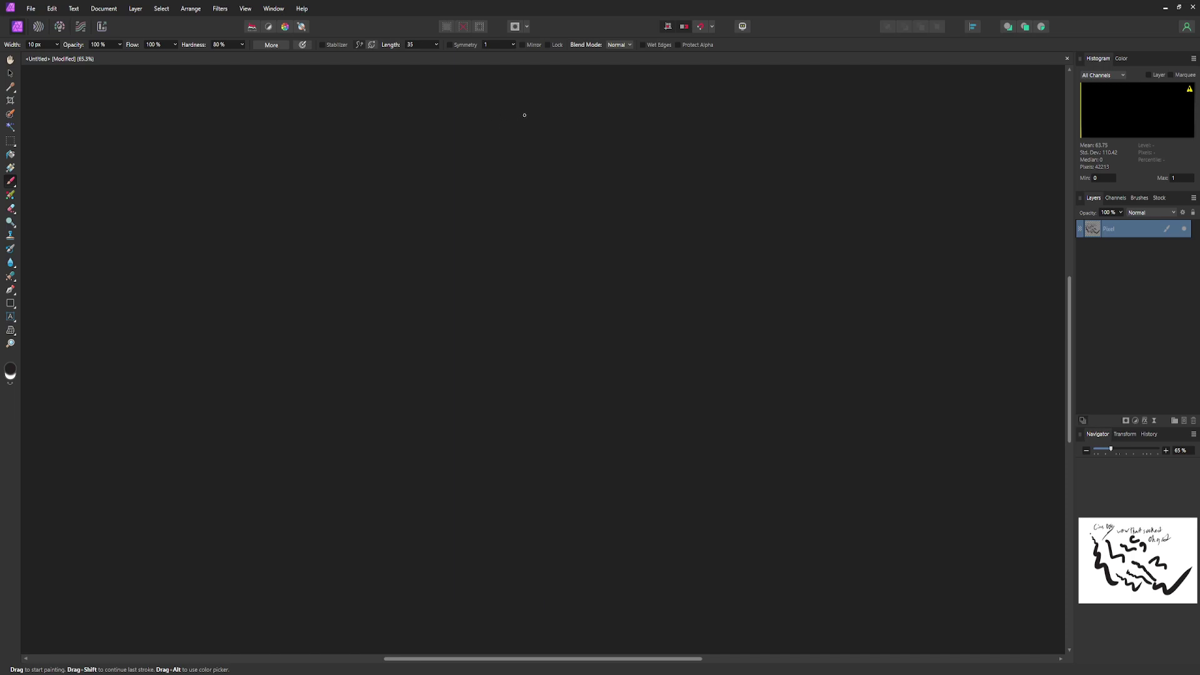
# Step: Try both brush stabiliser modes and undo all brush strokes on the pixel layer
pyautogui.click(371, 45)
pyautogui.click(360, 45)
pyautogui.hotkey('ctrl', 'z')
pyautogui.hotkey('ctrl', 'z')
pyautogui.hotkey('ctrl', 'z')
pyautogui.hotkey('ctrl', 'z')
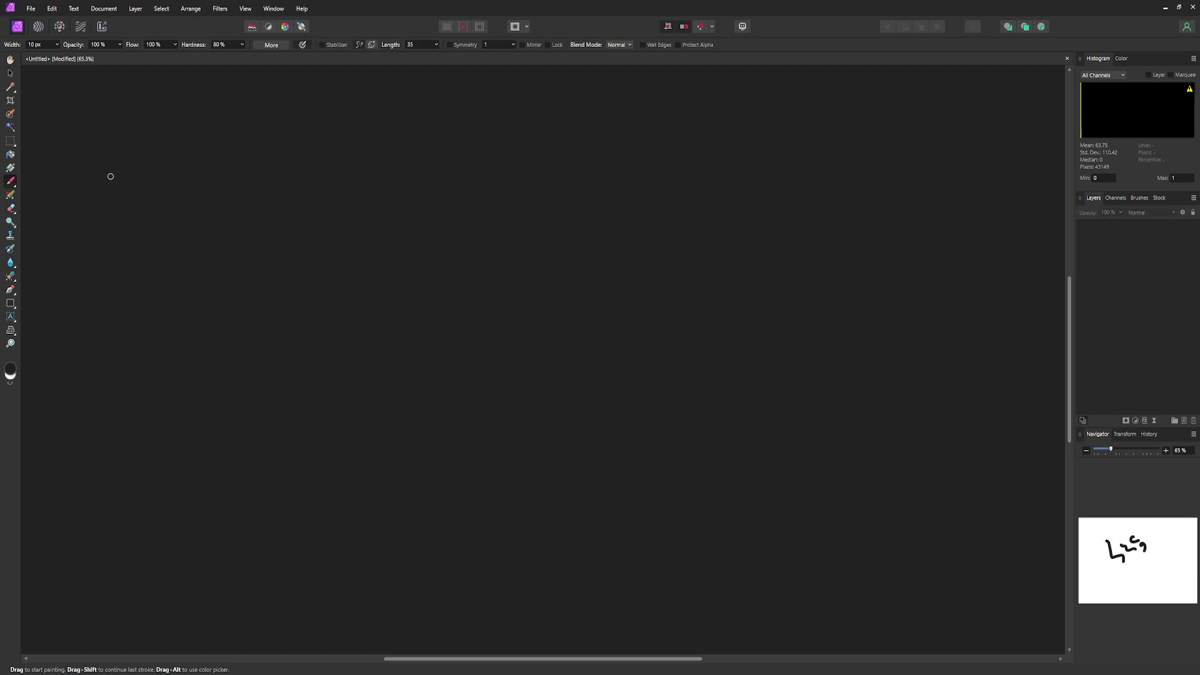
pyautogui.hotkey('ctrl', 'z')
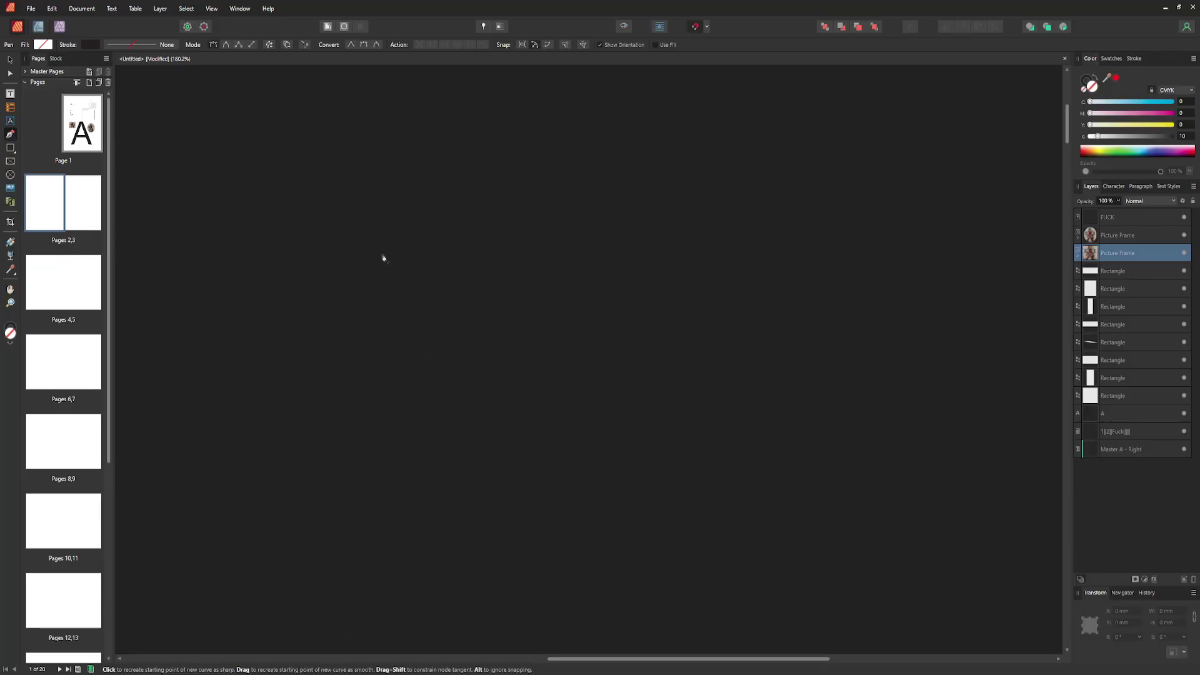
# Step: Switch to Affinity Publisher, start a curve with the Pen tool and undo it
pyautogui.click(422, 263)
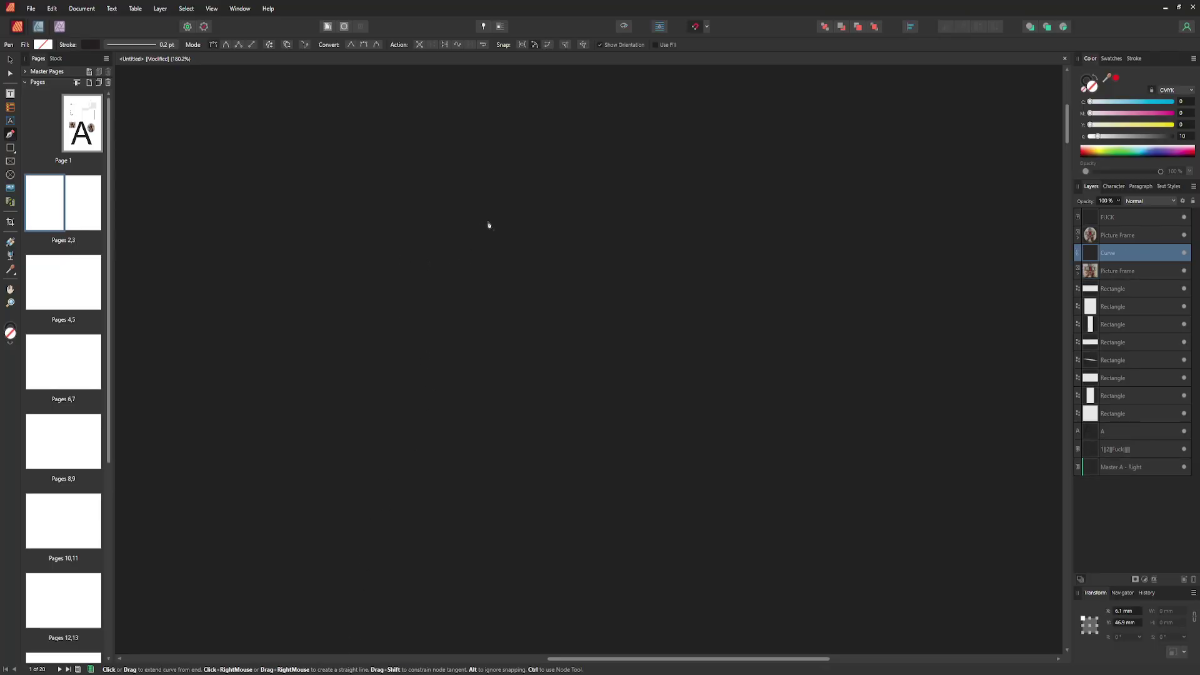
pyautogui.hotkey('ctrl', 'z')
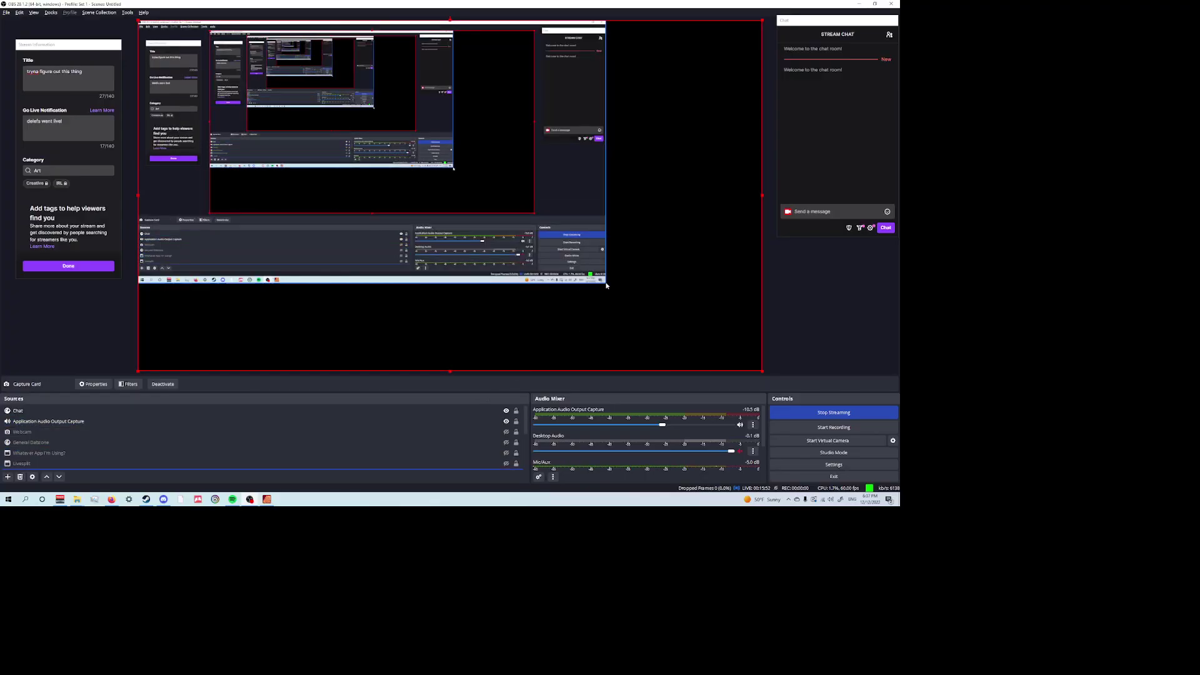
# Step: Switch to OBS, enlarge the display capture source to fill the preview canvas, and minimise OBS
pyautogui.click(469, 269)
pyautogui.moveTo(606, 284); pyautogui.dragTo(774, 374)
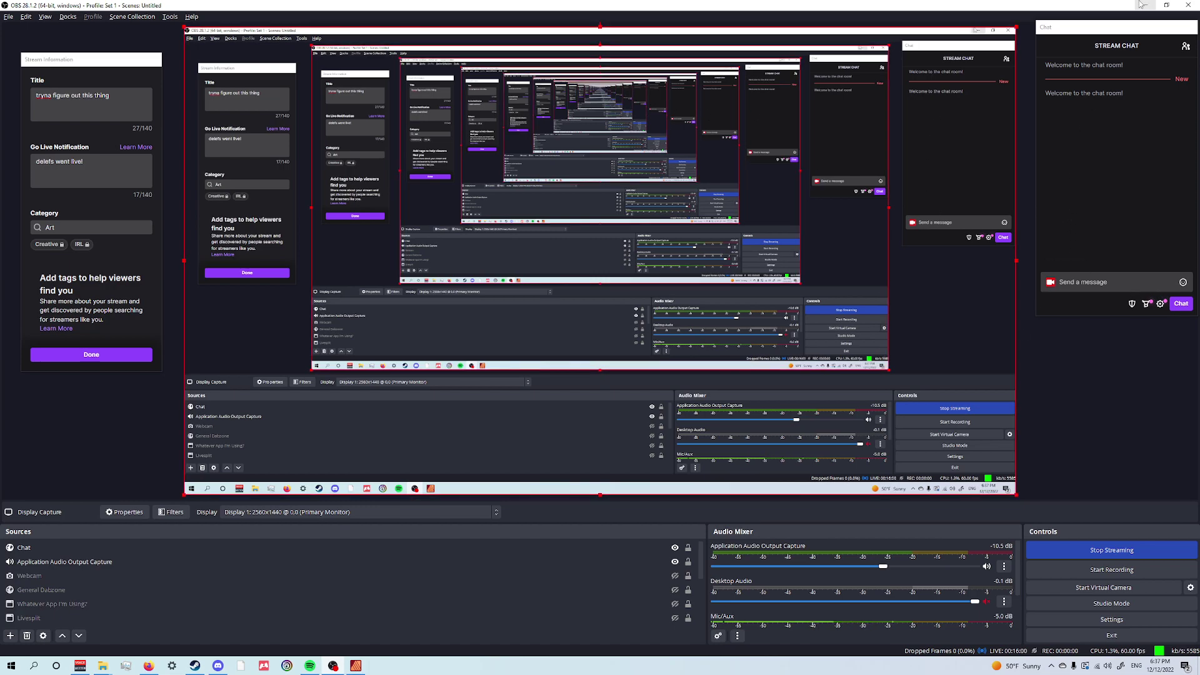
pyautogui.click(1143, 5)
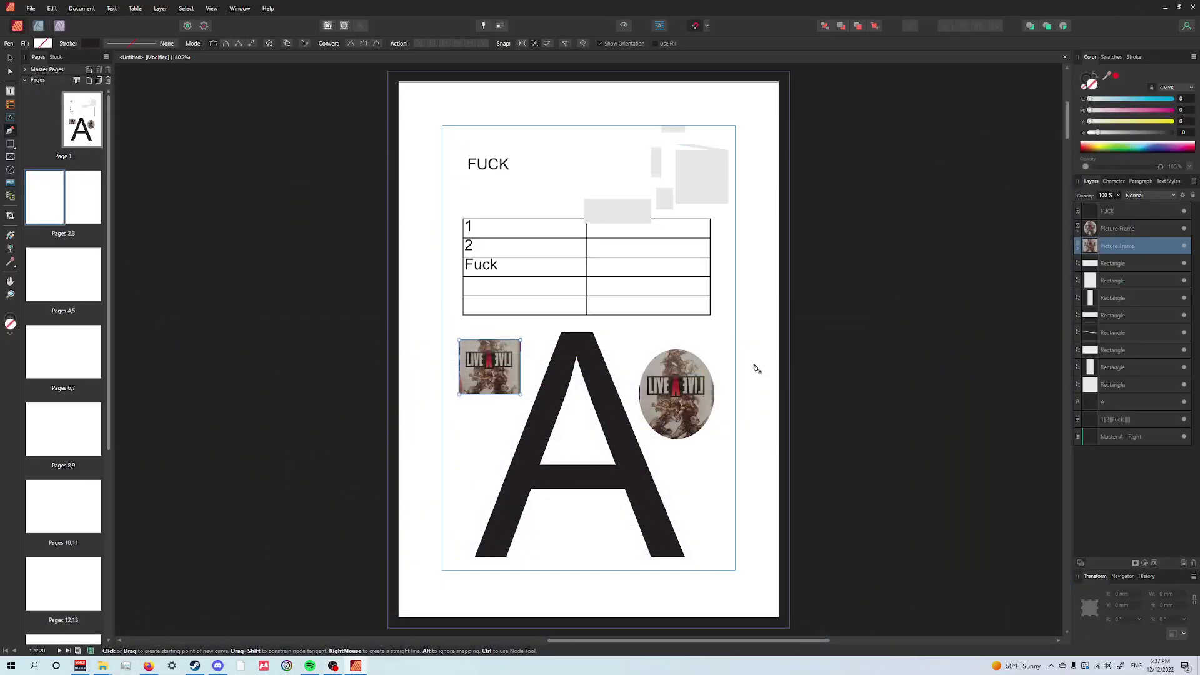
# Step: Check the capture preview in OBS and return to Affinity Publisher
pyautogui.moveTo(340, 668)
pyautogui.click(338, 646)
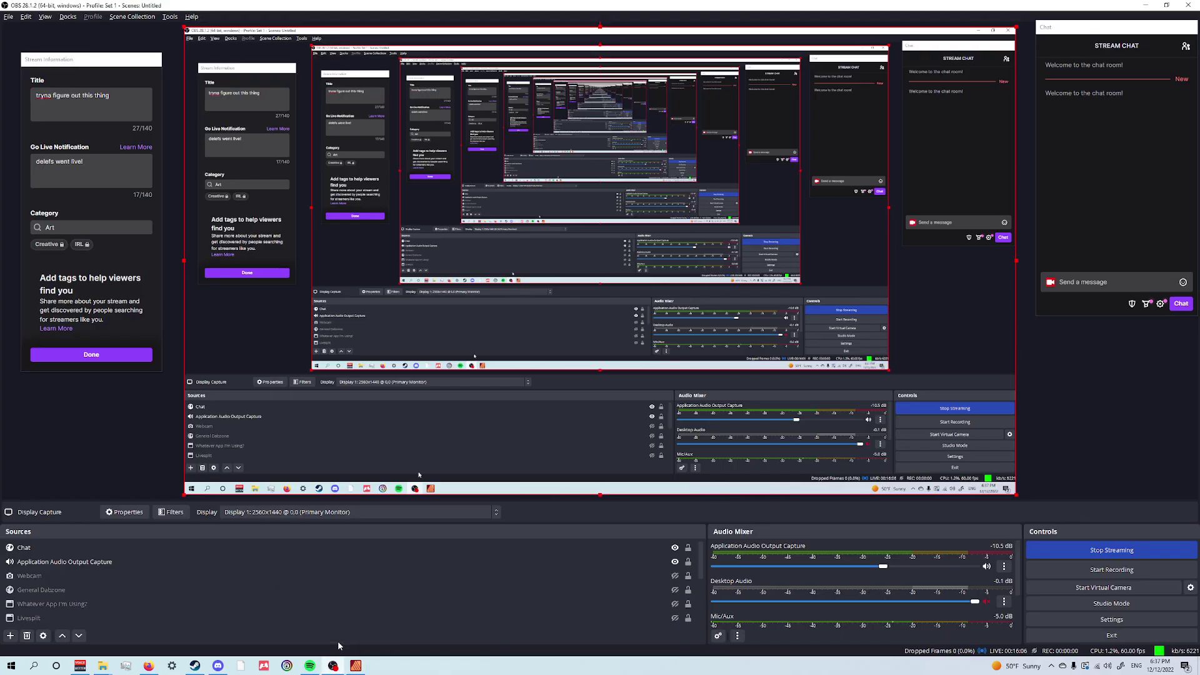
pyautogui.click(334, 666)
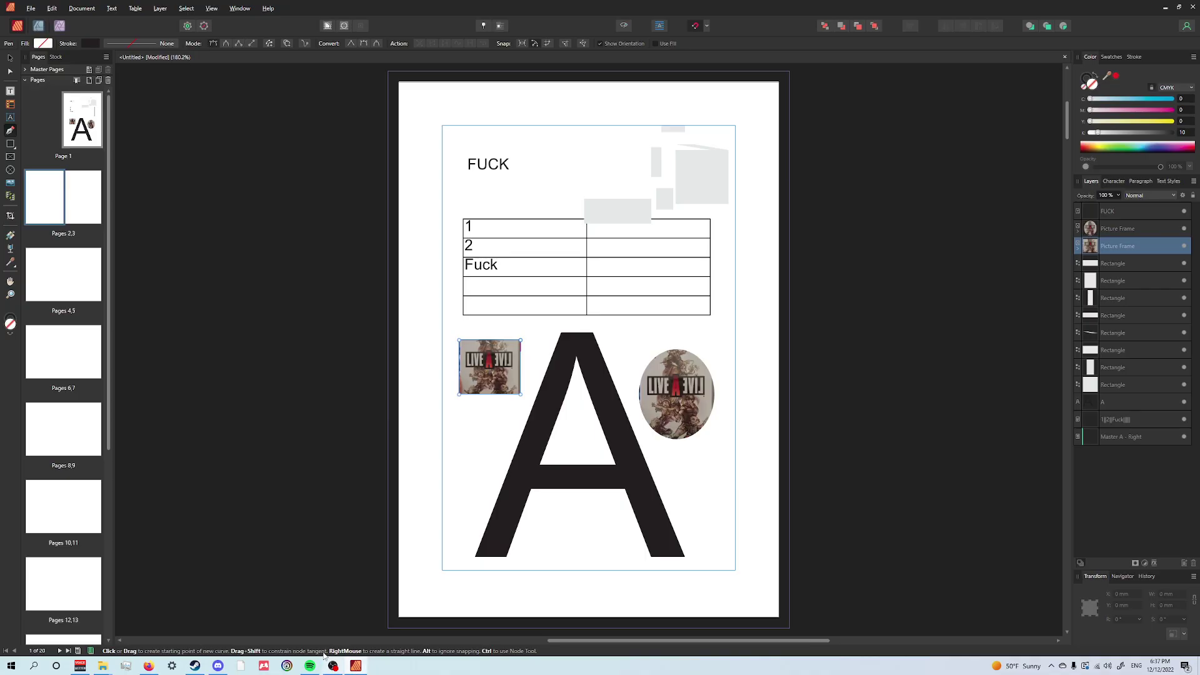
pyautogui.moveTo(310, 667)
pyautogui.moveTo(324, 642)
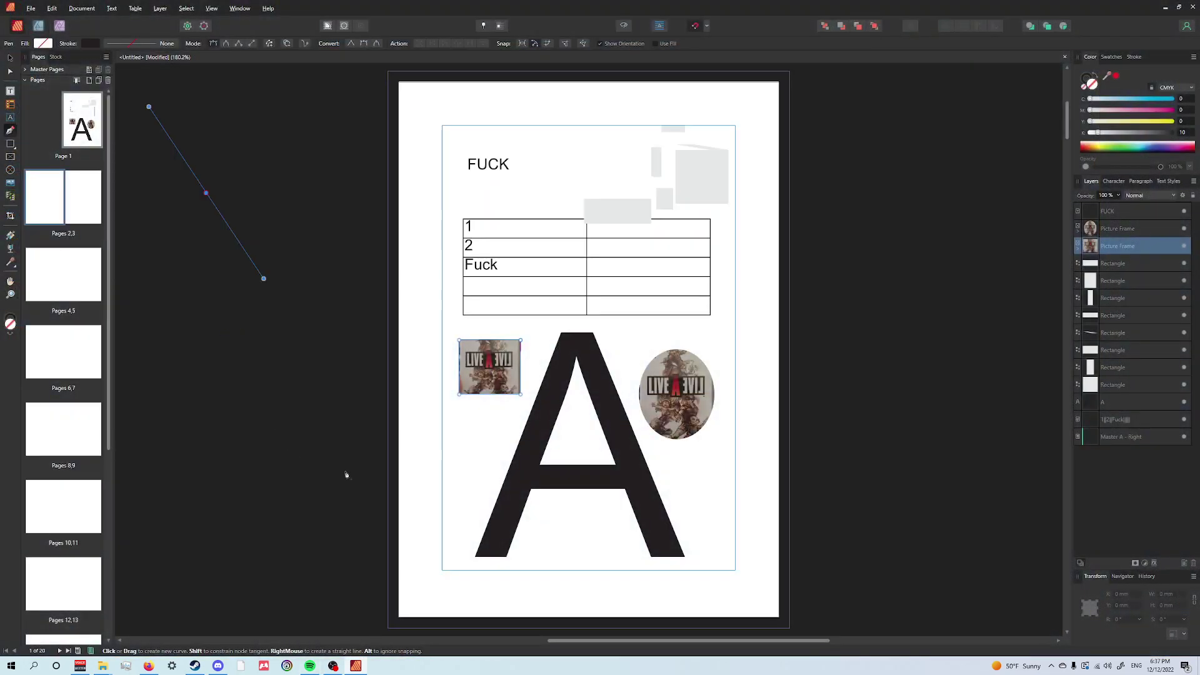
# Step: Try a Pen curve beside the page, delete it, and undo the removal of the rectangular picture frame's image
pyautogui.click(343, 470)
pyautogui.click(255, 440)
pyautogui.press('BackSpace')
pyautogui.press('BackSpace')
pyautogui.press('BackSpace')
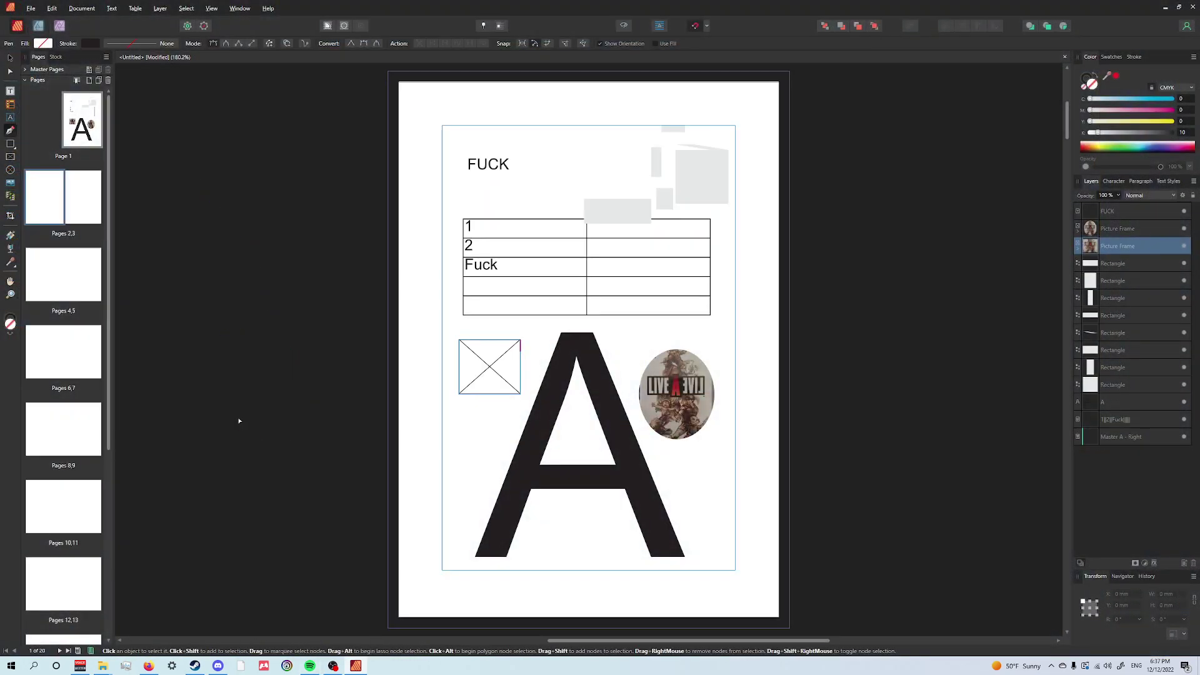
pyautogui.hotkey('ctrl', 'z')
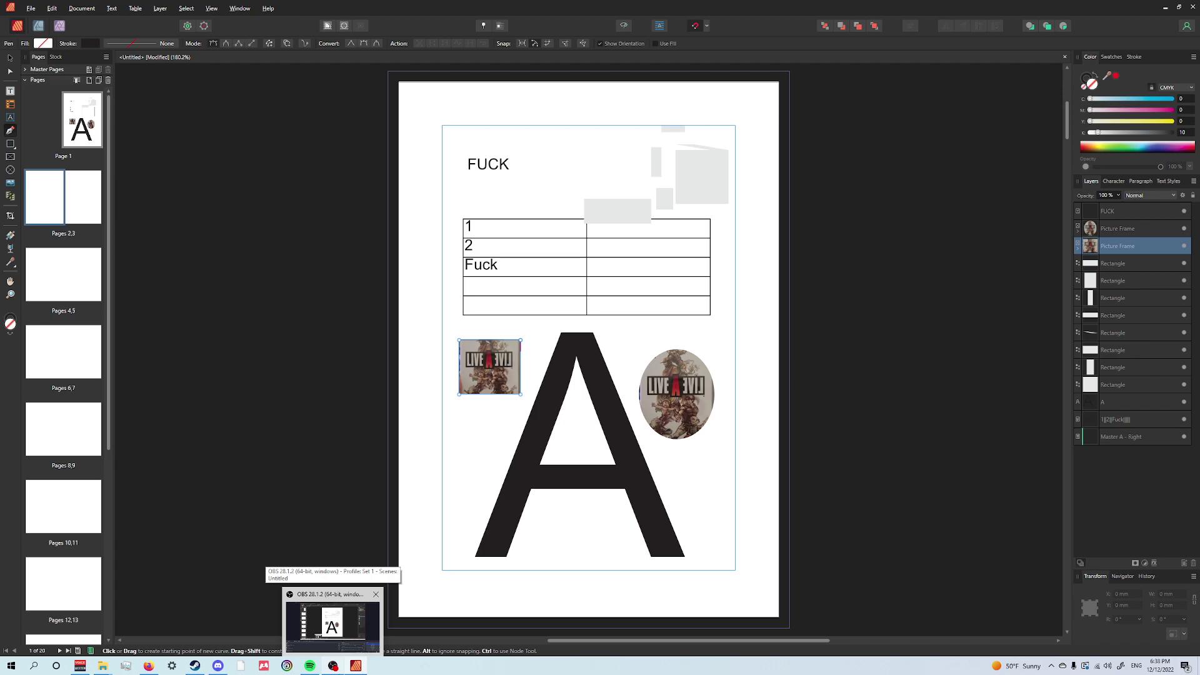
# Step: Switch to OBS, select the "Whatever App I'm Using?" source and hide the Display Capture source
pyautogui.click(331, 622)
pyautogui.click(445, 605)
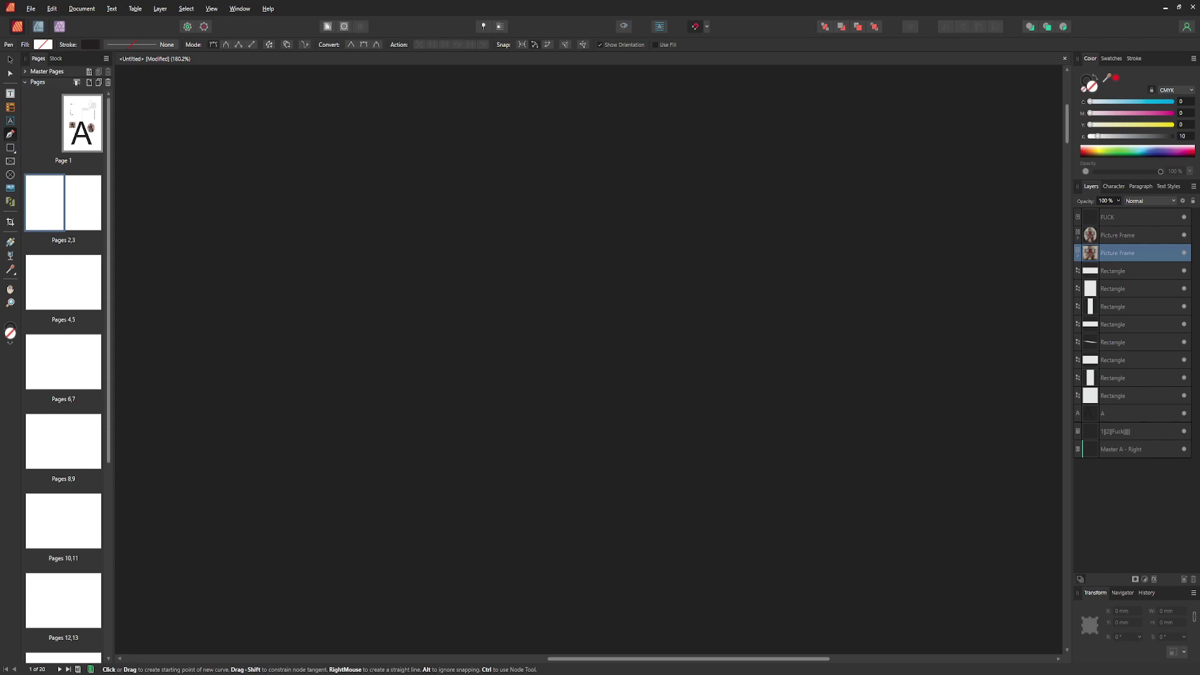
pyautogui.hotkey('alt', 'Tab')
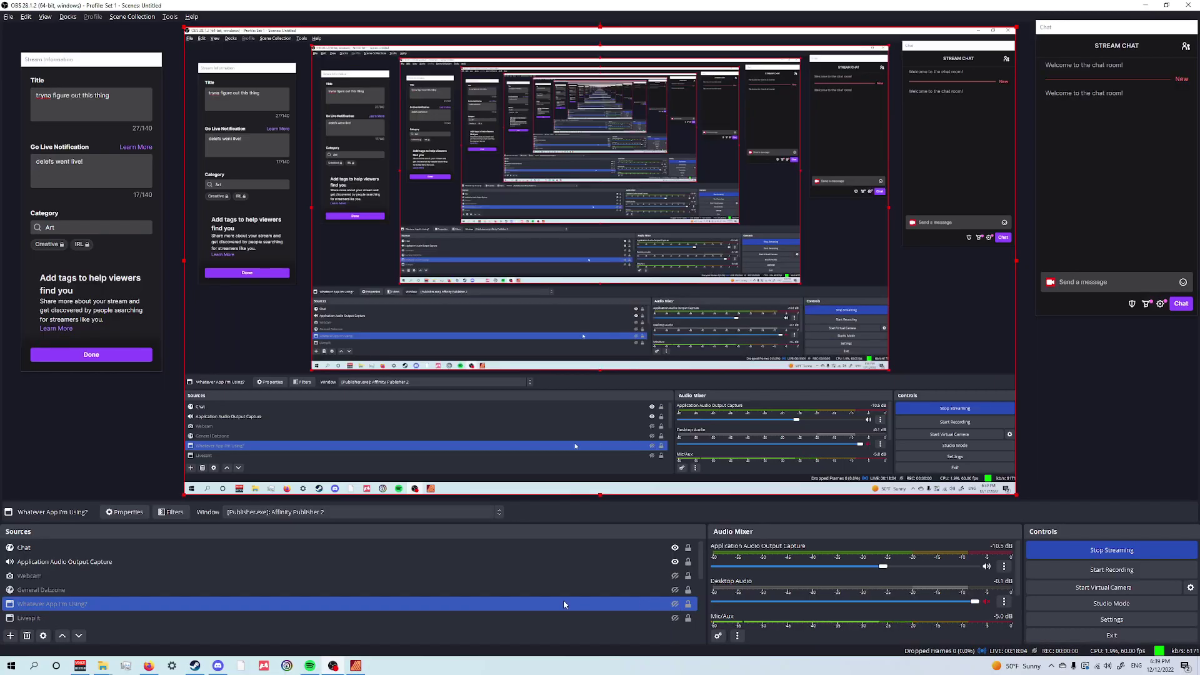
pyautogui.click(667, 619)
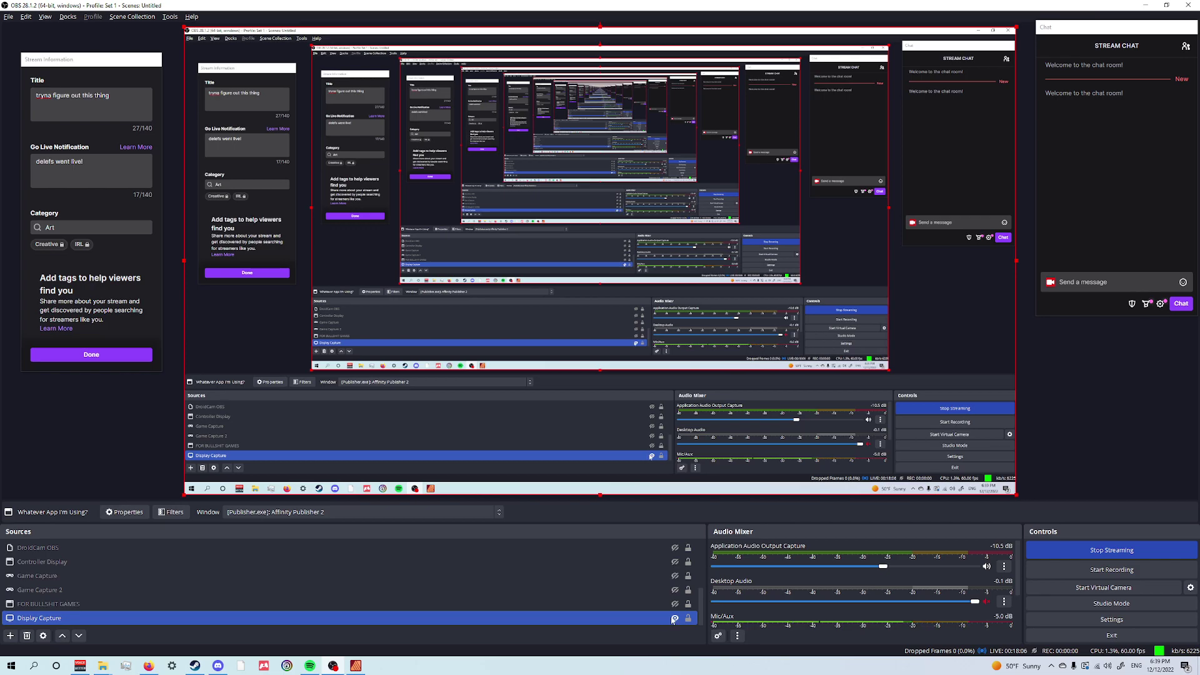
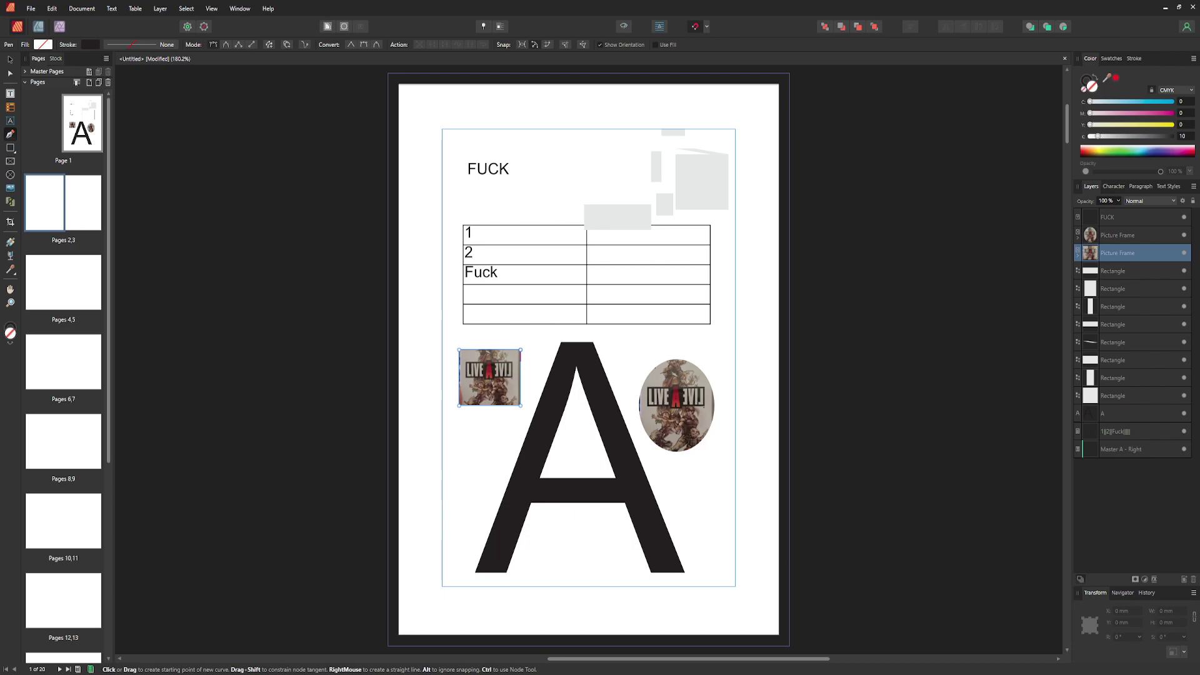
# Step: Search the Pexels stock images in Affinity Publisher for "dab"
pyautogui.click(56, 58)
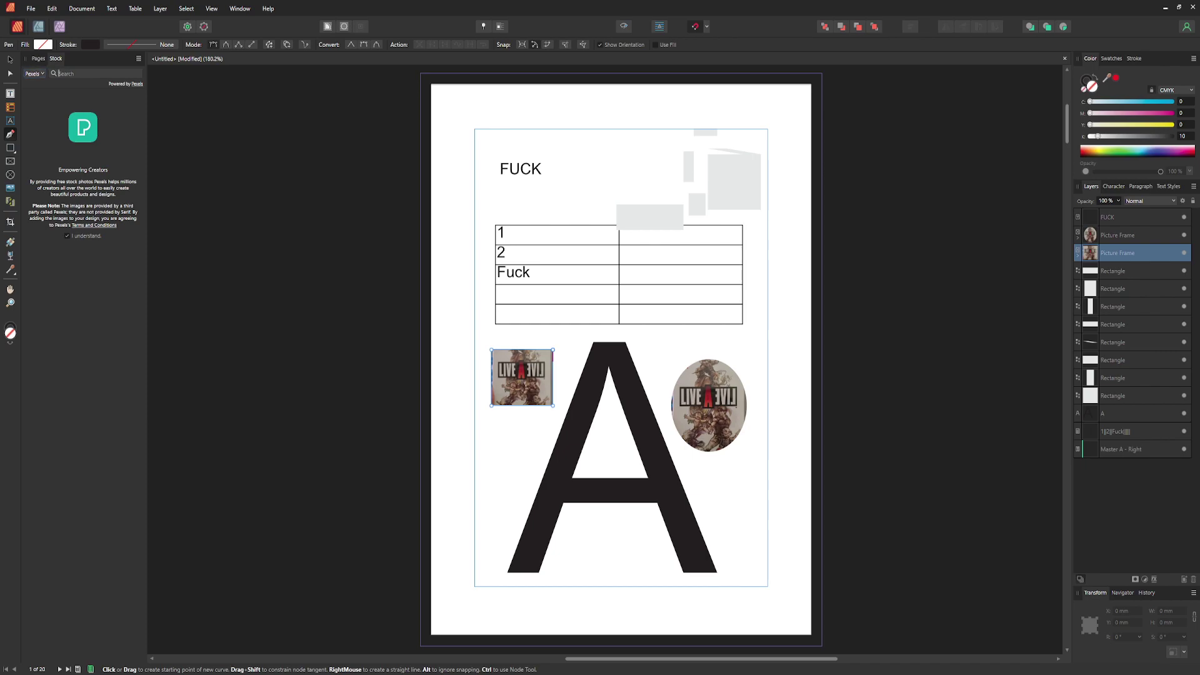
pyautogui.write('dab')
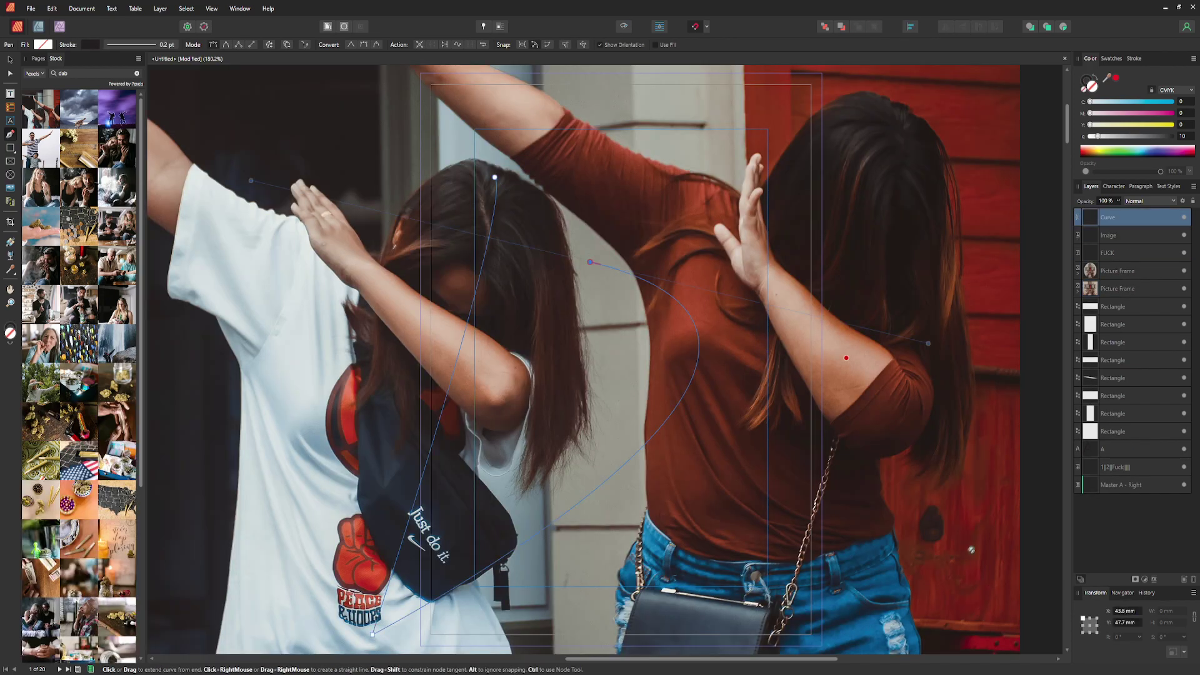
# Step: Extend the Pen curve over the photo with another smooth node, end it, and undo the last curve changes
pyautogui.moveTo(885, 400); pyautogui.dragTo(935, 407)
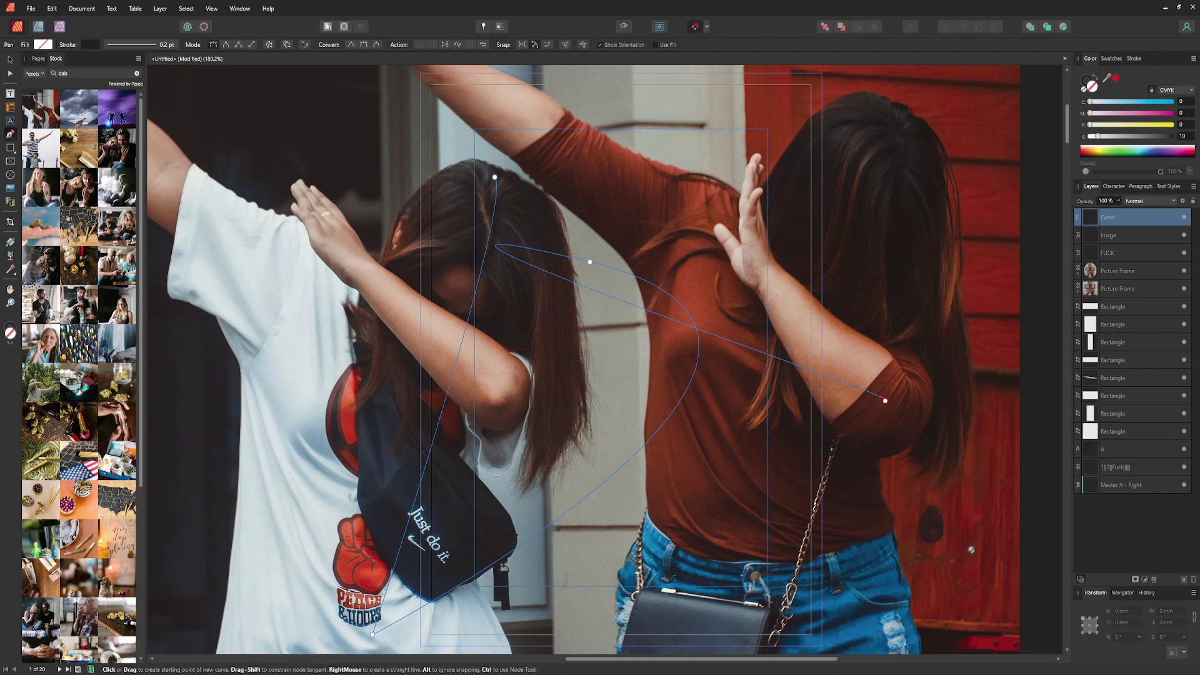
pyautogui.press('Escape')
pyautogui.scroll(-1, 584, 360)
pyautogui.hotkey('ctrl', 'z')
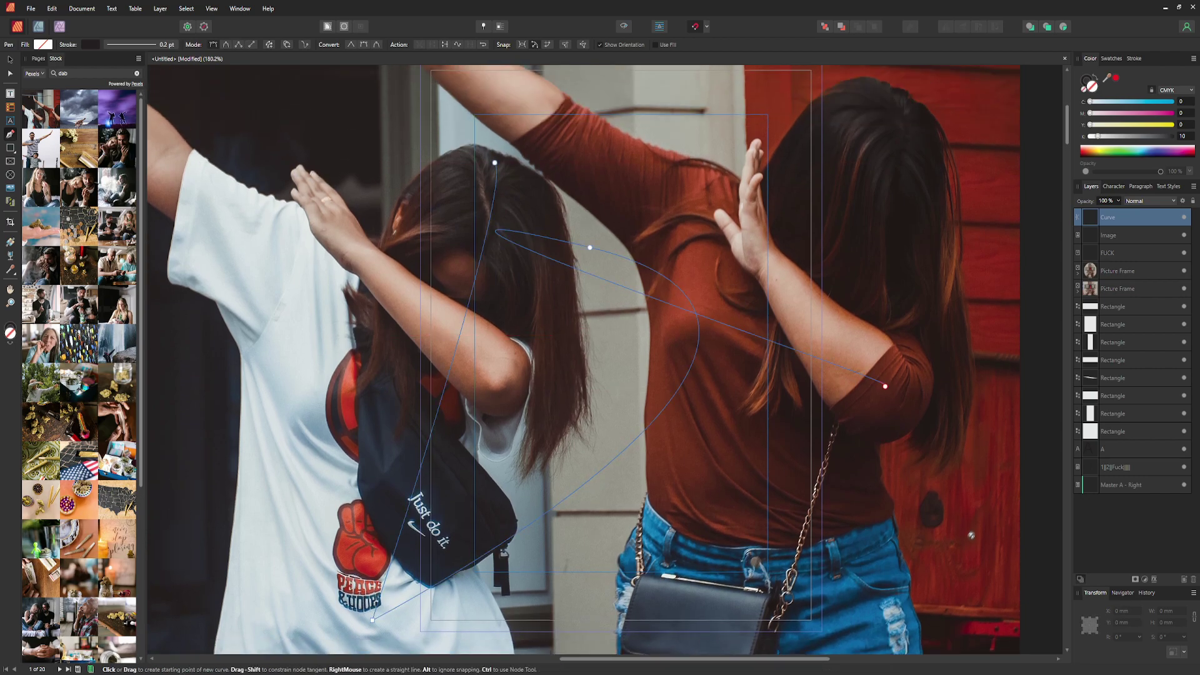
pyautogui.hotkey('ctrl', 'z')
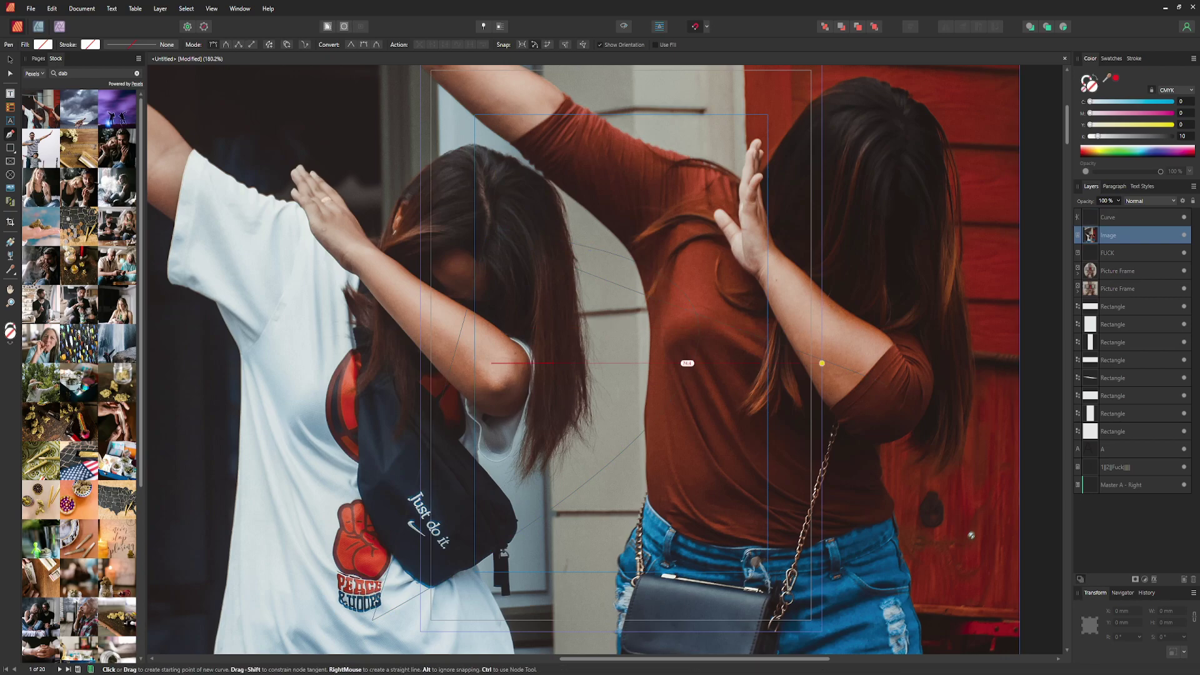
# Step: Try a short Pen curve over the red-shirted woman's hair and an artistic text beside the white-shirted woman
pyautogui.scroll(3, 822, 363)
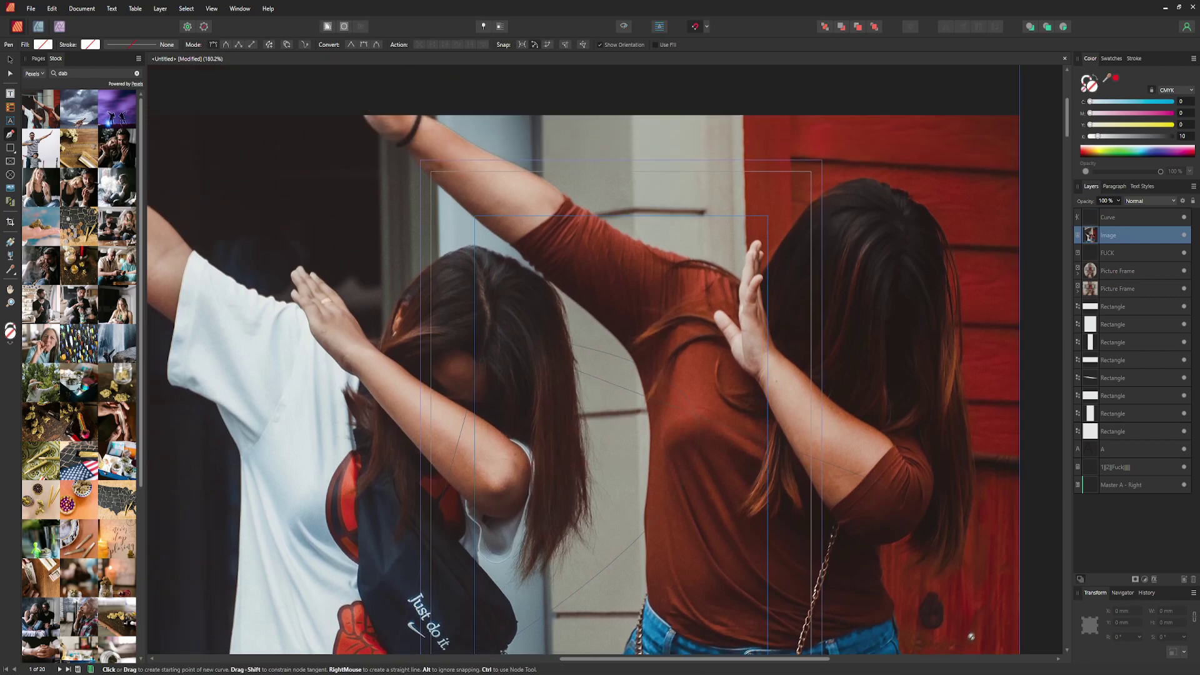
pyautogui.scroll(-1, 971, 636)
pyautogui.scroll(-5, 880, 374)
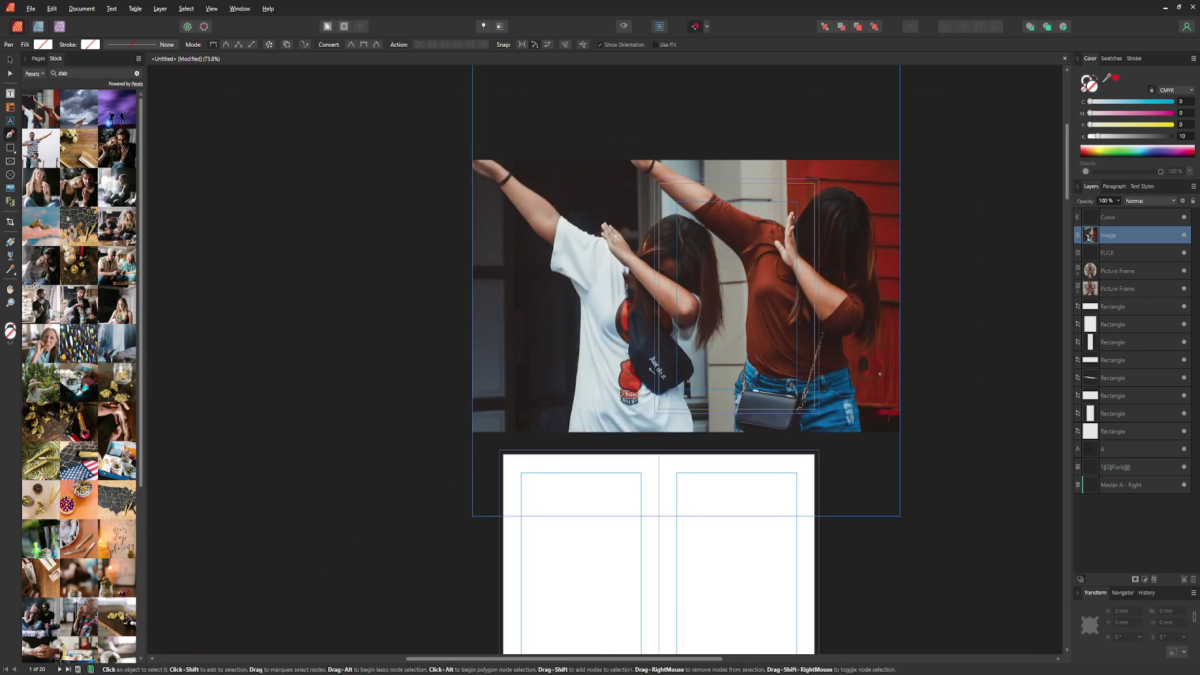
pyautogui.scroll(-3, 879, 374)
pyautogui.scroll(6, 894, 412)
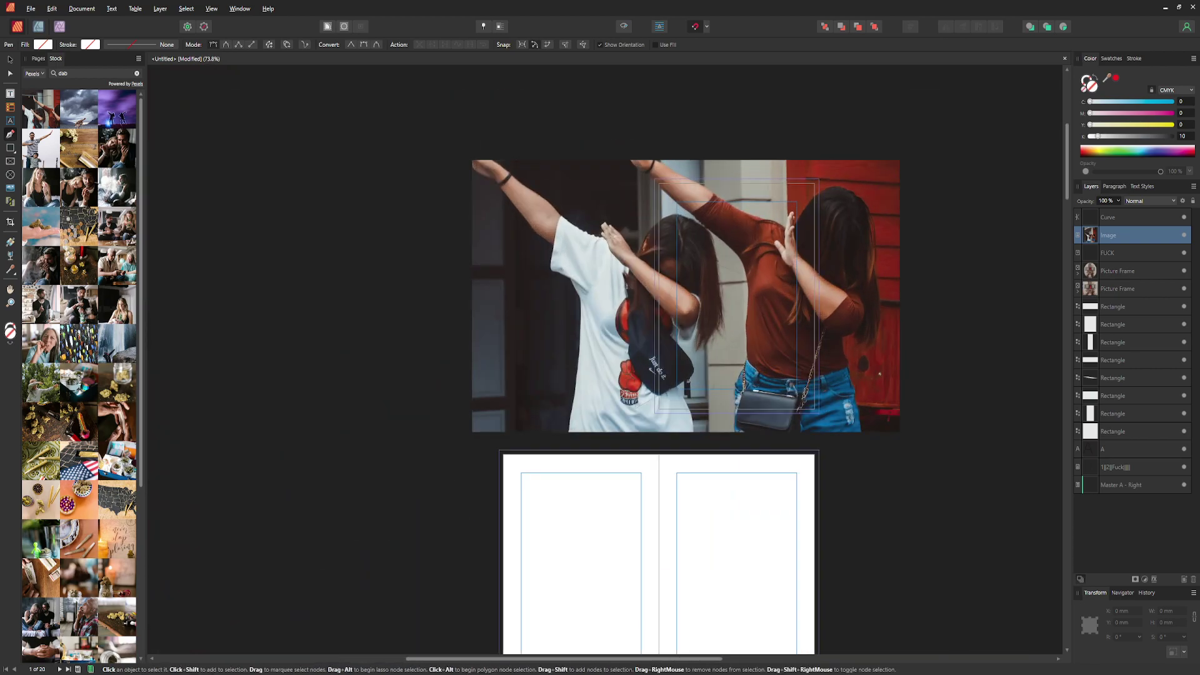
pyautogui.moveTo(858, 222); pyautogui.dragTo(863, 235)
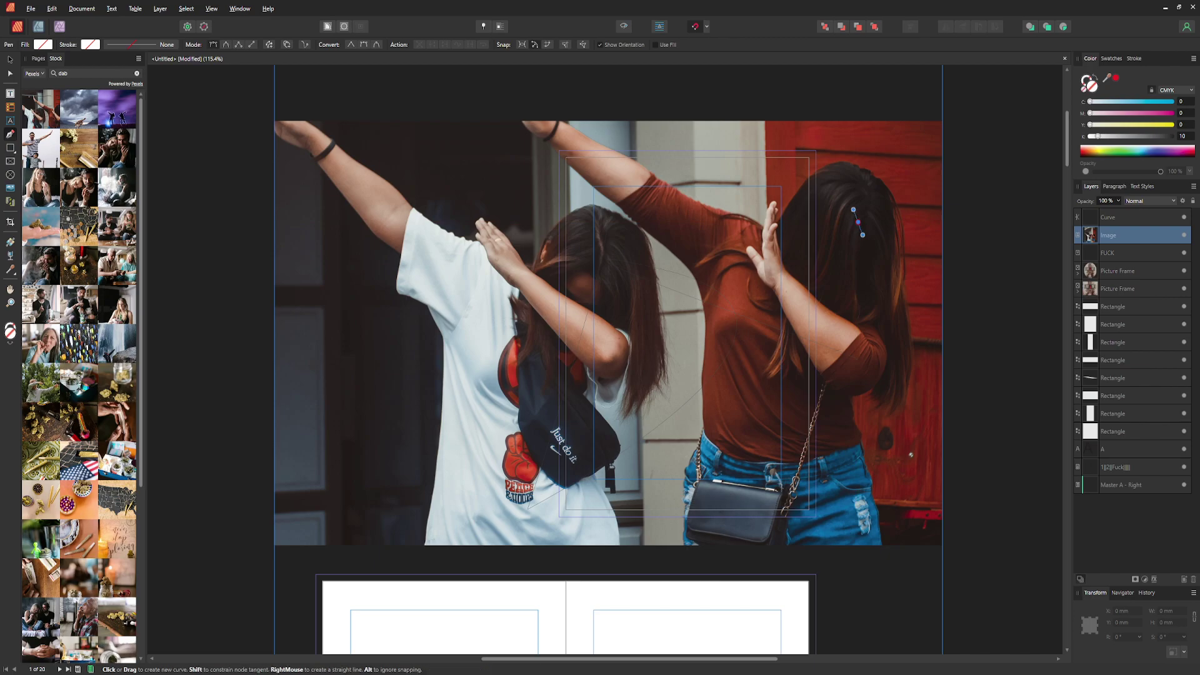
pyautogui.press('t')
pyautogui.moveTo(337, 157); pyautogui.dragTo(348, 194)
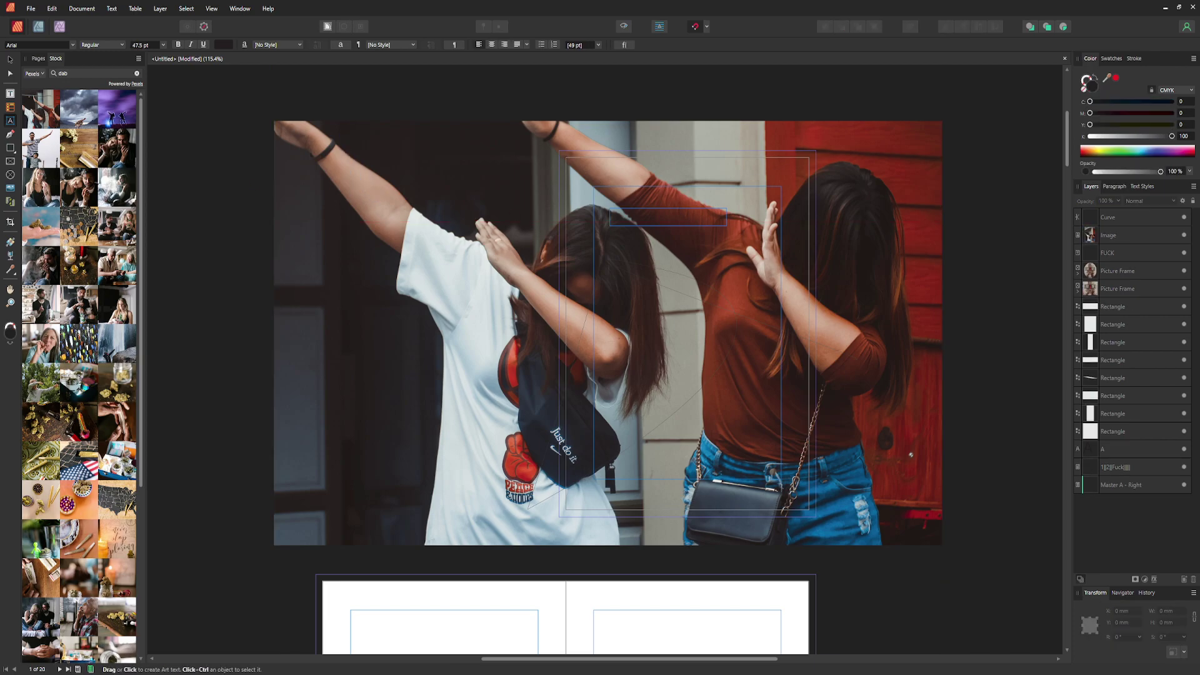
# Step: Send the dabbing photo to the bottom of page 1's layer stack and move it down over the pages 2,3 spread
pyautogui.moveTo(1091, 236); pyautogui.dragTo(1090, 500)
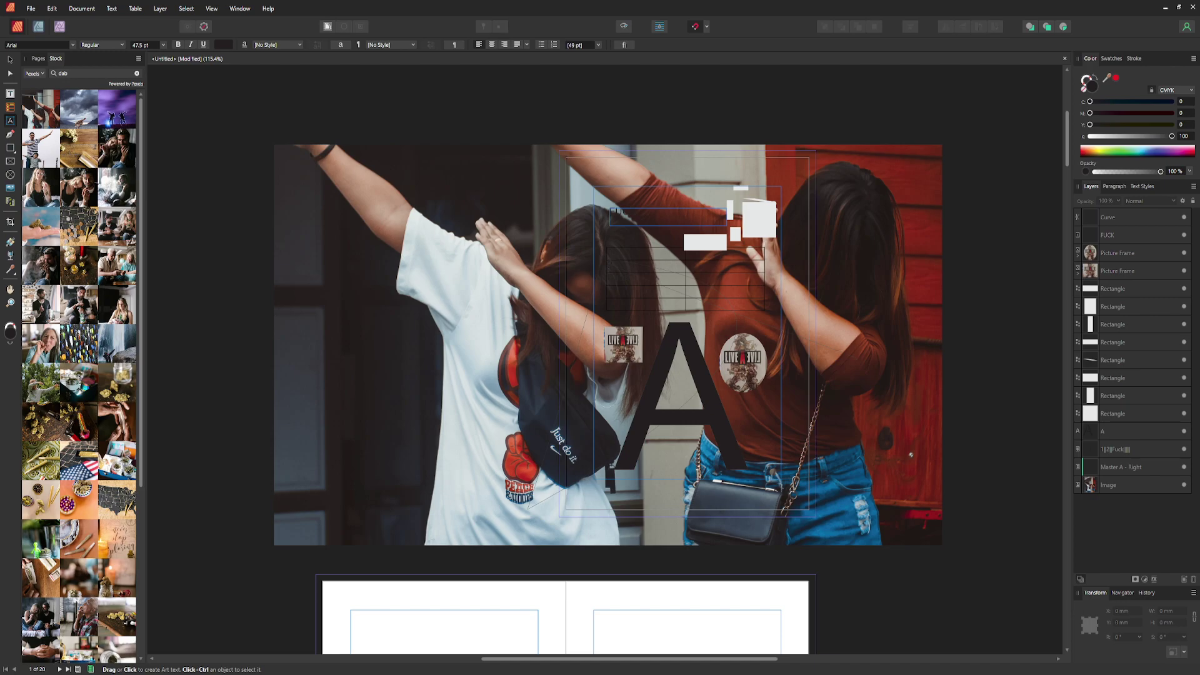
pyautogui.press('v')
pyautogui.moveTo(911, 454); pyautogui.dragTo(1019, 573)
pyautogui.moveTo(751, 313); pyautogui.dragTo(735, 537)
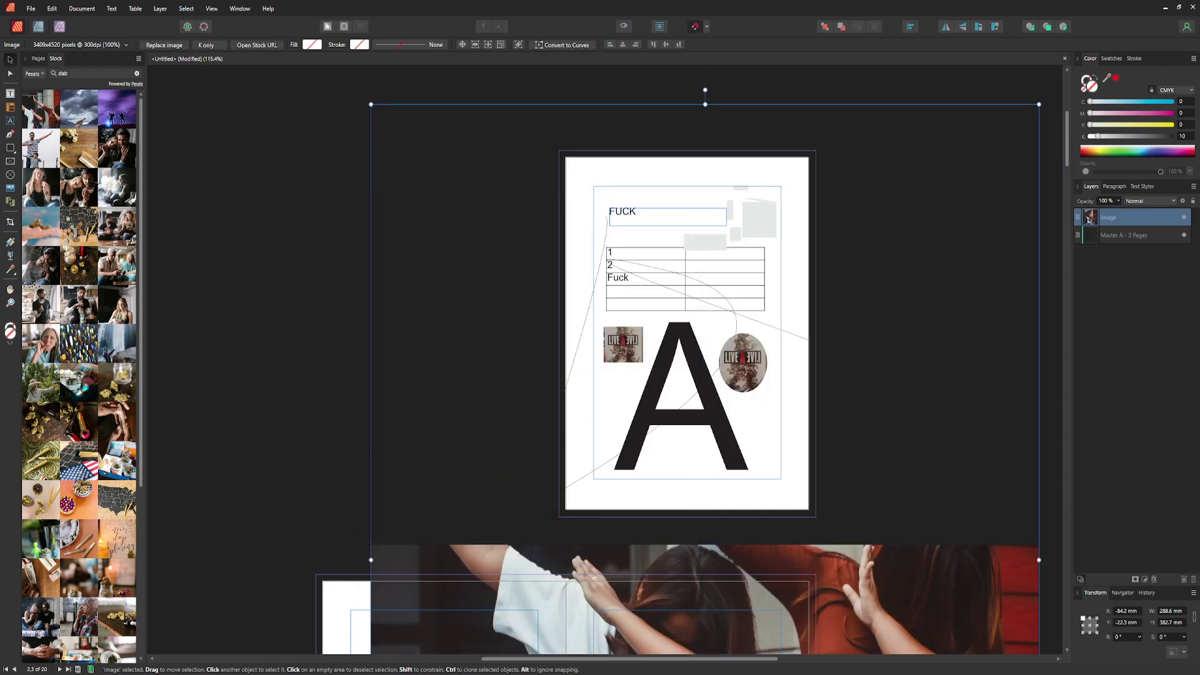
# Step: Scale the dabbing photo and fit it over page 1 at X -3 mm, Y 0 mm, 108 mm wide and 151 mm high
pyautogui.moveTo(370, 104); pyautogui.dragTo(825, 492)
pyautogui.moveTo(932, 594); pyautogui.dragTo(621, 133)
pyautogui.moveTo(684, 345); pyautogui.dragTo(809, 345)
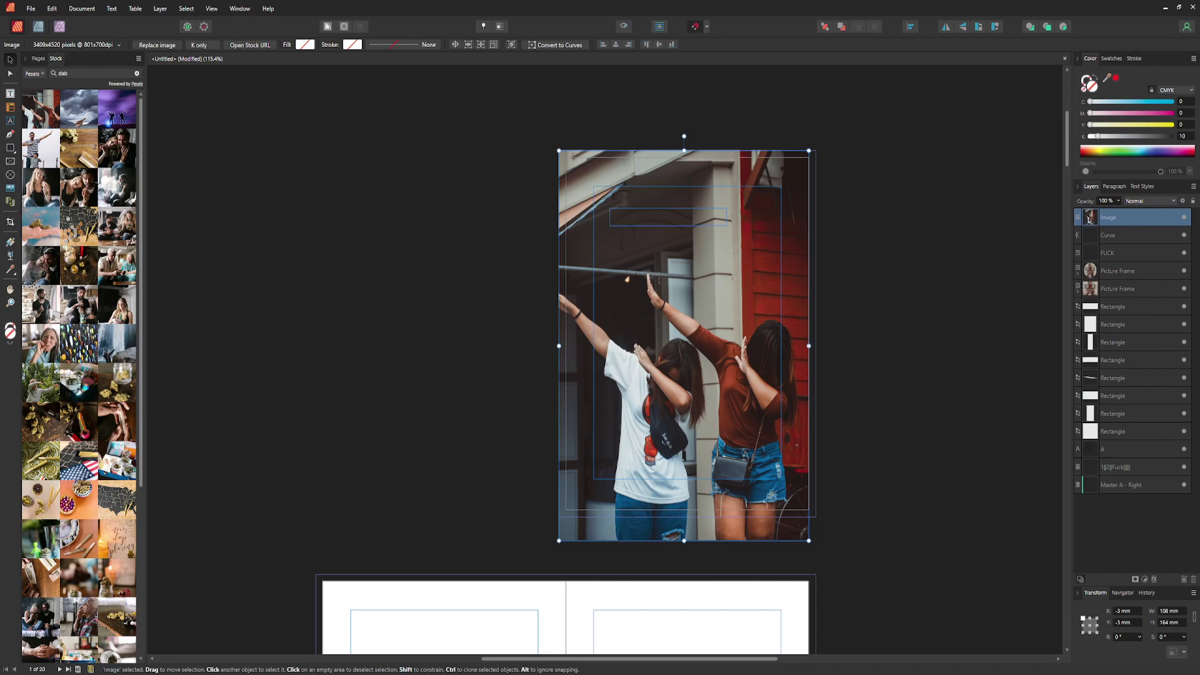
pyautogui.moveTo(684, 541); pyautogui.dragTo(684, 517)
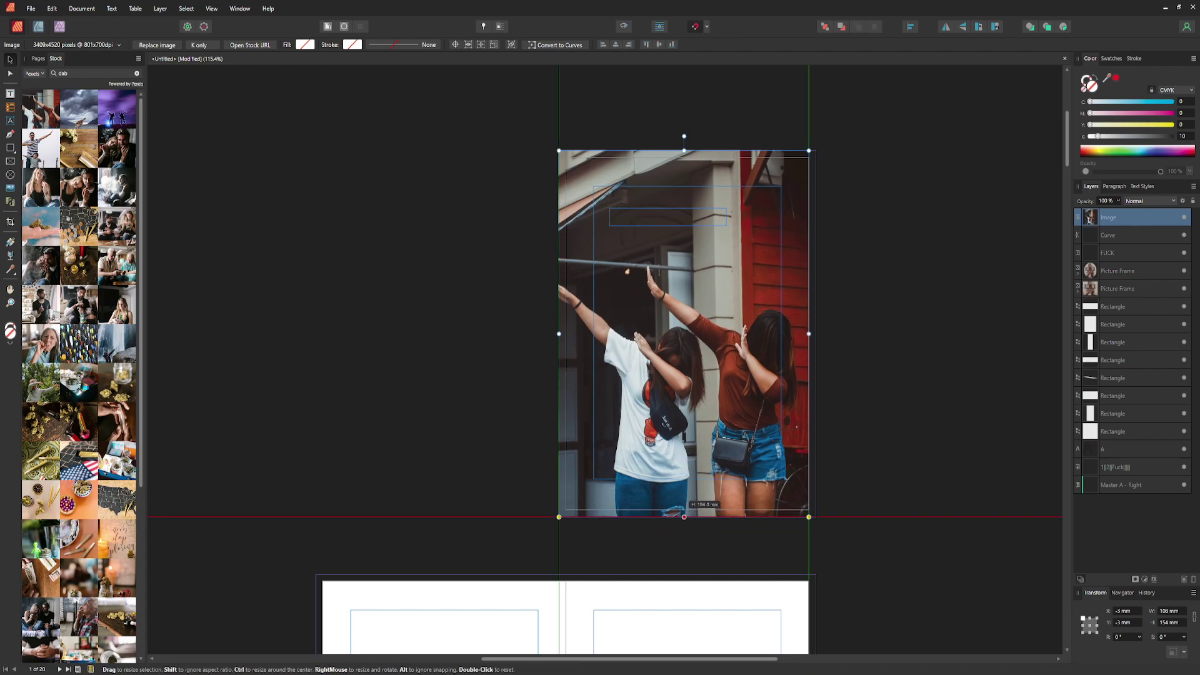
pyautogui.moveTo(684, 150); pyautogui.dragTo(684, 157)
# Step: Send the resized photo behind everything else on page 1, and select the table
pyautogui.moveTo(1089, 217); pyautogui.dragTo(1090, 486)
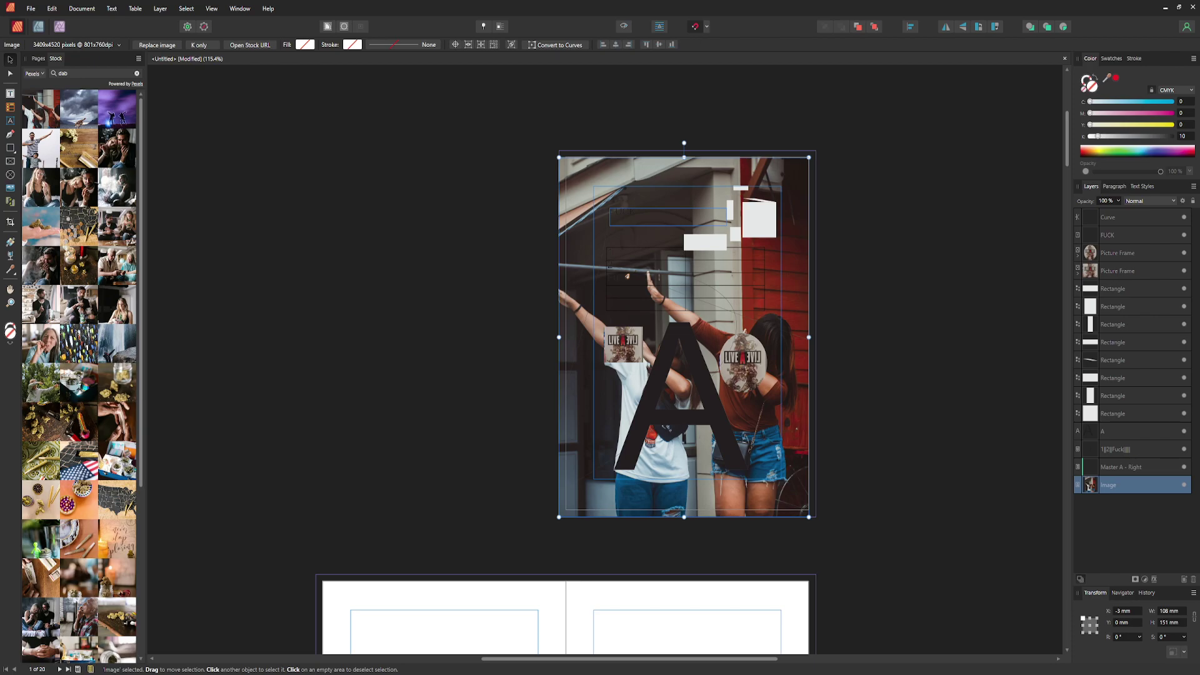
pyautogui.press('Escape')
pyautogui.click(1119, 449)
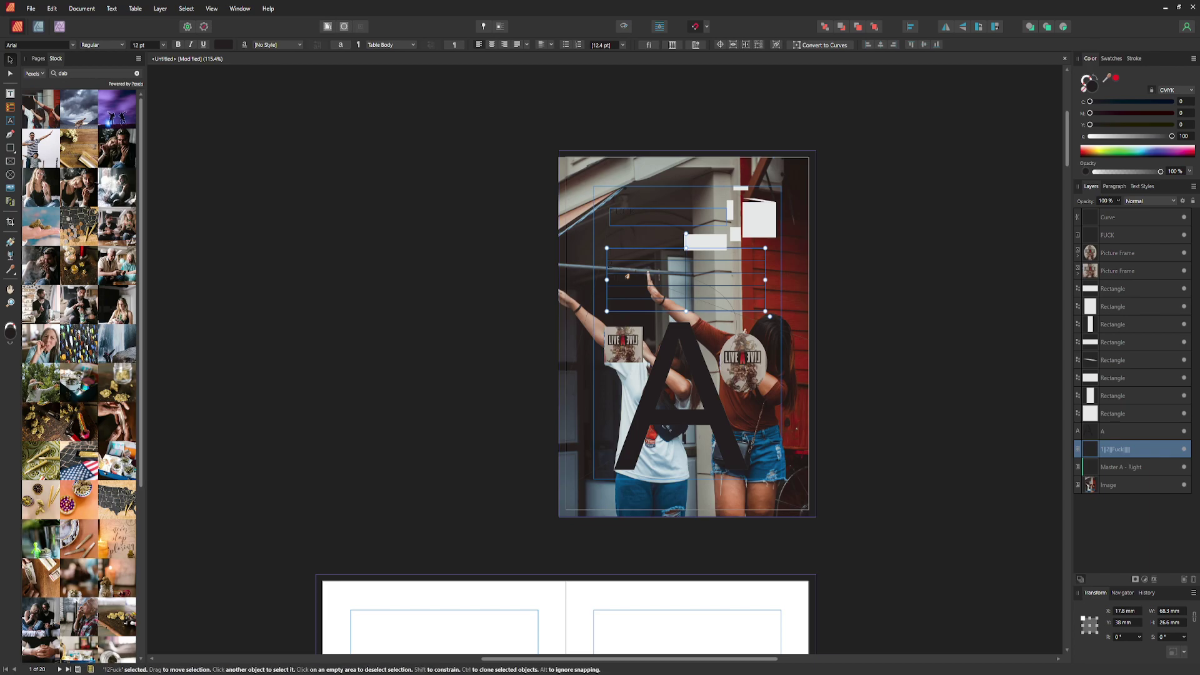
# Step: Draw a text frame about 81 by 45 mm in the upper part of the left page of spread 2,3
pyautogui.click(38, 58)
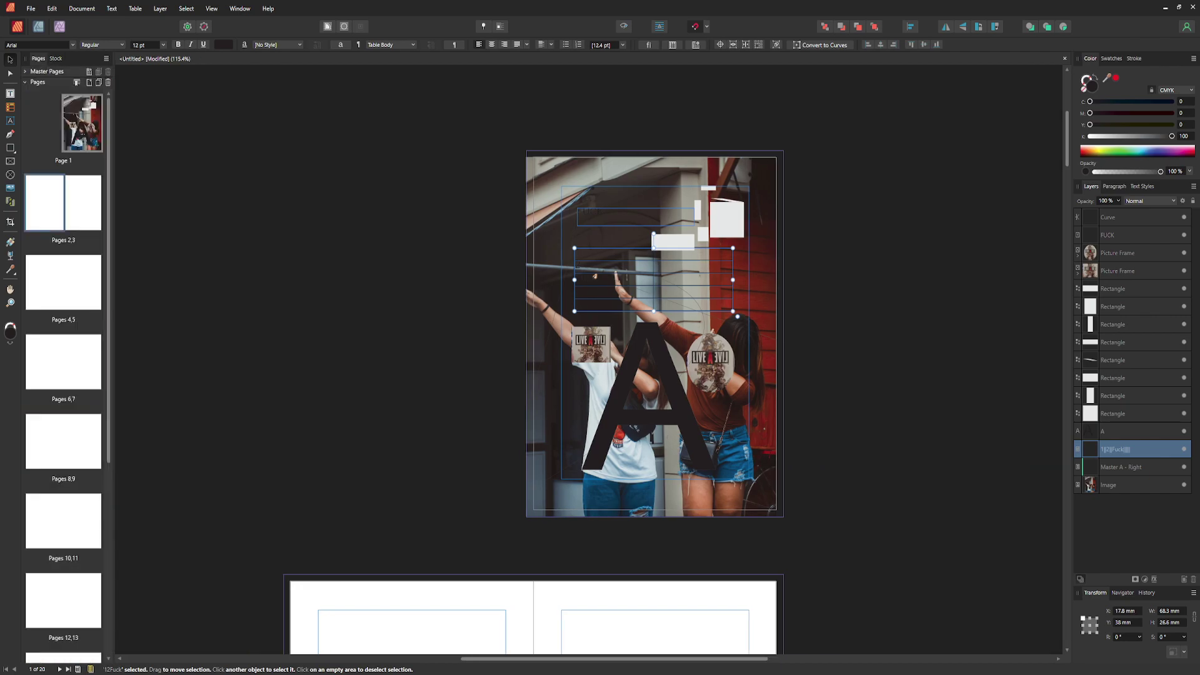
pyautogui.scroll(-5, 533, 360)
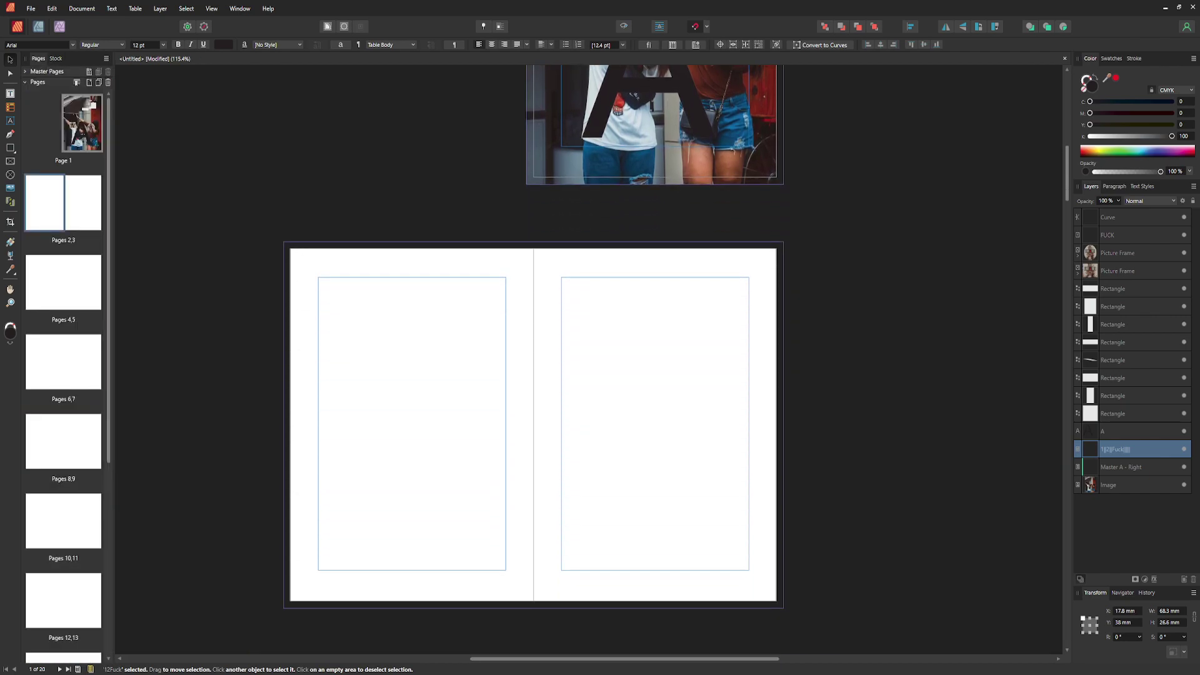
pyautogui.press('Escape')
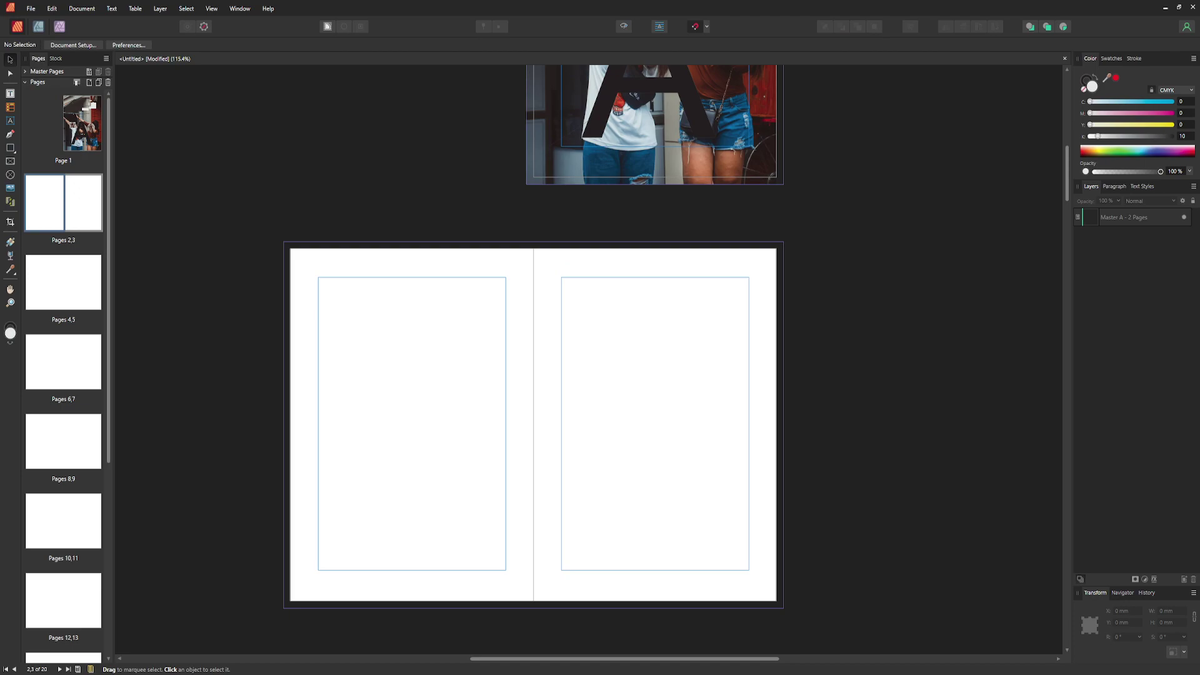
pyautogui.press('t')
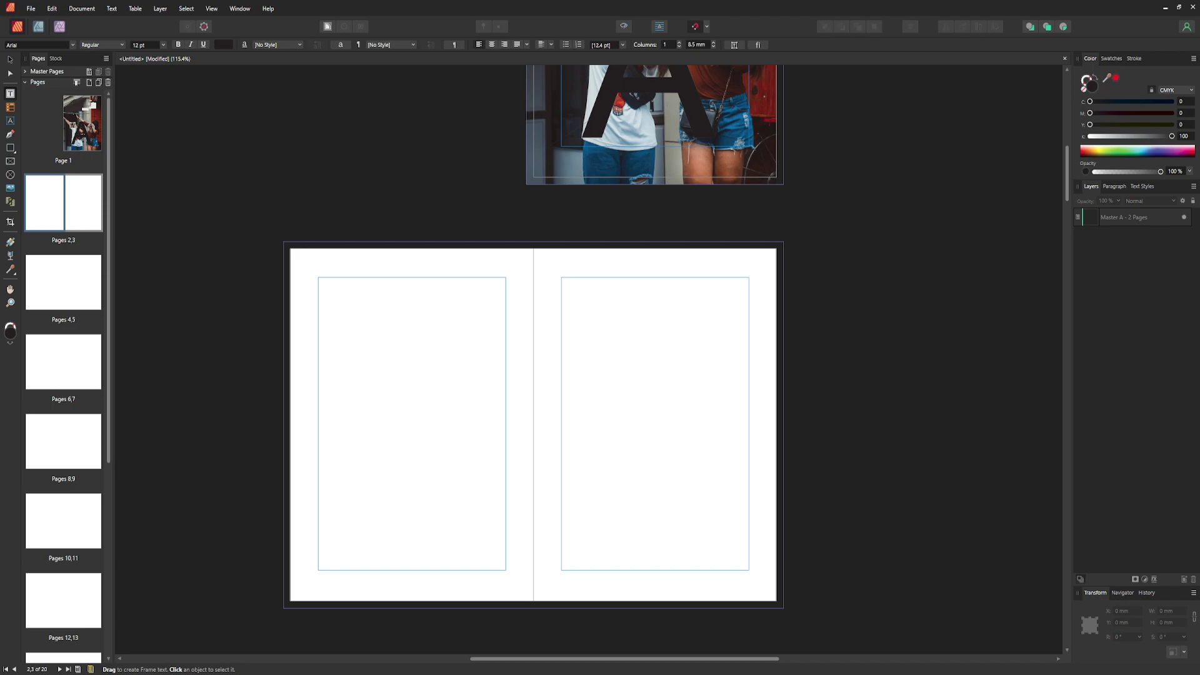
pyautogui.moveTo(325, 283); pyautogui.dragTo(505, 392)
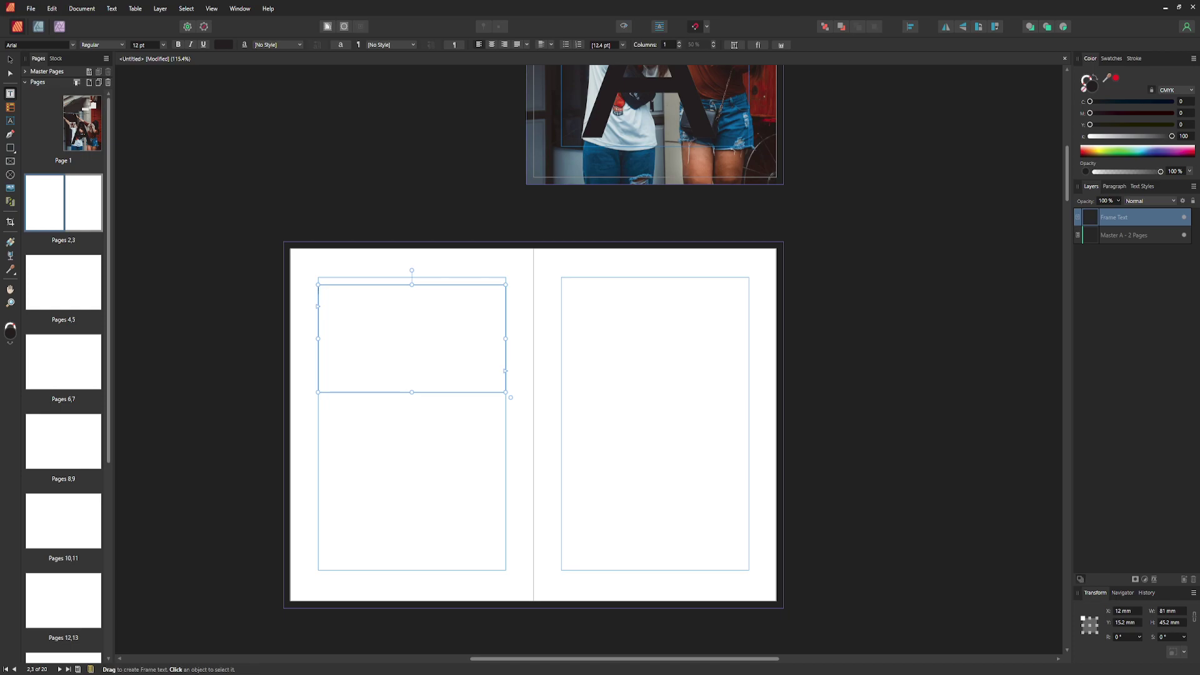
# Step: Set the new text frame's font to Oswald Regular
pyautogui.click(37, 44)
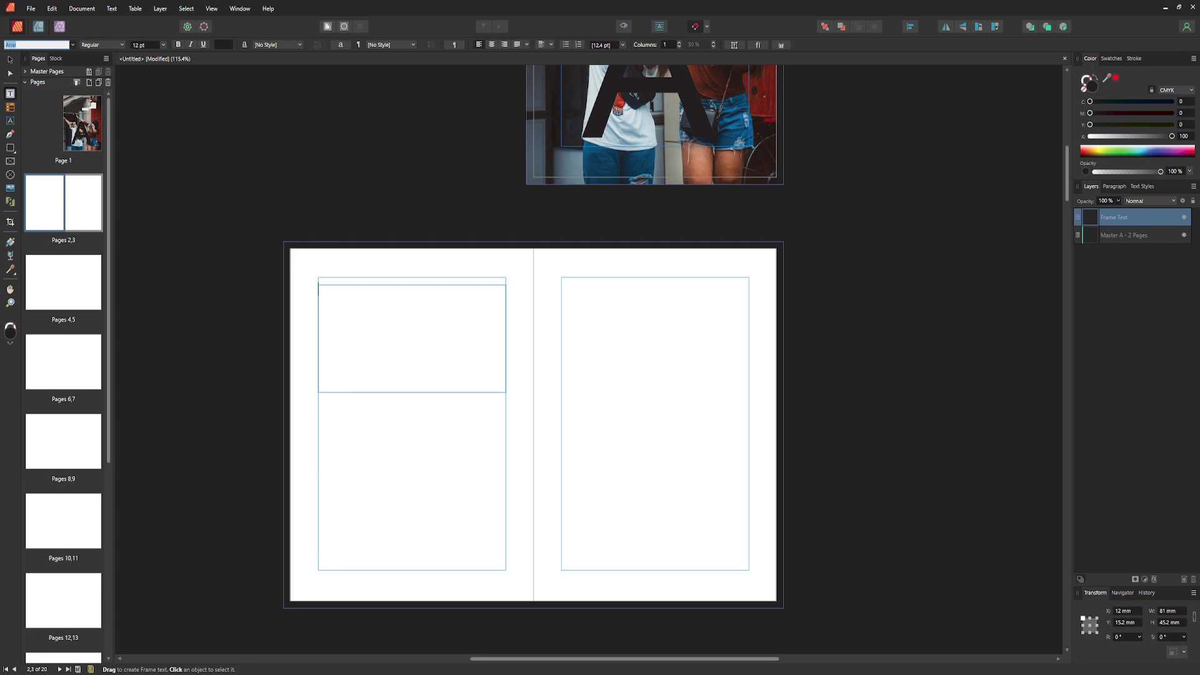
pyautogui.write('Oswald')
pyautogui.press('Return')
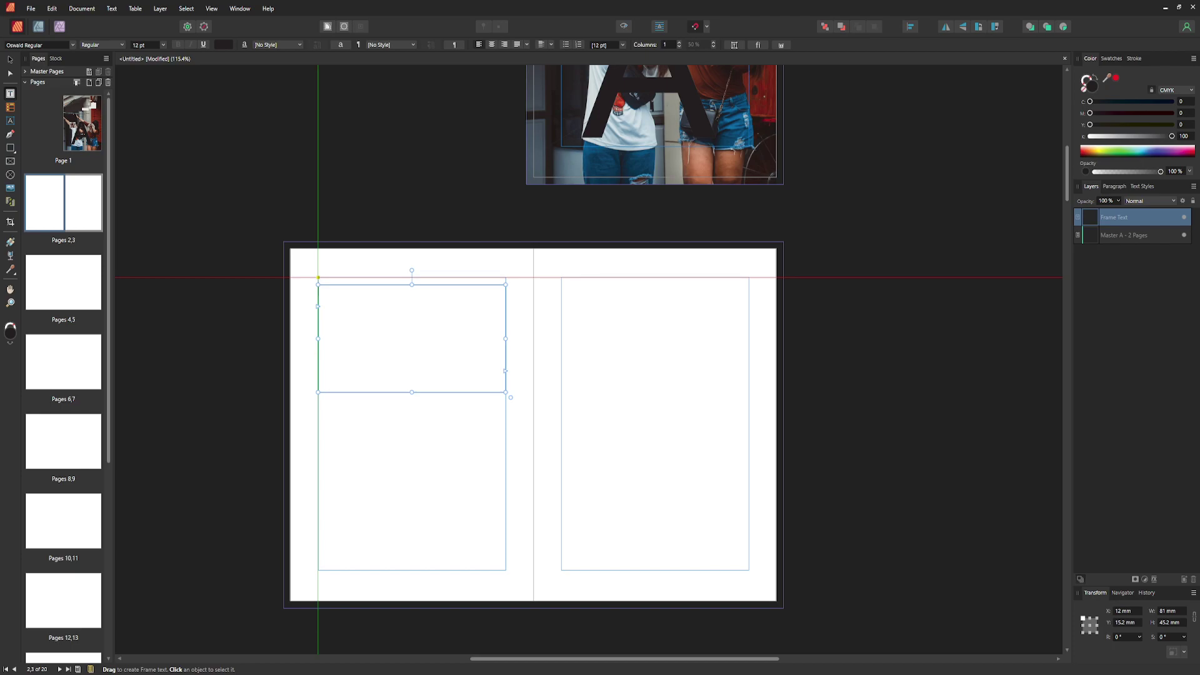
# Step: Enter "Okay. This is a test to see how this godforsaken thing works. I won" in the text frame
pyautogui.click(321, 287)
pyautogui.write('Ok')
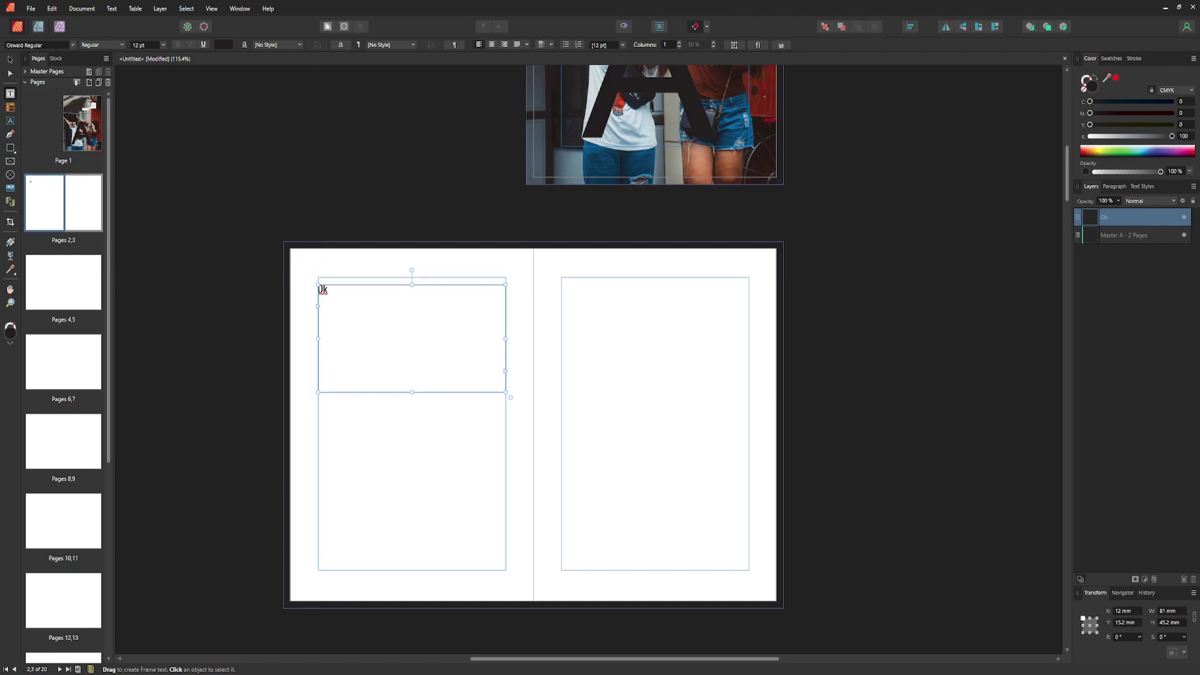
pyautogui.write(' so this')
pyautogui.press('BackSpace')
pyautogui.press('BackSpace')
pyautogui.press('BackSpace')
pyautogui.press('BackSpace')
pyautogui.press('BackSpace')
pyautogui.press('BackSpace')
pyautogui.press('BackSpace')
pyautogui.press('BackSpace')
pyautogui.press('BackSpace')
pyautogui.write('ay. ')
pyautogui.write('Tj')
pyautogui.write('his is a')
pyautogui.write(' test to see ')
pyautogui.write('how this fgo')
pyautogui.press('BackSpace')
pyautogui.press('BackSpace')
pyautogui.press('BackSpace')
pyautogui.write('godforsaken thing worjk')
pyautogui.press('BackSpace')
pyautogui.press('BackSpace')
pyautogui.write('ks. O')
pyautogui.press('BackSpace')
pyautogui.write('I won')
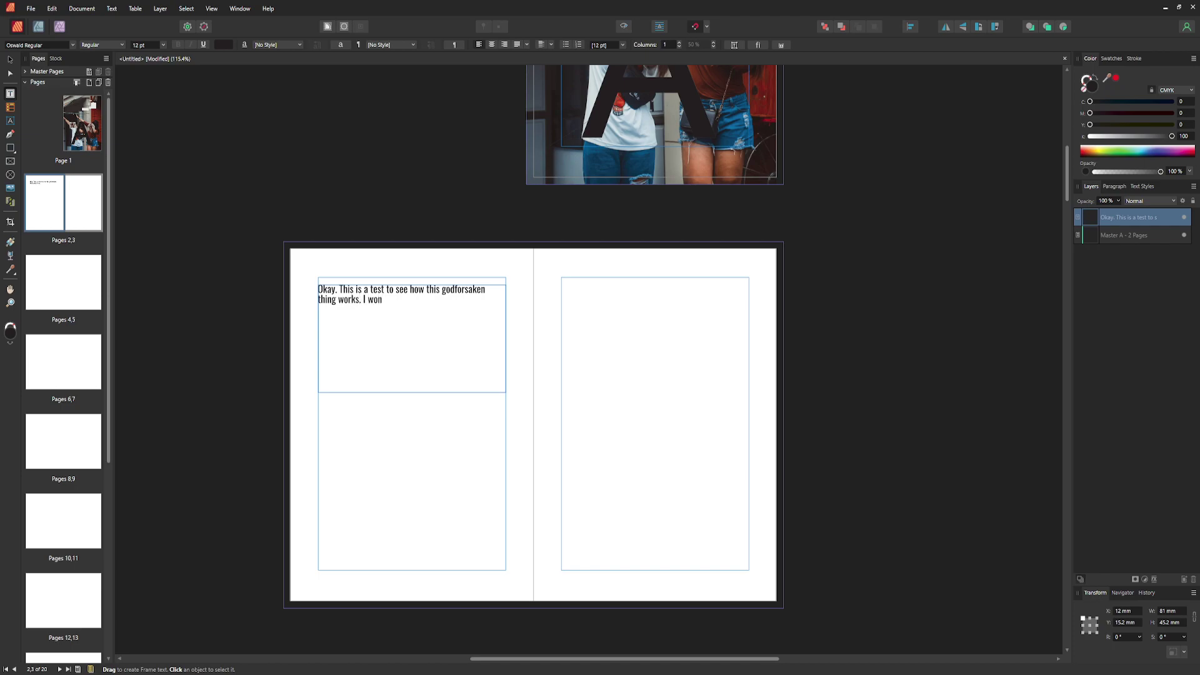
# Step: Add a new paragraph reading "UGHHHHHHHHHHHHHH DO I REALLY HAVE TO DRAW SMTH THEN COPYPASTE THE DAMN THING ONTO THE ACTUAL THING"
pyautogui.press('Return')
pyautogui.write('Uh')
pyautogui.press('BackSpace')
pyautogui.write('GHHHHHHHHHHHHHH DO I REALLY HAVE TO COPYPASTE I')
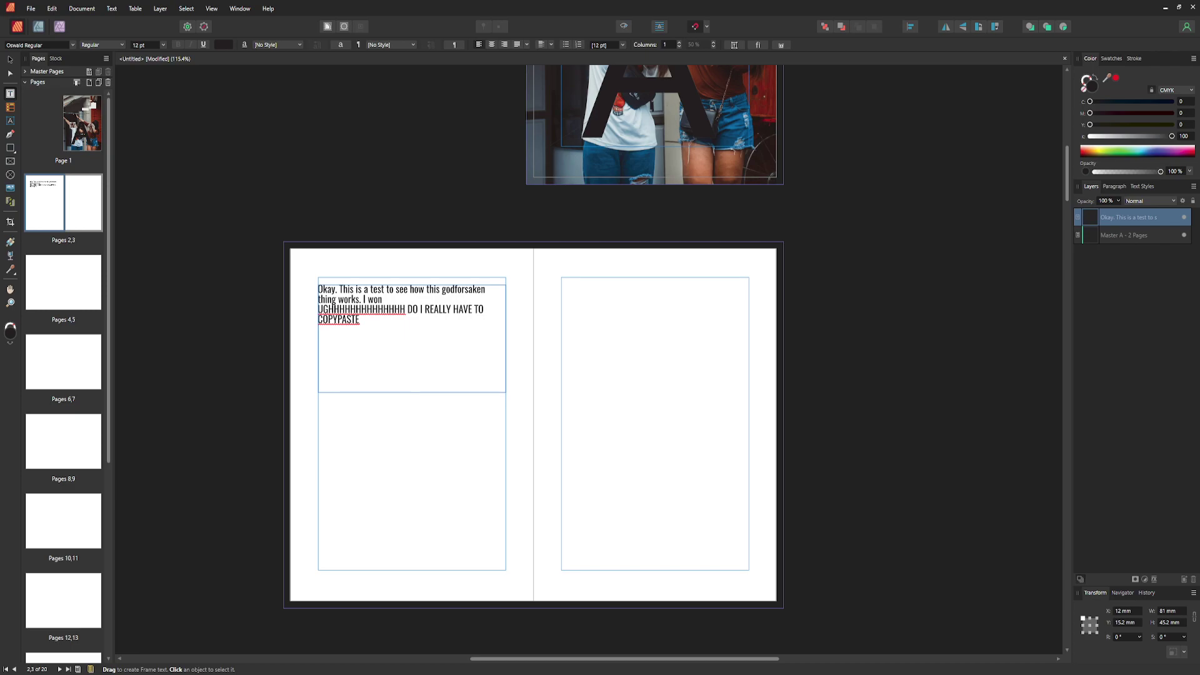
pyautogui.press('BackSpace')
pyautogui.press('BackSpace')
pyautogui.press('BackSpace')
pyautogui.press('BackSpace')
pyautogui.press('BackSpace')
pyautogui.press('BackSpace')
pyautogui.press('BackSpace')
pyautogui.press('BackSpace')
pyautogui.press('BackSpace')
pyautogui.press('BackSpace')
pyautogui.write('DRAW SMTH')
pyautogui.write(' THEN')
pyautogui.write(' COPYPAST')
pyautogui.write('E THE DAMN THING ')
pyautogui.write('ONTO THE')
pyautogui.write(' ACTUAK')
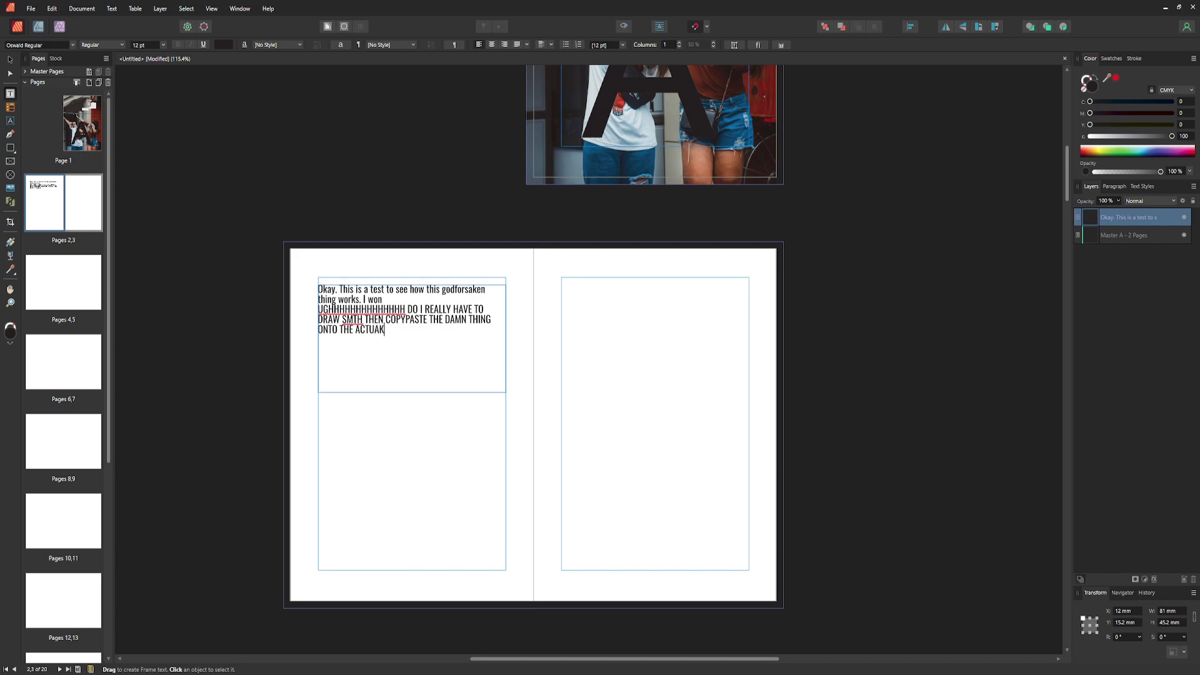
pyautogui.press('BackSpace')
pyautogui.write('L T')
pyautogui.write('HING ')
# Step: Add a last line reading "ooooh hold on I wanna try something real quick", and make page 1 the active page
pyautogui.write('poooh ')
pyautogui.write('hold on I w')
pyautogui.write('anna try somethin')
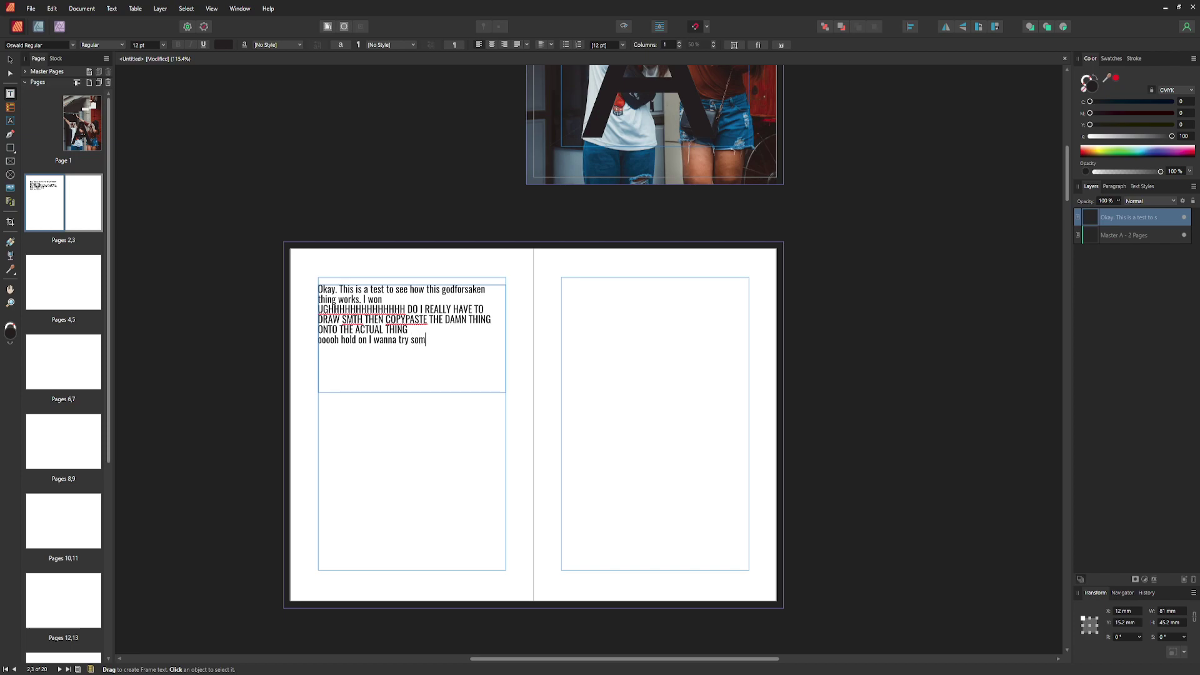
pyautogui.write('g real quick')
pyautogui.press('Escape')
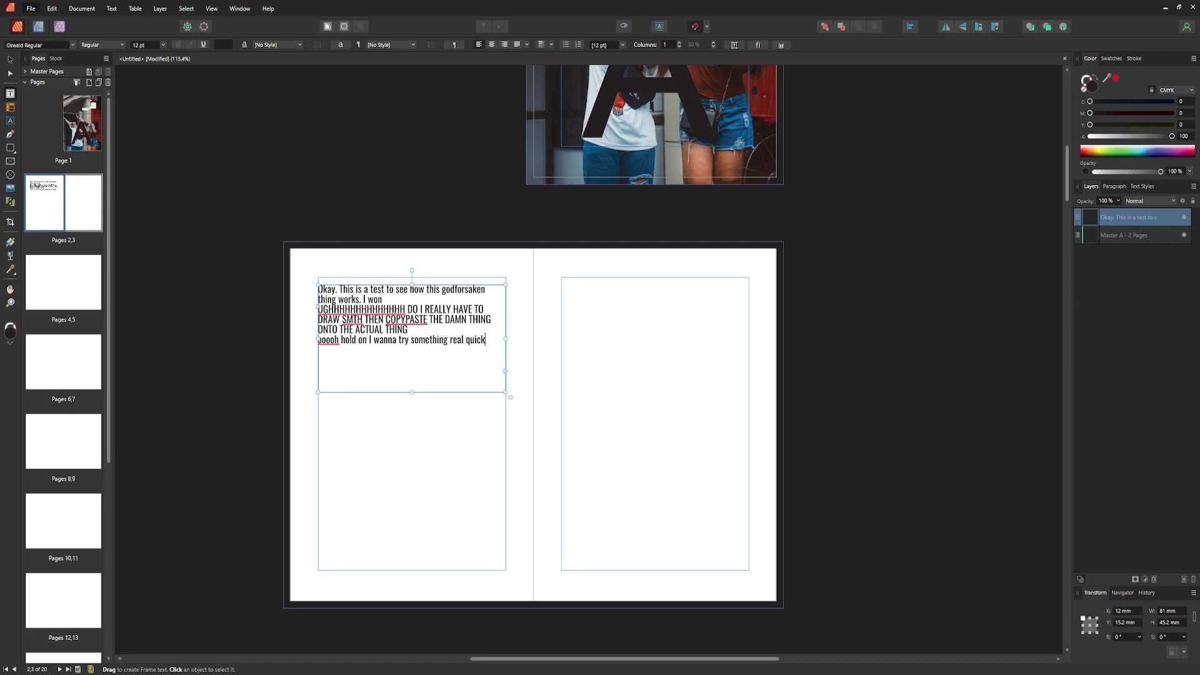
pyautogui.click(82, 123)
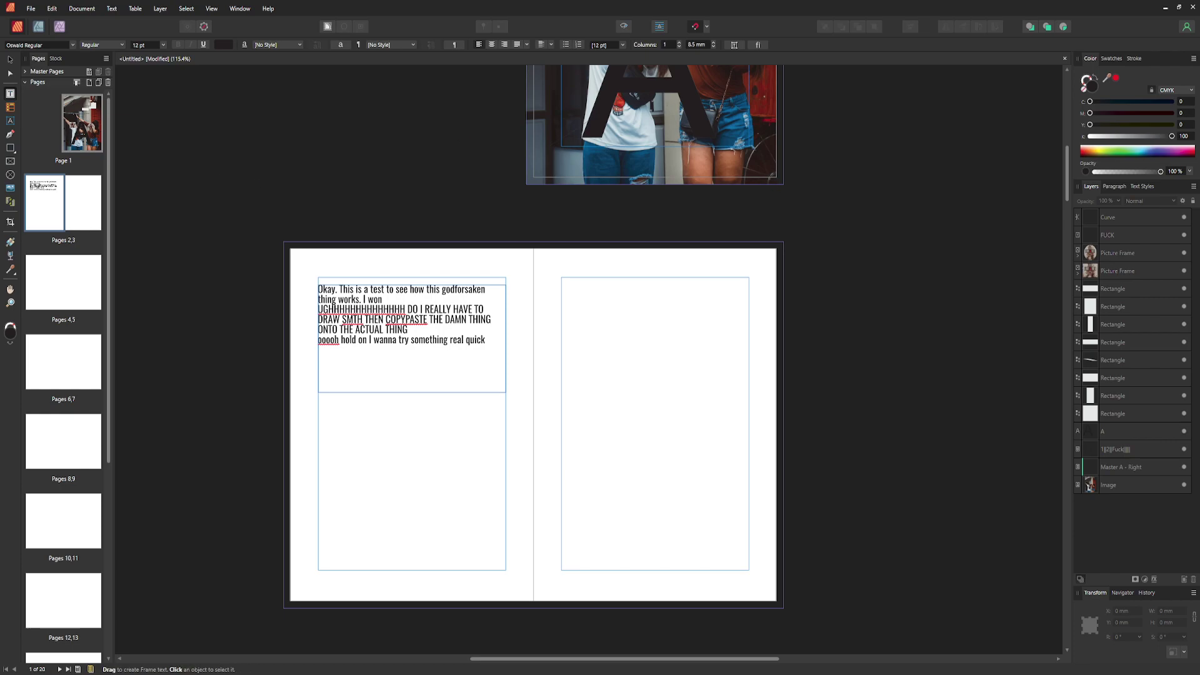
pyautogui.click(82, 123)
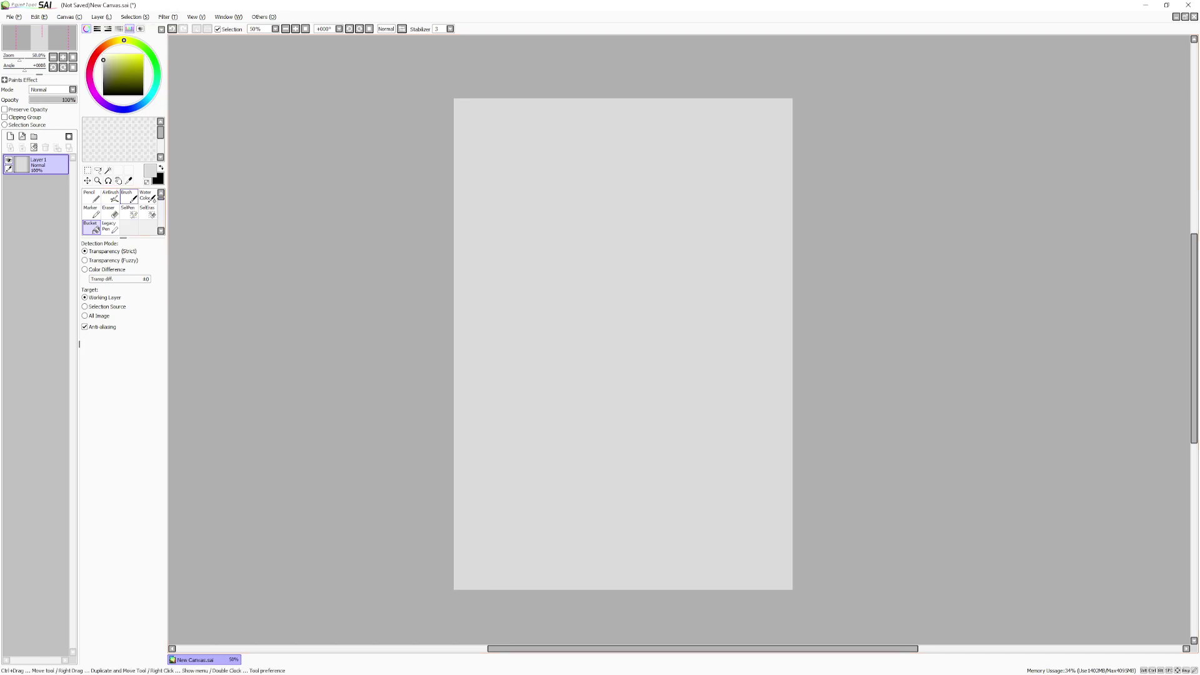
# Step: Switch to PaintTool SAI, try a black Brush zigzag on Layer 1, and undo the stroke
pyautogui.click(128, 197)
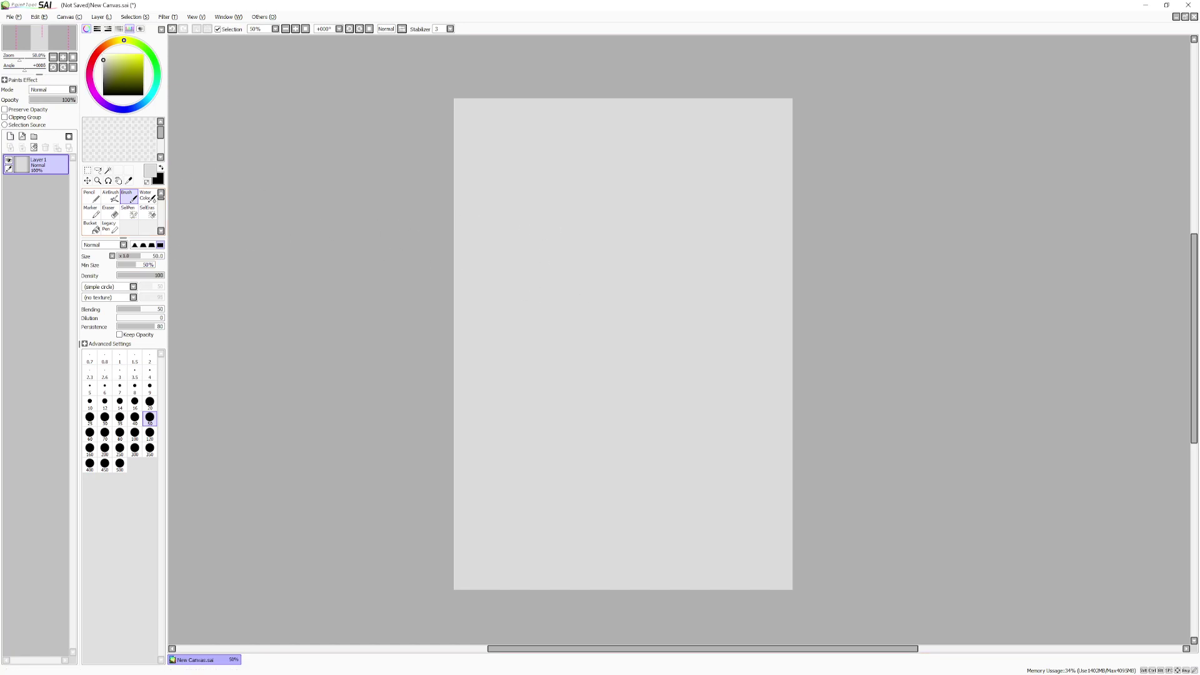
pyautogui.press('x')
pyautogui.moveTo(538, 227); pyautogui.dragTo(630, 322)
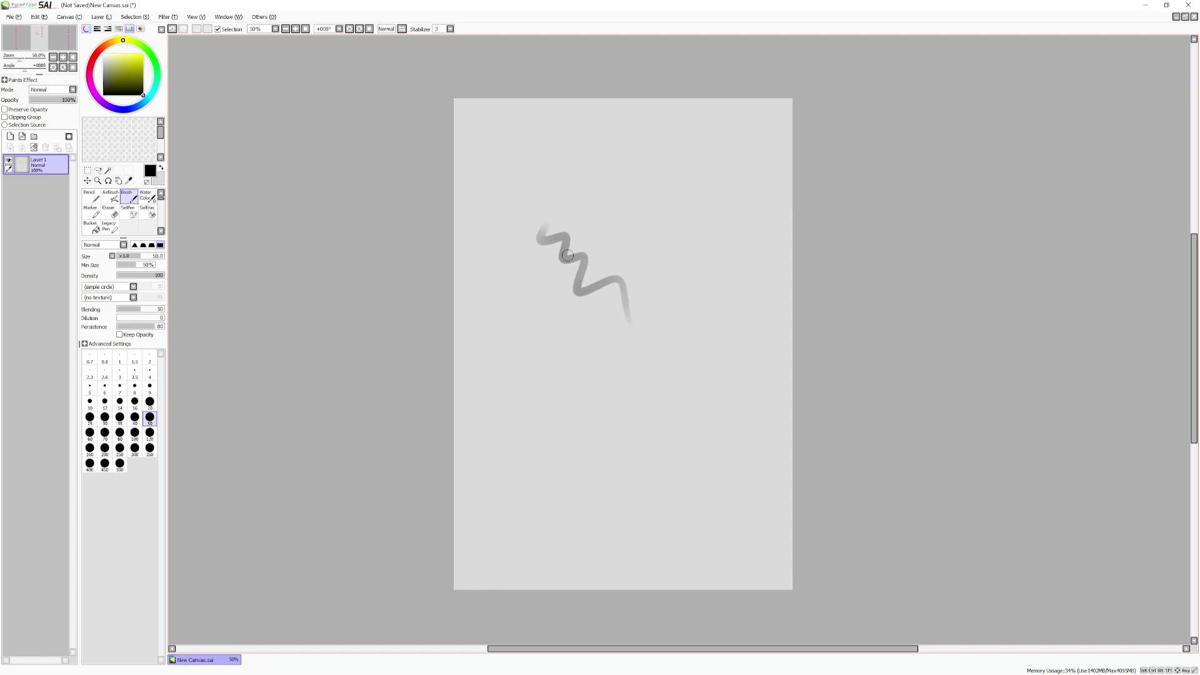
pyautogui.hotkey('ctrl', 'z')
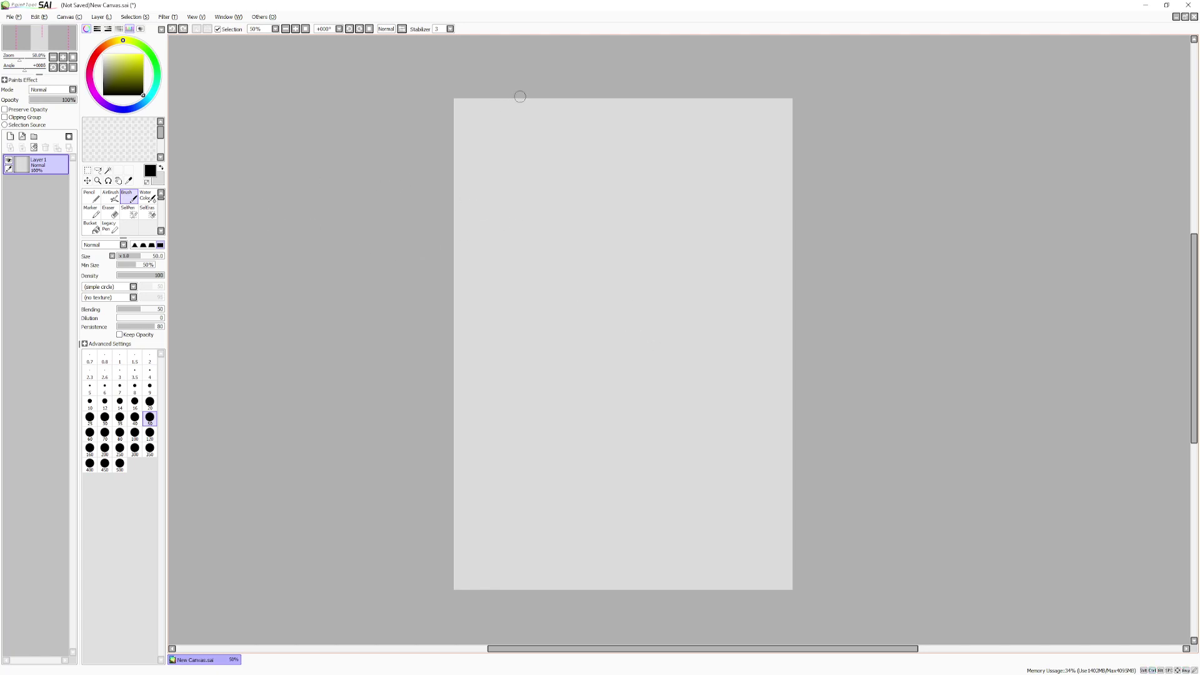
# Step: Add a new layer above Layer 1, try a black wavy Brush stroke on it, and undo the stroke
pyautogui.click(10, 136)
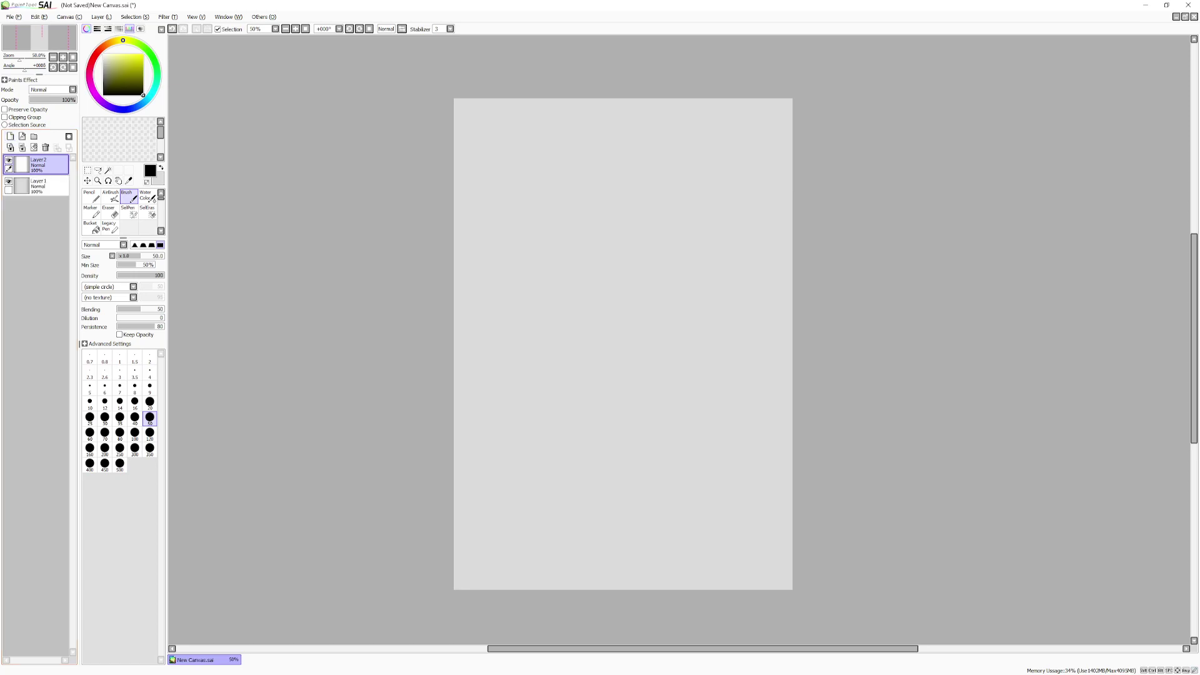
pyautogui.moveTo(495, 181)
pyautogui.mouseDown()
pyautogui.moveTo(533, 234)
pyautogui.moveTo(552, 337)
pyautogui.mouseUp()
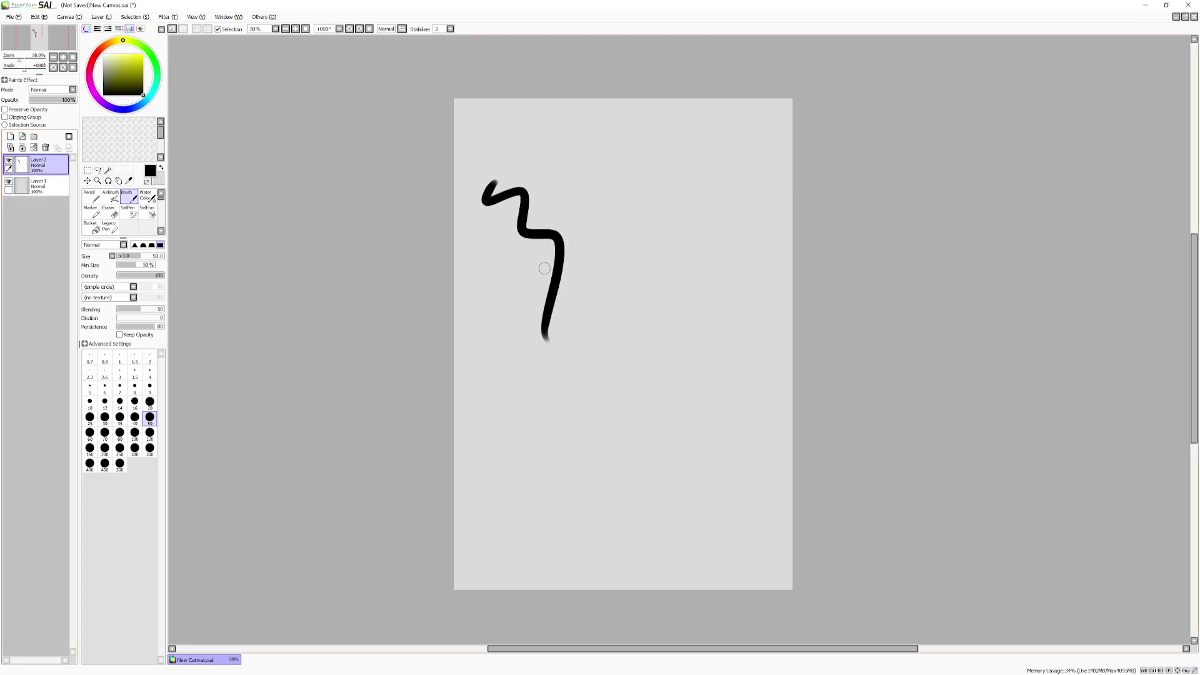
pyautogui.hotkey('ctrl', 'z')
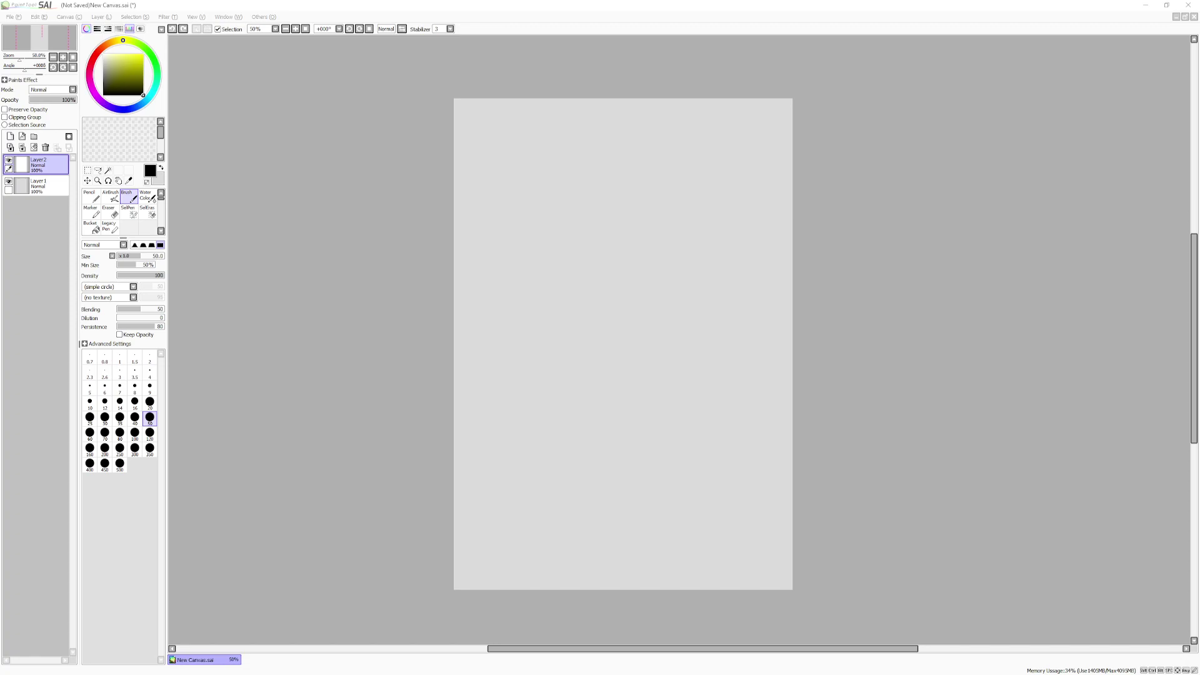
# Step: Paste the copied Bigfoot picture onto the canvas, and undo the paste
pyautogui.hotkey('ctrl', 'v')
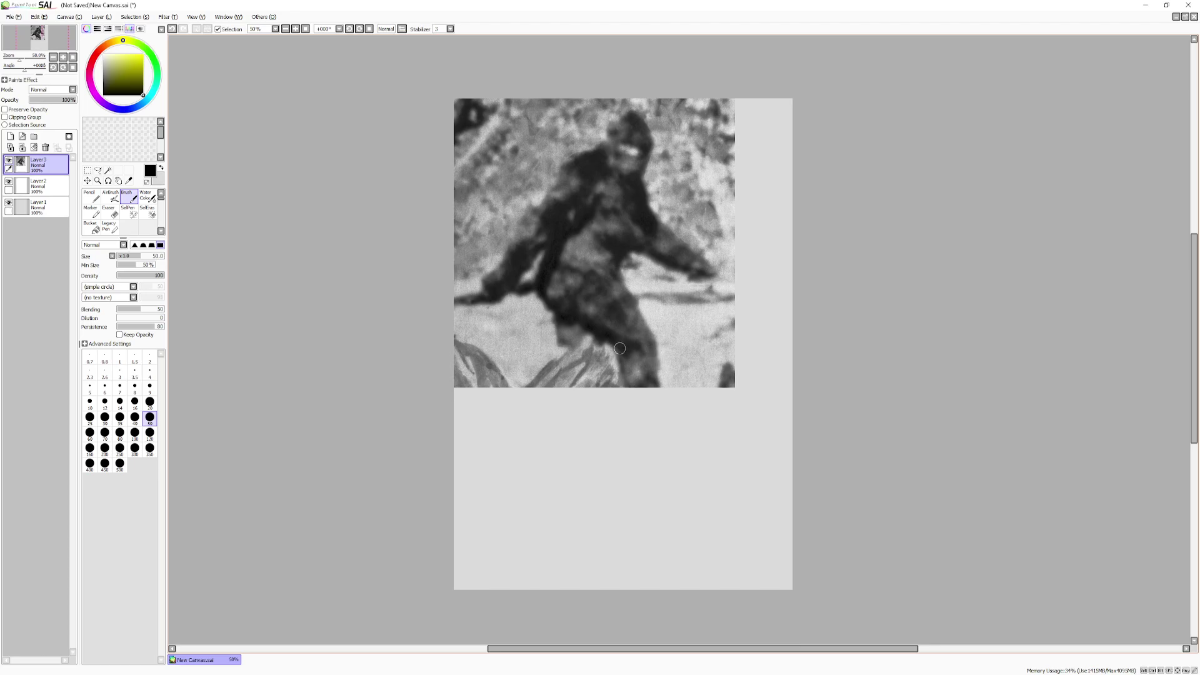
pyautogui.hotkey('ctrl', 'z')
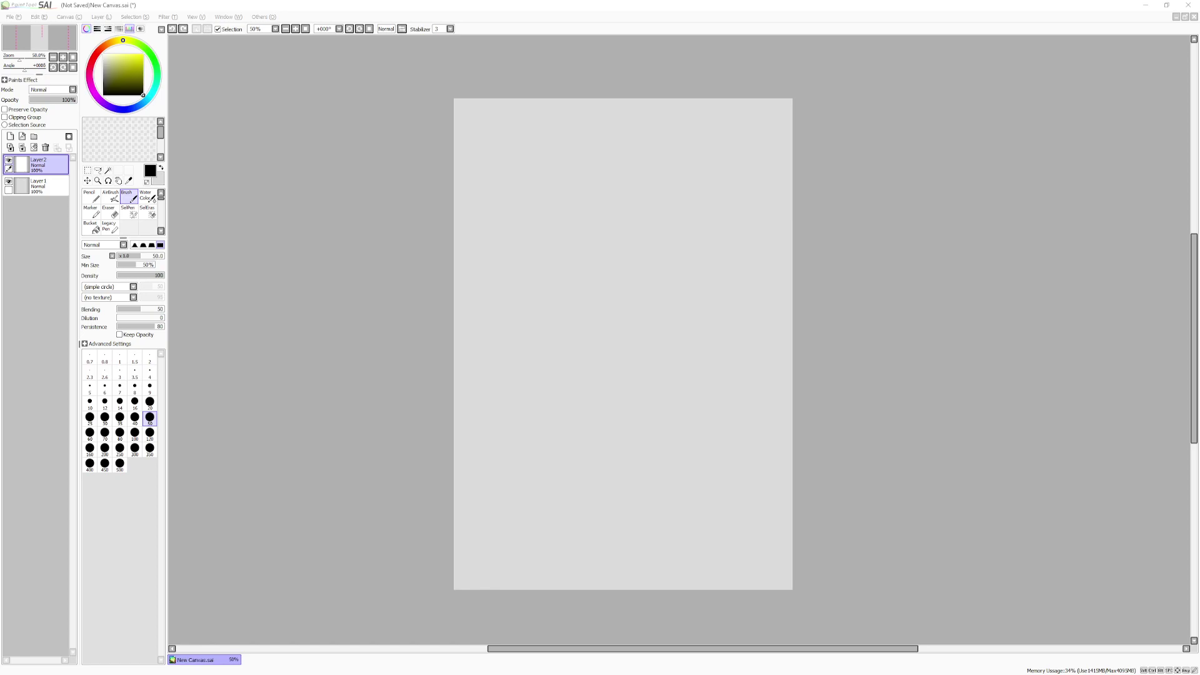
pyautogui.click(356, 623)
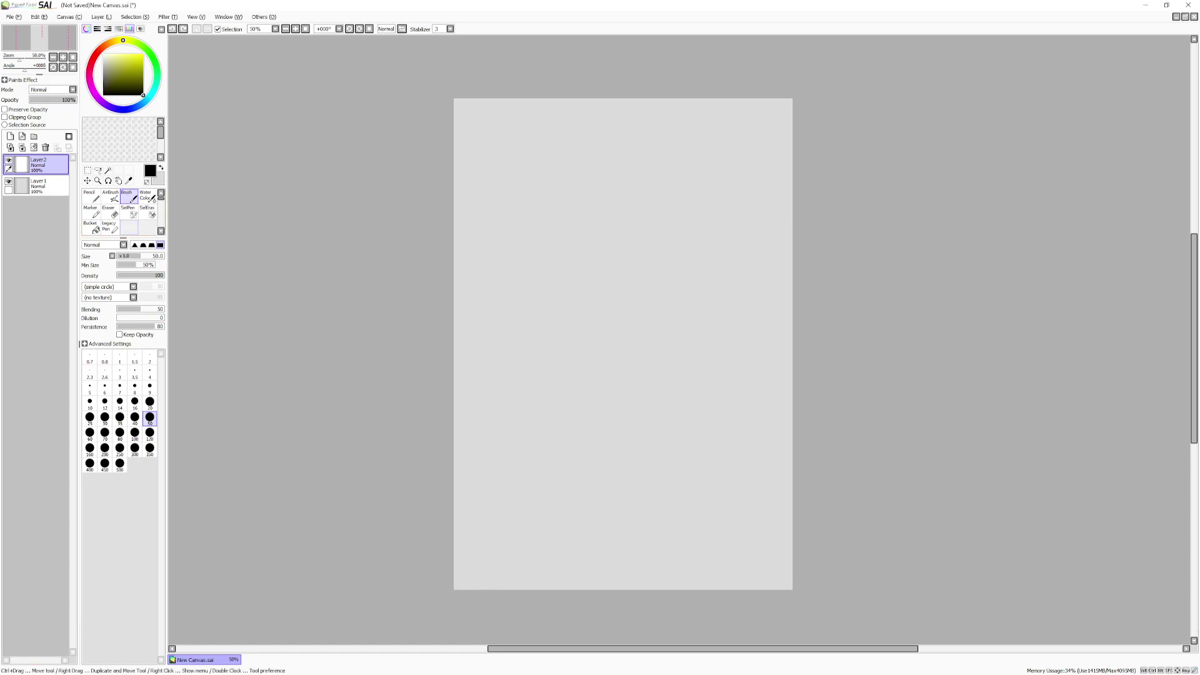
# Step: Add a custom Brush tool in the empty slot beside Legacy Pen, and check its advanced settings
pyautogui.scroll(-2, 122, 213)
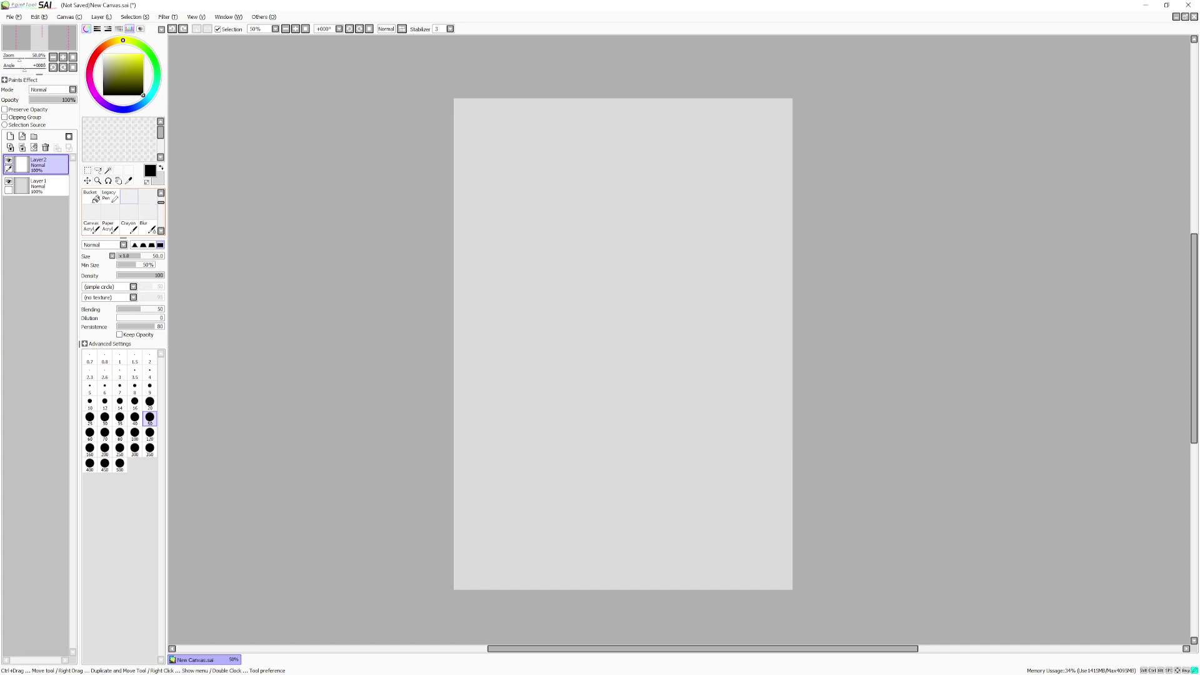
pyautogui.click(129, 197)
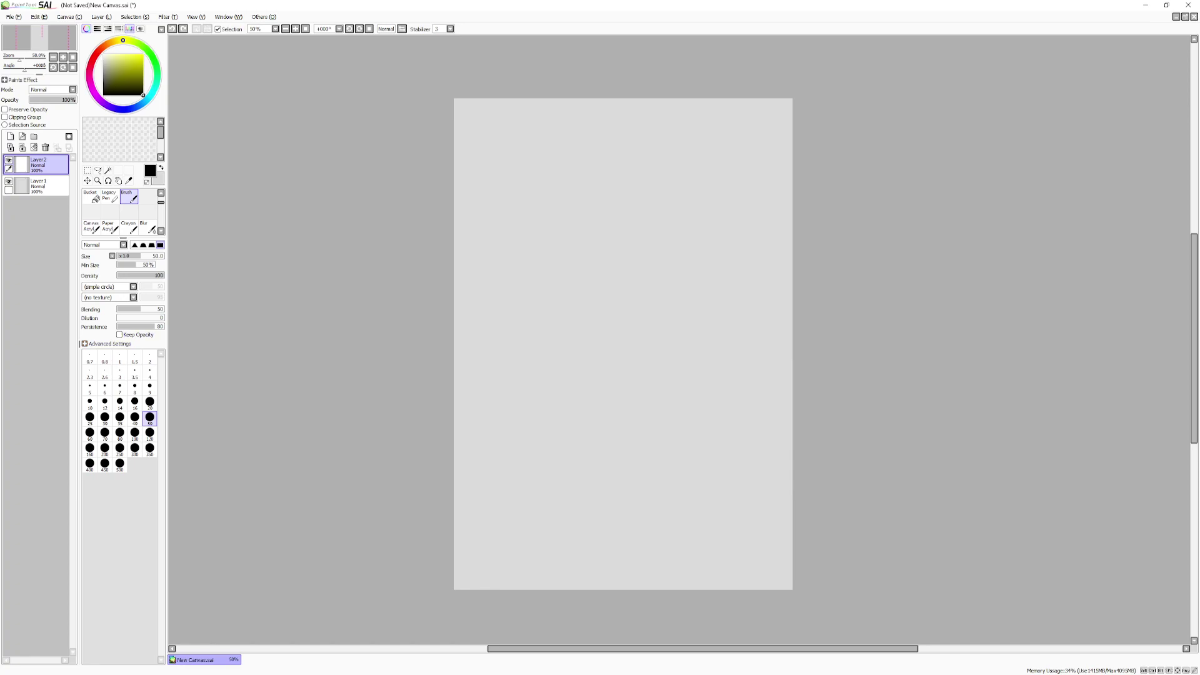
pyautogui.click(108, 343)
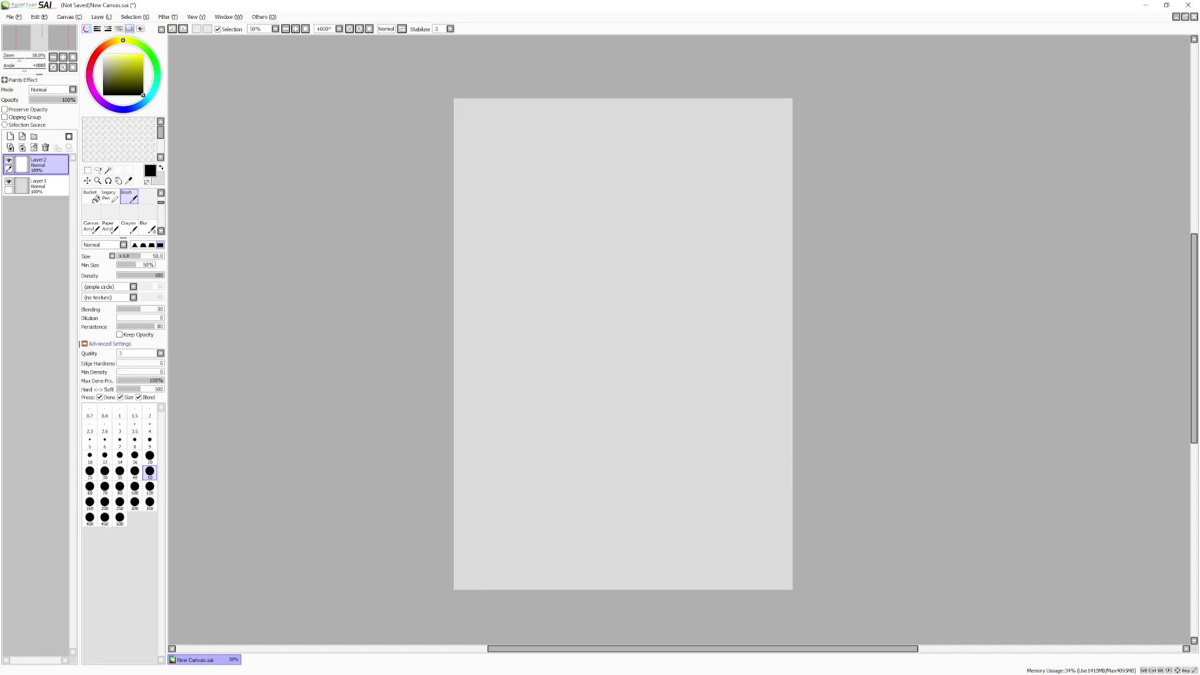
pyautogui.click(108, 344)
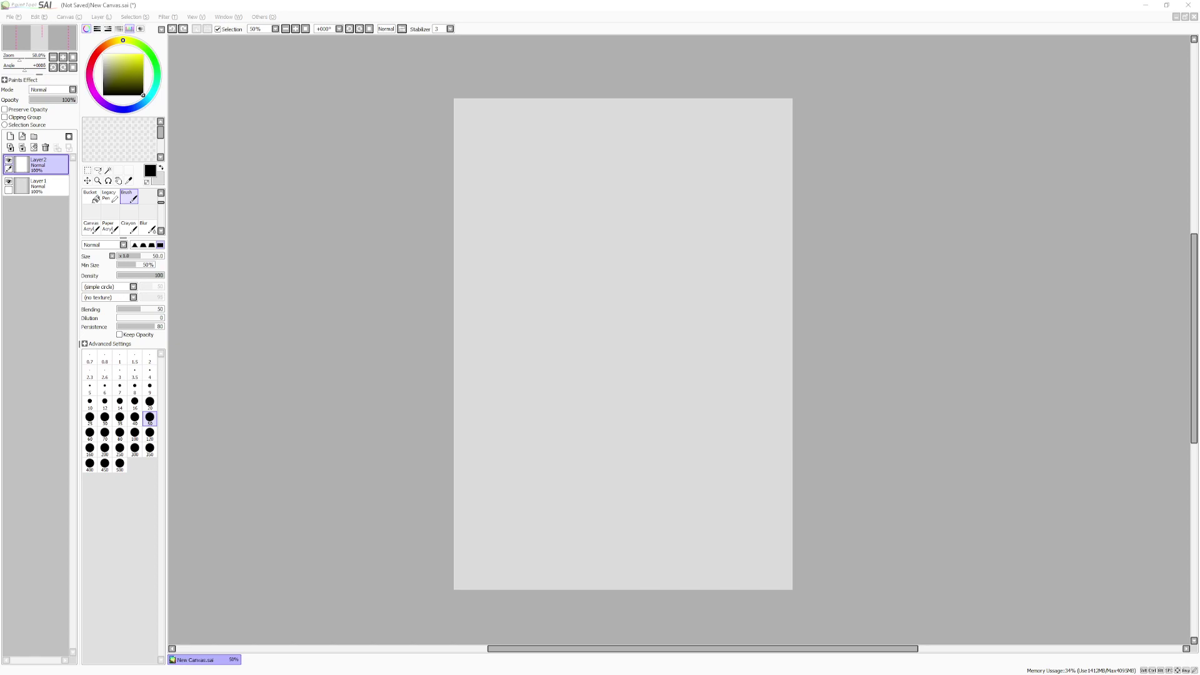
# Step: Create a new, nearly square canvas, and open the Bigfoot JPG from Downloads
pyautogui.press('alt')
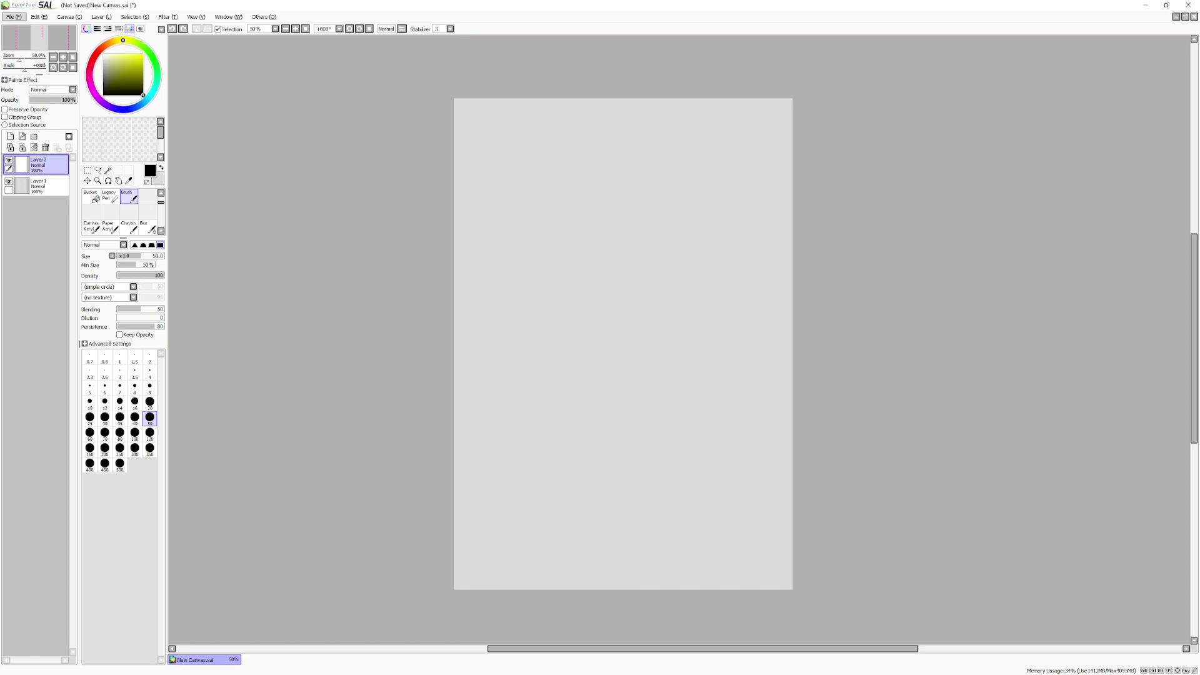
pyautogui.press('alt')
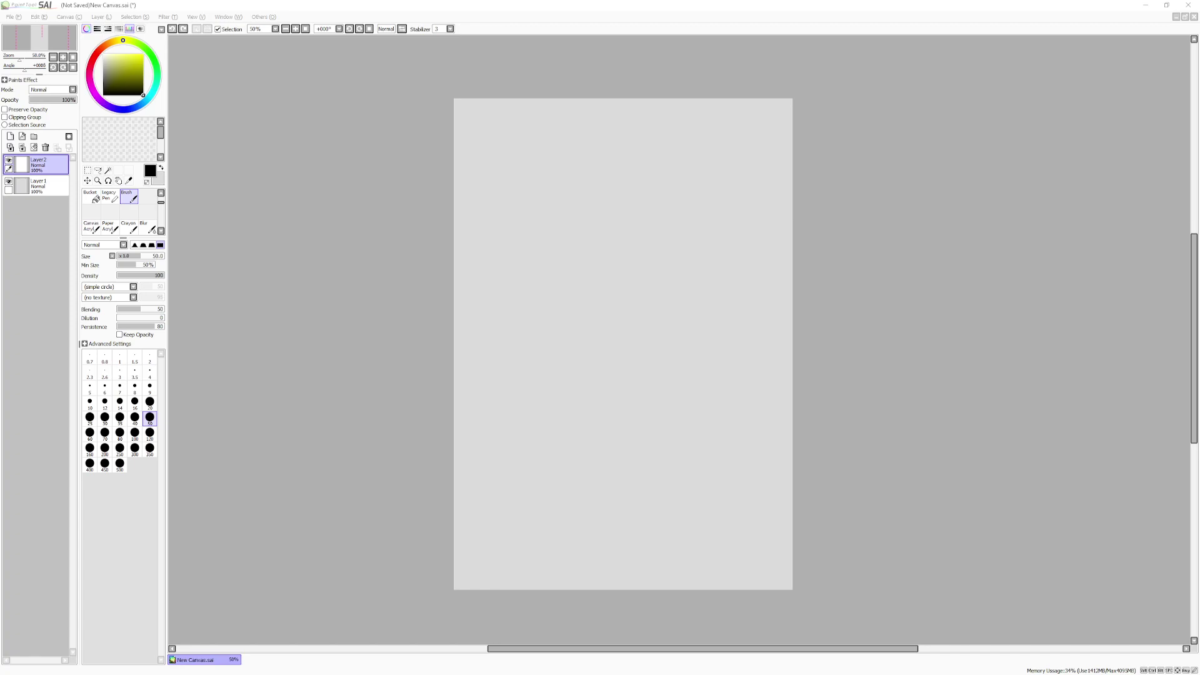
pyautogui.press('Return')
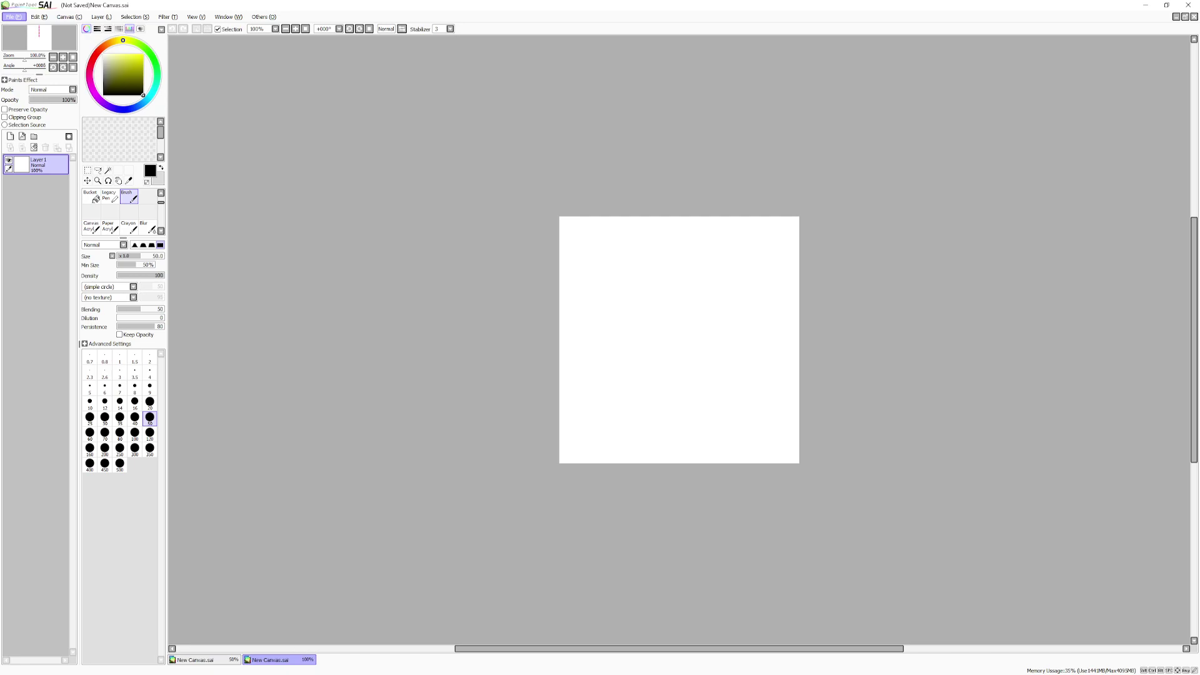
pyautogui.press('Escape')
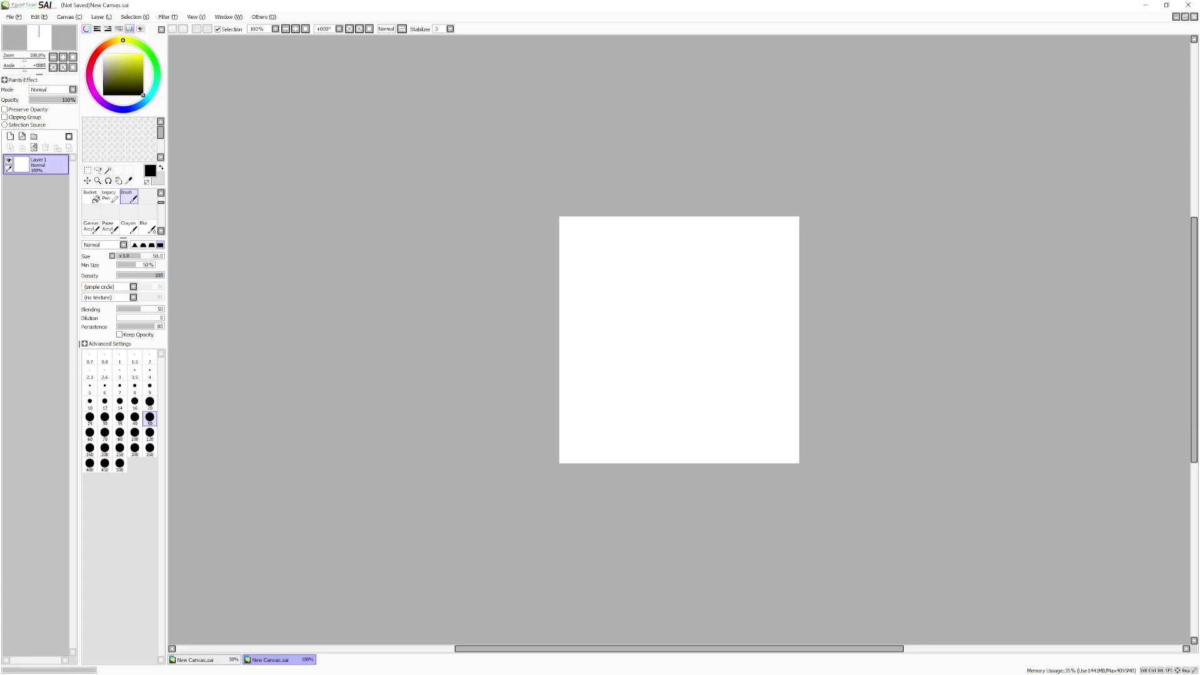
# Step: Try a transform on the opened Bigfoot JPG, and return to the custom Brush with a dark grey colour
pyautogui.hotkey('ctrl', 't')
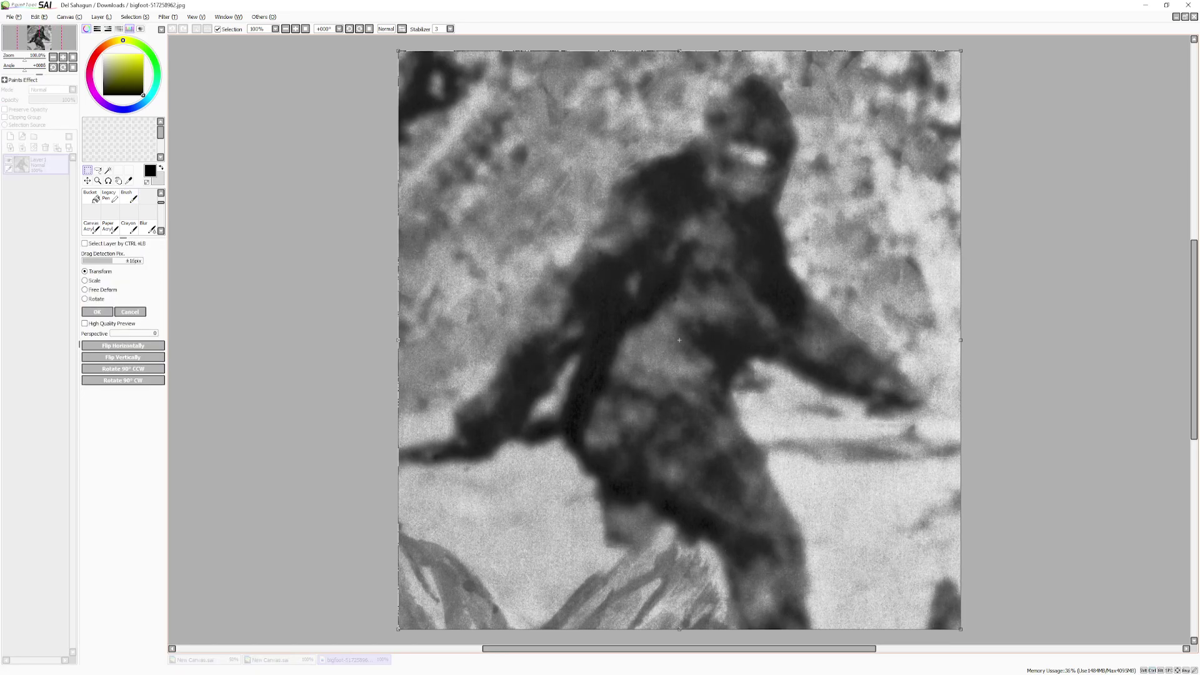
pyautogui.moveTo(399, 51)
pyautogui.mouseDown()
pyautogui.moveTo(702, 362)
pyautogui.moveTo(392, 43)
pyautogui.moveTo(398, 51)
pyautogui.mouseUp()
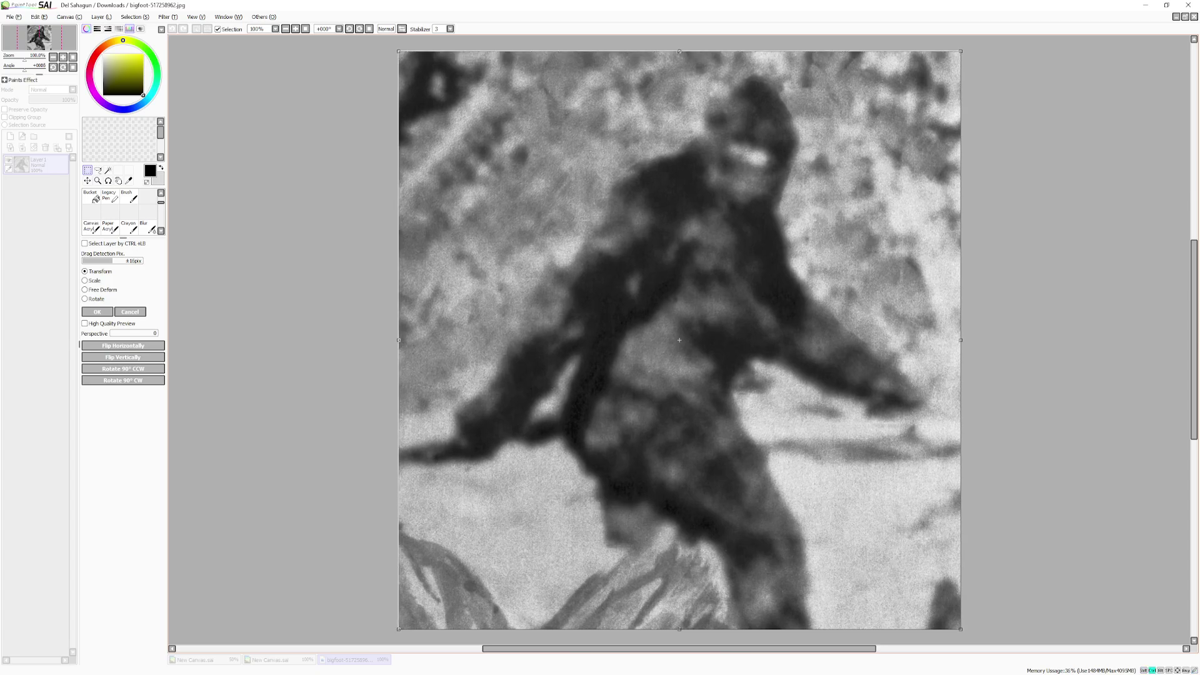
pyautogui.click(103, 63)
pyautogui.click(103, 89)
pyautogui.click(127, 196)
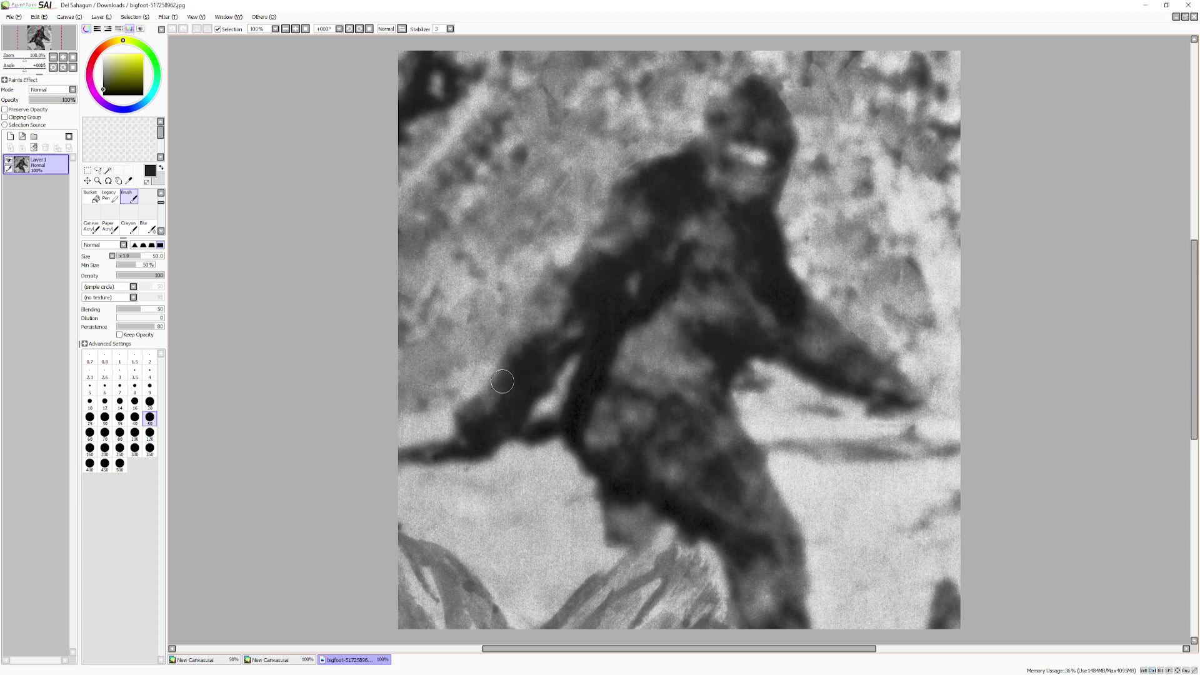
# Step: Copy the whole Bigfoot picture and paste it into the small, nearly square canvas
pyautogui.hotkey('ctrl', 'a')
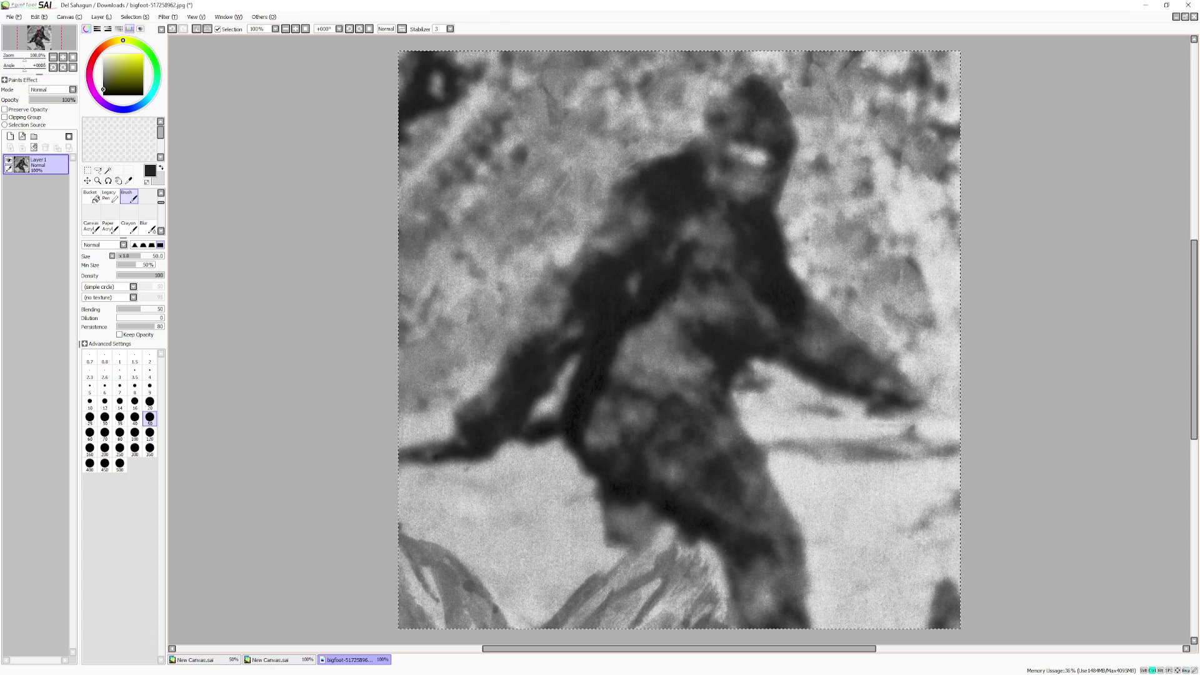
pyautogui.press('Delete')
pyautogui.click(275, 660)
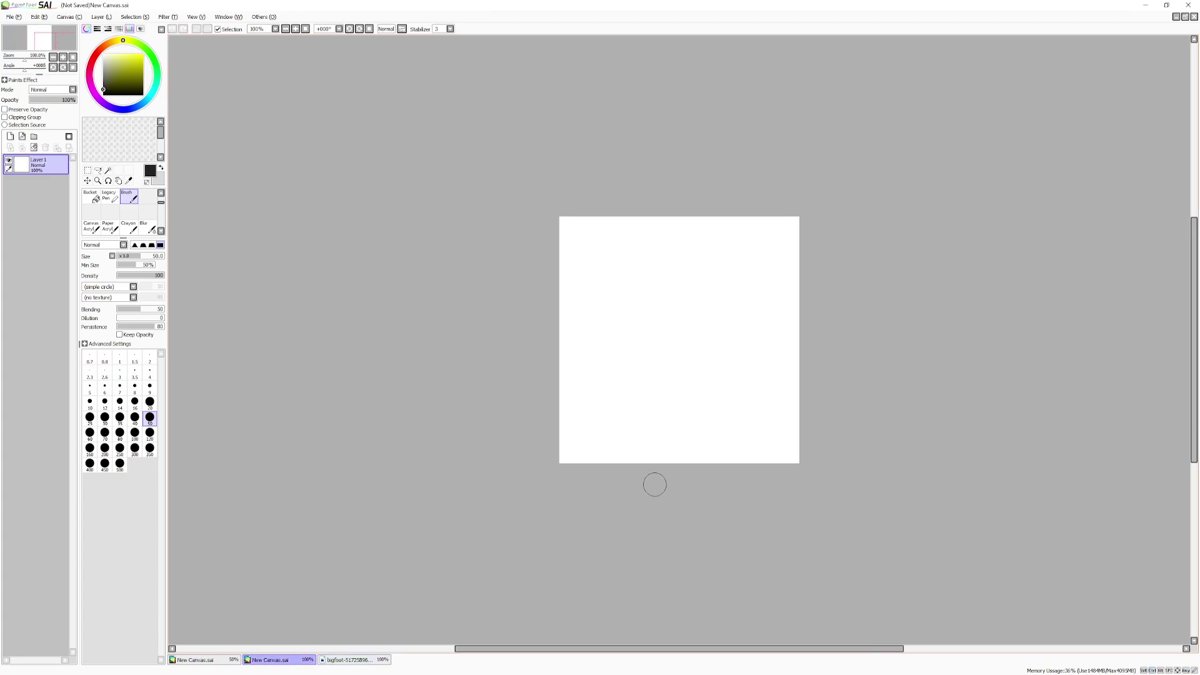
pyautogui.hotkey('ctrl', 'v')
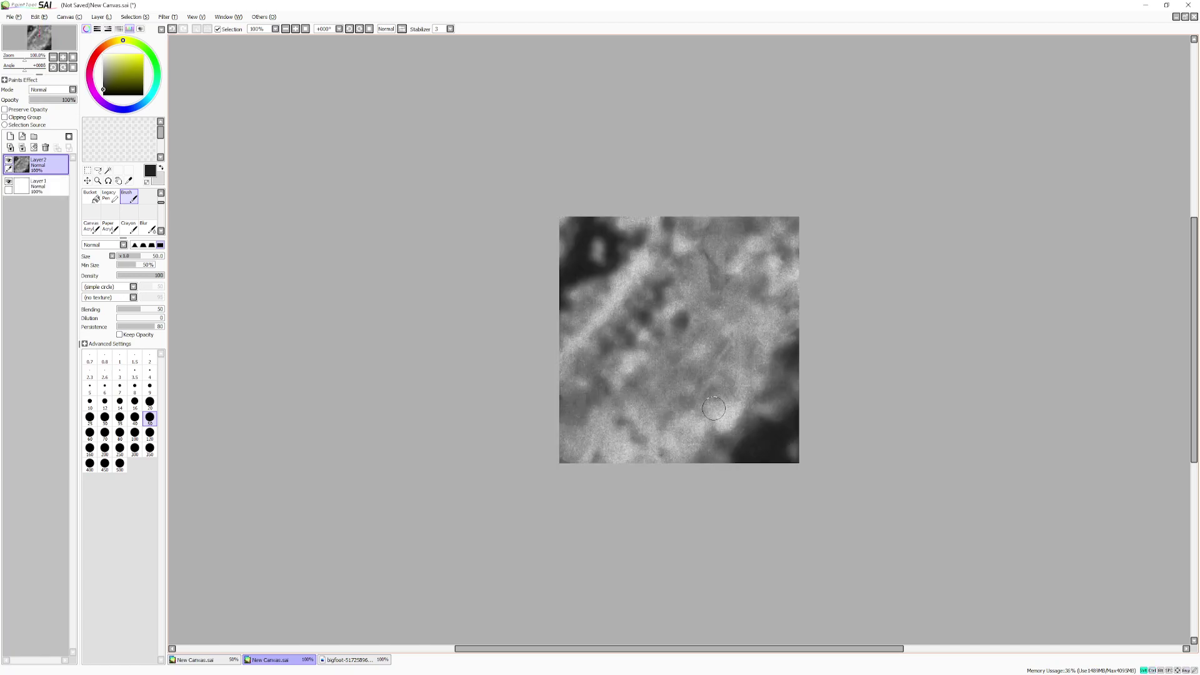
# Step: Scale down and reposition the pasted Bigfoot picture so that it fills the small canvas
pyautogui.hotkey('ctrl', 't')
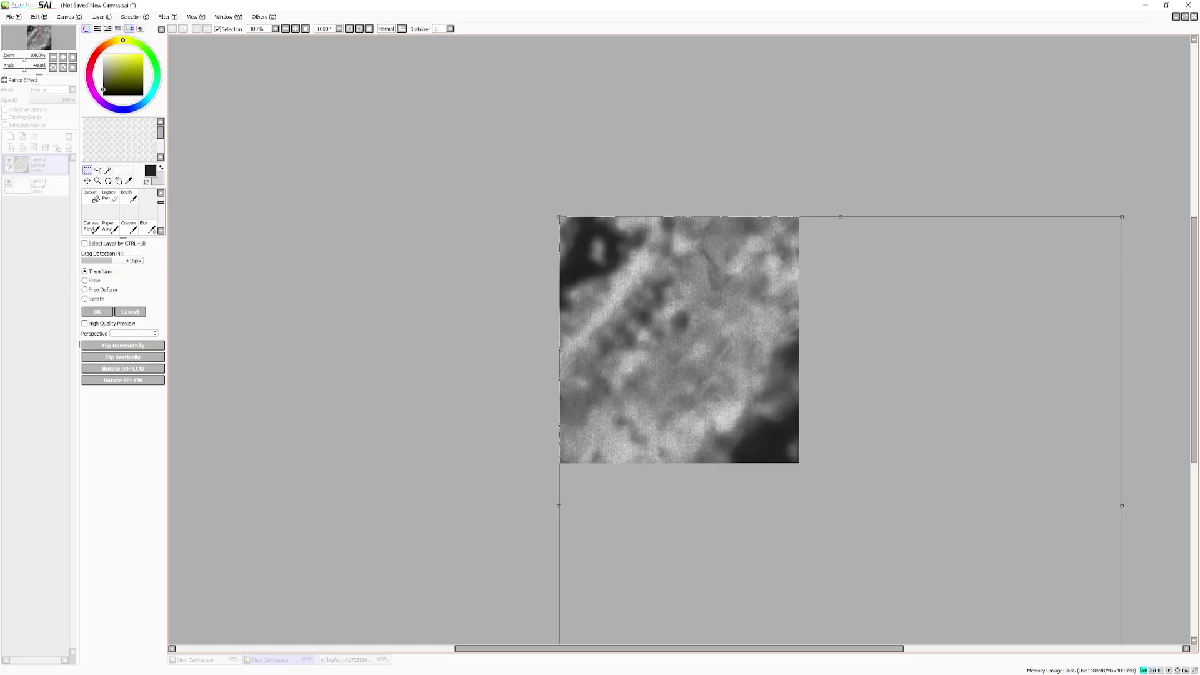
pyautogui.moveTo(560, 217); pyautogui.dragTo(860, 528)
pyautogui.moveTo(938, 594); pyautogui.dragTo(640, 303)
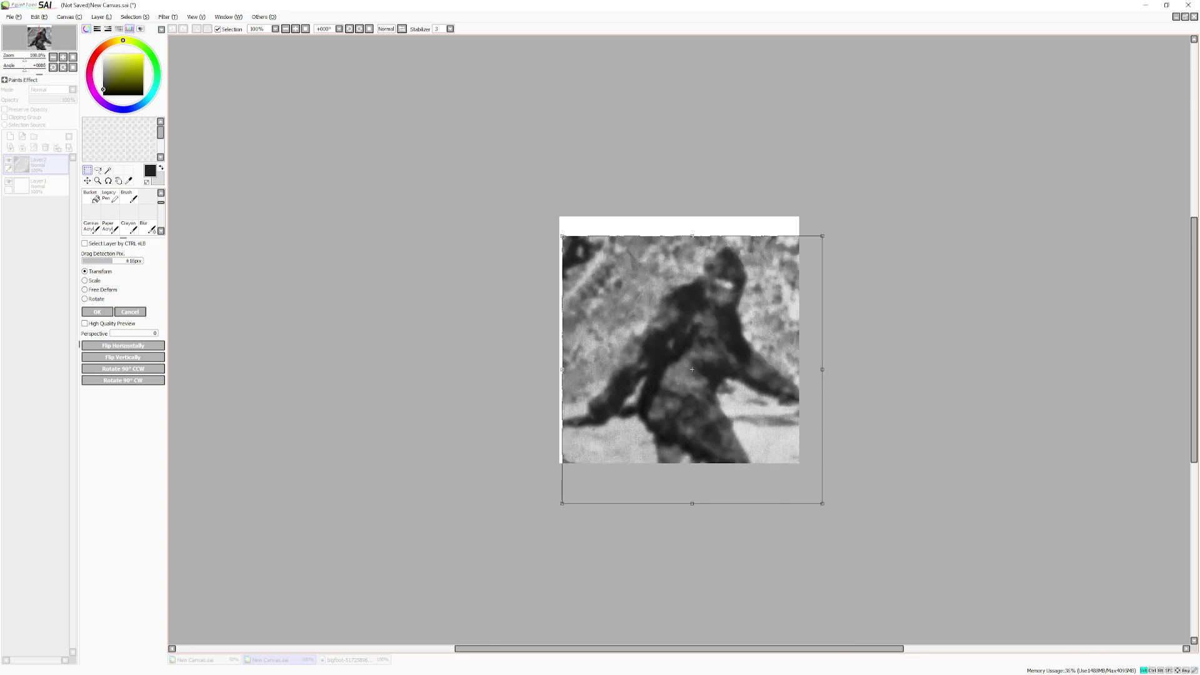
pyautogui.moveTo(562, 236); pyautogui.dragTo(621, 297)
pyautogui.moveTo(721, 399); pyautogui.dragTo(659, 320)
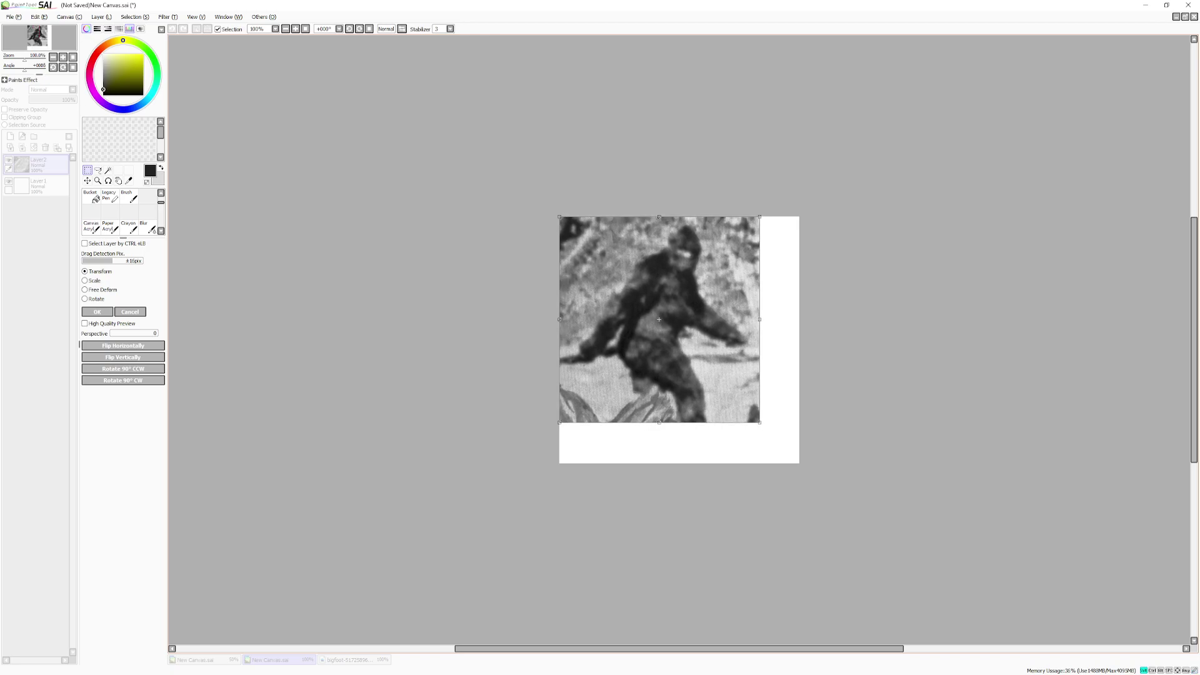
pyautogui.moveTo(760, 423); pyautogui.dragTo(799, 463)
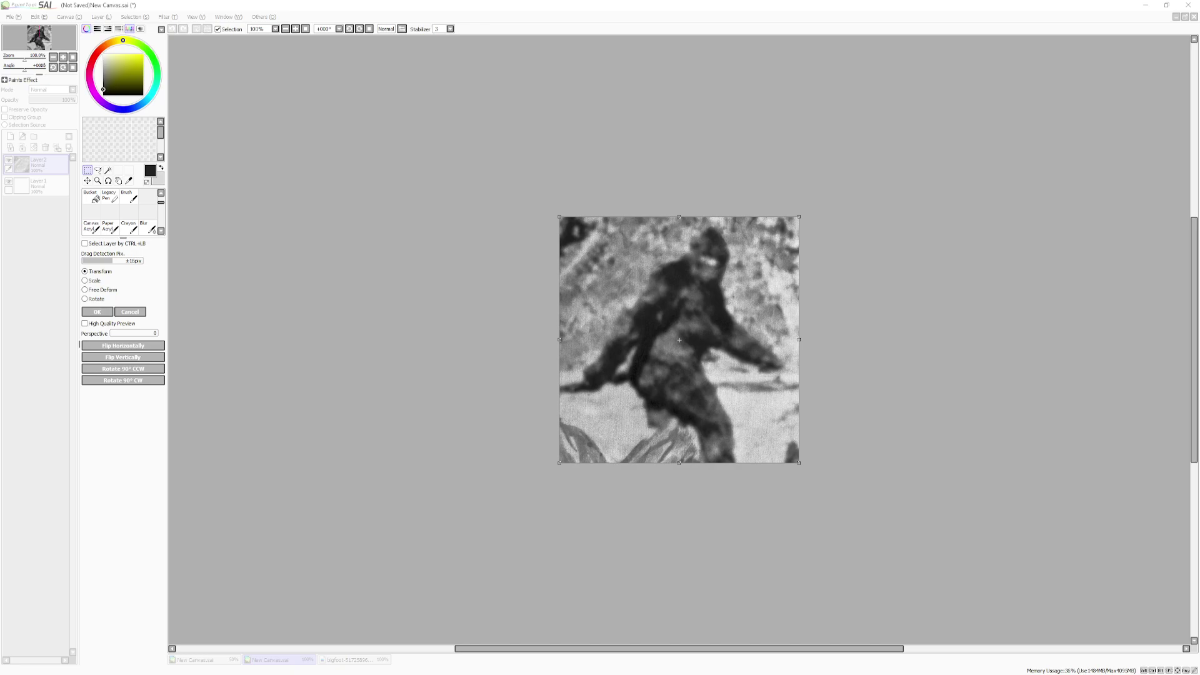
pyautogui.press('alt')
pyautogui.press('alt')
pyautogui.press('alt')
pyautogui.press('alt')
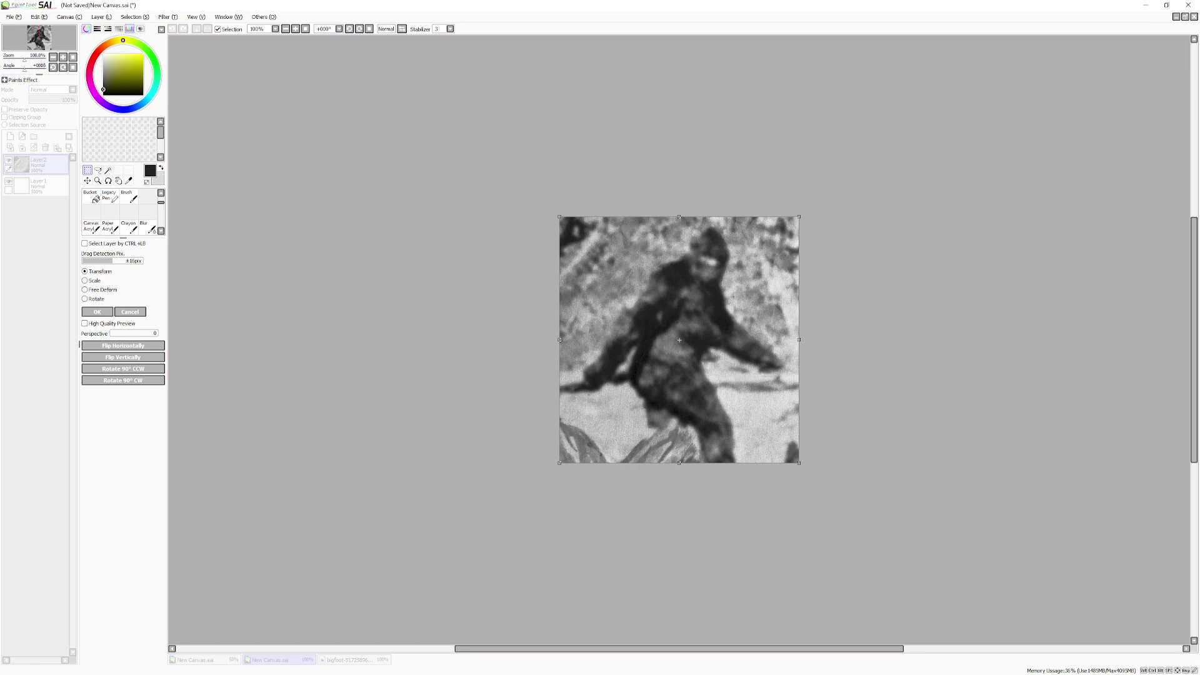
pyautogui.press('Return')
# Step: Save the small canvas as bigfoot.bmp in the PaintToolSAI papertex folder on drive E
pyautogui.press('alt')
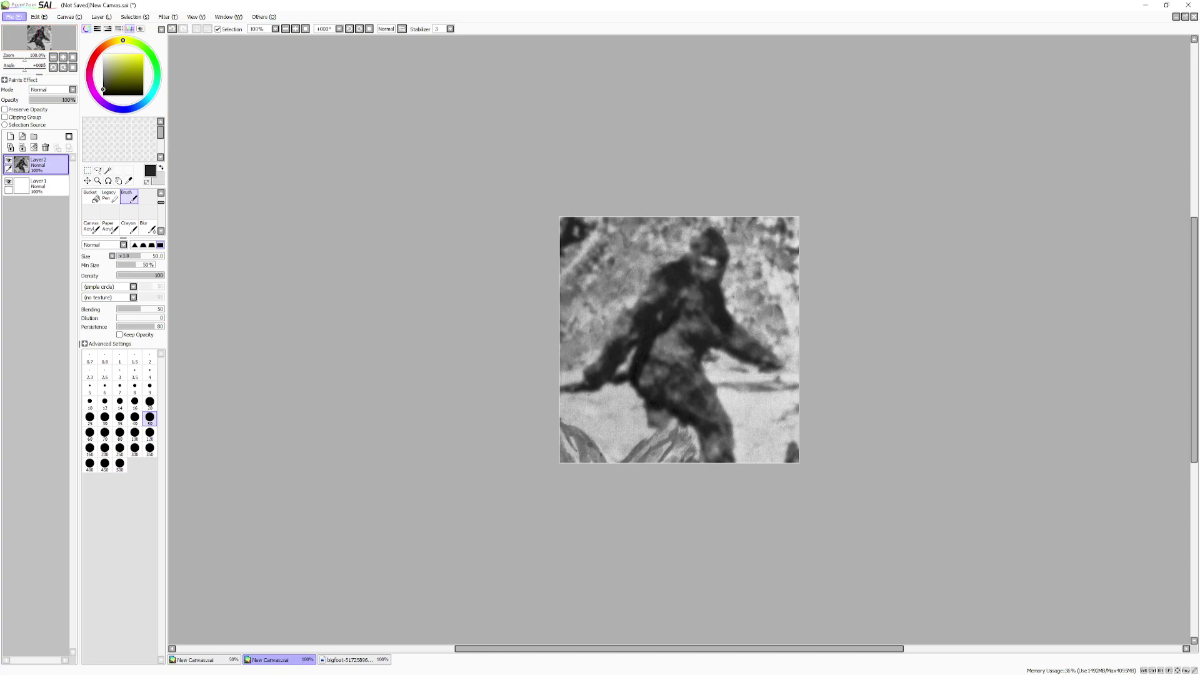
pyautogui.press('alt')
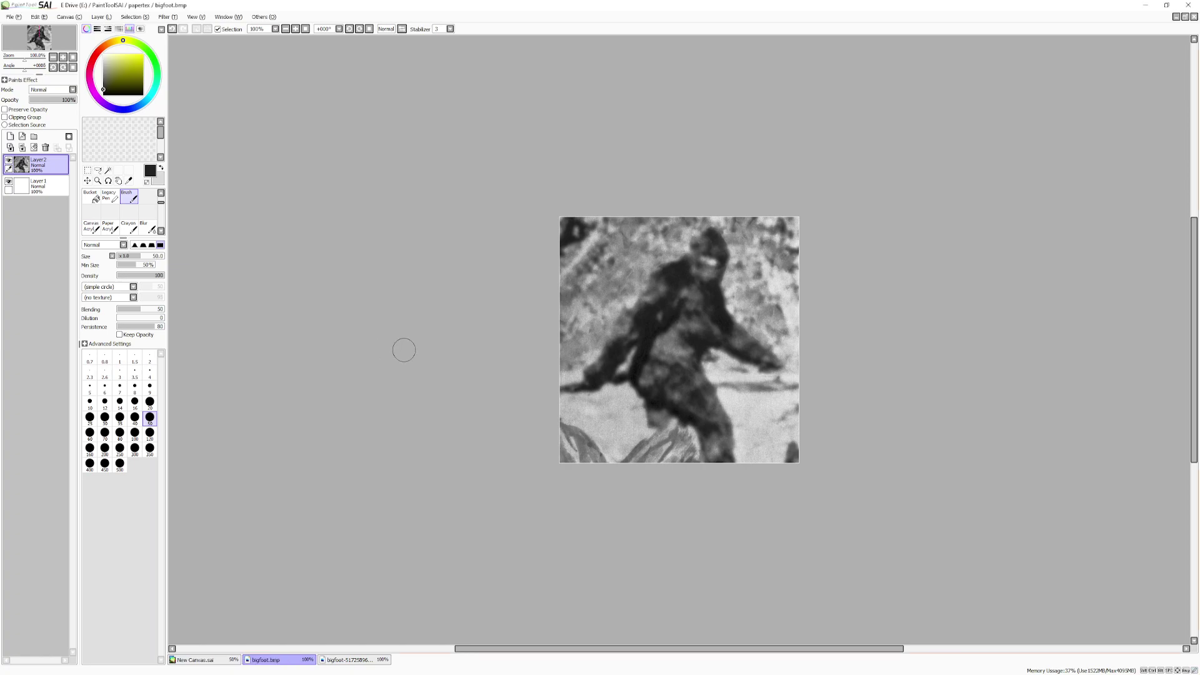
# Step: Return to the first blank canvas with the custom Brush's advanced settings expanded
pyautogui.click(195, 660)
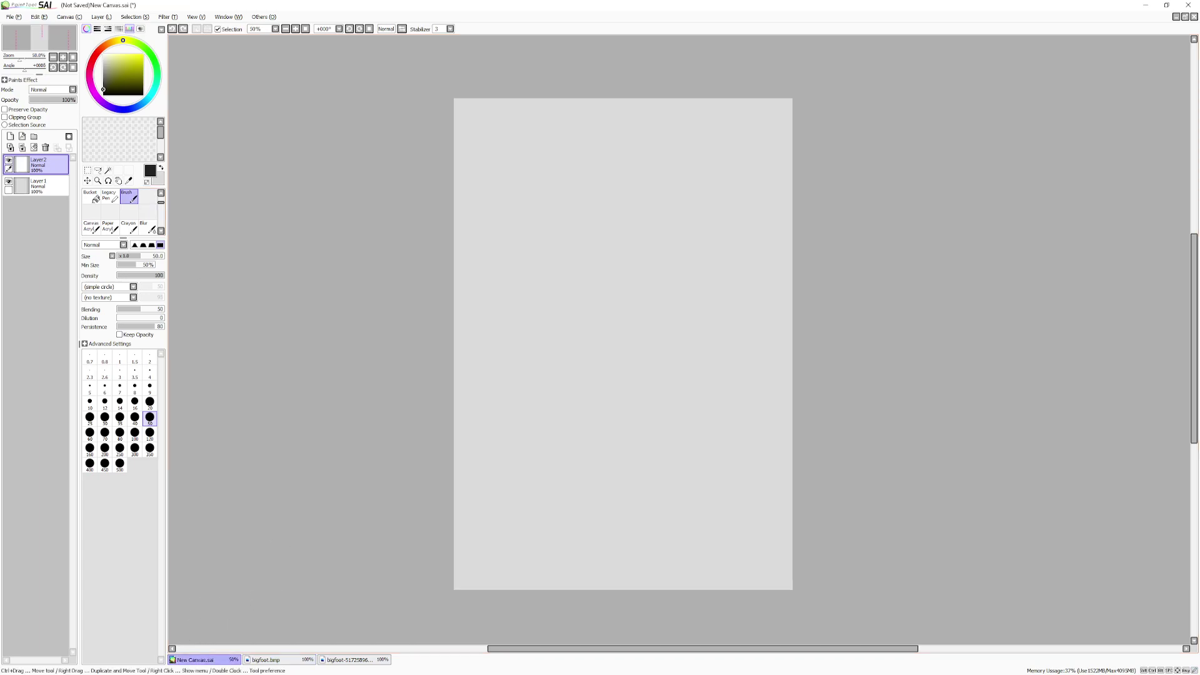
pyautogui.click(85, 344)
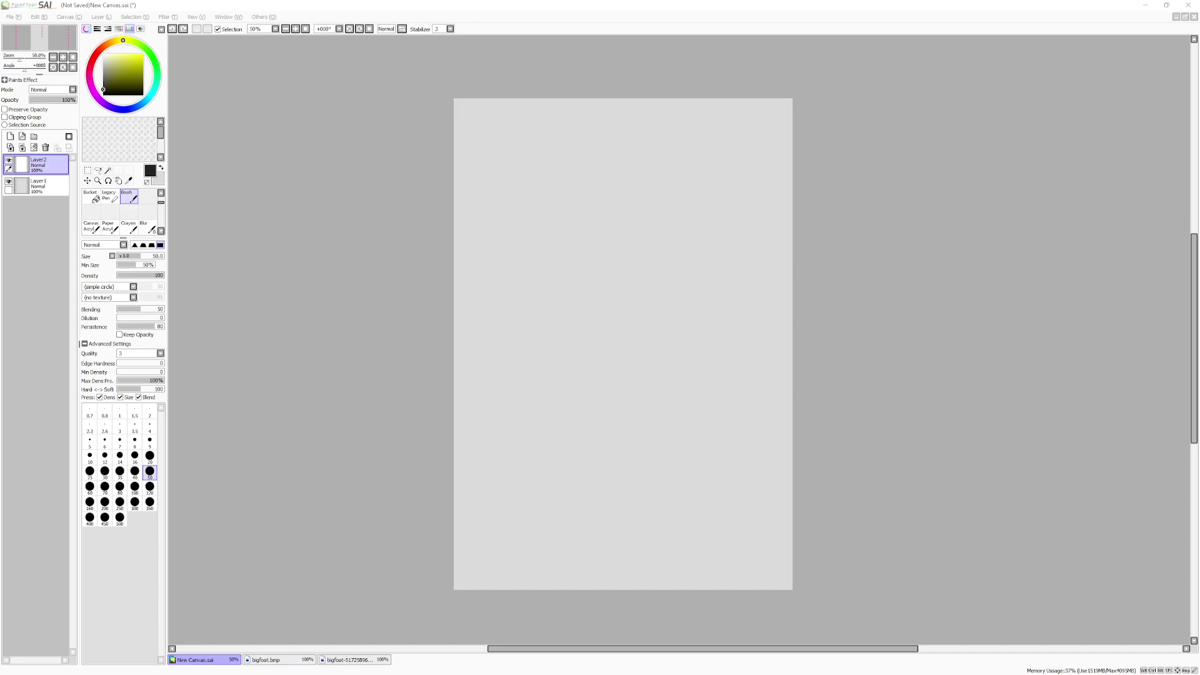
pyautogui.click(266, 659)
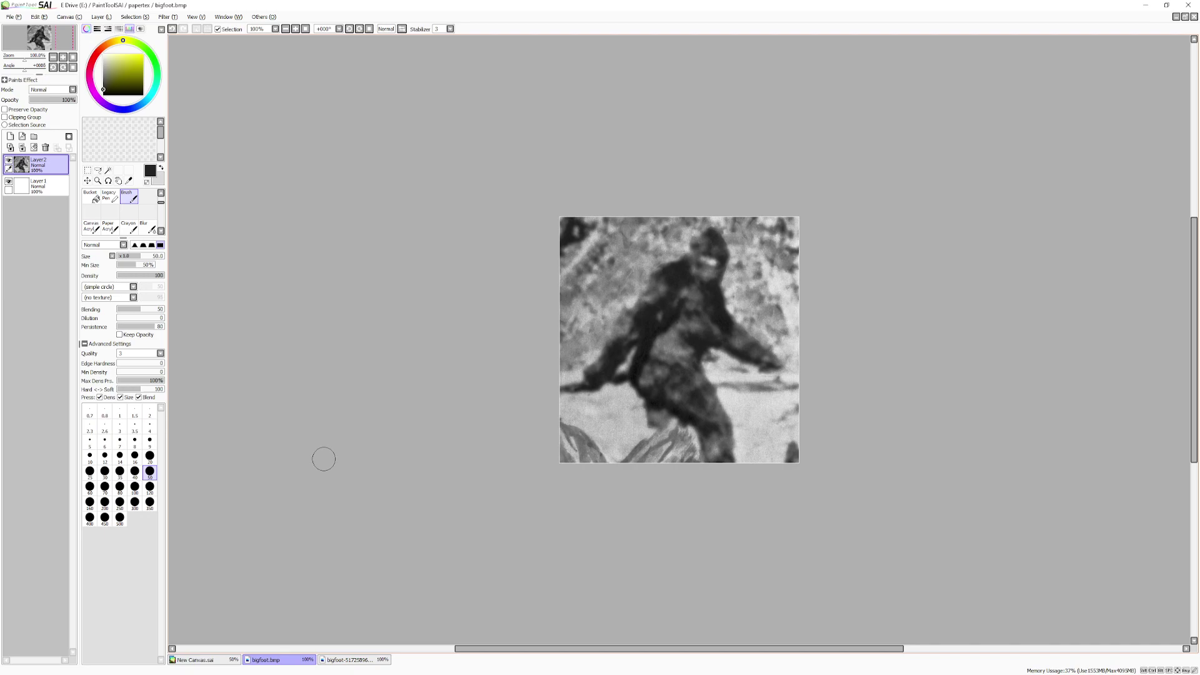
pyautogui.click(196, 659)
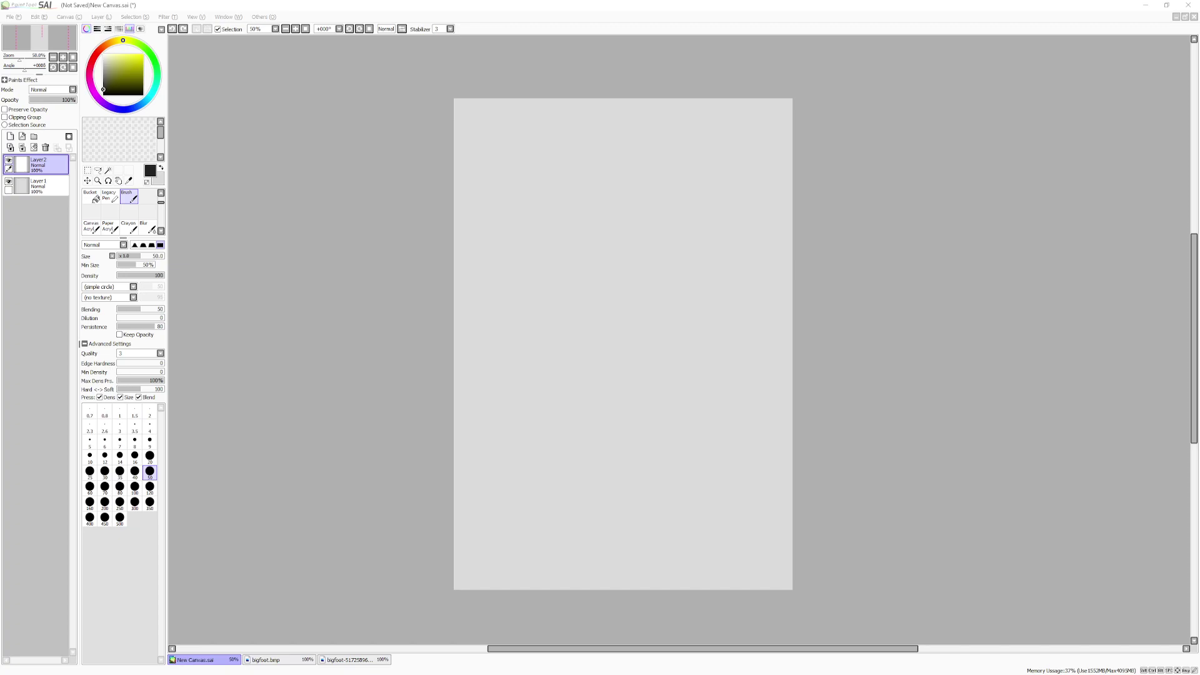
pyautogui.hotkey('alt', 'Tab')
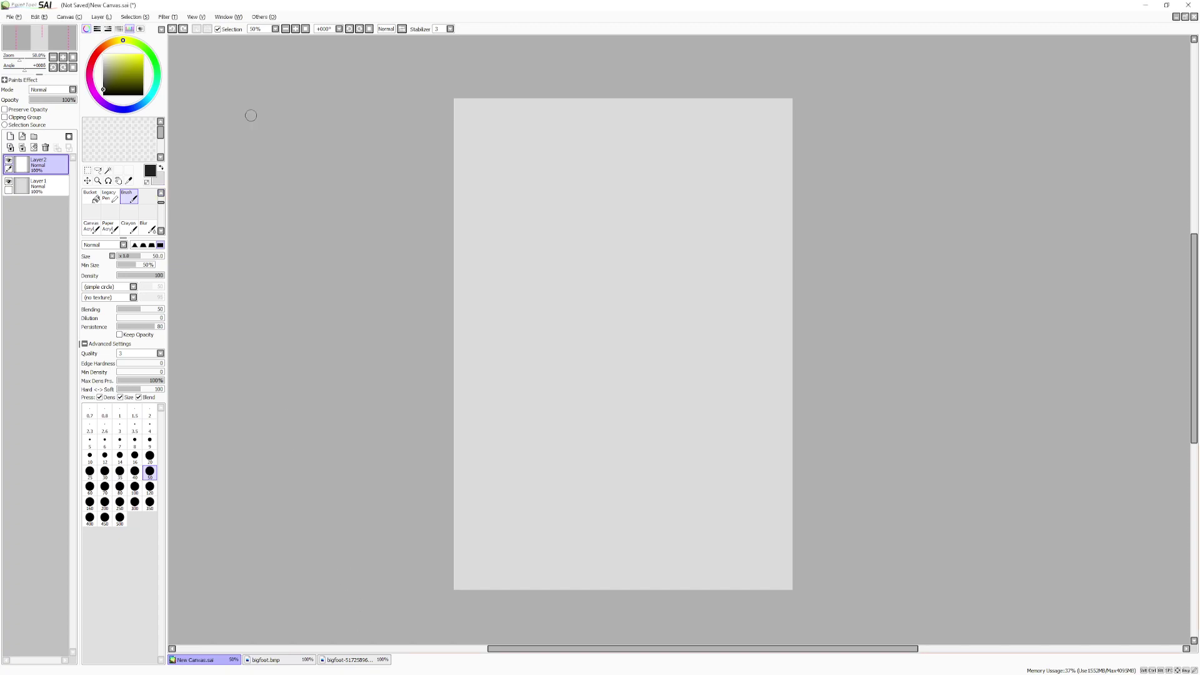
pyautogui.press('alt')
pyautogui.hotkey('alt', 'Tab')
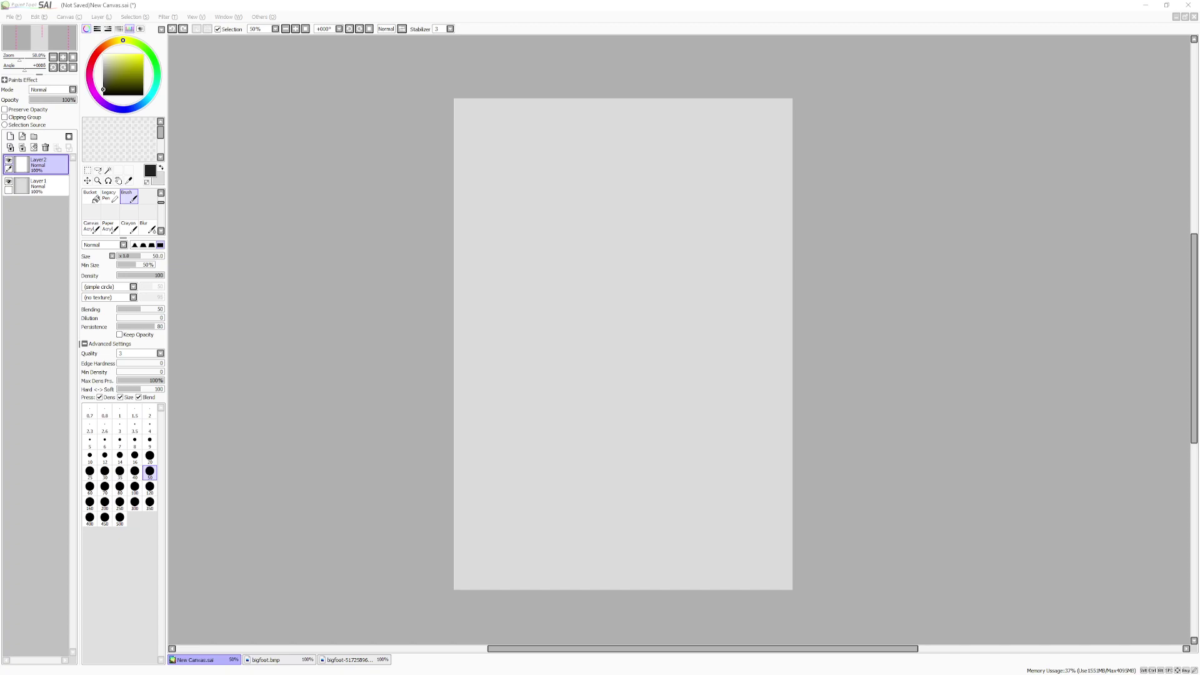
pyautogui.hotkey('alt', 'Tab')
pyautogui.click(266, 659)
pyautogui.press('alt')
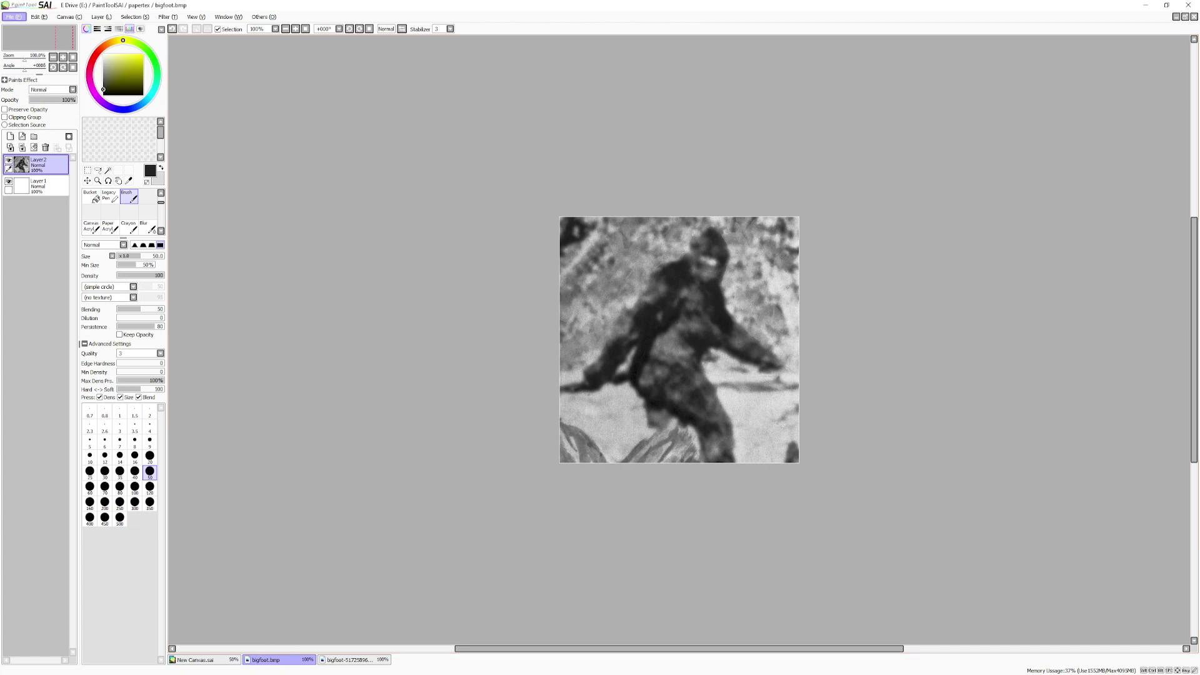
pyautogui.press('alt')
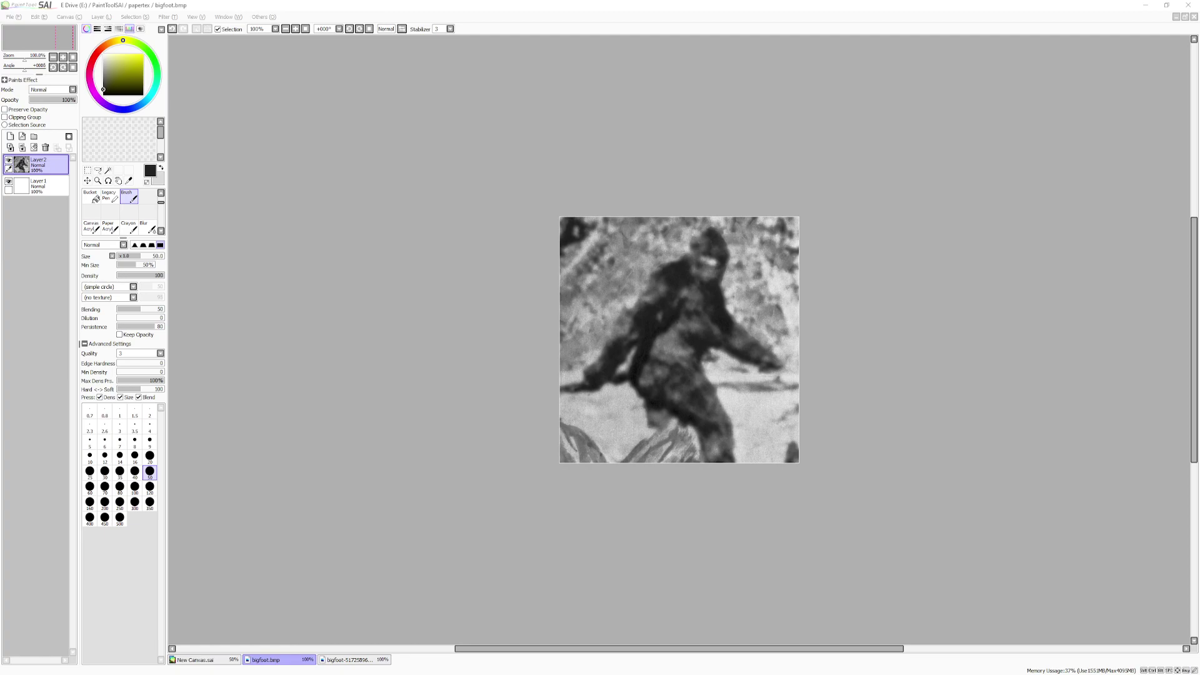
pyautogui.hotkey('alt', 'Tab')
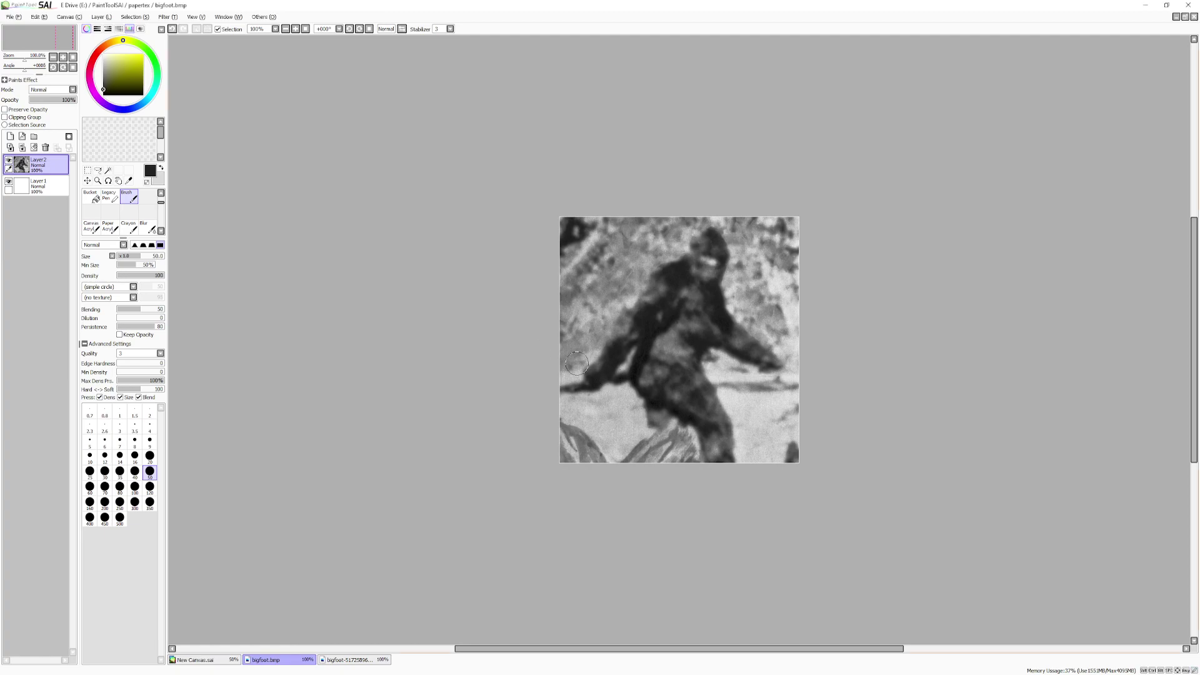
pyautogui.press('alt')
pyautogui.press('Right')
pyautogui.press('Right')
pyautogui.press('Right')
pyautogui.press('Left')
pyautogui.press('Right')
pyautogui.press('Right')
pyautogui.press('Right')
pyautogui.press('Right')
pyautogui.press('Right')
pyautogui.press('Right')
pyautogui.press('Escape')
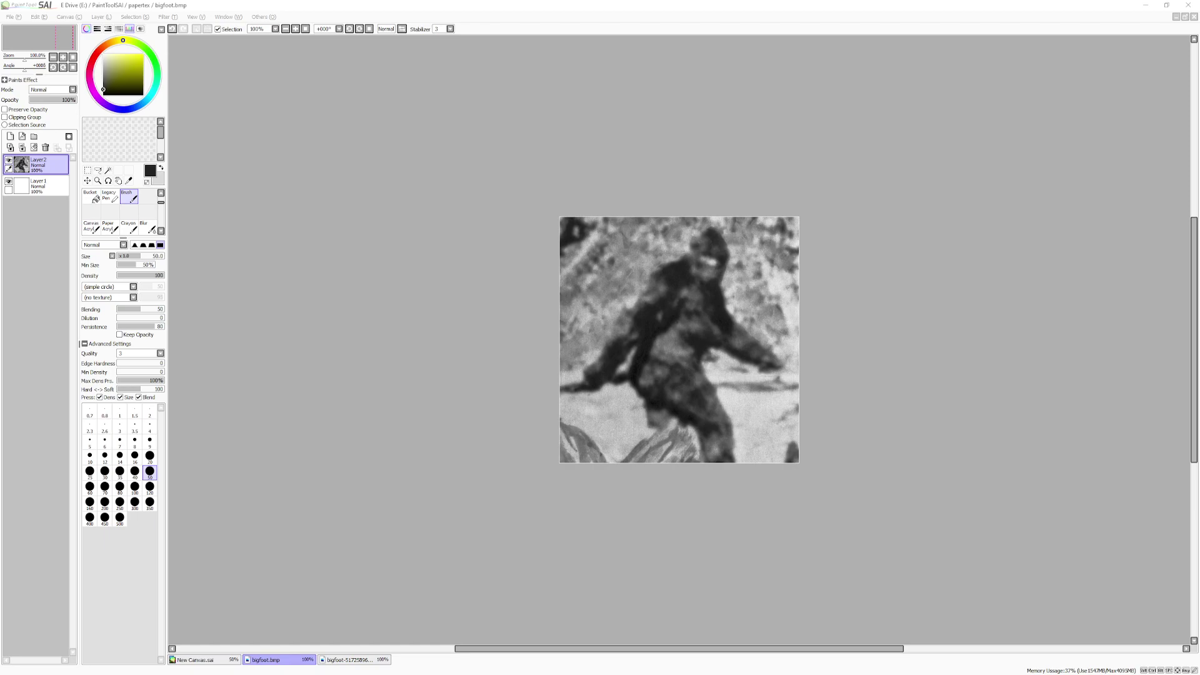
pyautogui.press('alt')
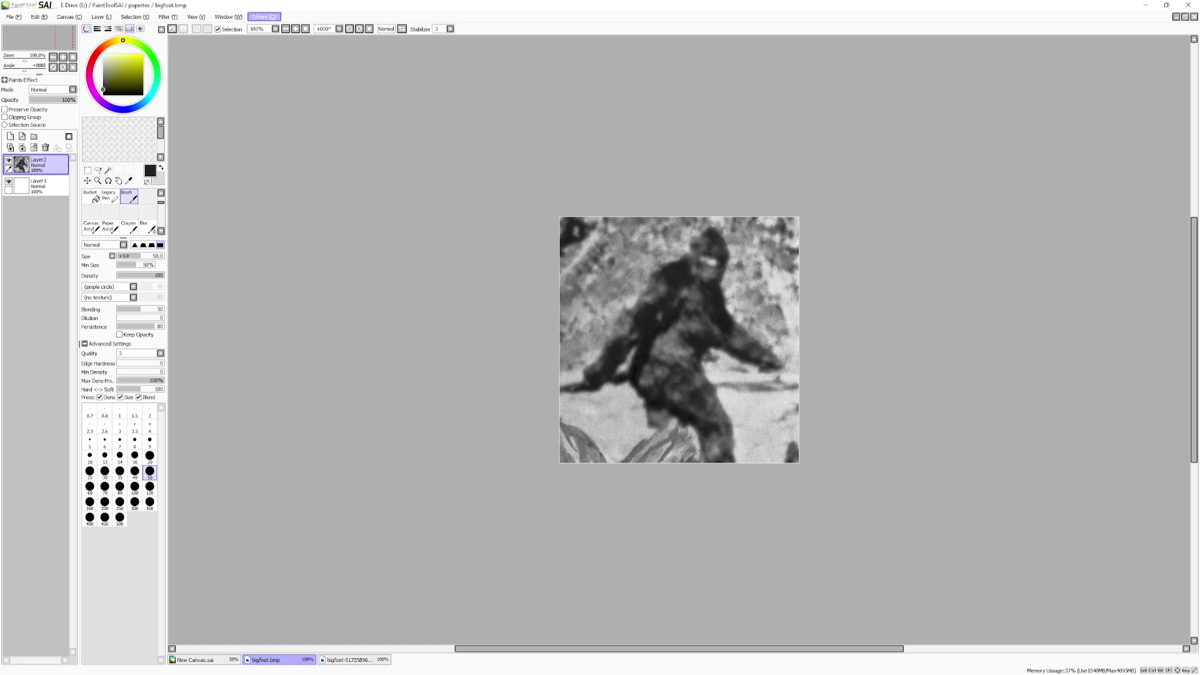
pyautogui.press('alt')
# Step: Return to the first blank canvas, and bring the custom Brush into view among the tools
pyautogui.click(199, 659)
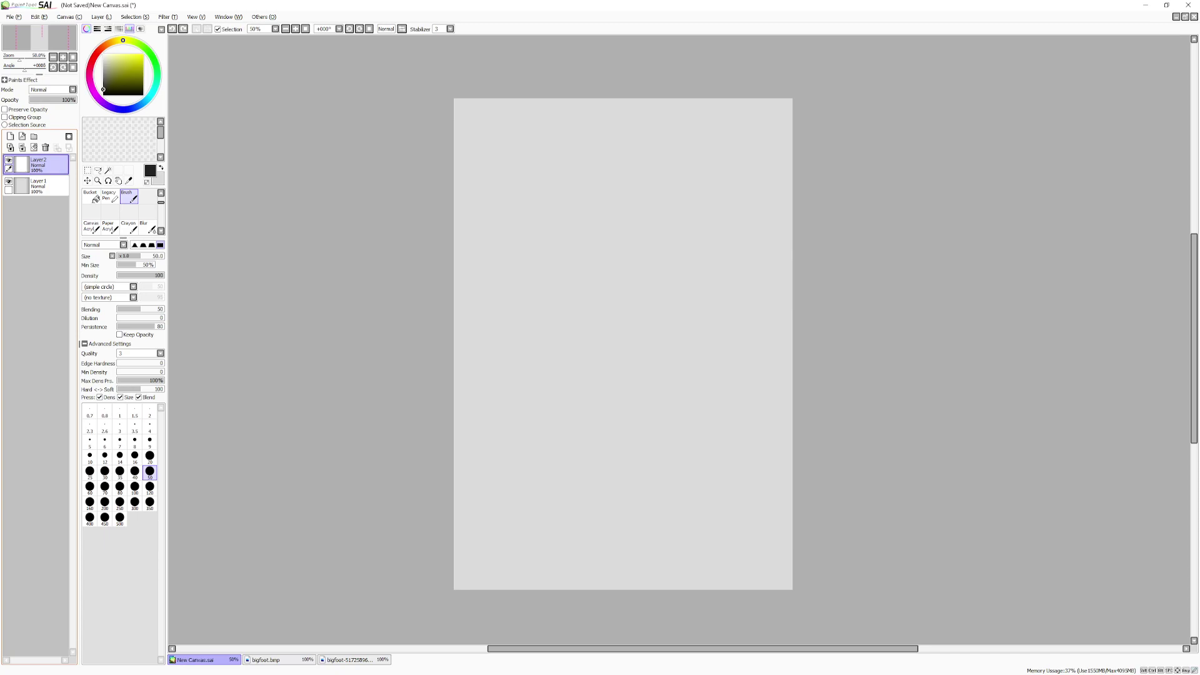
pyautogui.scroll(2, 149, 226)
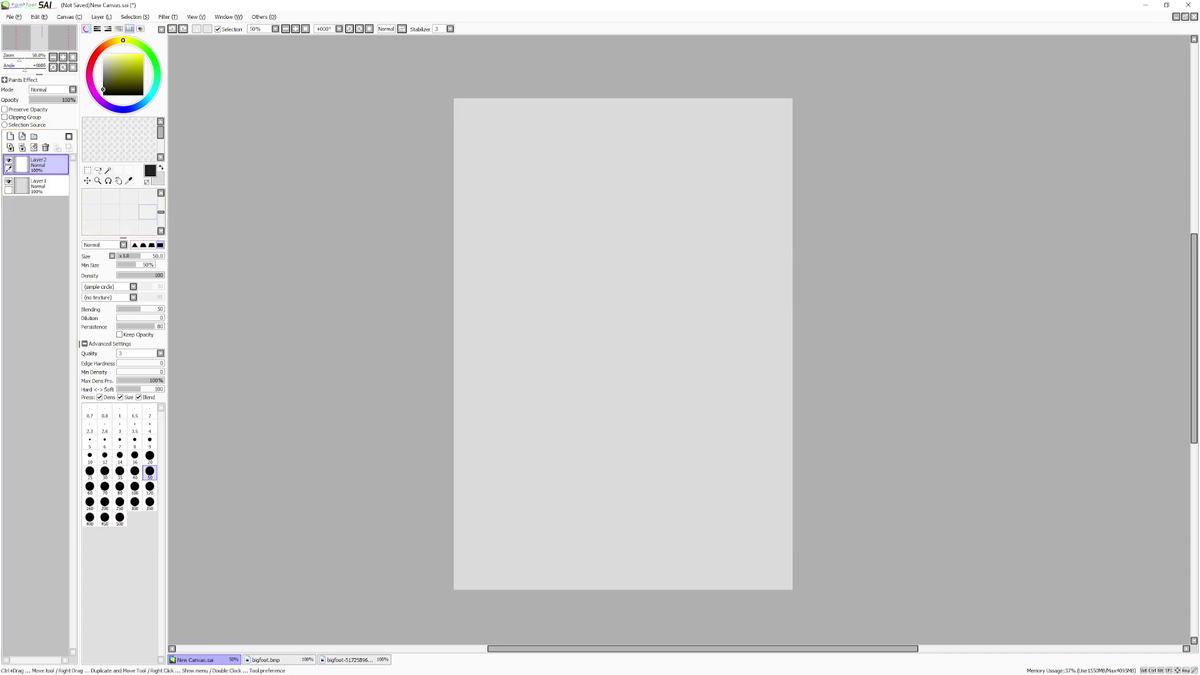
pyautogui.scroll(-4, 123, 212)
pyautogui.scroll(4, 124, 212)
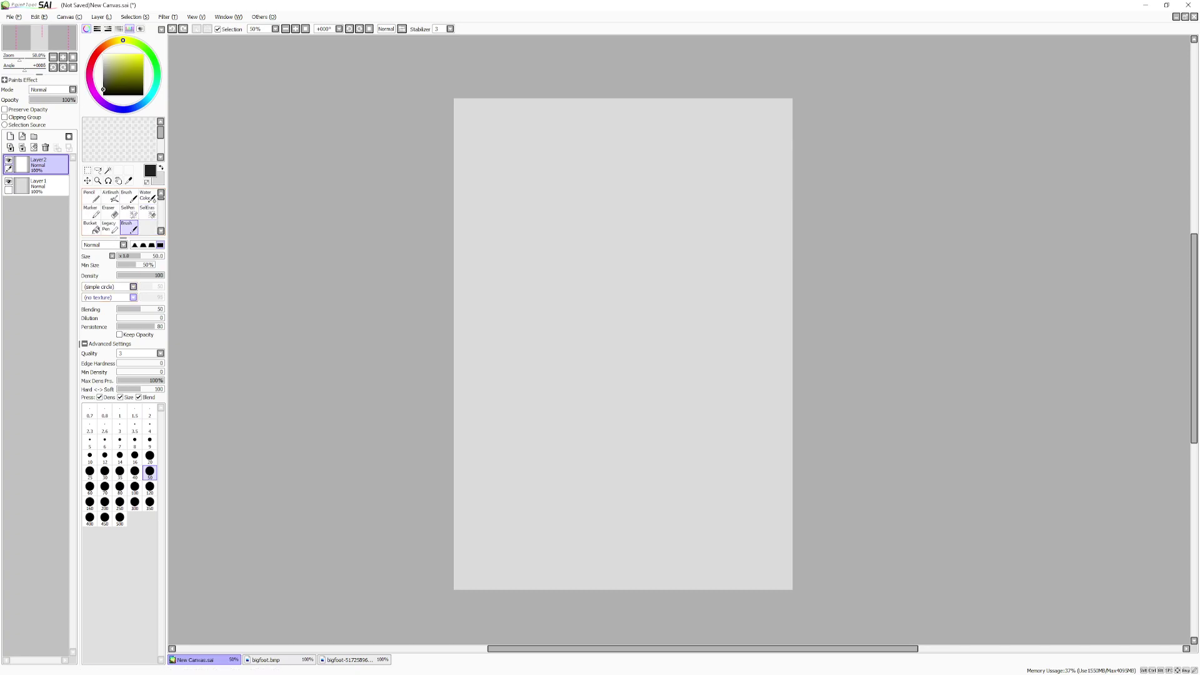
# Step: Collapse the advanced settings of the custom Brush
pyautogui.scroll(-1, 133, 297)
pyautogui.scroll(-2, 133, 297)
pyautogui.scroll(2, 133, 296)
pyautogui.click(83, 344)
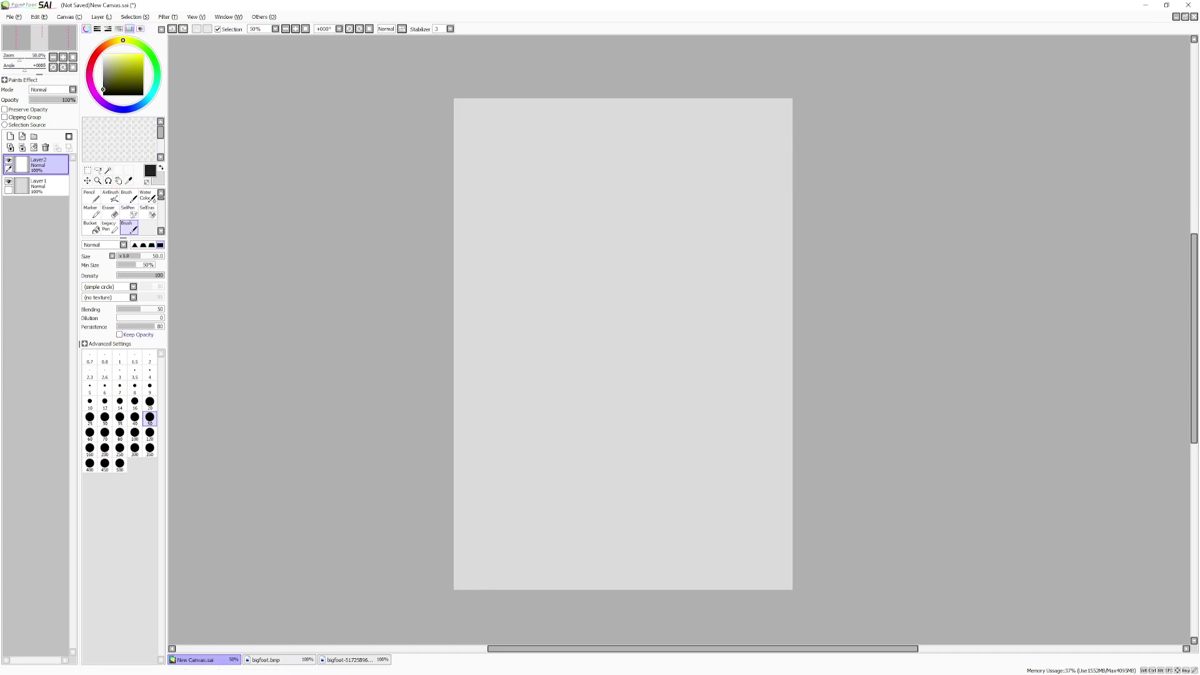
pyautogui.click(84, 344)
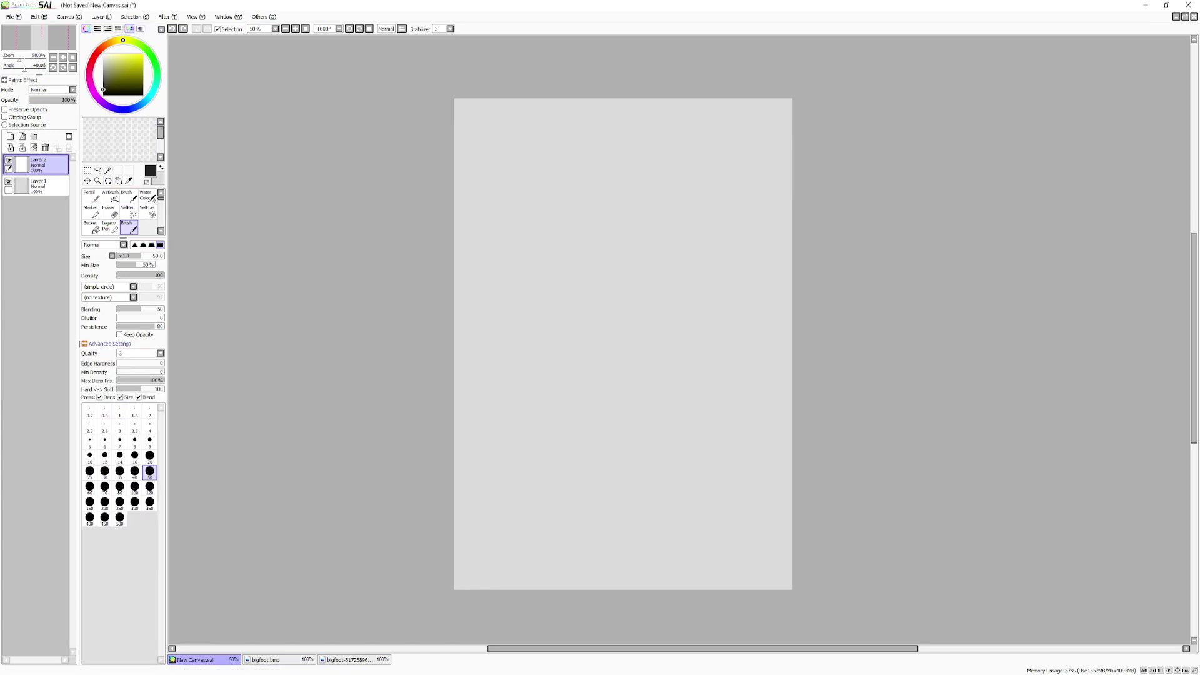
pyautogui.click(85, 343)
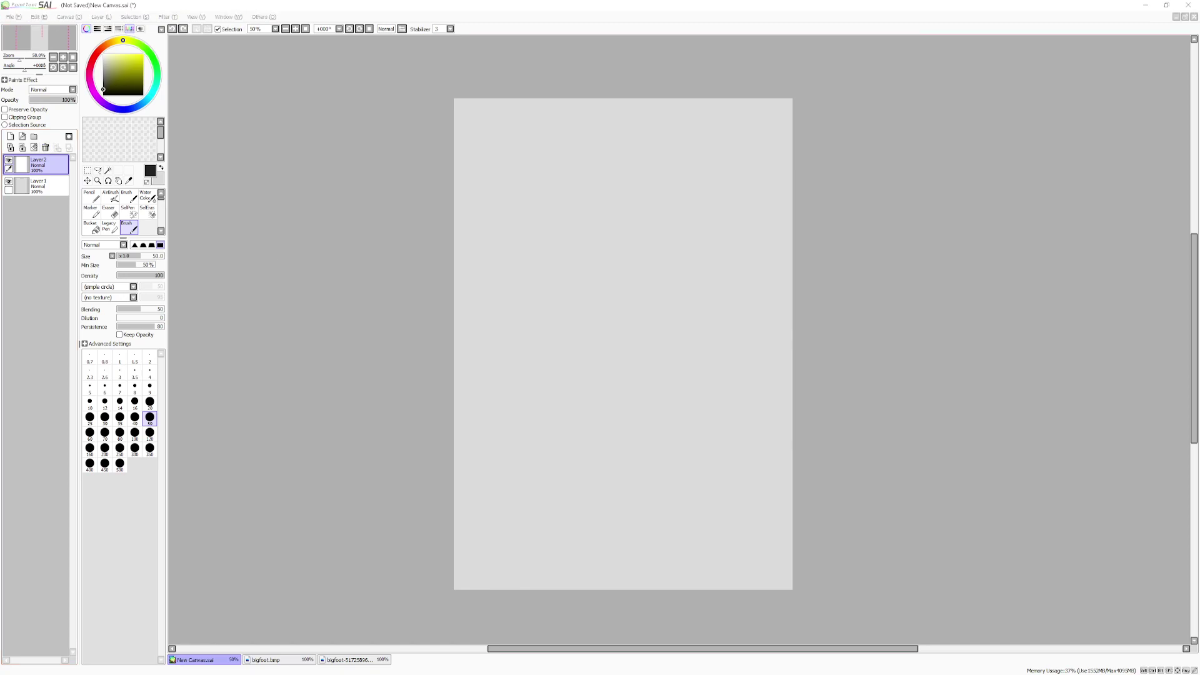
# Step: Show the bigfoot.bmp canvas and return to New Canvas.sai
pyautogui.click(513, 384)
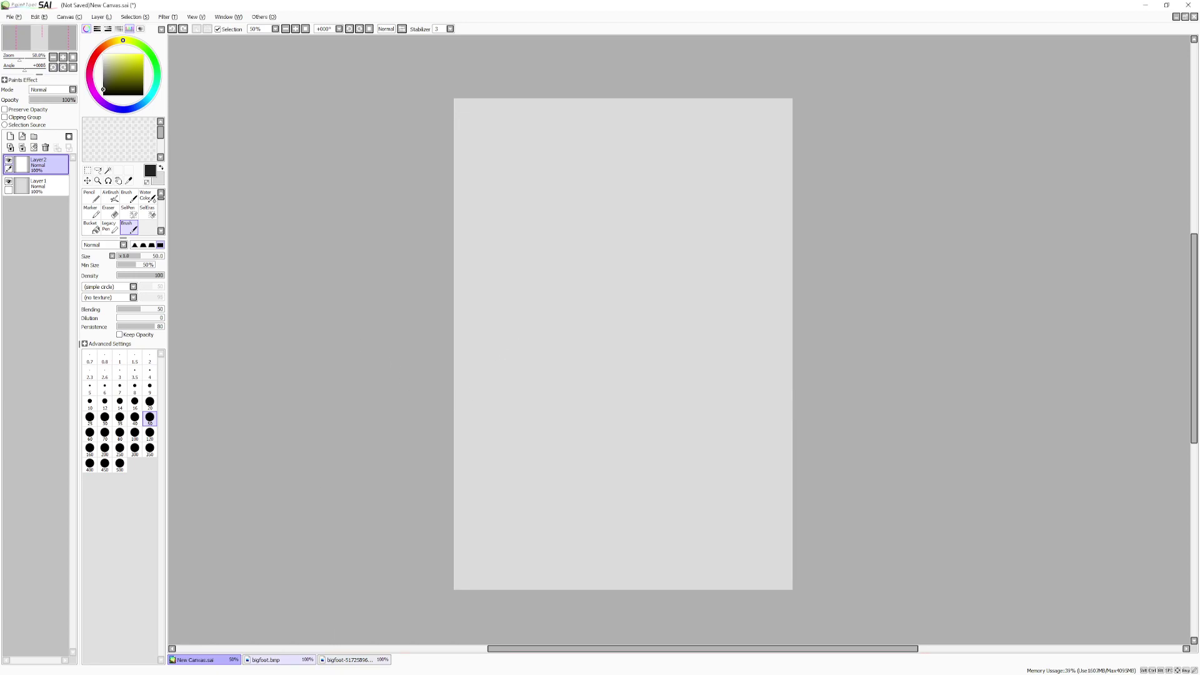
pyautogui.click(281, 660)
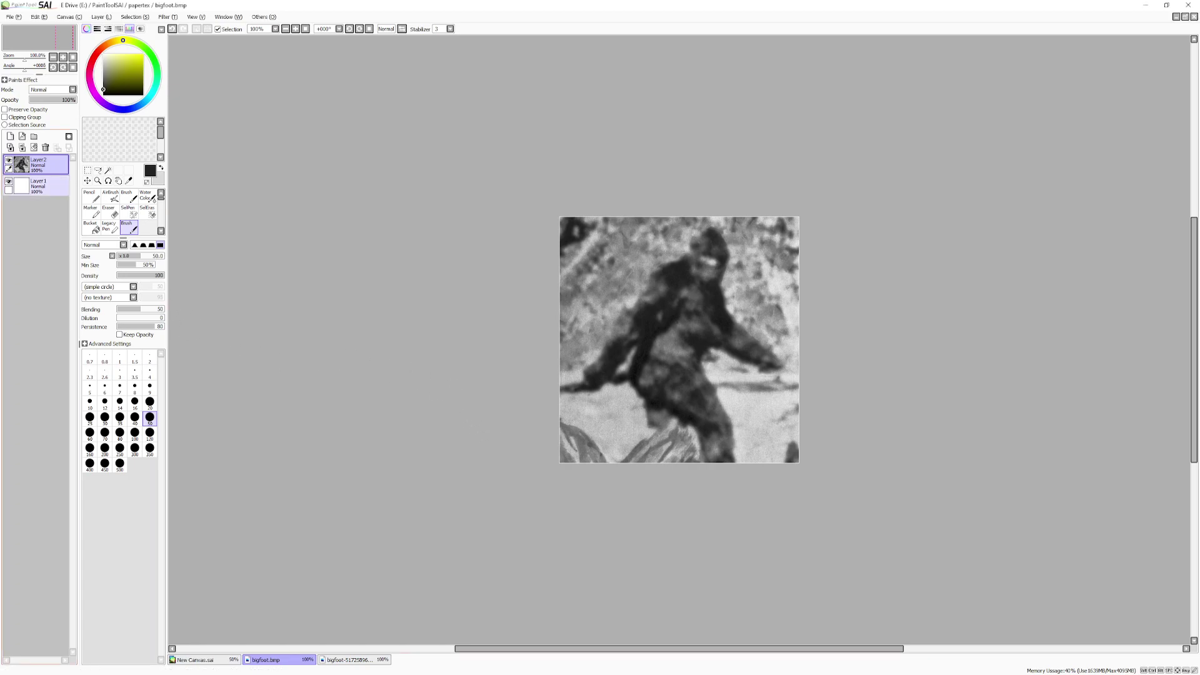
pyautogui.click(200, 660)
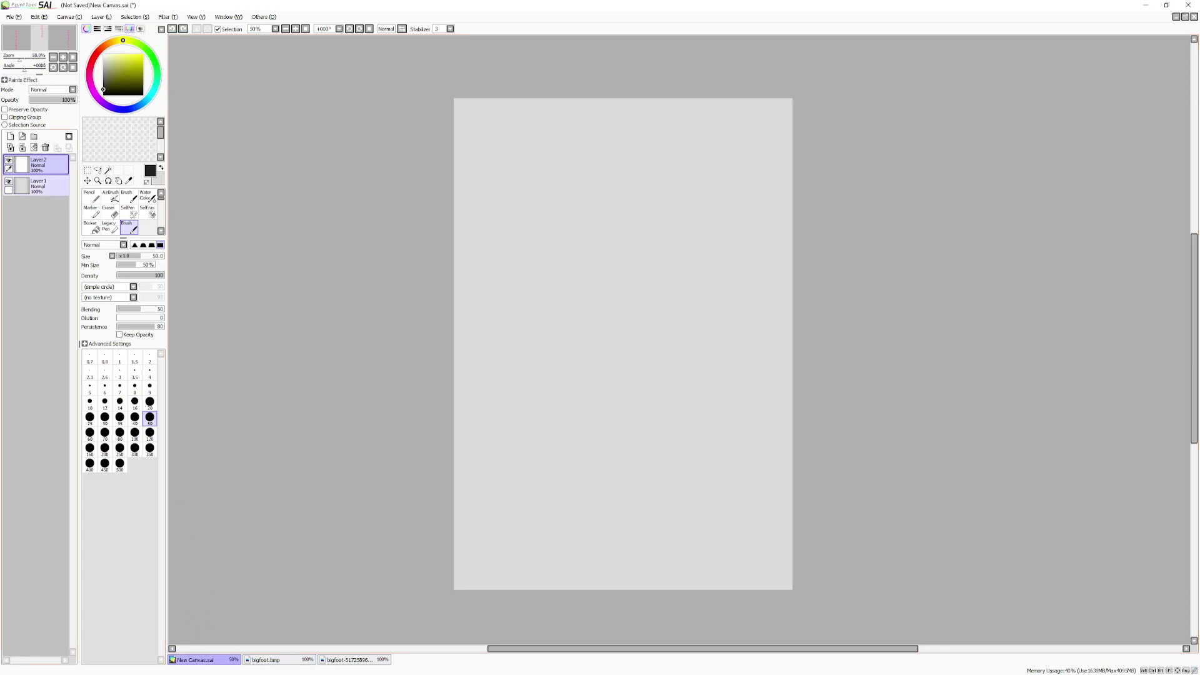
# Step: Try to select Layer 1 and Layer 2 of the blank canvas together, alternating between the two layers
pyautogui.click(39, 186)
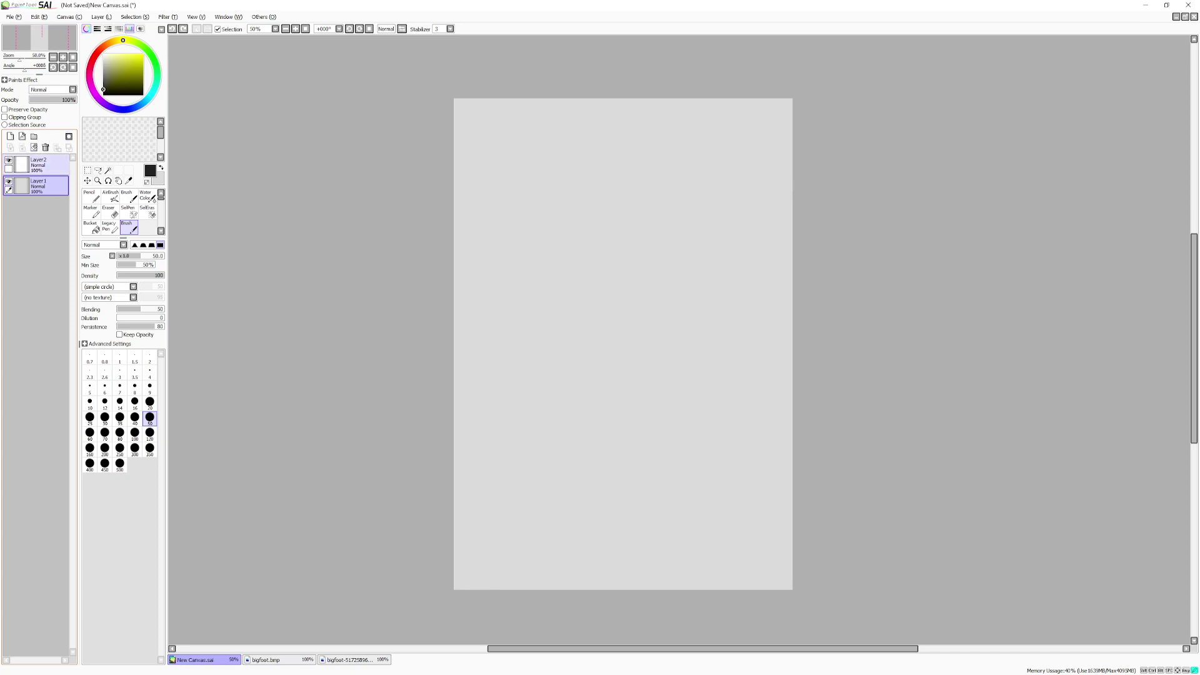
pyautogui.click(41, 164)
pyautogui.keyDown('ctrl'); pyautogui.click(41, 186); pyautogui.keyUp('ctrl')
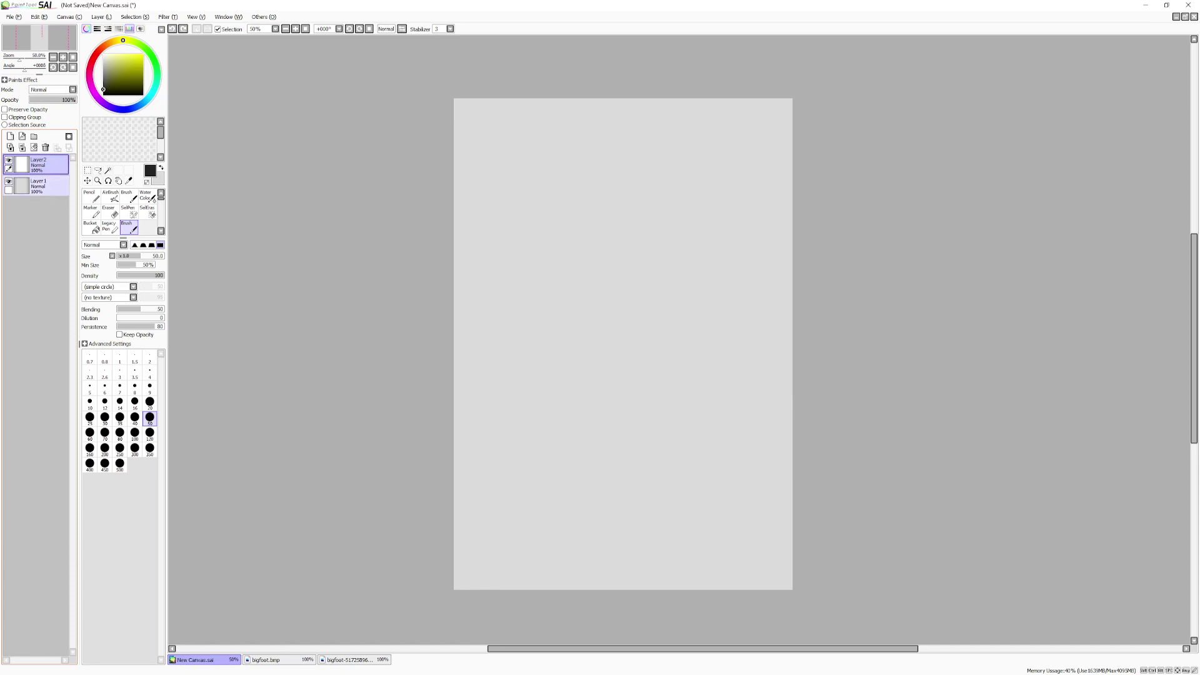
pyautogui.click(40, 163)
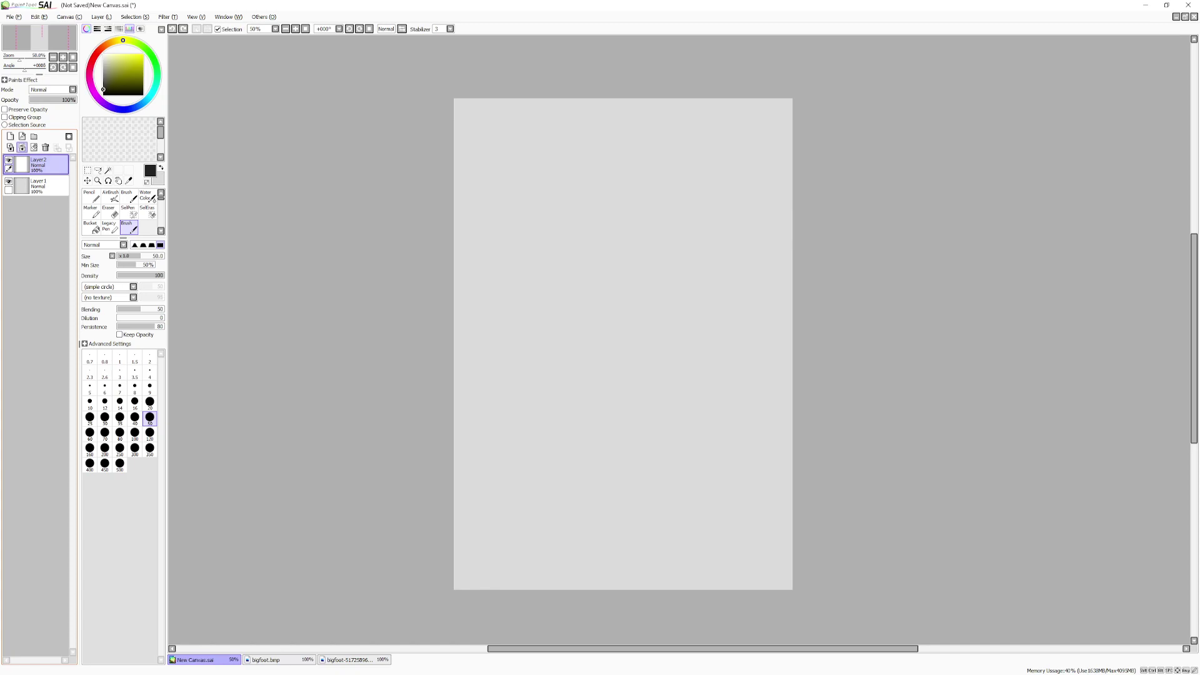
pyautogui.keyDown('ctrl'); pyautogui.click(41, 186); pyautogui.keyUp('ctrl')
pyautogui.click(41, 185)
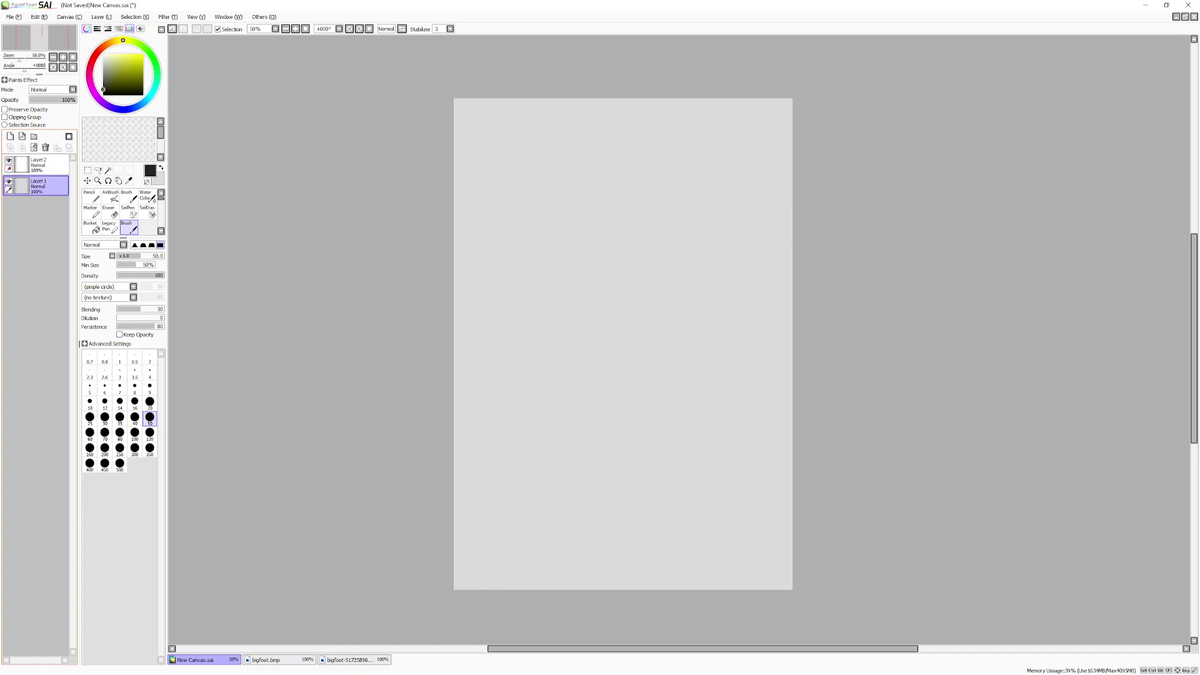
pyautogui.keyDown('ctrl'); pyautogui.click(41, 164); pyautogui.keyUp('ctrl')
pyautogui.keyDown('ctrl'); pyautogui.click(41, 164); pyautogui.keyUp('ctrl')
pyautogui.keyDown('ctrl'); pyautogui.click(41, 163); pyautogui.keyUp('ctrl')
pyautogui.keyDown('ctrl'); pyautogui.click(41, 164); pyautogui.keyUp('ctrl')
pyautogui.click(40, 164)
pyautogui.keyDown('ctrl'); pyautogui.click(40, 185); pyautogui.keyUp('ctrl')
pyautogui.keyDown('ctrl'); pyautogui.click(41, 186); pyautogui.keyUp('ctrl')
pyautogui.keyDown('ctrl'); pyautogui.click(41, 186); pyautogui.keyUp('ctrl')
pyautogui.keyDown('ctrl'); pyautogui.click(41, 185); pyautogui.keyUp('ctrl')
pyautogui.keyDown('ctrl'); pyautogui.click(41, 186); pyautogui.keyUp('ctrl')
pyautogui.keyDown('ctrl'); pyautogui.click(40, 185); pyautogui.keyUp('ctrl')
pyautogui.keyDown('ctrl'); pyautogui.click(40, 164); pyautogui.keyUp('ctrl')
pyautogui.keyDown('ctrl'); pyautogui.click(40, 163); pyautogui.keyUp('ctrl')
pyautogui.keyDown('ctrl'); pyautogui.click(41, 185); pyautogui.keyUp('ctrl')
pyautogui.keyDown('ctrl'); pyautogui.click(41, 185); pyautogui.keyUp('ctrl')
pyautogui.keyDown('ctrl'); pyautogui.click(40, 185); pyautogui.keyUp('ctrl')
pyautogui.keyDown('ctrl'); pyautogui.click(41, 186); pyautogui.keyUp('ctrl')
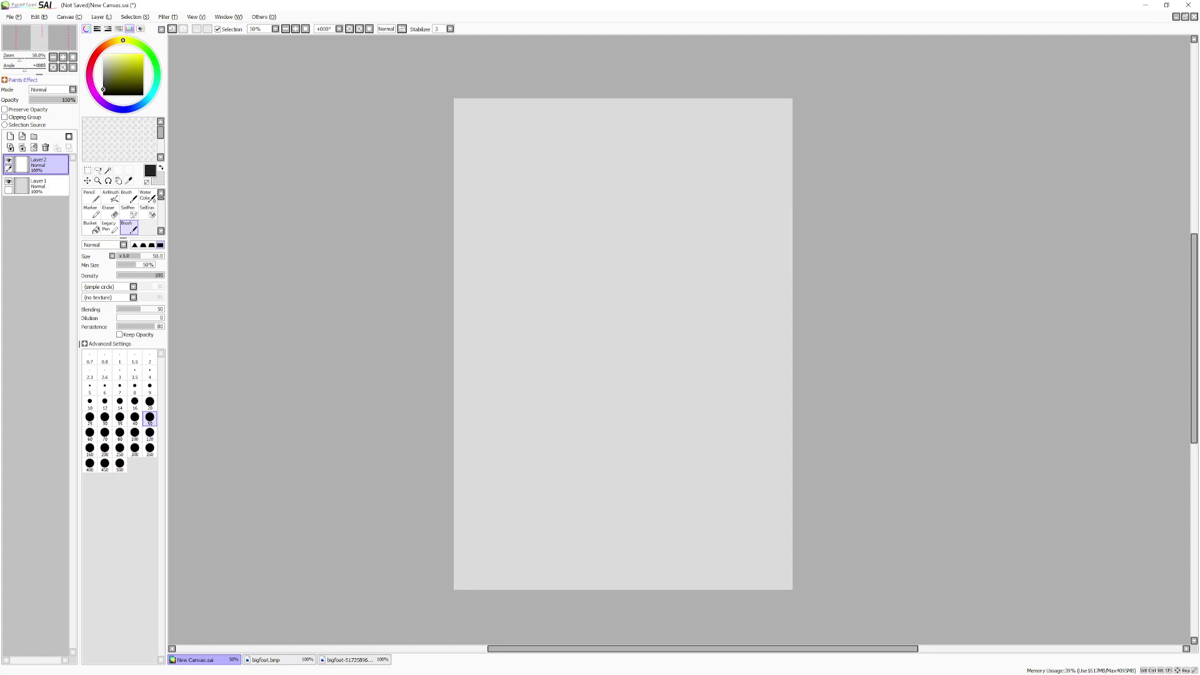
# Step: Hide all interface panels and restore them, and switch to bigfoot.bmp and back to New Canvas.sai
pyautogui.click(195, 17)
pyautogui.moveTo(229, 16)
pyautogui.press('Tab')
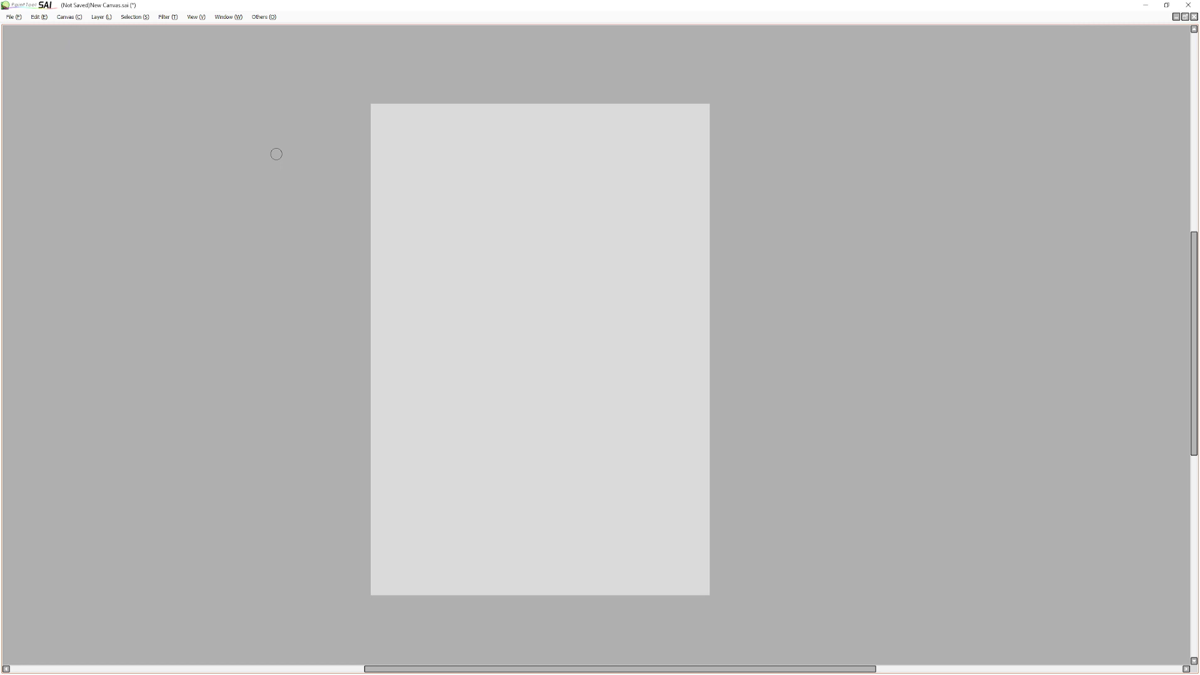
pyautogui.press('Tab')
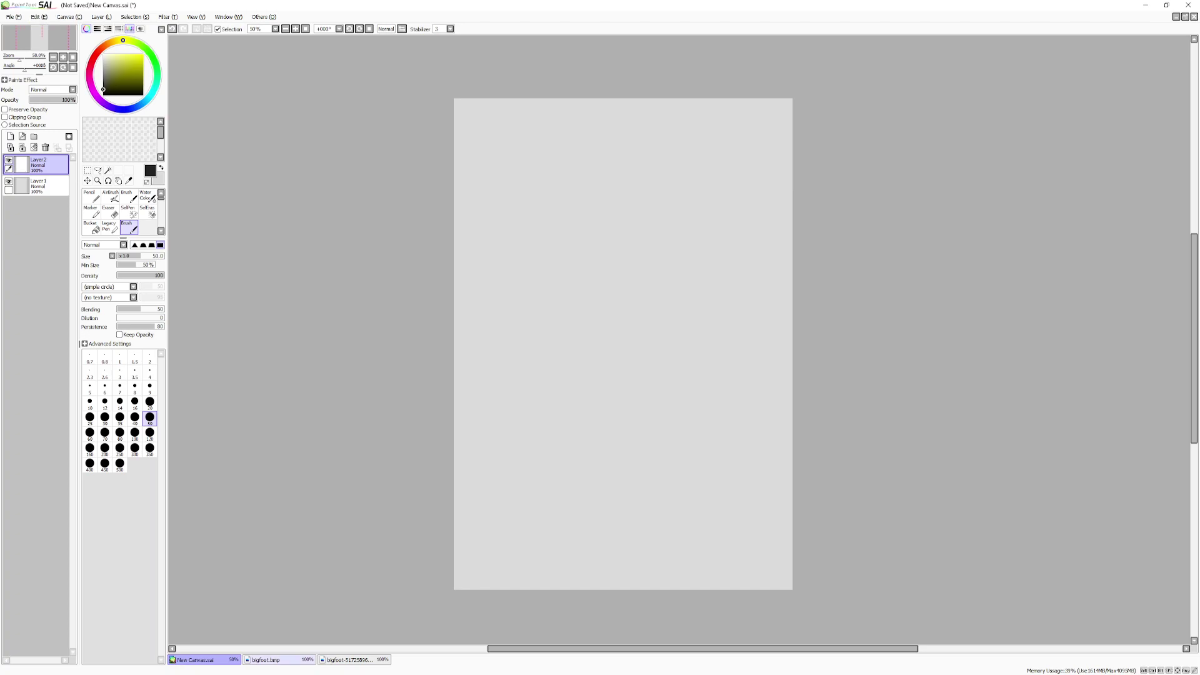
pyautogui.hotkey('ctrl', 'Tab')
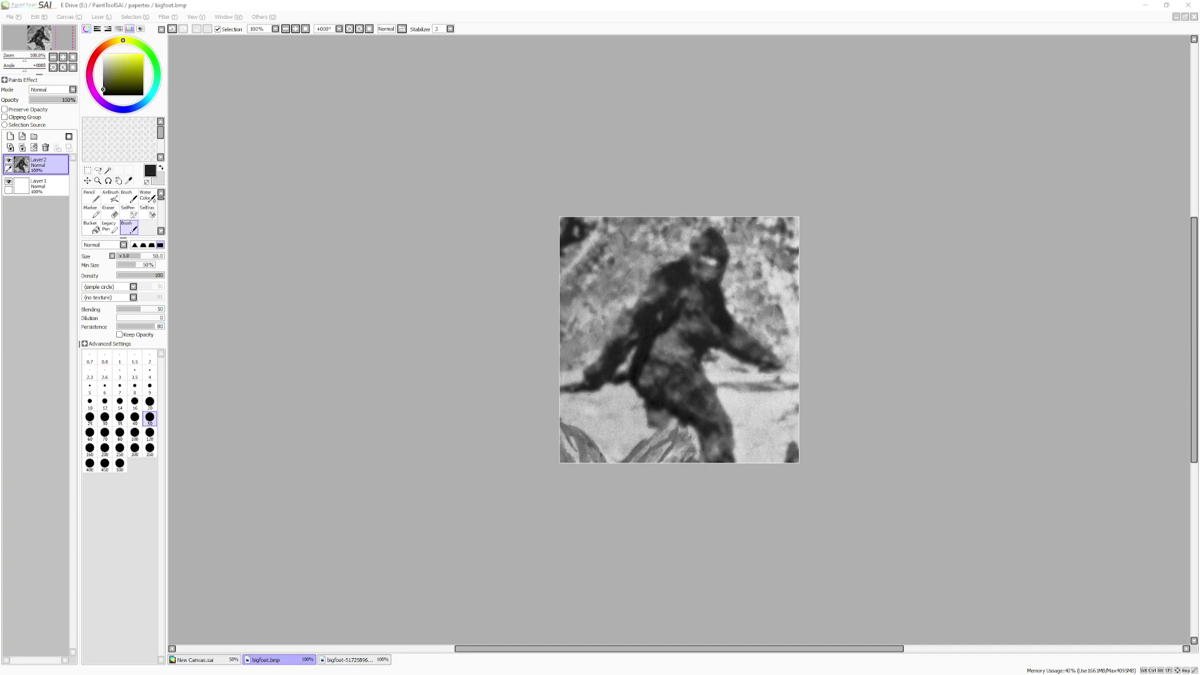
pyautogui.click(199, 659)
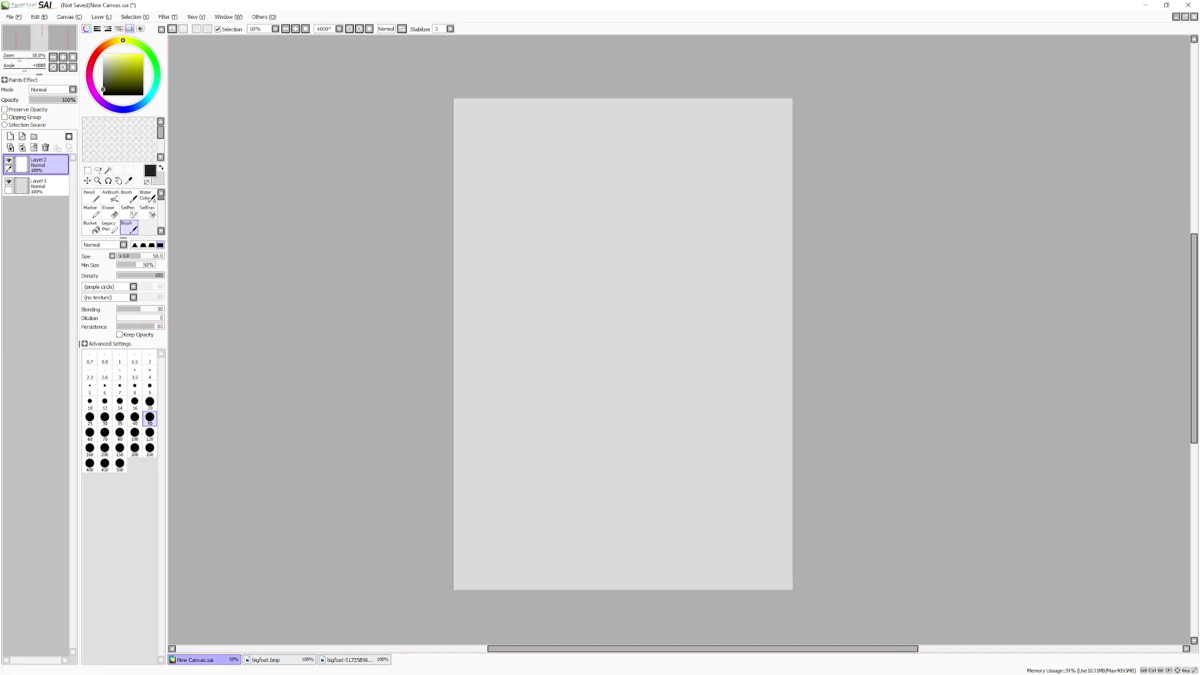
# Step: Set the custom Brush's texture to paper textures with its advanced settings expanded, and test it with a wavy stroke that is undone
pyautogui.click(84, 344)
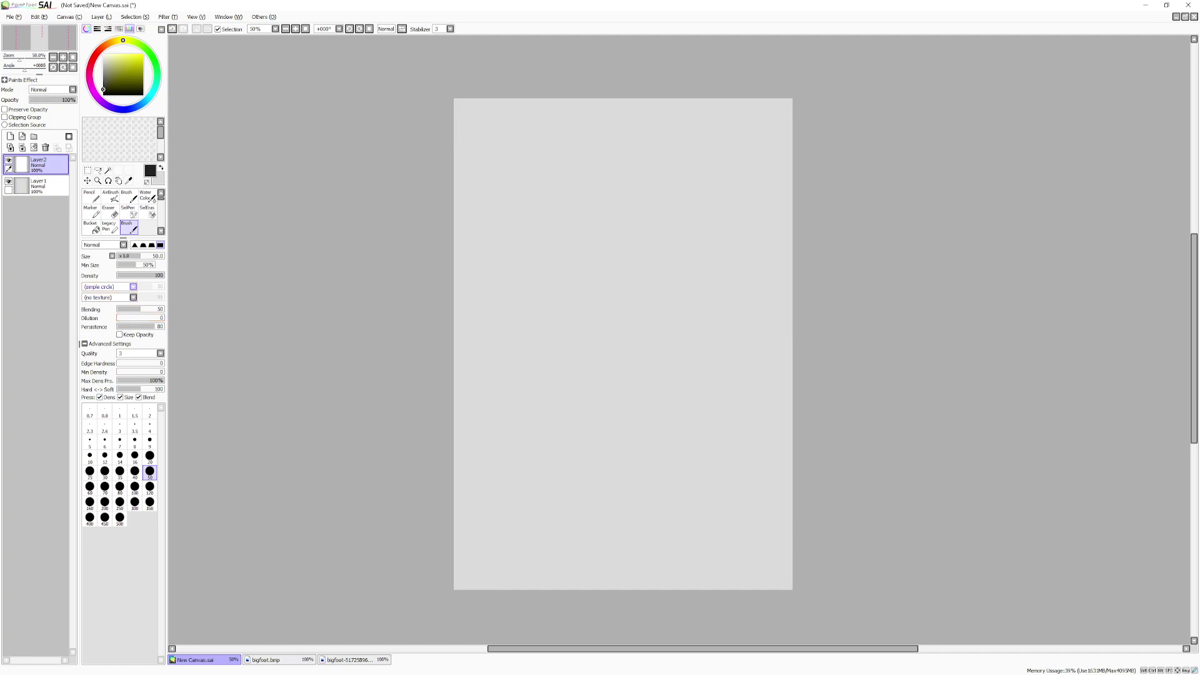
pyautogui.scroll(-1, 134, 287)
pyautogui.scroll(1, 133, 287)
pyautogui.scroll(-1, 133, 297)
pyautogui.moveTo(485, 327); pyautogui.dragTo(550, 371)
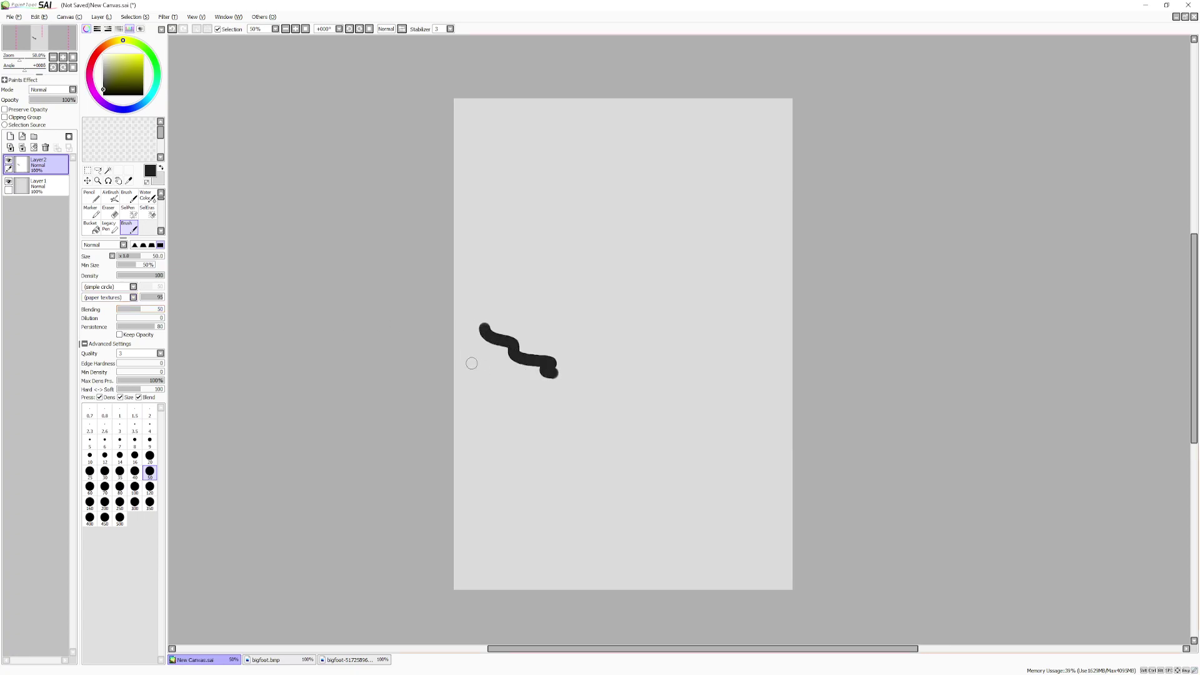
pyautogui.hotkey('ctrl', 'z')
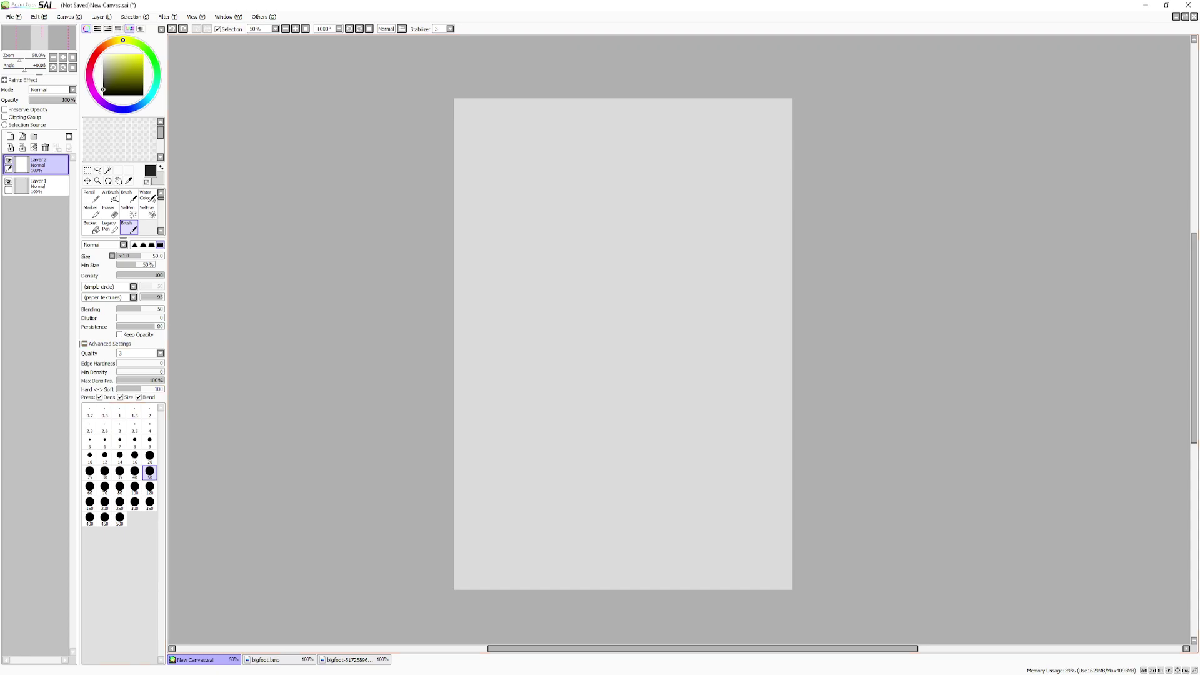
# Step: Look through the open canvases New Canvas.sai, bigfoot.bmp and the downloaded Bigfoot JPG, and check the Brush's texture list
pyautogui.click(266, 659)
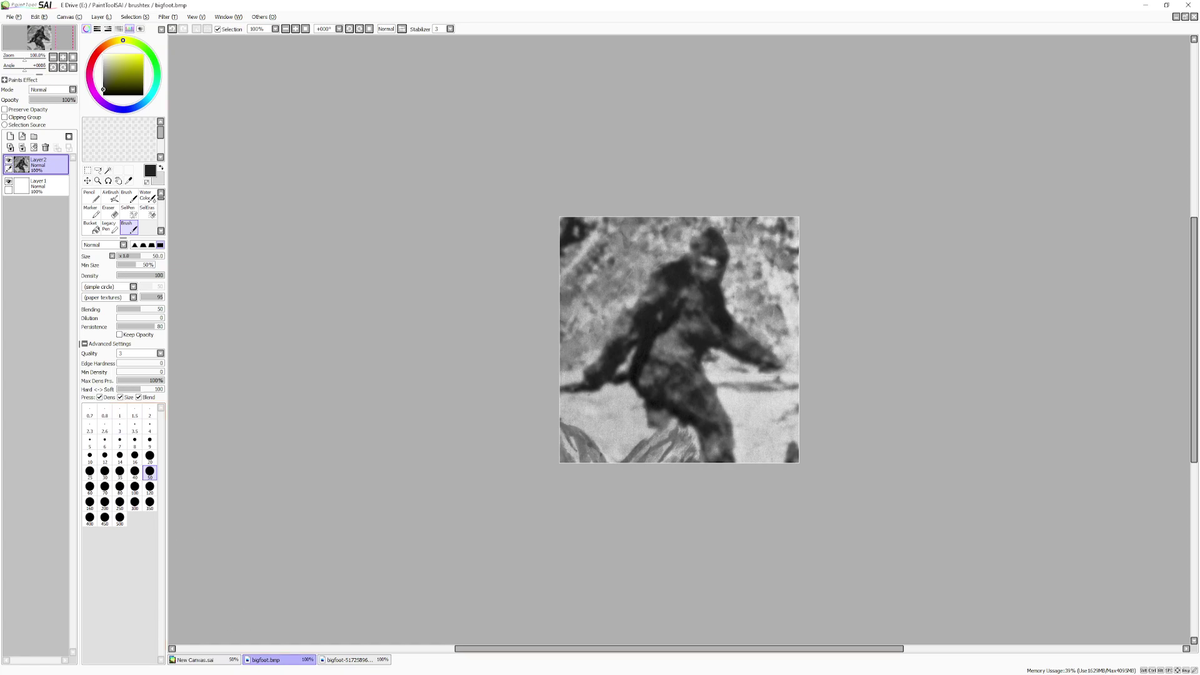
pyautogui.click(133, 297)
pyautogui.click(195, 659)
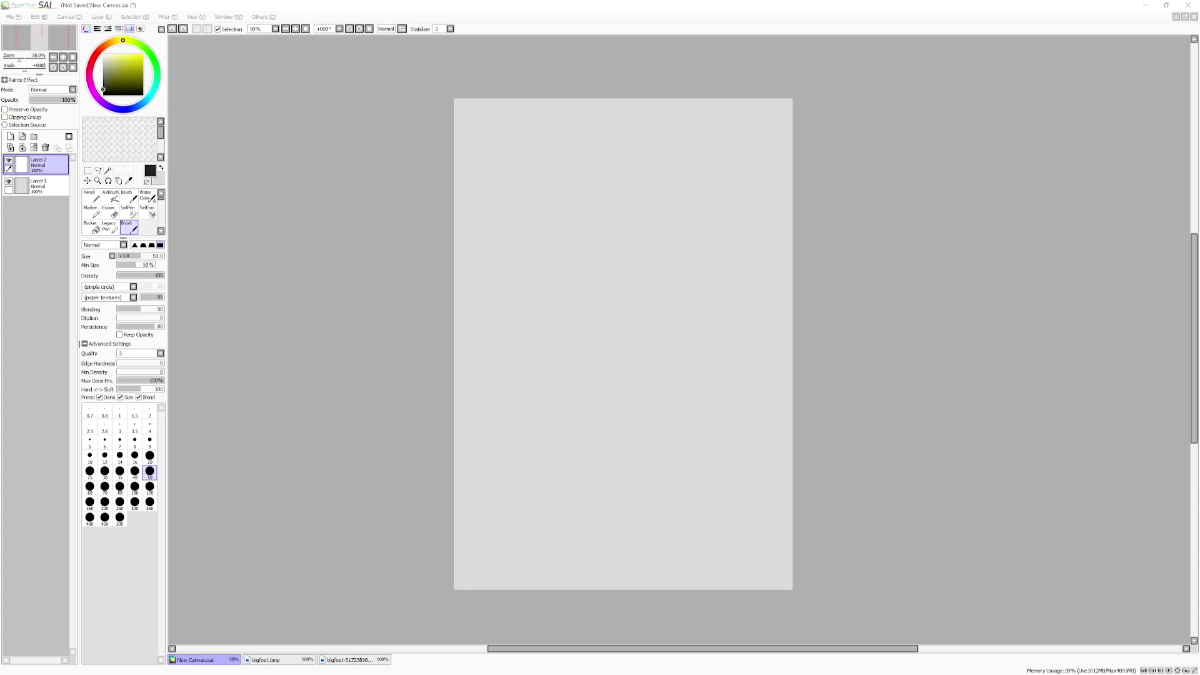
pyautogui.click(385, 637)
pyautogui.click(269, 660)
pyautogui.click(195, 659)
pyautogui.click(350, 660)
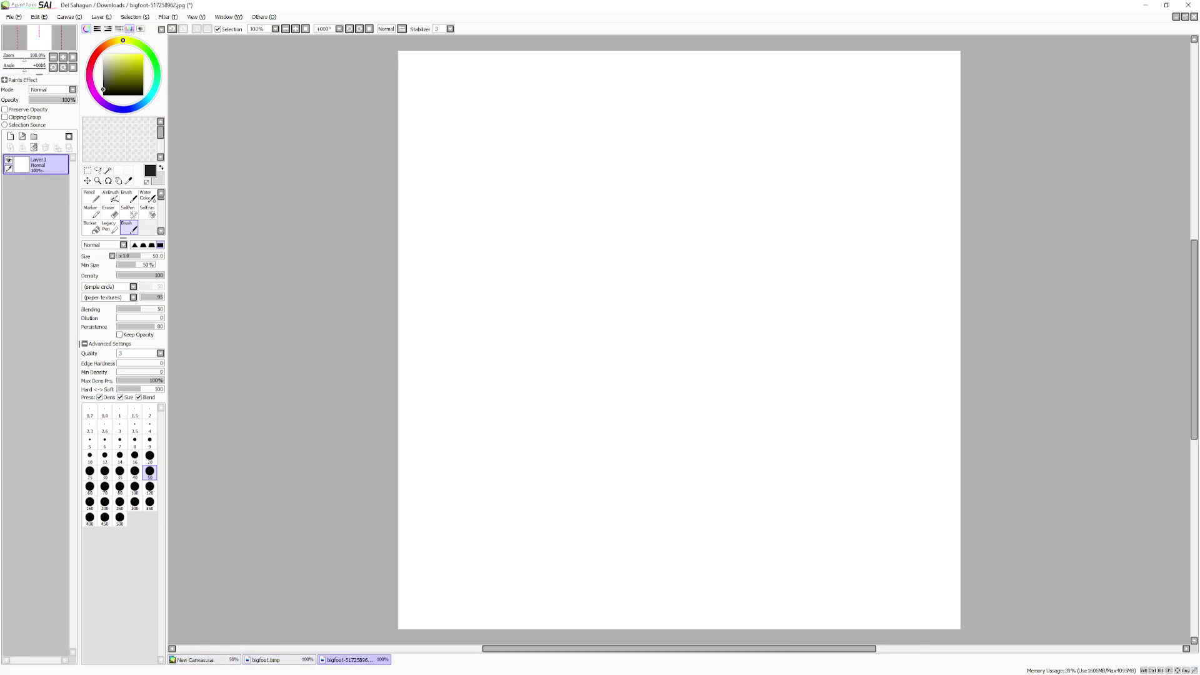
# Step: Close the bigfoot.bmp canvas and exit PaintTool SAI
pyautogui.click(268, 659)
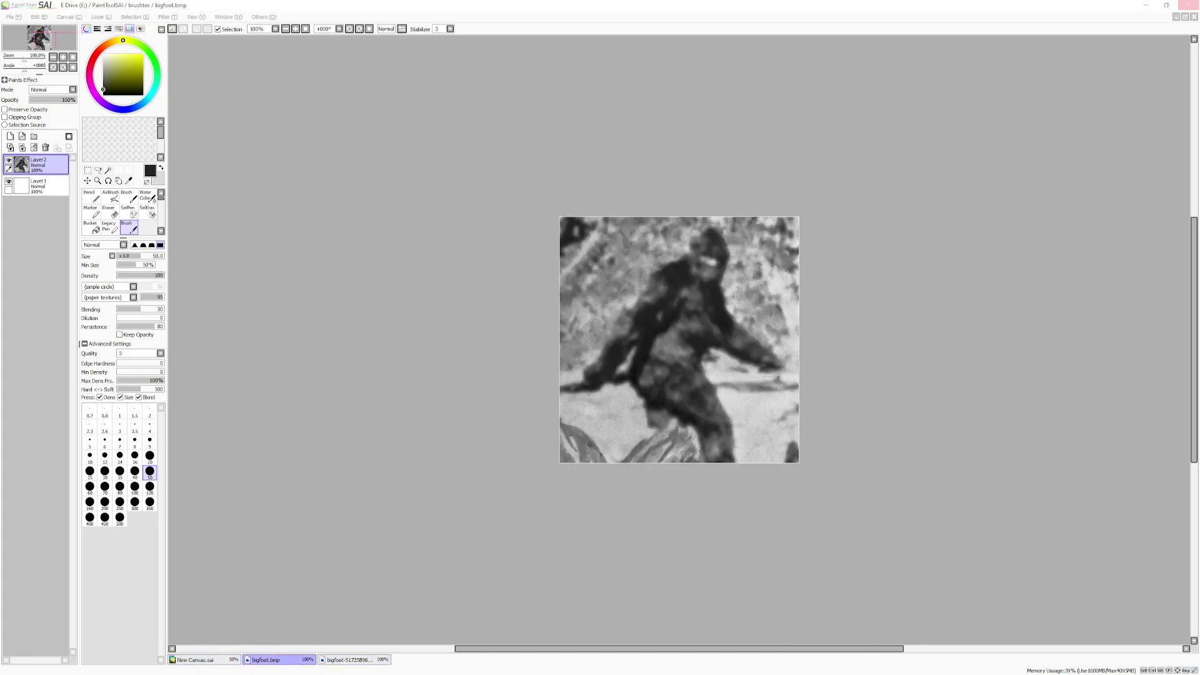
pyautogui.click(1194, 17)
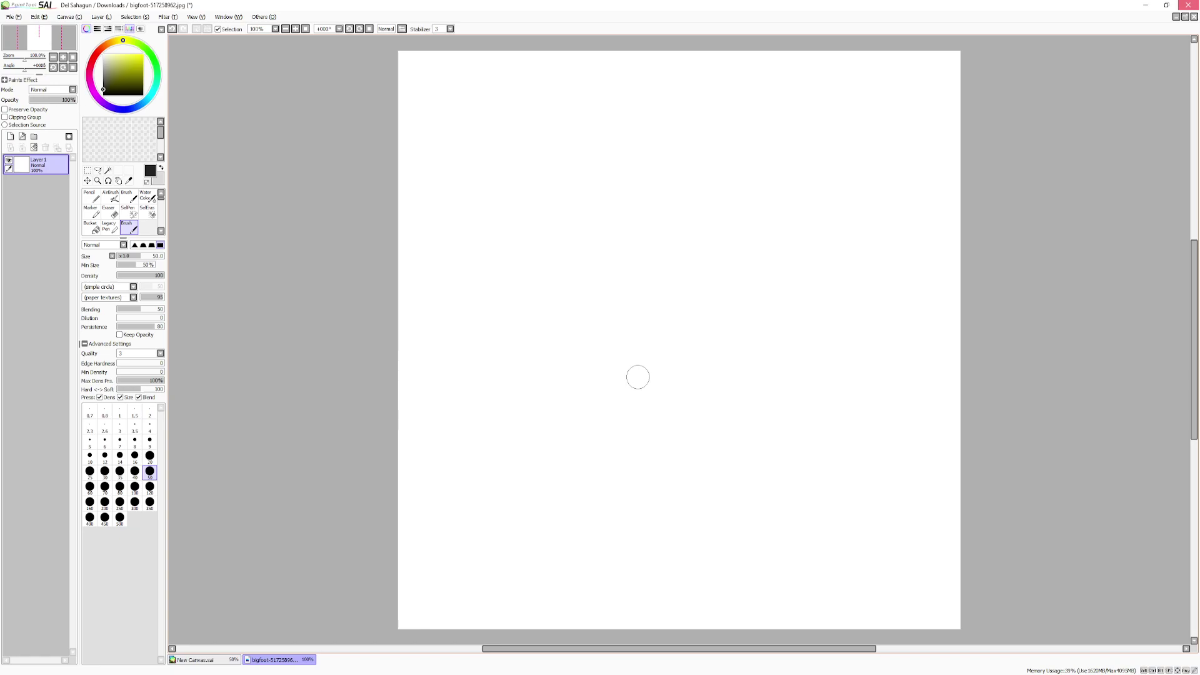
pyautogui.click(1188, 5)
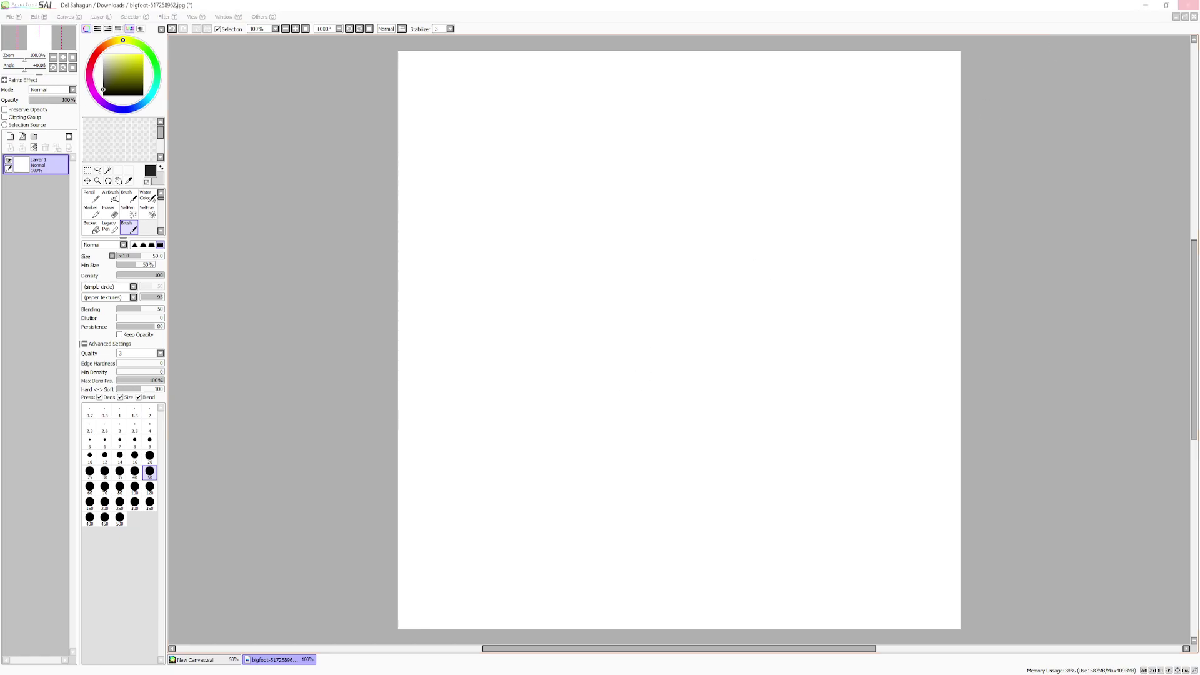
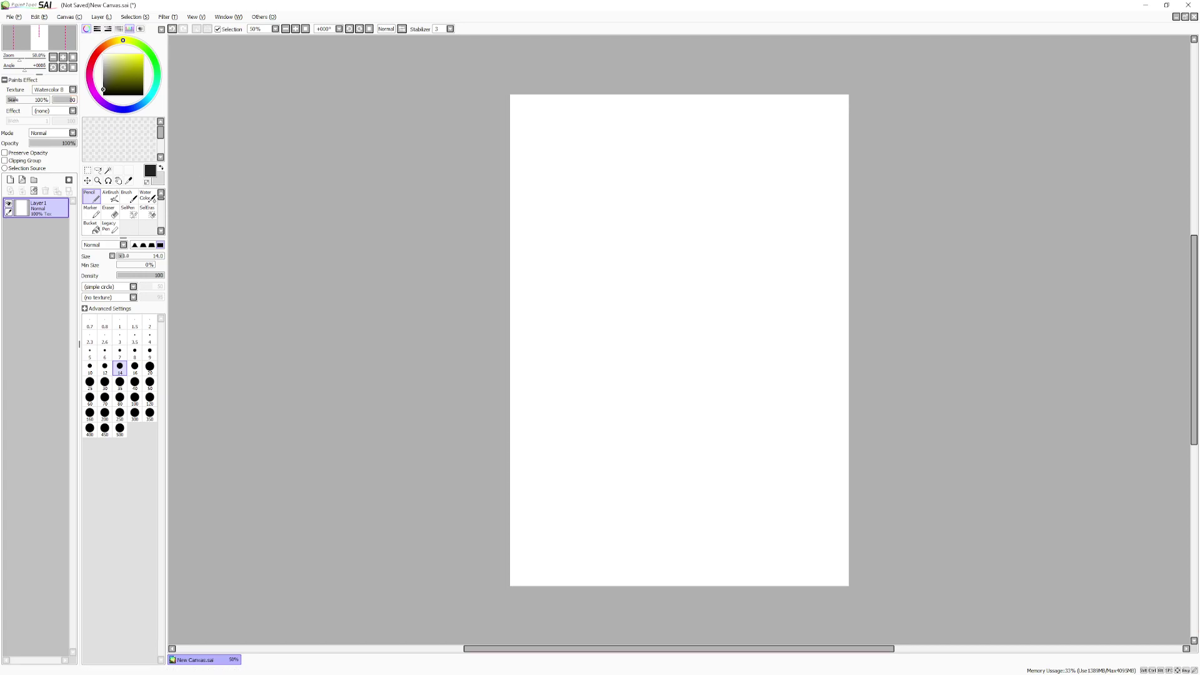
# Step: Adjust the strength of Layer1's watercolor texture, and reset the layer's texture to none
pyautogui.click(62, 100)
pyautogui.click(58, 100)
pyautogui.scroll(5, 53, 89)
pyautogui.scroll(2, 53, 89)
# Step: Select the Eraser and swap the foreground and background colours
pyautogui.press('e')
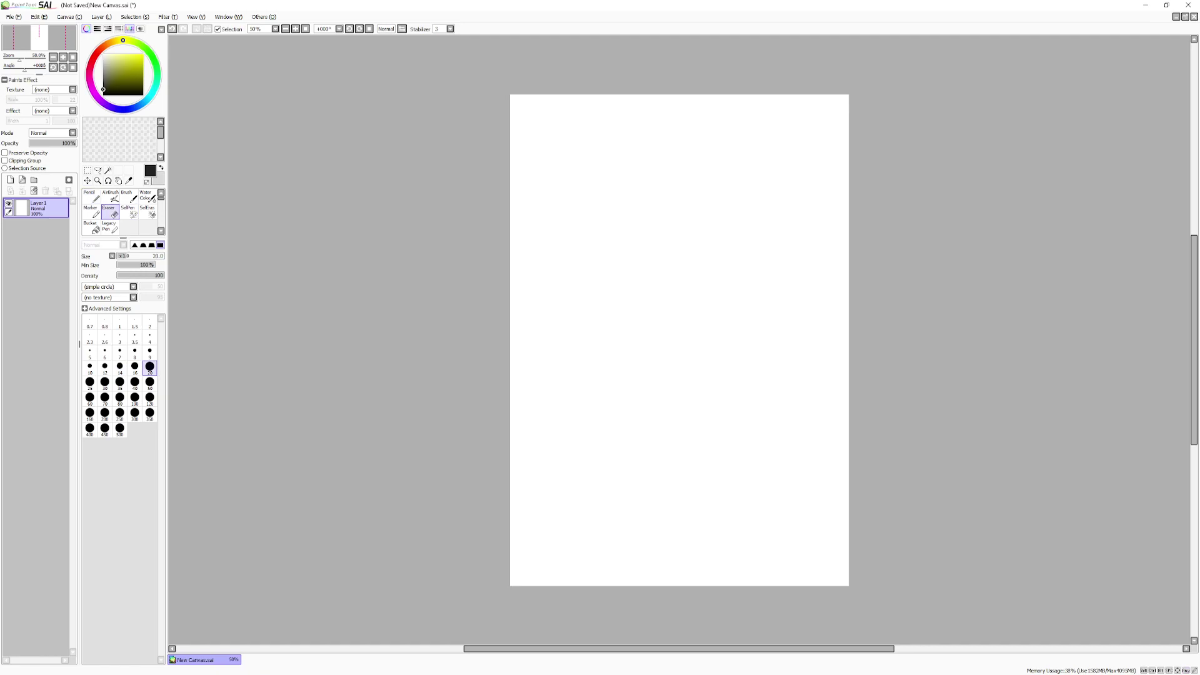
pyautogui.press('x')
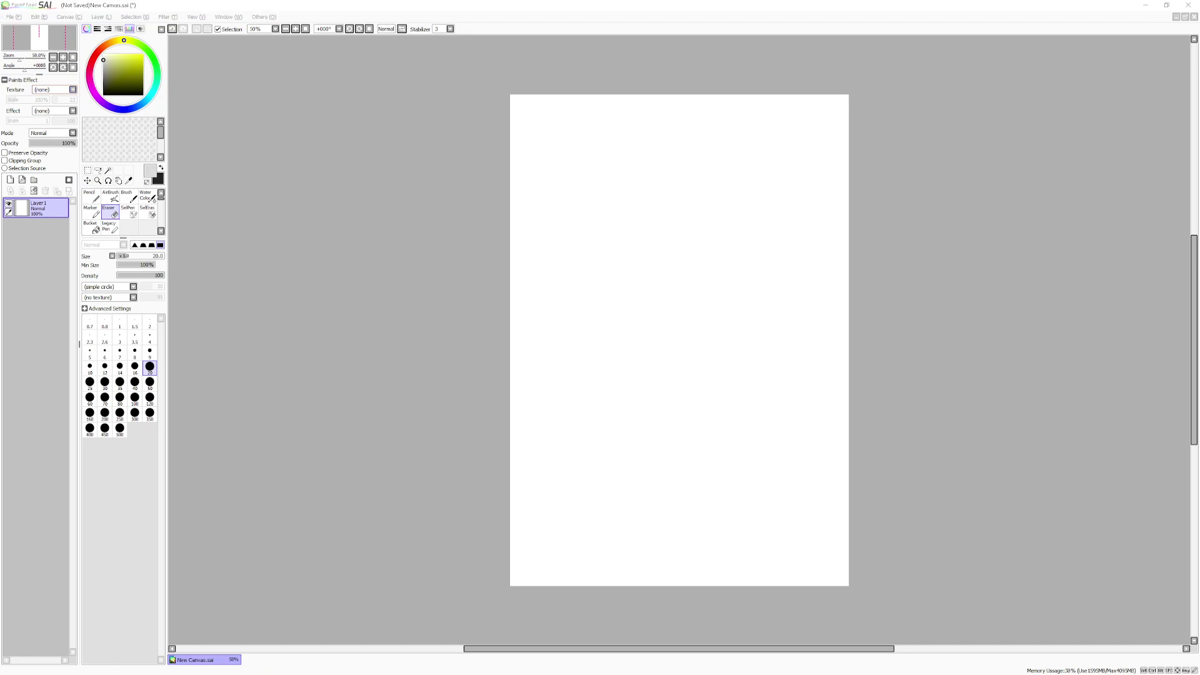
# Step: Create a second new canvas, clear its layer and close that canvas
pyautogui.press('Return')
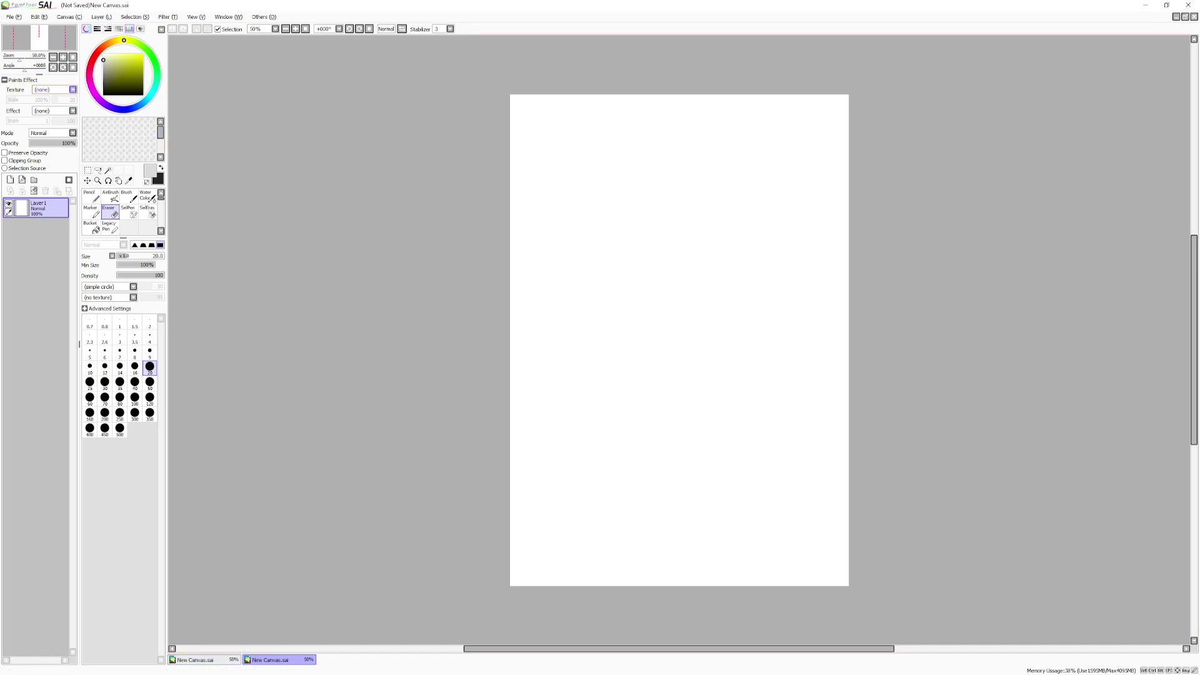
pyautogui.press('Delete')
pyautogui.click(1189, 5)
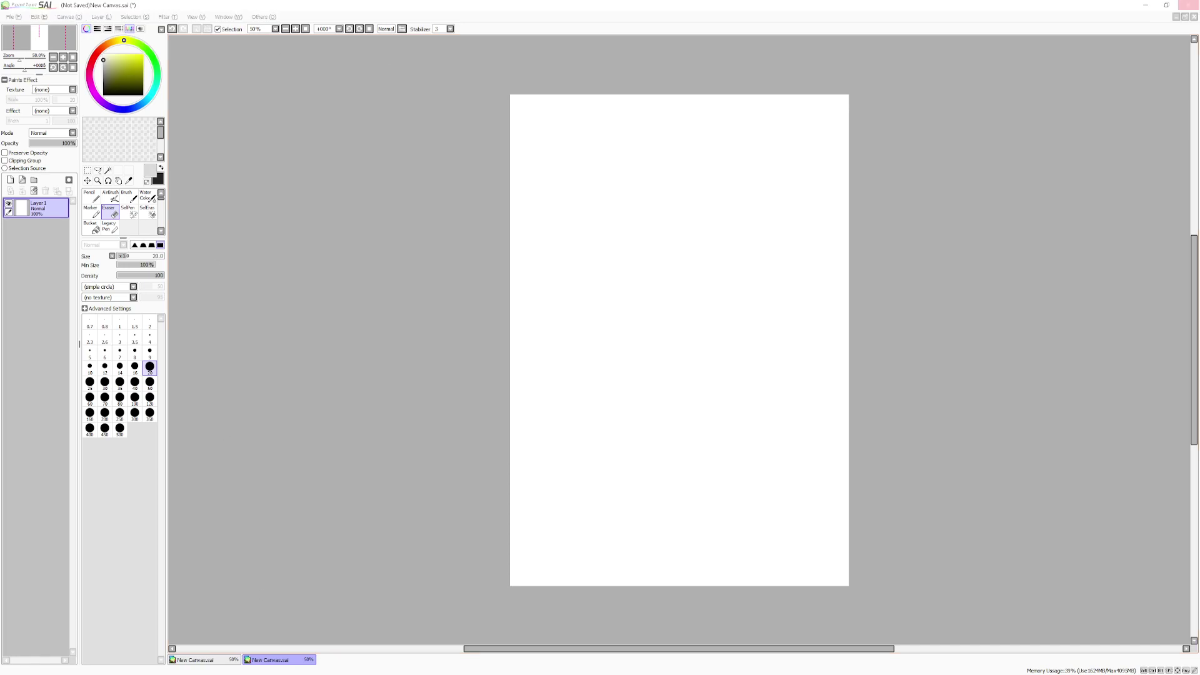
pyautogui.click(657, 371)
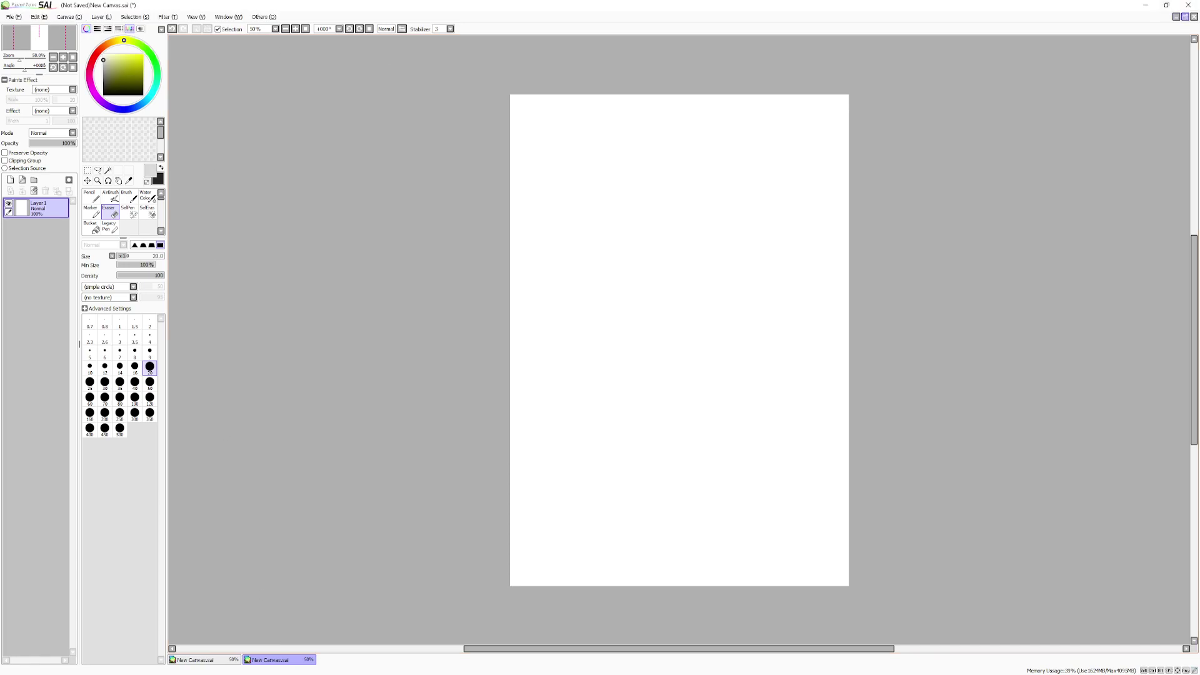
pyautogui.click(1194, 16)
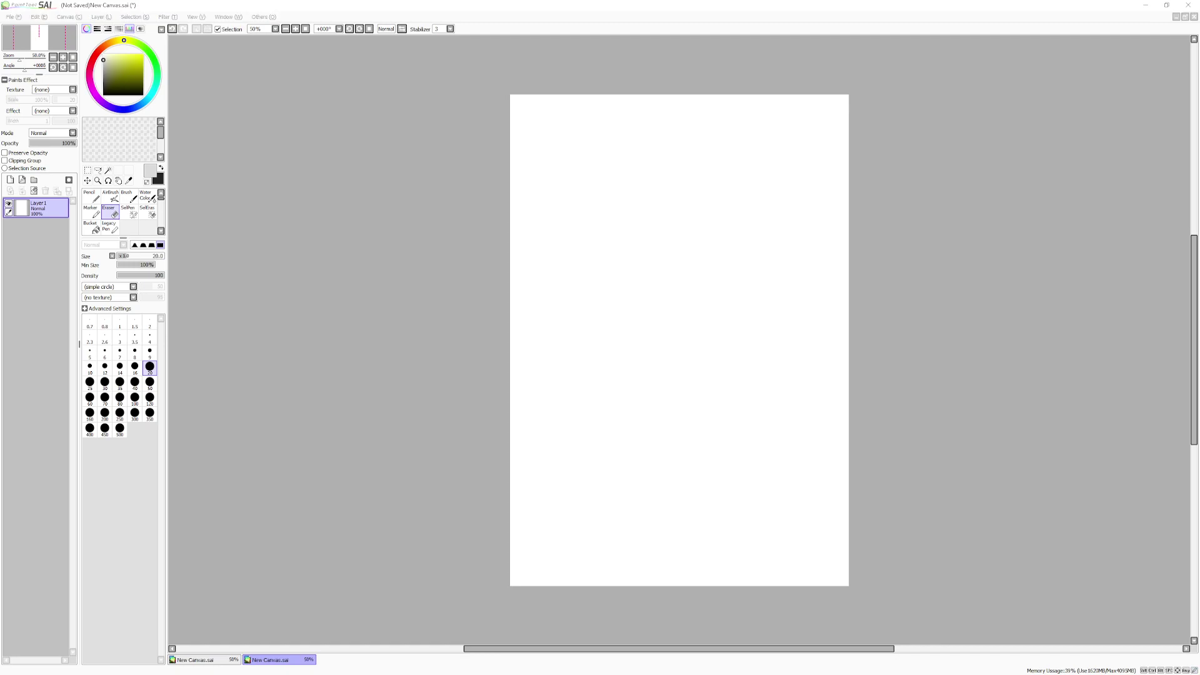
pyautogui.click(607, 379)
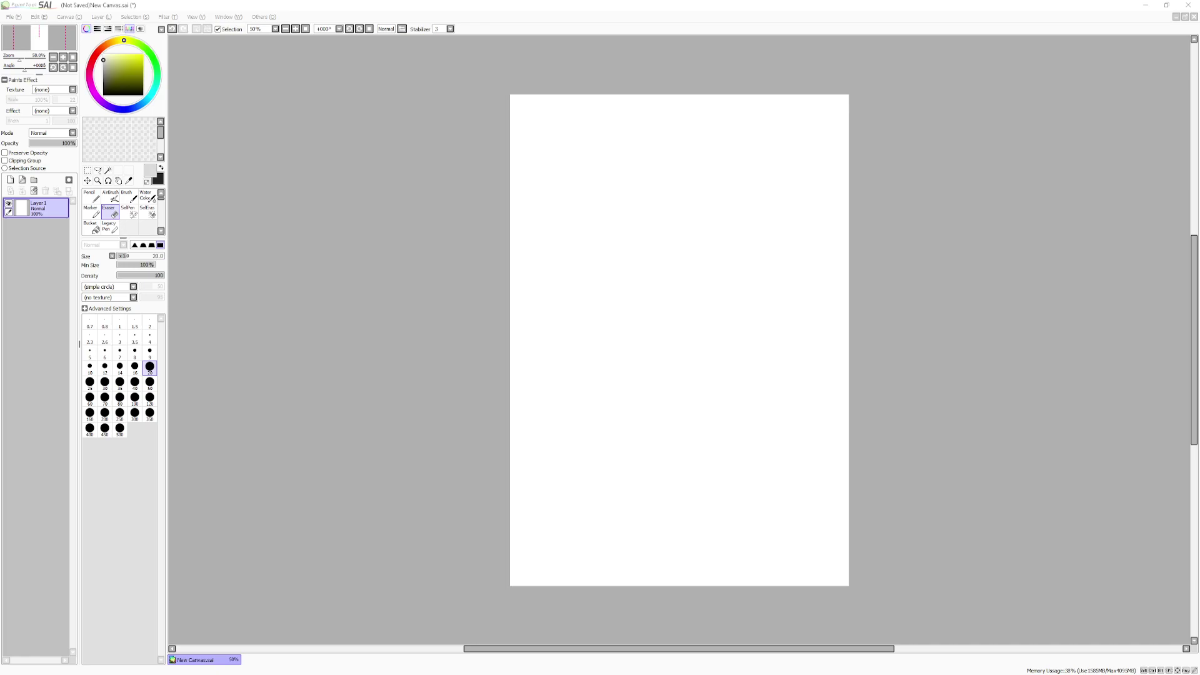
# Step: Set Layer1's texture to Paper, and draw a rectangular selection in the canvas's upper half and deselect it
pyautogui.press('m')
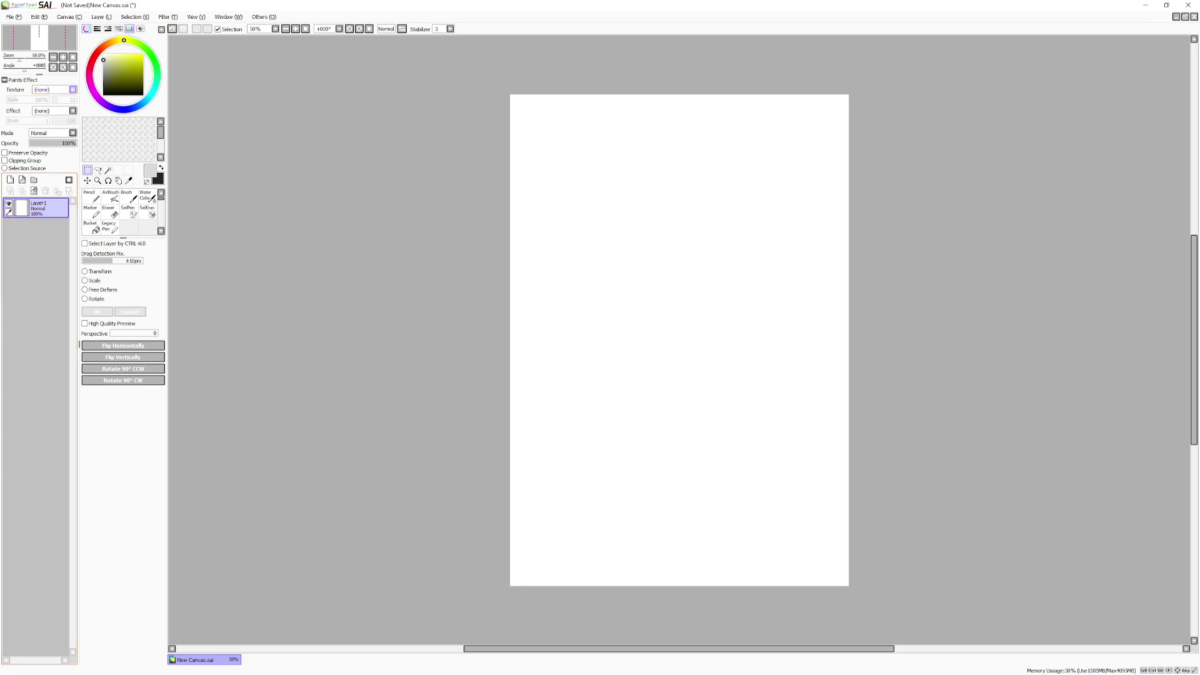
pyautogui.scroll(-1, 53, 89)
pyautogui.moveTo(561, 227); pyautogui.dragTo(668, 351)
pyautogui.hotkey('ctrl', 'd')
# Step: Draw two wavy light grey Pencil strokes at size 14 on the Paper-textured Layer1
pyautogui.click(91, 196)
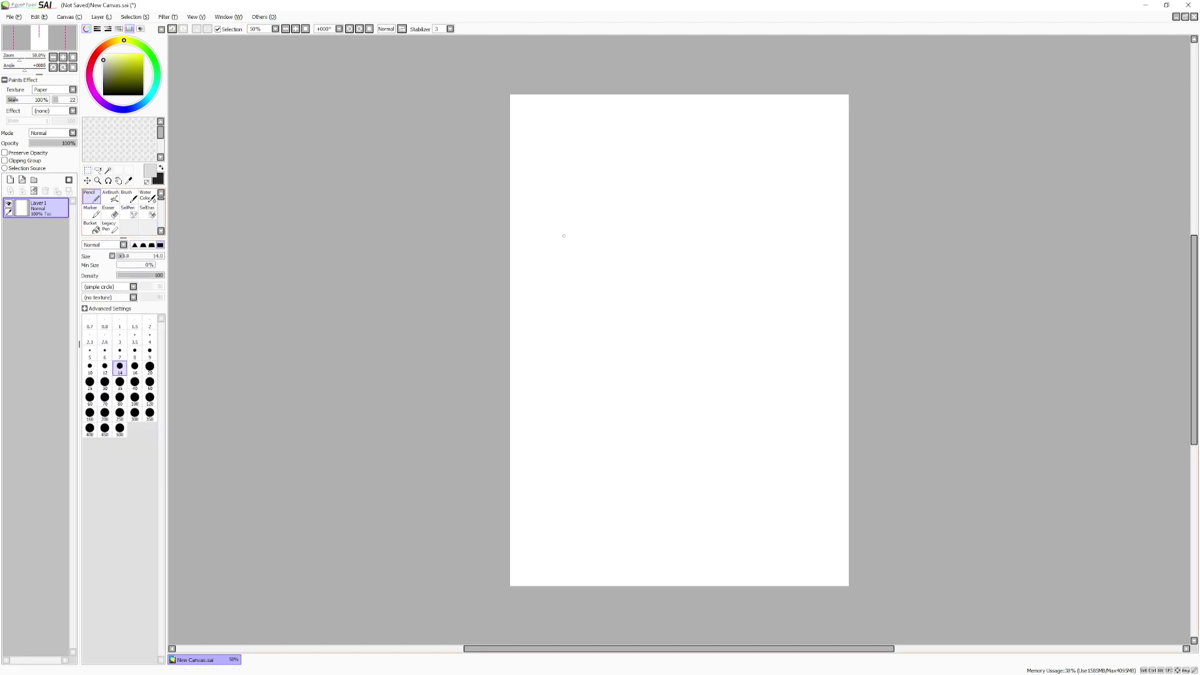
pyautogui.moveTo(574, 235)
pyautogui.mouseDown()
pyautogui.moveTo(583, 322)
pyautogui.moveTo(626, 374)
pyautogui.mouseUp()
pyautogui.moveTo(665, 301)
pyautogui.mouseDown()
pyautogui.moveTo(724, 369)
pyautogui.moveTo(741, 373)
pyautogui.mouseUp()
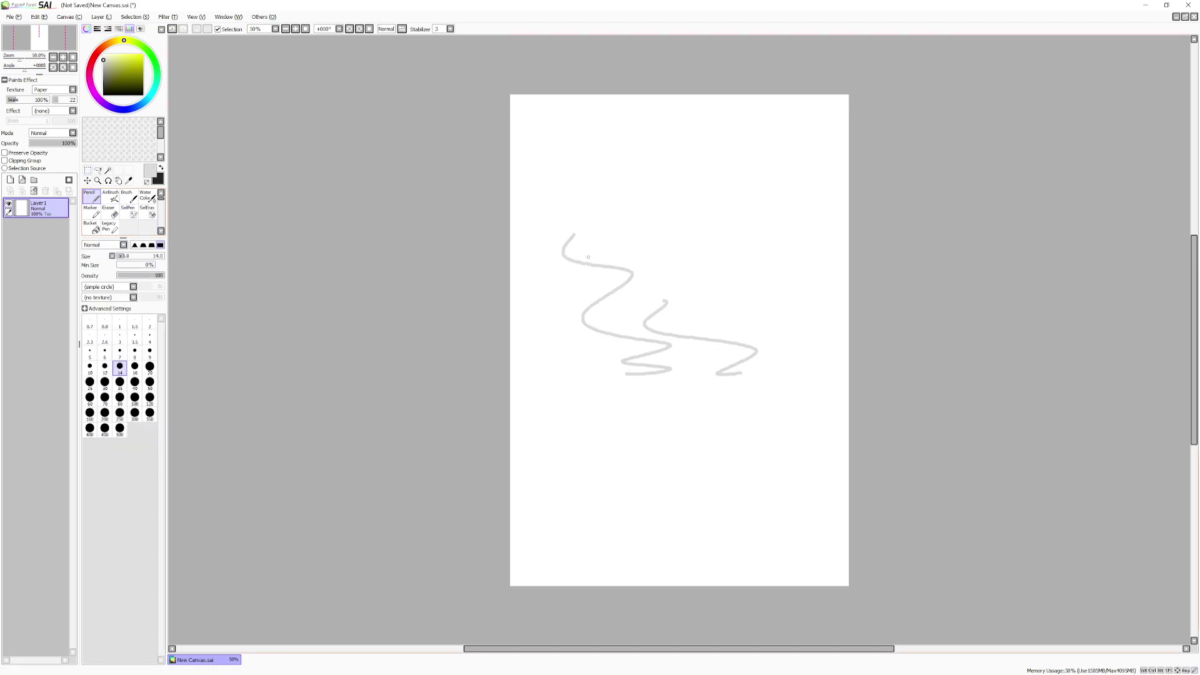
# Step: Undo the two wavy light grey strokes on Layer1 and reselect the Pencil
pyautogui.hotkey('ctrl', 'z')
pyautogui.hotkey('ctrl', 'z')
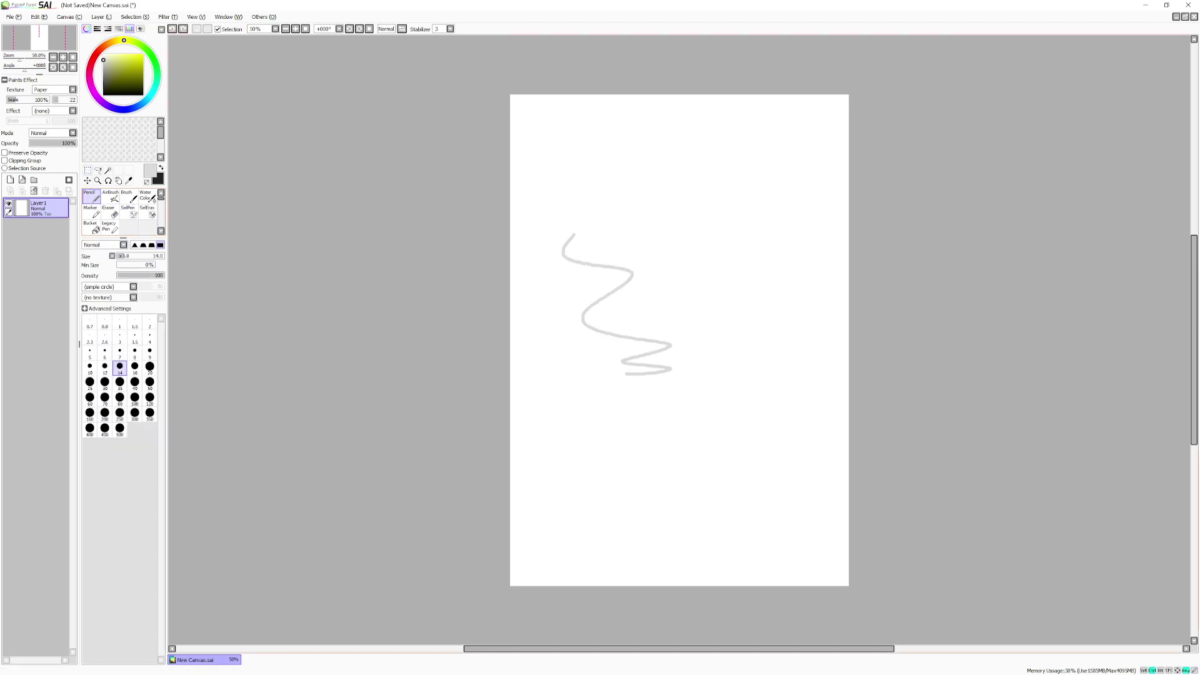
pyautogui.press('e')
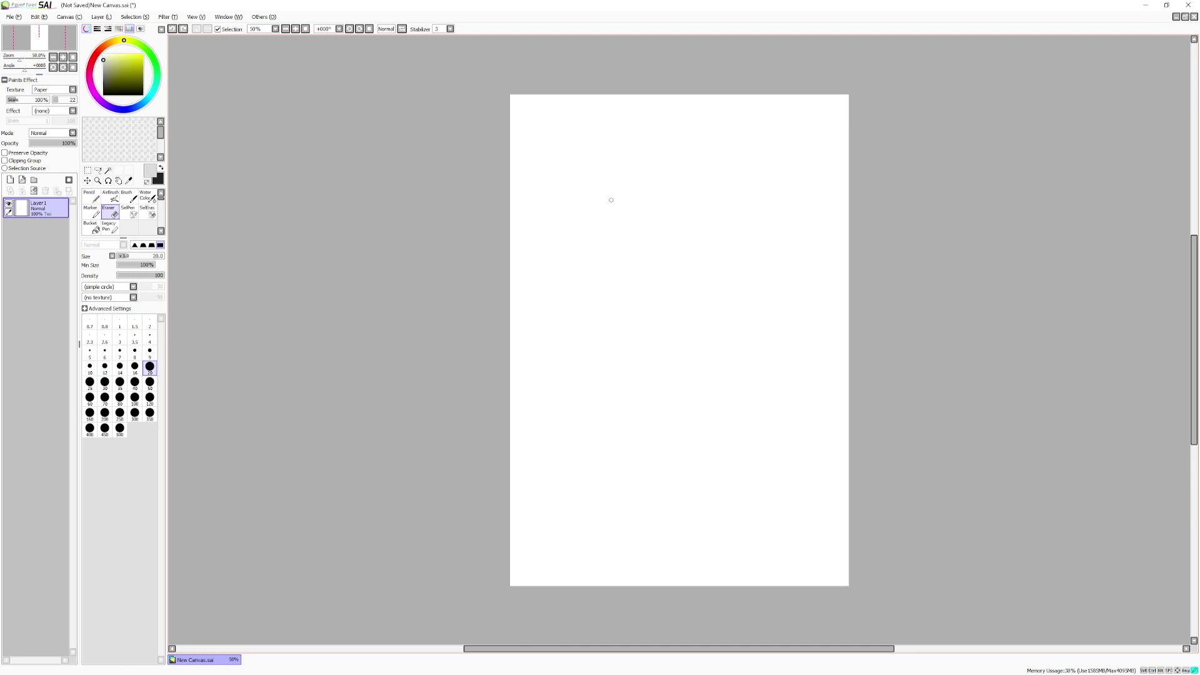
pyautogui.press('n')
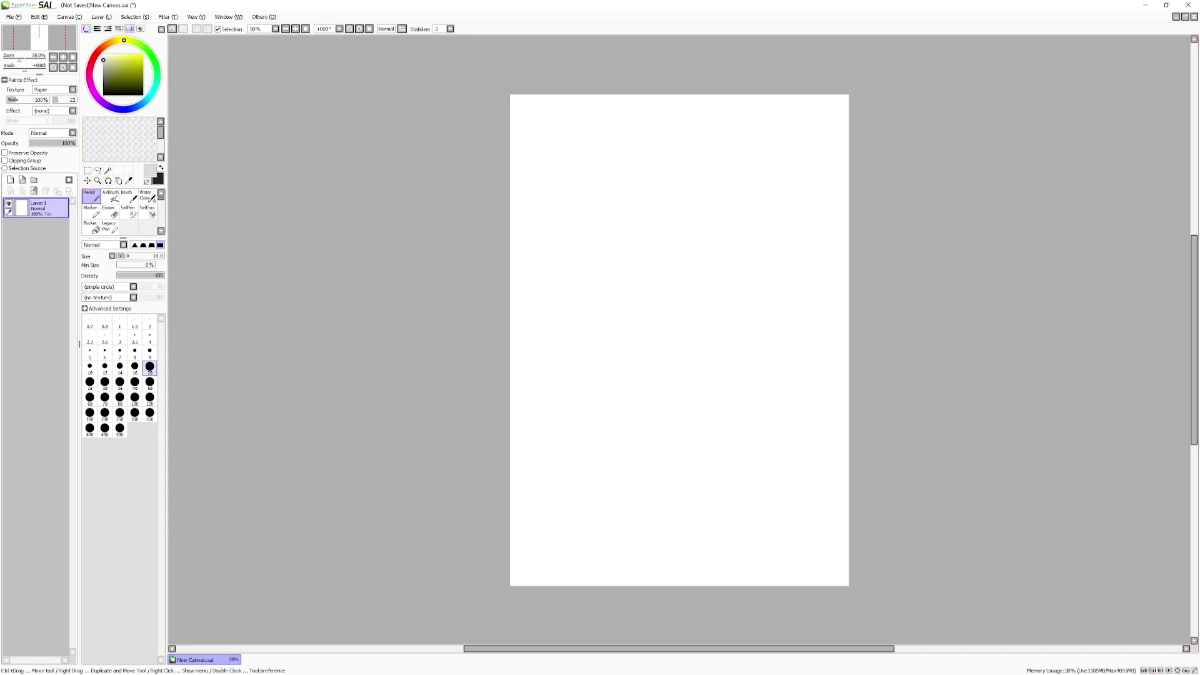
# Step: Try two curvy light grey Pencil strokes down the Paper-textured canvas, and undo both
pyautogui.moveTo(670, 173)
pyautogui.mouseDown()
pyautogui.moveTo(677, 275)
pyautogui.moveTo(730, 426)
pyautogui.mouseUp()
pyautogui.moveTo(627, 204); pyautogui.dragTo(650, 411)
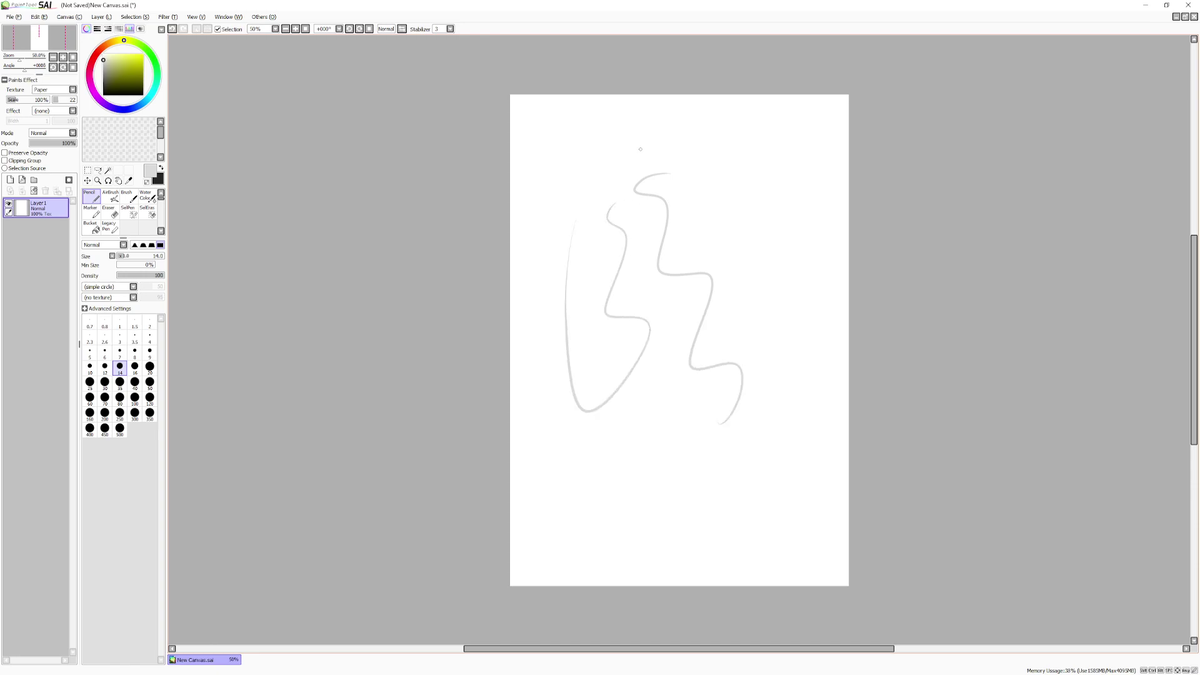
pyautogui.hotkey('ctrl', 'z')
pyautogui.hotkey('ctrl', 'z')
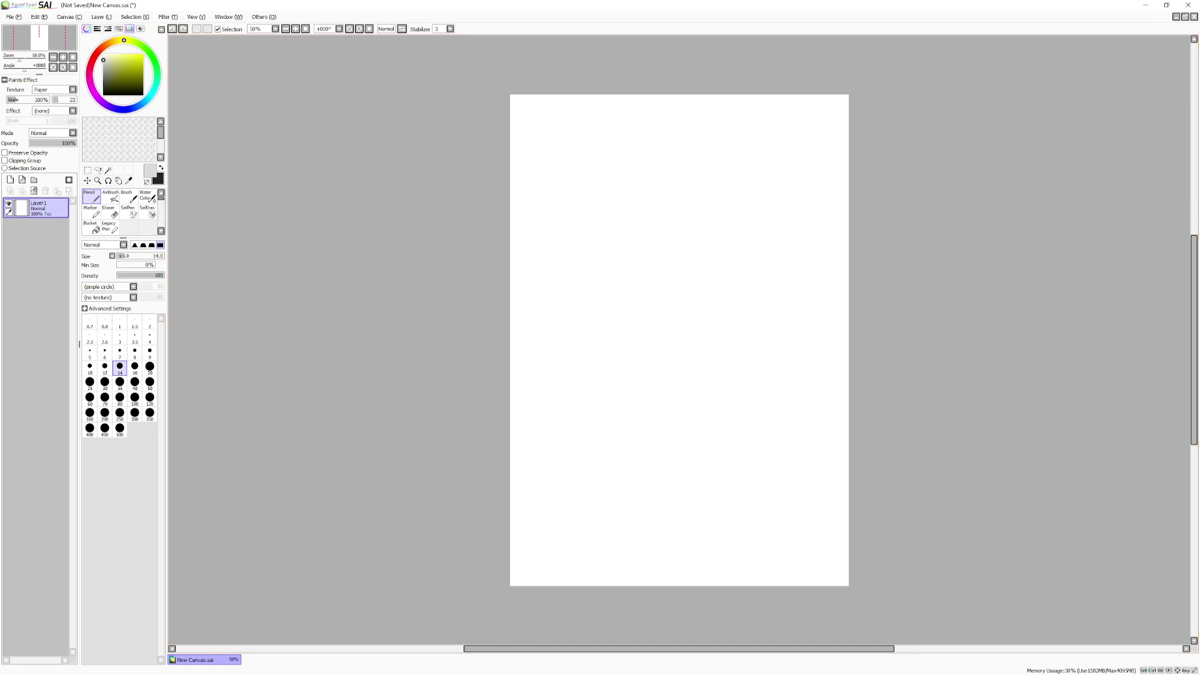
# Step: Set the foreground colour to black, try one wavy Pencil stroke on the canvas and undo it
pyautogui.click(103, 94)
pyautogui.moveTo(607, 257); pyautogui.dragTo(671, 510)
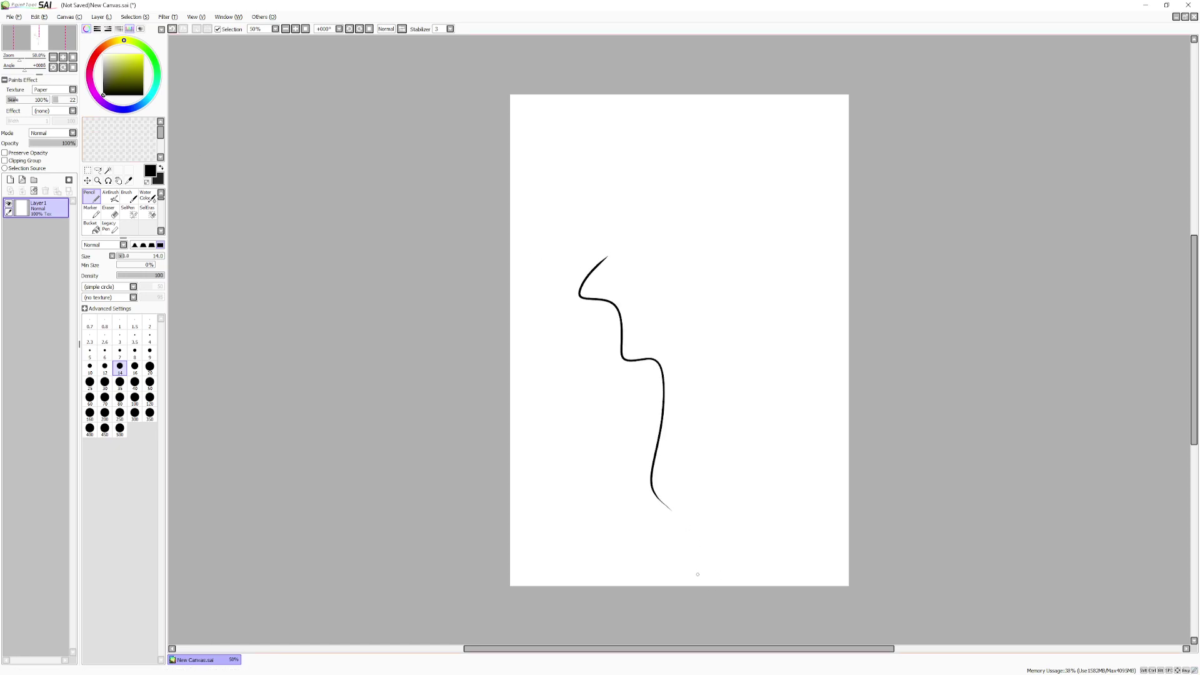
pyautogui.hotkey('ctrl', 'z')
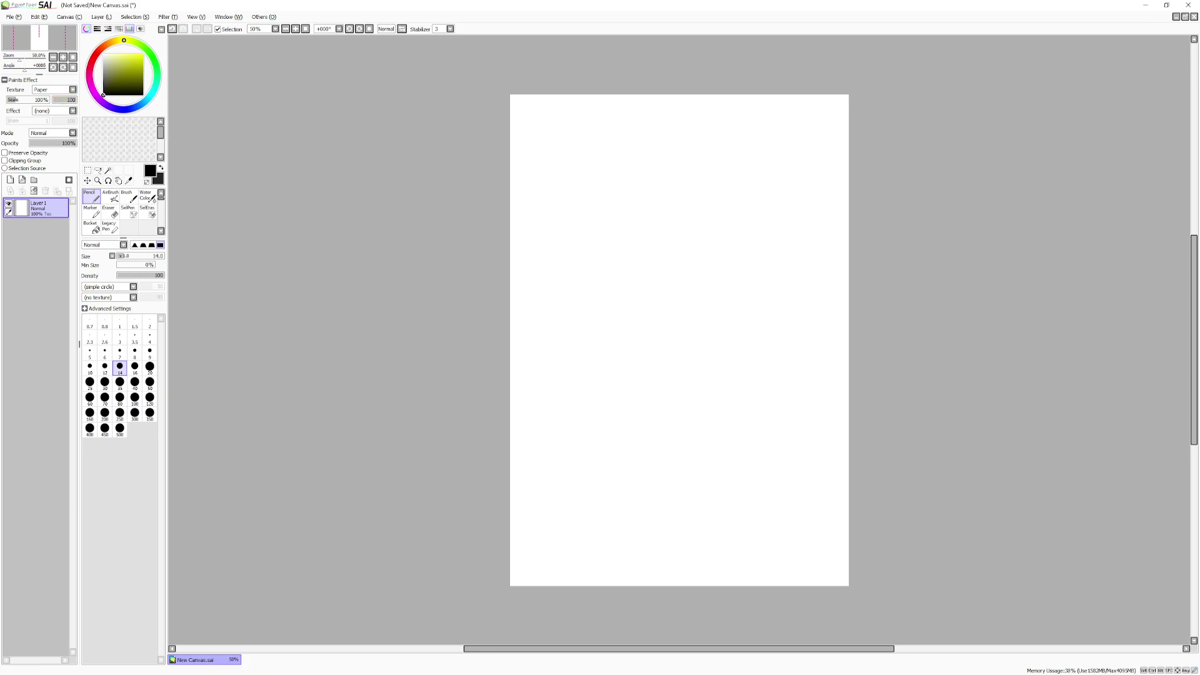
# Step: Scribble several black Pencil strokes on Layer1 with the Paper texture at strength 100, and undo them all
pyautogui.moveTo(610, 286)
pyautogui.mouseDown()
pyautogui.moveTo(623, 370)
pyautogui.moveTo(702, 414)
pyautogui.mouseUp()
pyautogui.moveTo(653, 250); pyautogui.dragTo(700, 338)
pyautogui.moveTo(725, 350); pyautogui.dragTo(704, 488)
pyautogui.moveTo(750, 210); pyautogui.dragTo(700, 356)
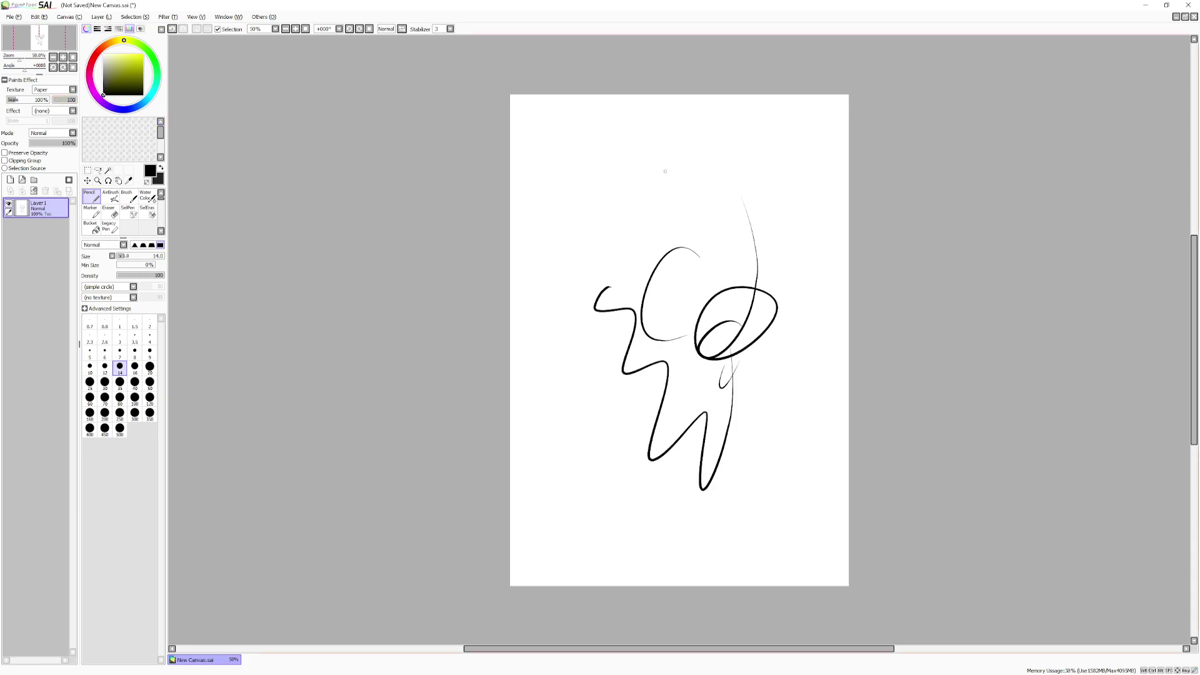
pyautogui.hotkey('ctrl', 'z')
pyautogui.hotkey('ctrl', 'z')
pyautogui.hotkey('ctrl', 'z')
pyautogui.hotkey('ctrl', 'z')
pyautogui.hotkey('ctrl', 'z')
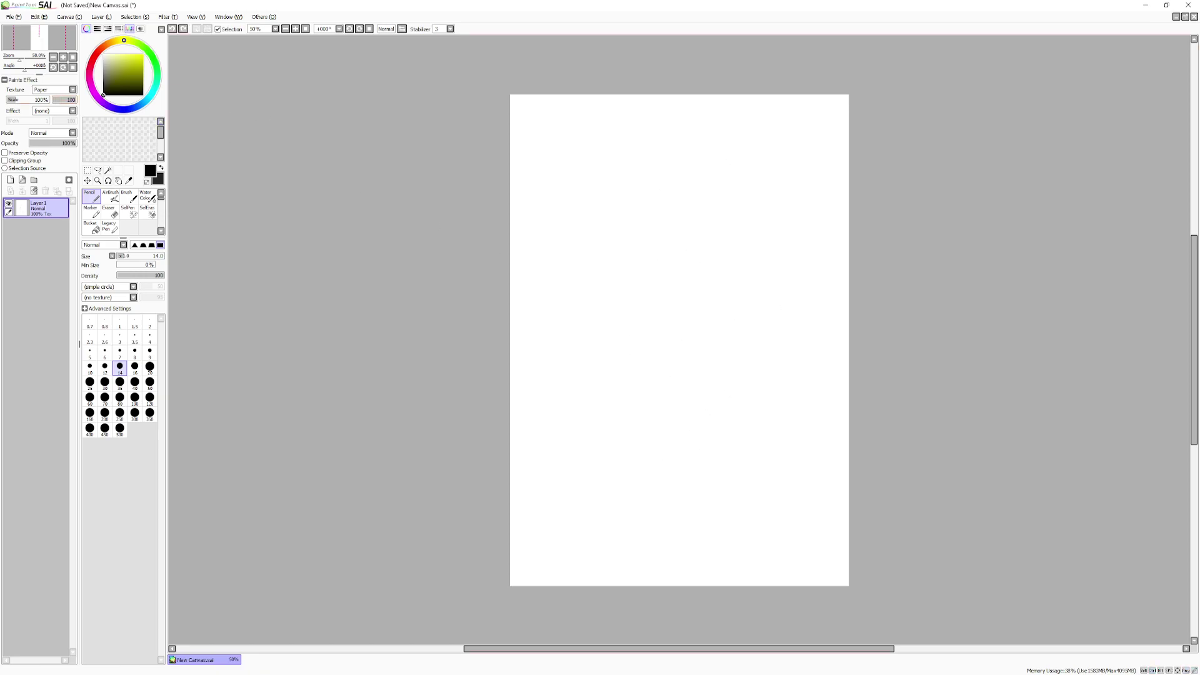
# Step: Set the Paper texture strength to 22 and the layer effect to Fringe, testing with black Pencil strokes and undoing them
pyautogui.moveTo(554, 279)
pyautogui.mouseDown()
pyautogui.moveTo(594, 368)
pyautogui.moveTo(706, 453)
pyautogui.mouseUp()
pyautogui.hotkey('ctrl', 'z')
pyautogui.moveTo(48, 99); pyautogui.dragTo(16, 99)
pyautogui.click(58, 99)
pyautogui.scroll(-1, 53, 110)
pyautogui.moveTo(415, 194); pyautogui.dragTo(718, 402)
pyautogui.hotkey('ctrl', 'z')
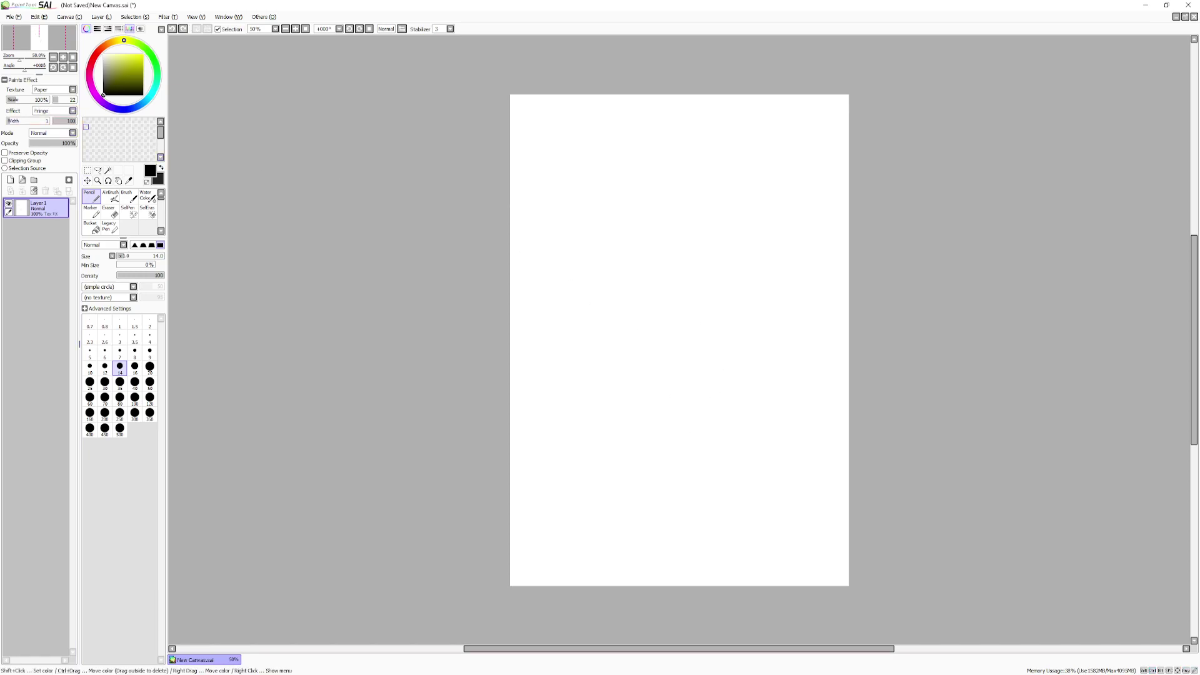
# Step: Try a different Fringe width on Layer1 with a black Pencil stroke, undo the stroke and keep the Normal blending mode
pyautogui.moveTo(9, 121); pyautogui.dragTo(50, 120)
pyautogui.moveTo(476, 236); pyautogui.dragTo(717, 441)
pyautogui.hotkey('ctrl', 'z')
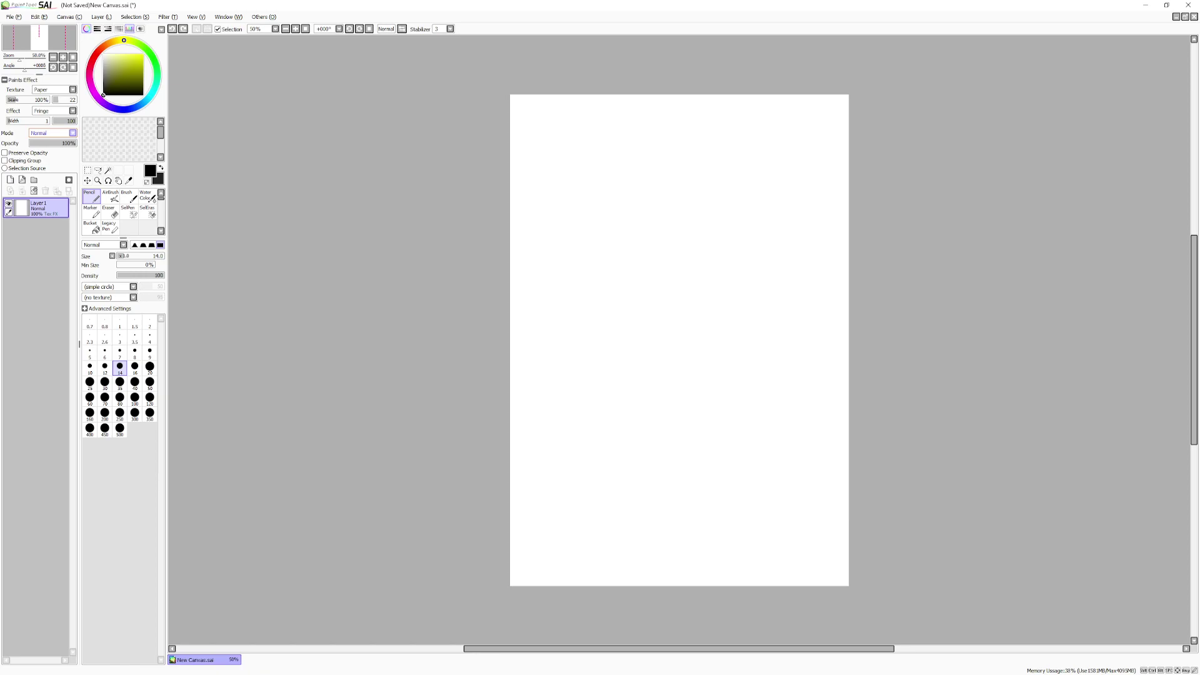
pyautogui.scroll(-2, 73, 132)
pyautogui.scroll(2, 73, 132)
pyautogui.scroll(1, 72, 90)
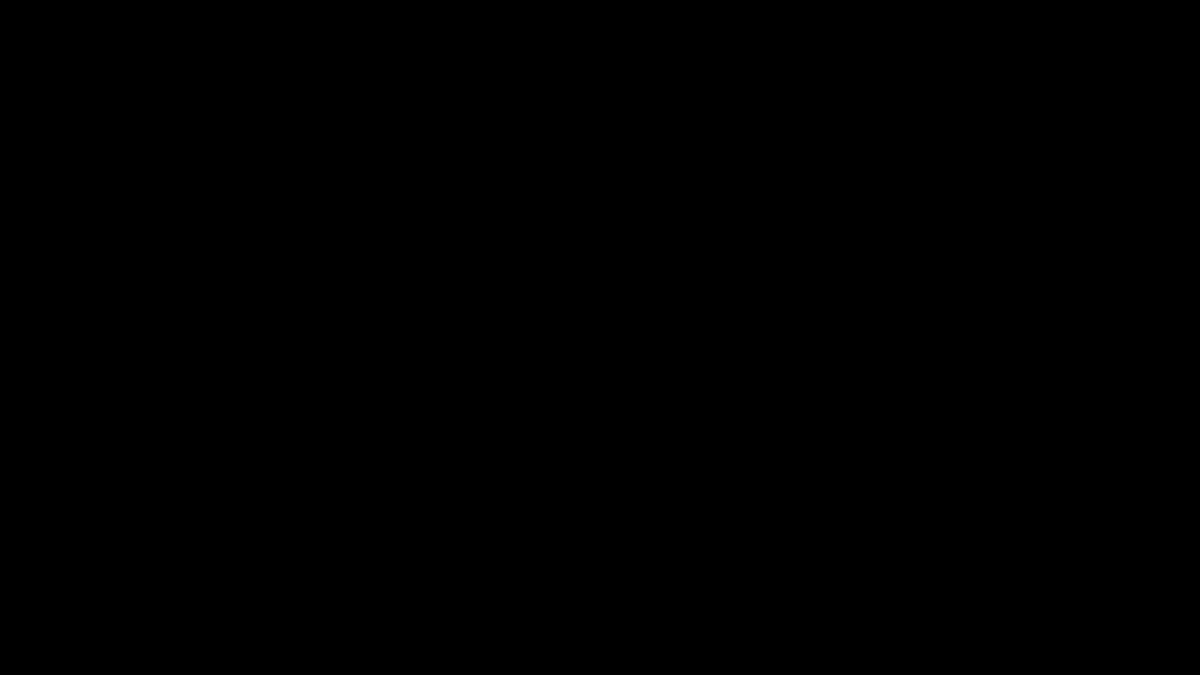
# Step: Undo a black test stroke on the bigfoot-textured Layer1, and fill the layer with light grey using the Bucket
pyautogui.moveTo(551, 233); pyautogui.dragTo(550, 340)
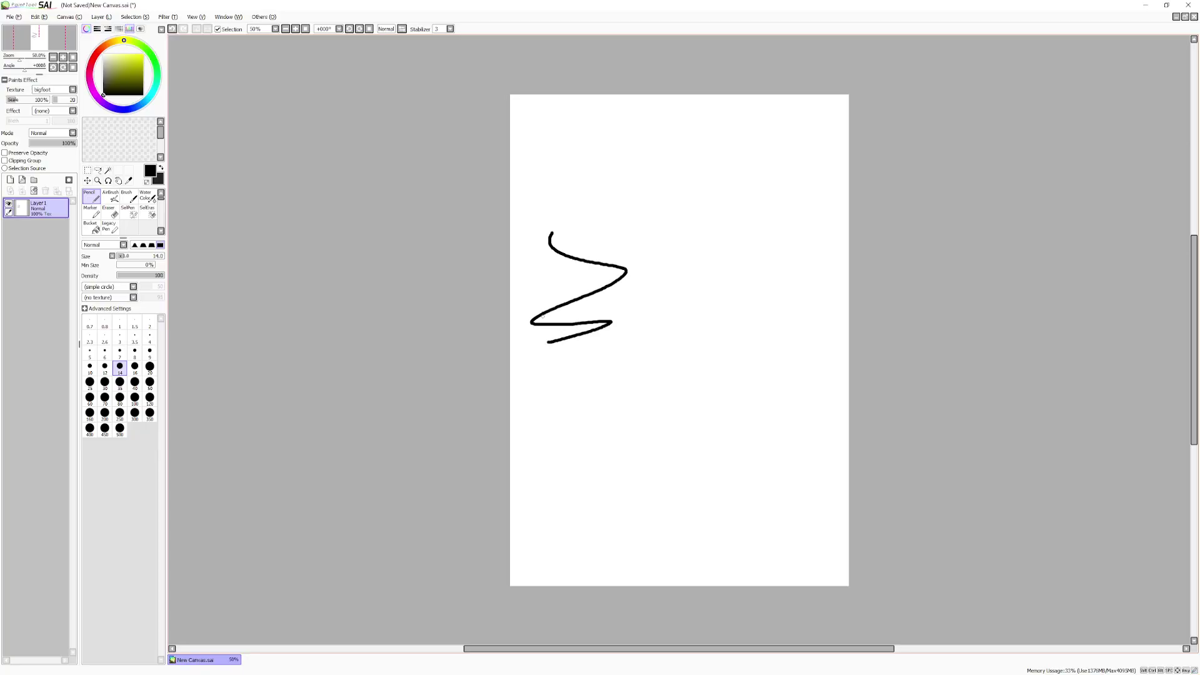
pyautogui.hotkey('ctrl', 'z')
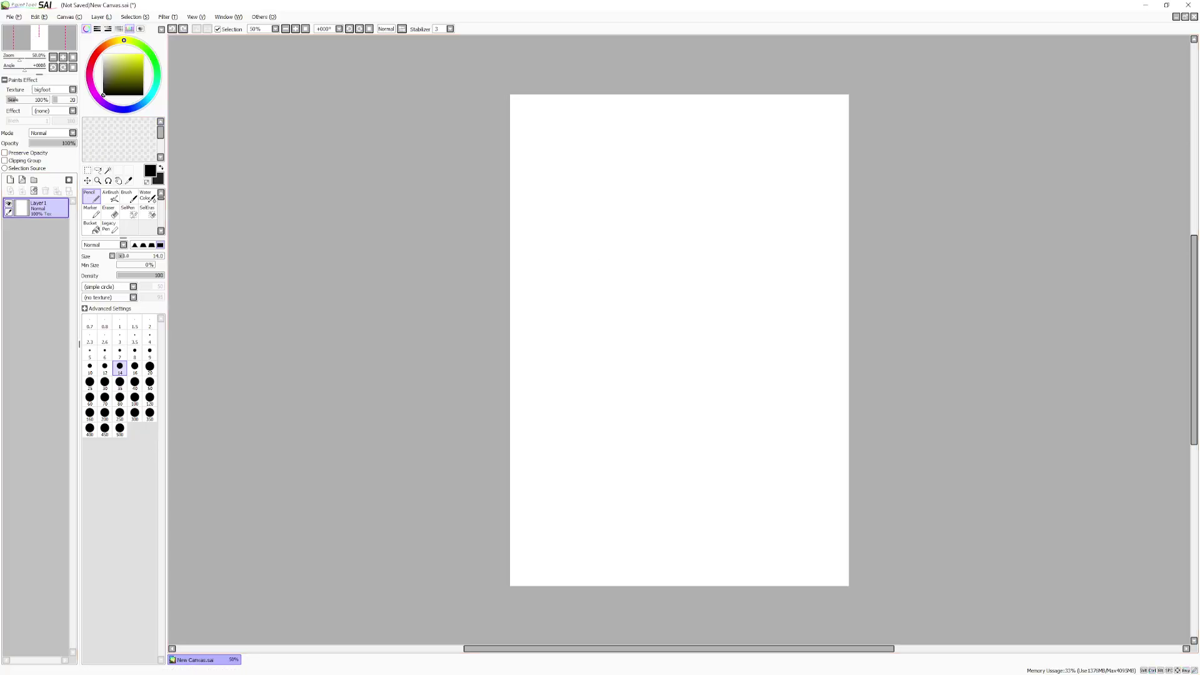
pyautogui.press('x')
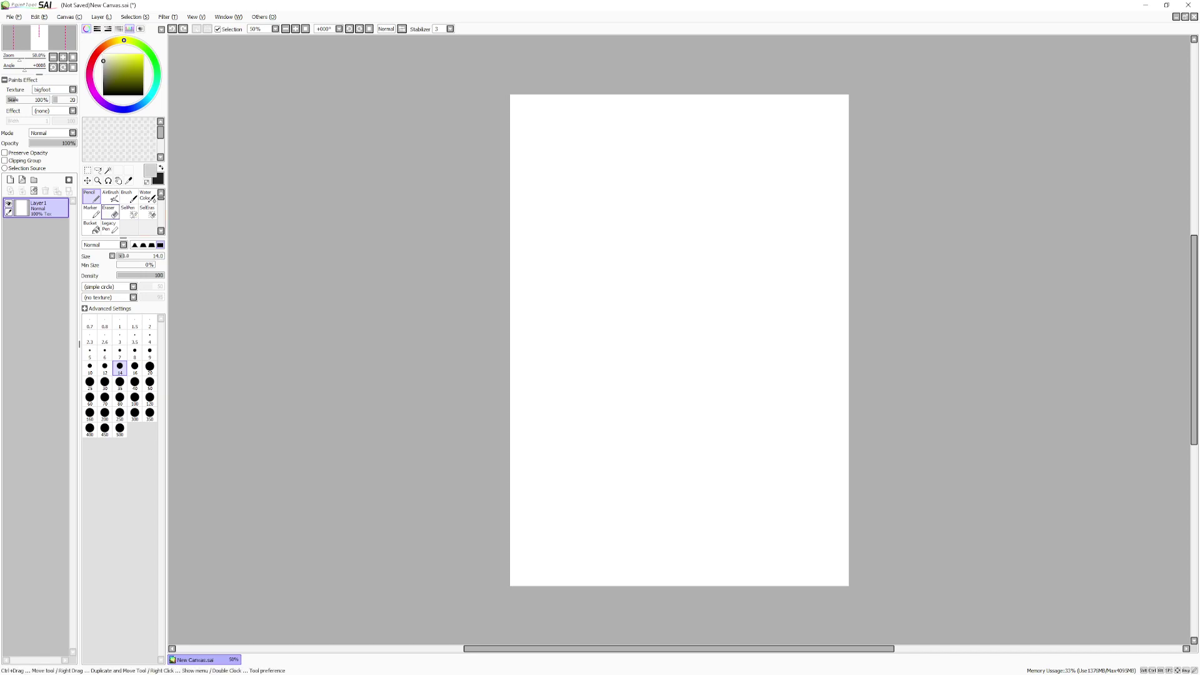
pyautogui.click(91, 227)
pyautogui.click(679, 340)
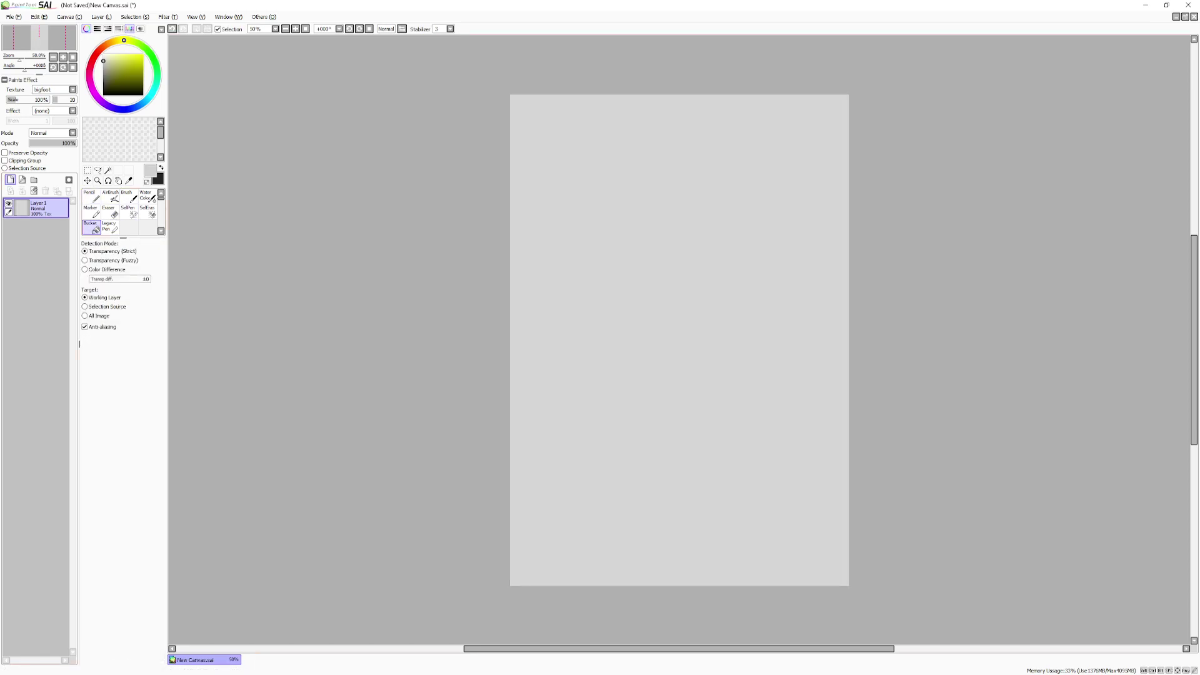
# Step: Set the bigfoot texture strength to 100, and try a black Pencil stroke on the grey fill before undoing it
pyautogui.moveTo(19, 99); pyautogui.dragTo(76, 99)
pyautogui.hotkey('ctrl', 'z')
pyautogui.click(90, 196)
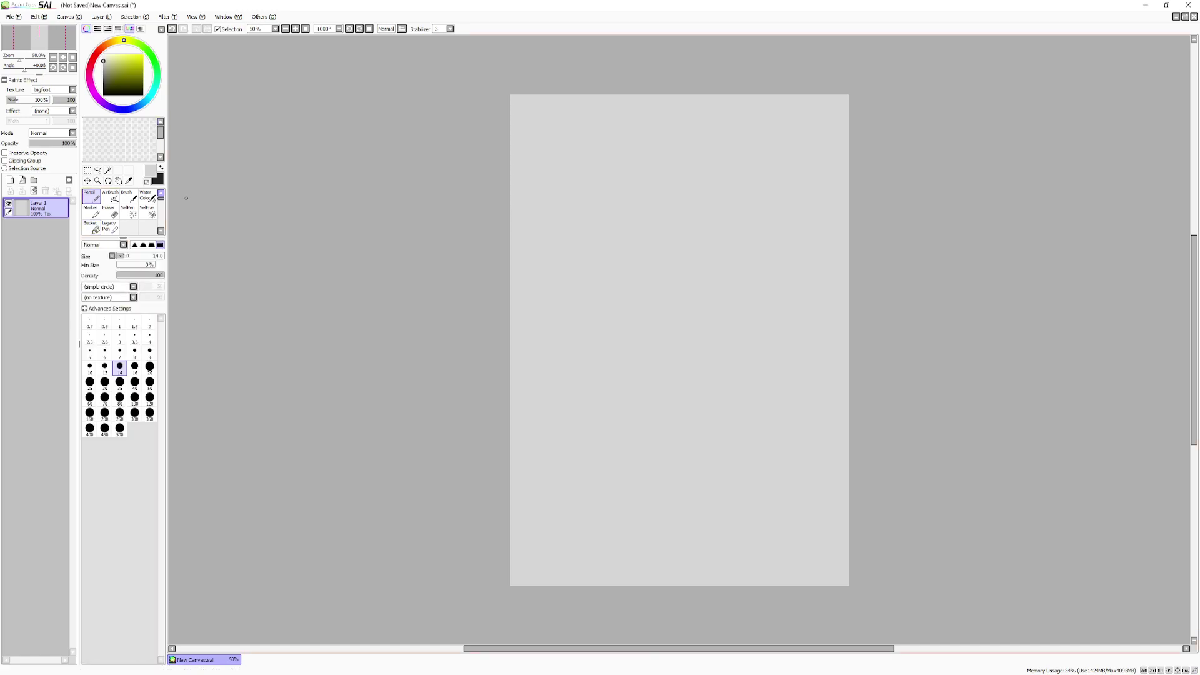
pyautogui.click(158, 179)
pyautogui.moveTo(570, 235)
pyautogui.mouseDown()
pyautogui.moveTo(599, 340)
pyautogui.moveTo(674, 470)
pyautogui.mouseUp()
pyautogui.hotkey('ctrl', 'z')
# Step: Set Layer1's texture to (none)
pyautogui.click(58, 99)
pyautogui.click(72, 89)
pyautogui.click(44, 98)
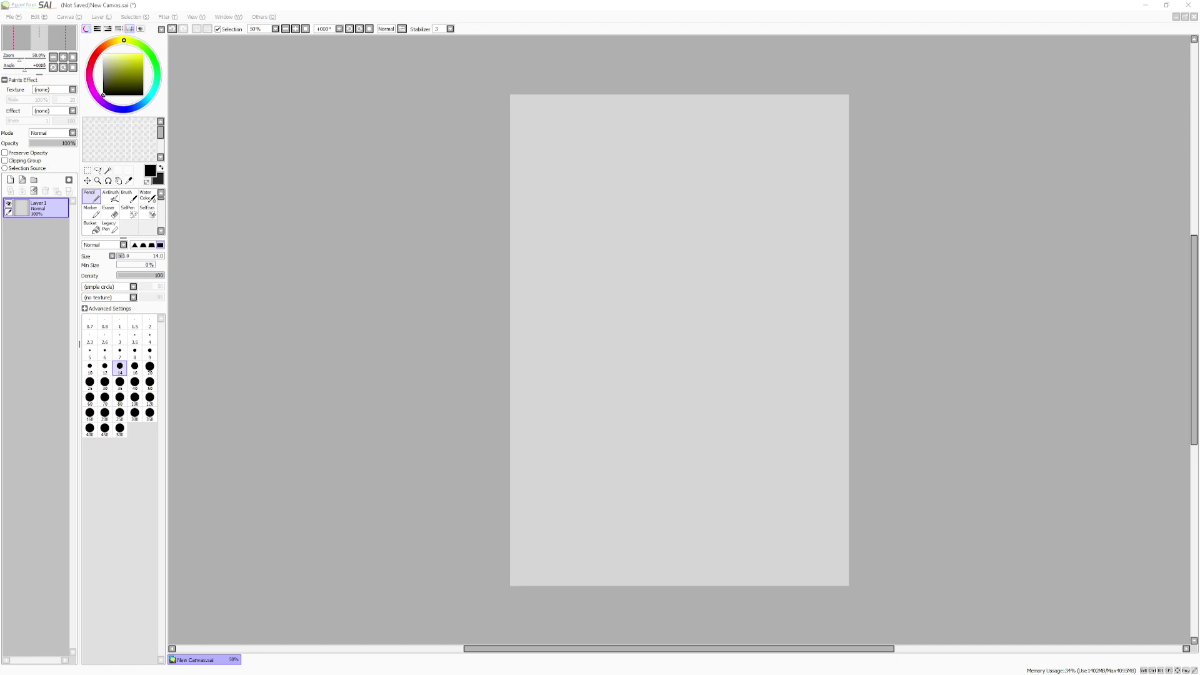
# Step: Apply the bigfoot texture to Layer1 and adjust its scale
pyautogui.click(358, 620)
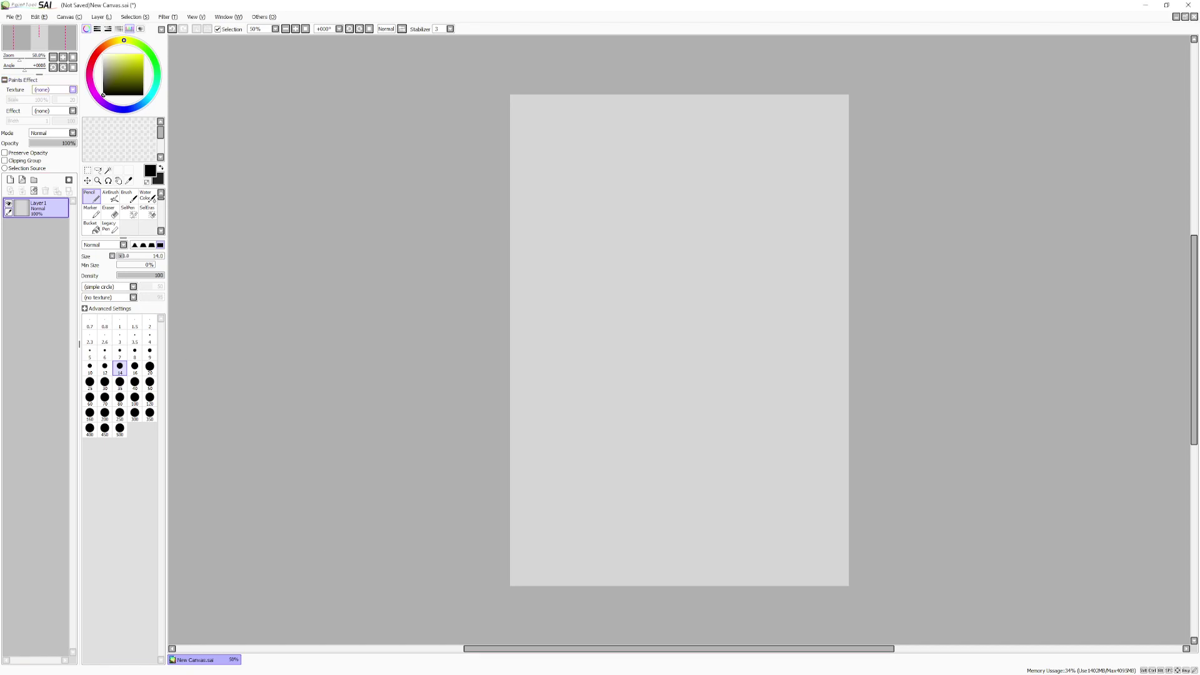
pyautogui.scroll(-1, 53, 90)
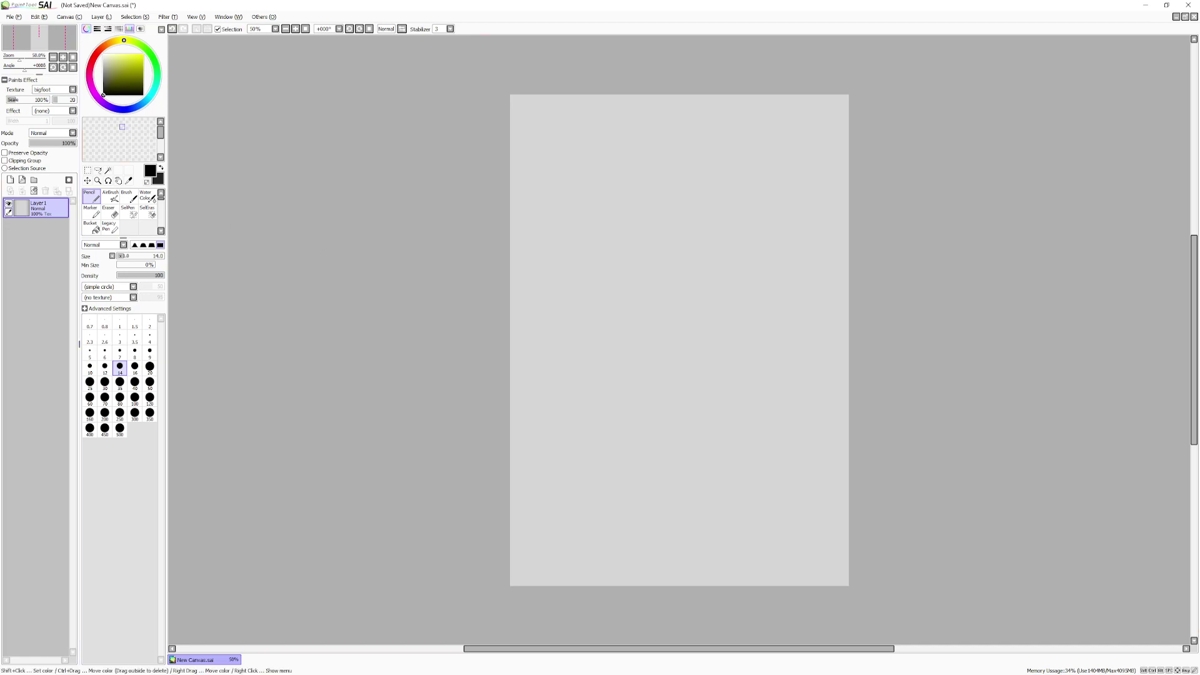
pyautogui.moveTo(19, 99); pyautogui.dragTo(34, 99)
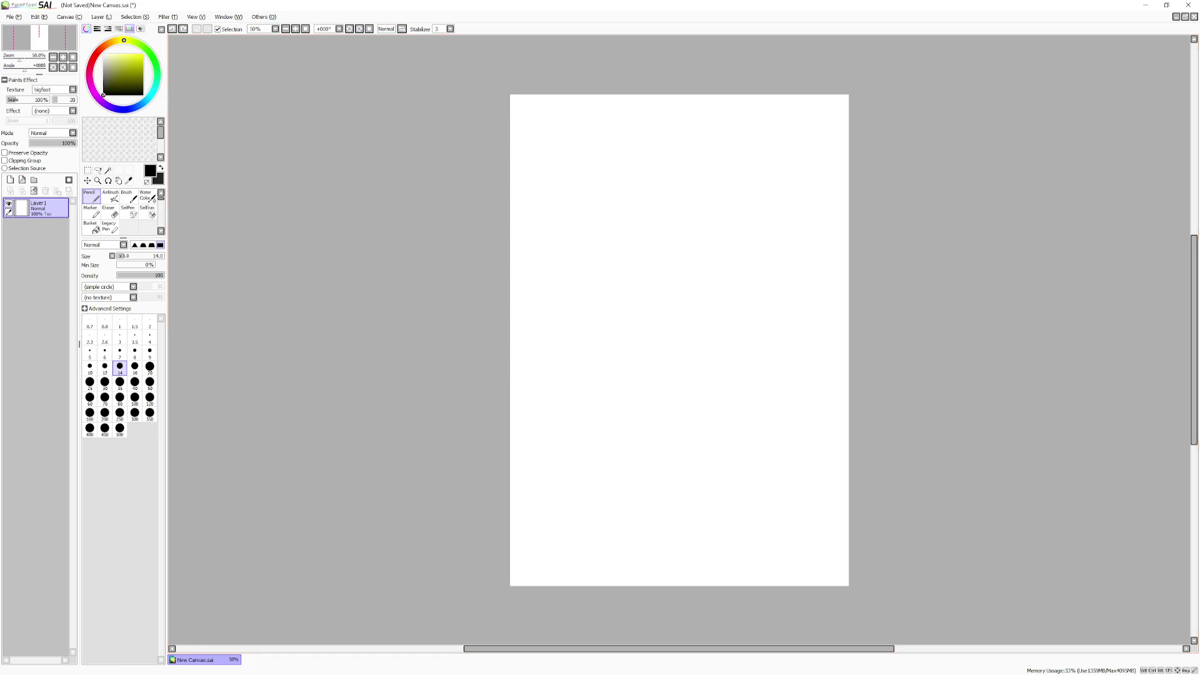
# Step: Fill Layer1 with yellow-green using the Bucket, and raise the bigfoot texture strength to 100
pyautogui.click(1188, 5)
pyautogui.click(92, 226)
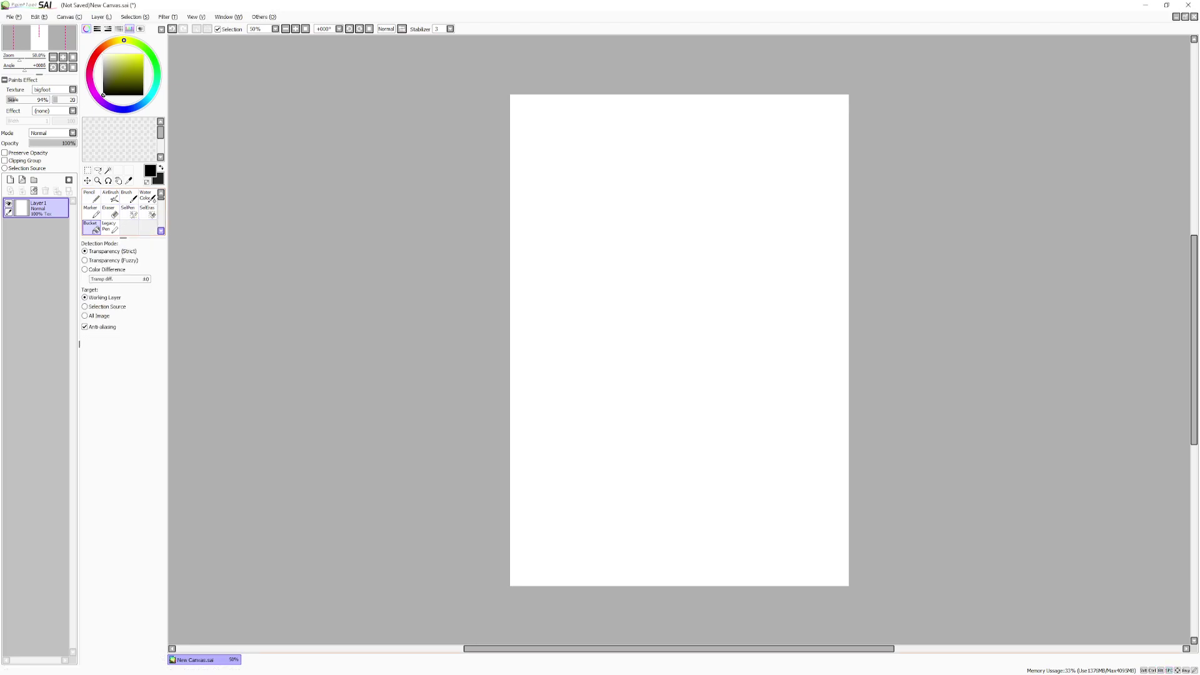
pyautogui.click(124, 62)
pyautogui.click(128, 65)
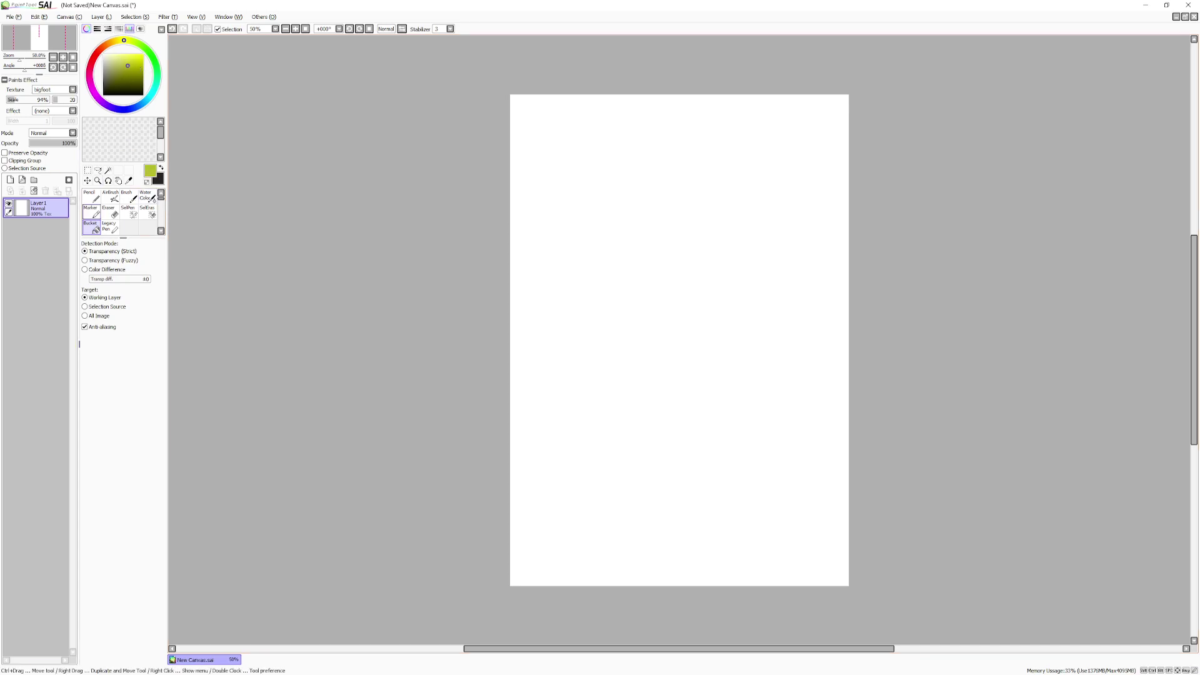
pyautogui.click(679, 340)
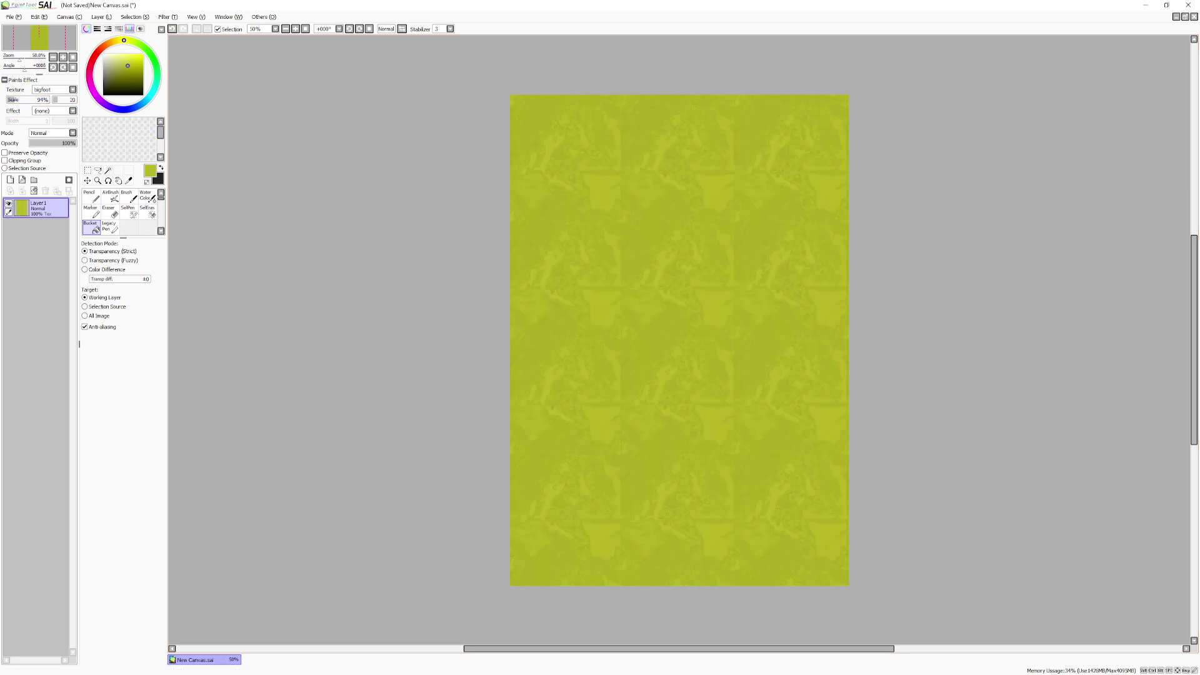
pyautogui.moveTo(57, 100); pyautogui.dragTo(75, 99)
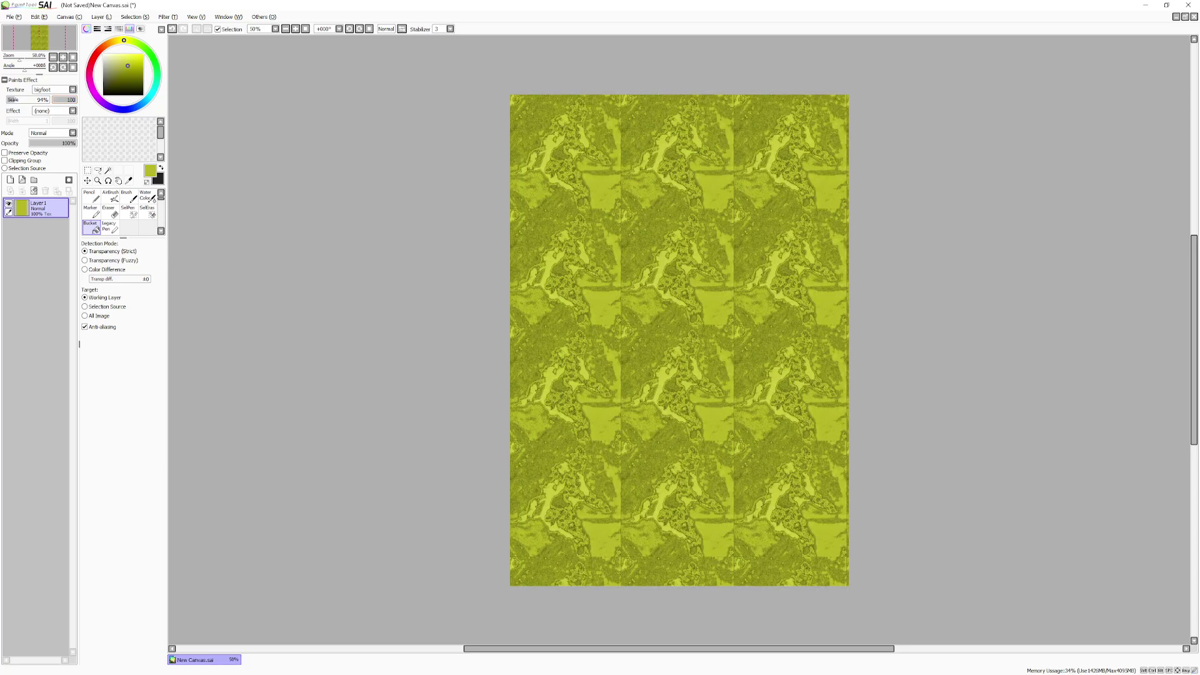
# Step: Refill Layer1 with a pale greyish beige, and set the bigfoot texture to scale 50% and strength 14
pyautogui.click(105, 64)
pyautogui.click(679, 341)
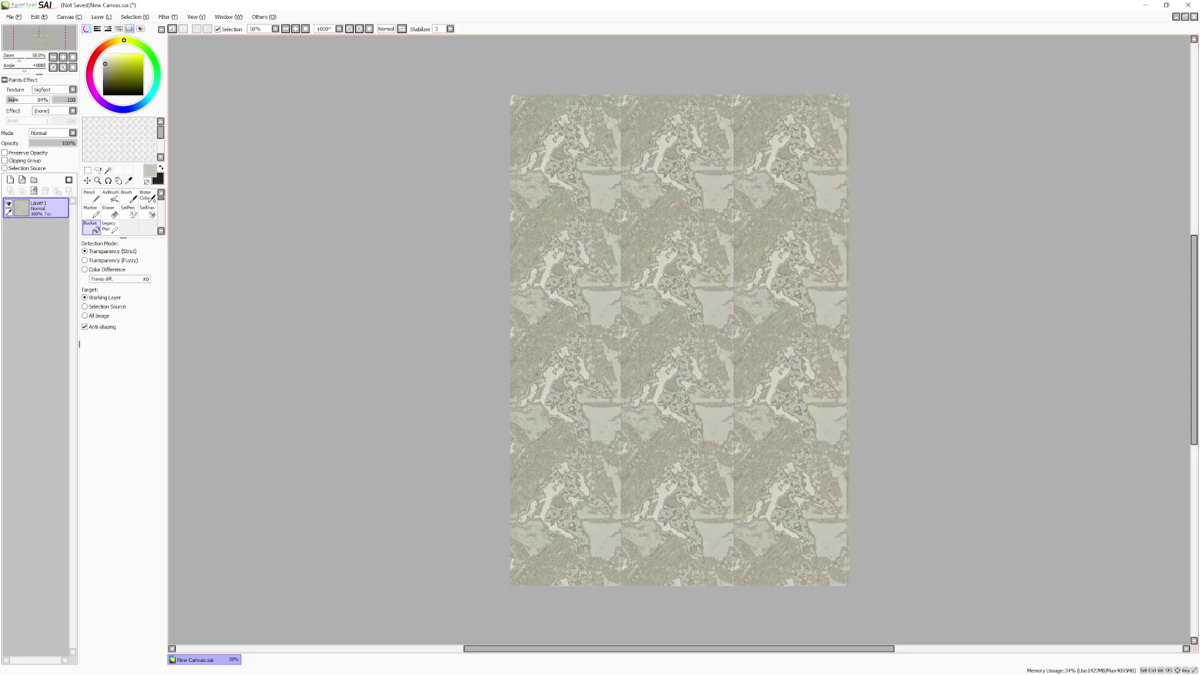
pyautogui.moveTo(47, 100); pyautogui.dragTo(28, 100)
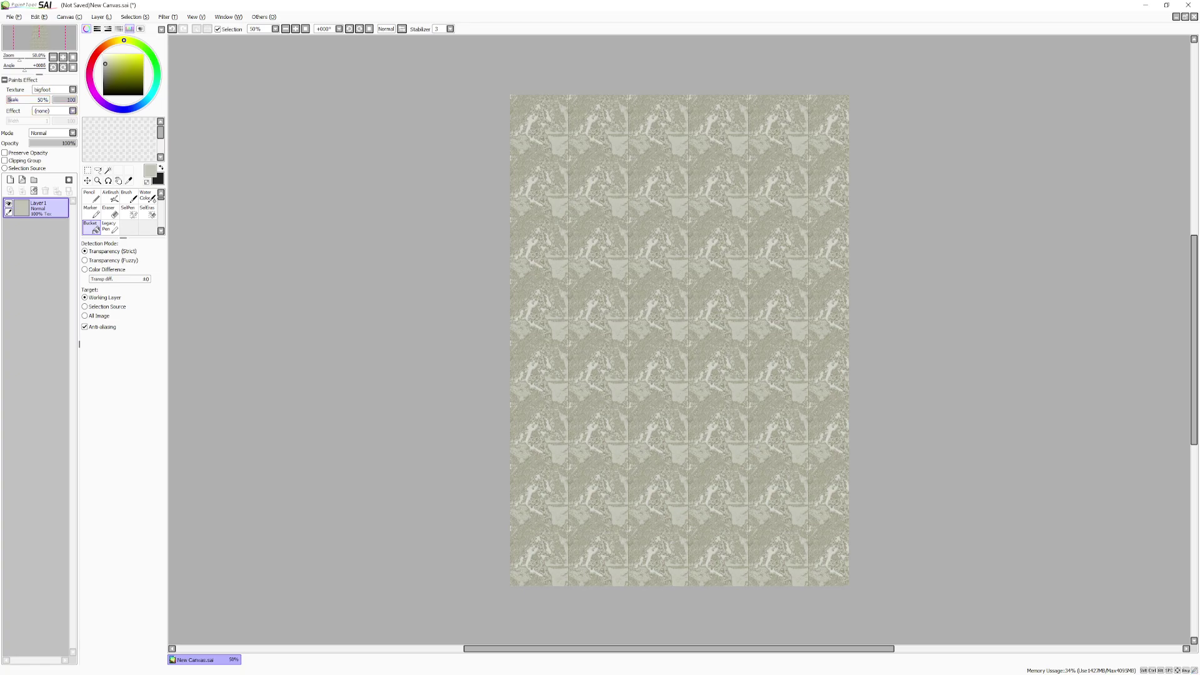
pyautogui.click(59, 99)
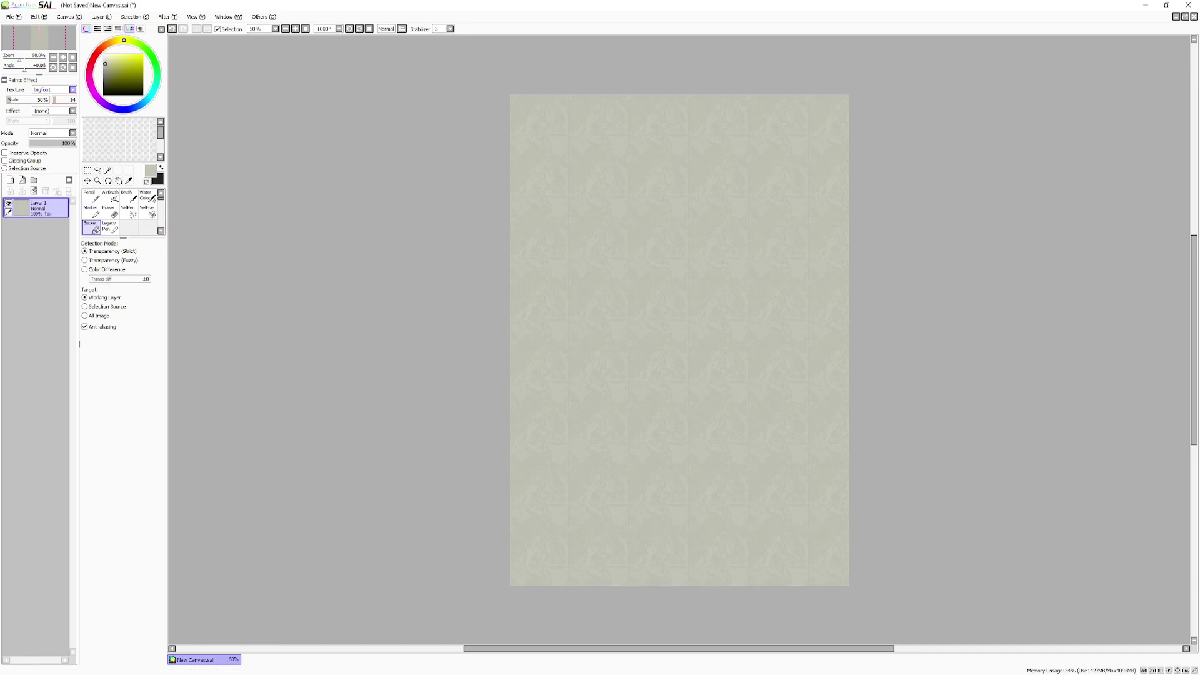
# Step: Save the textured canvas as a JPG image under Photos on the E drive
pyautogui.press('alt')
pyautogui.press('alt')
pyautogui.hotkey('ctrl', 's')
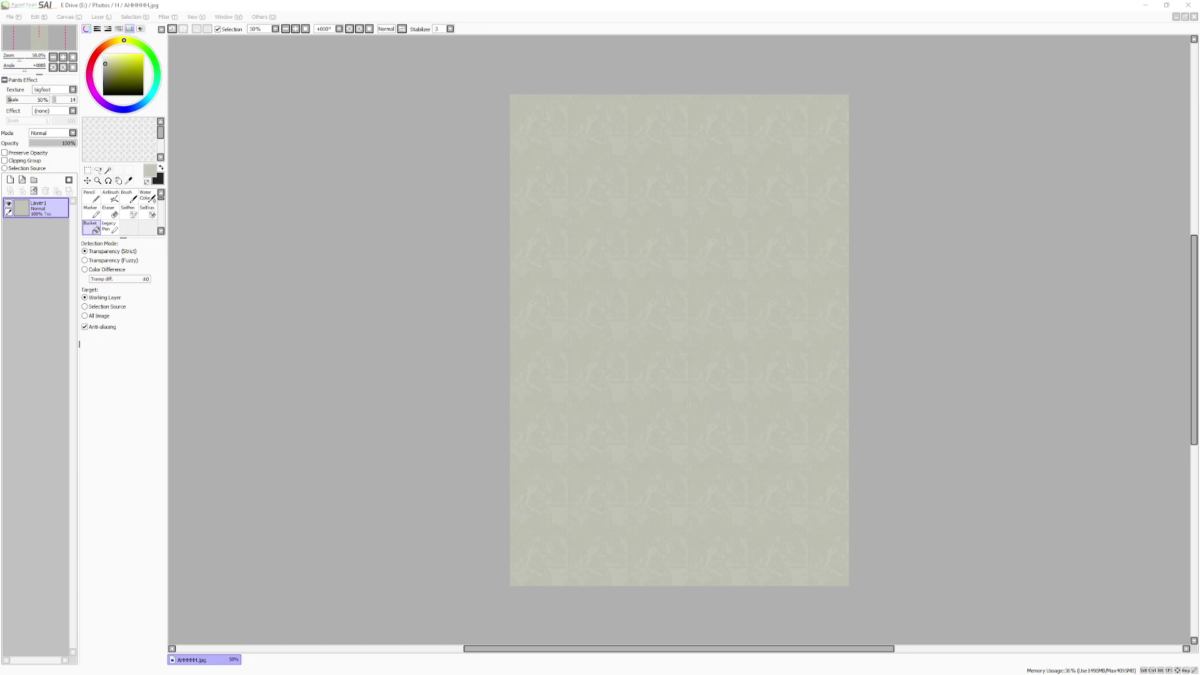
# Step: Switch to Affinity Publisher and place the saved texture image over the left page of the Pages 2,3 spread
pyautogui.hotkey('alt', 'Tab')
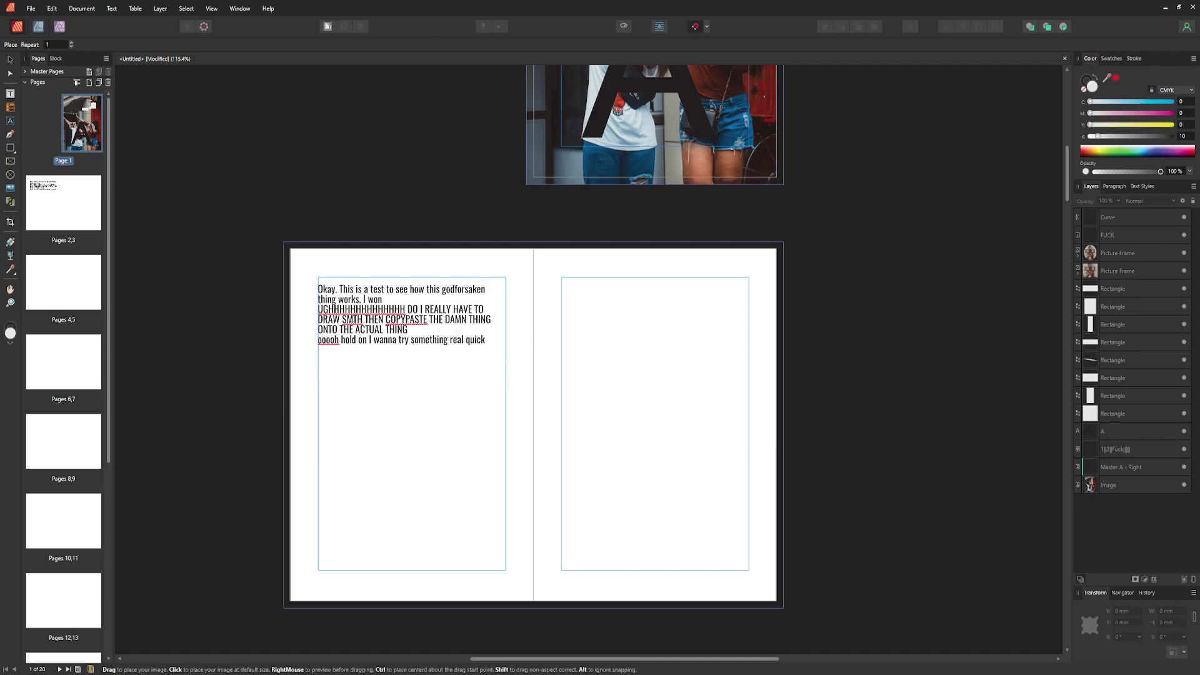
pyautogui.click(260, 204)
pyautogui.moveTo(403, 409); pyautogui.dragTo(426, 396)
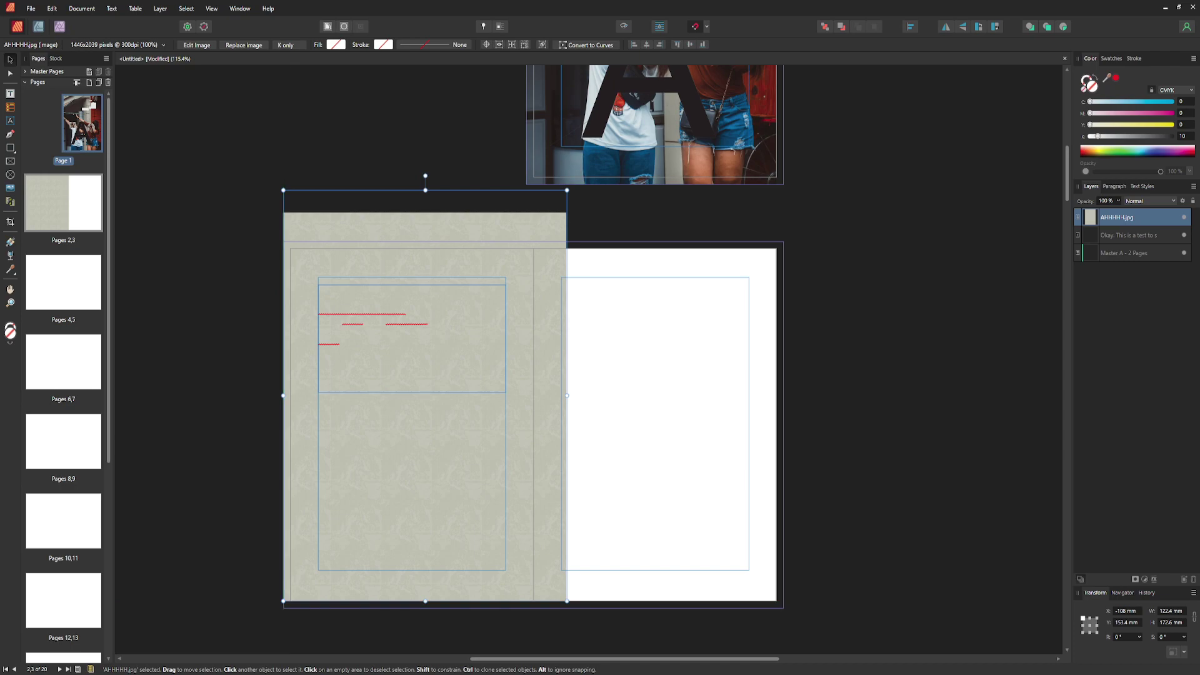
# Step: Resize the placed image to 108 by 148.1 mm to cover the left page, and move its layer beneath the text and master layers
pyautogui.moveTo(567, 190); pyautogui.dragTo(527, 248)
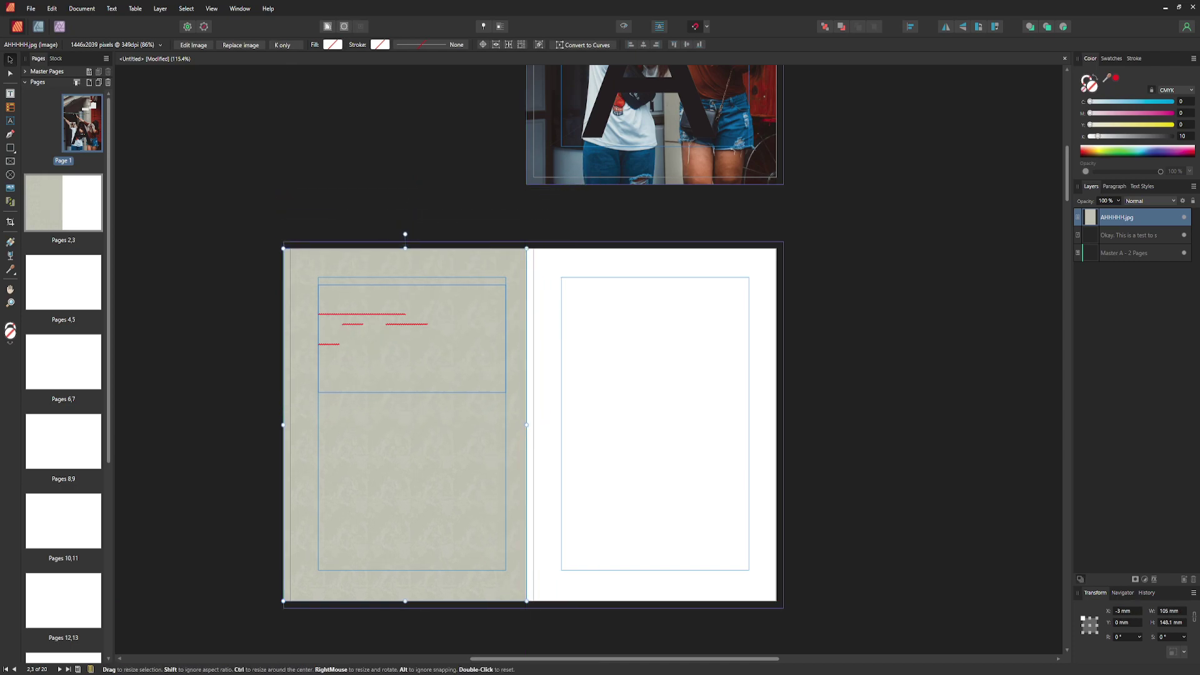
pyautogui.moveTo(526, 425); pyautogui.dragTo(533, 425)
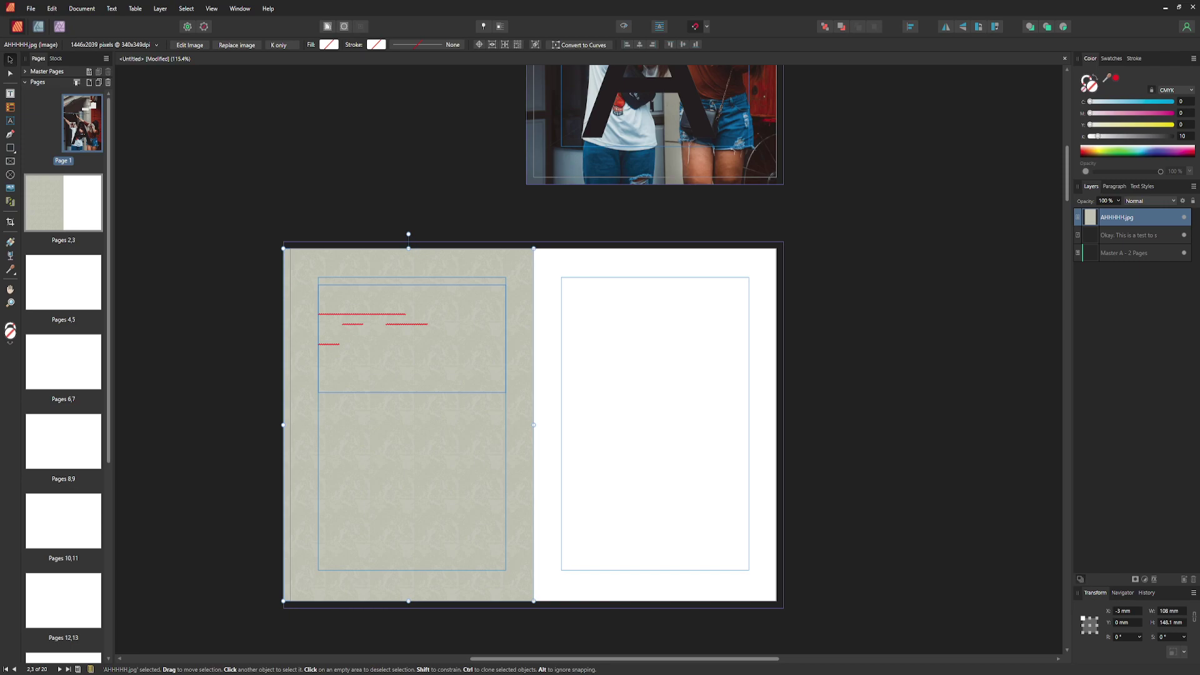
pyautogui.press('Escape')
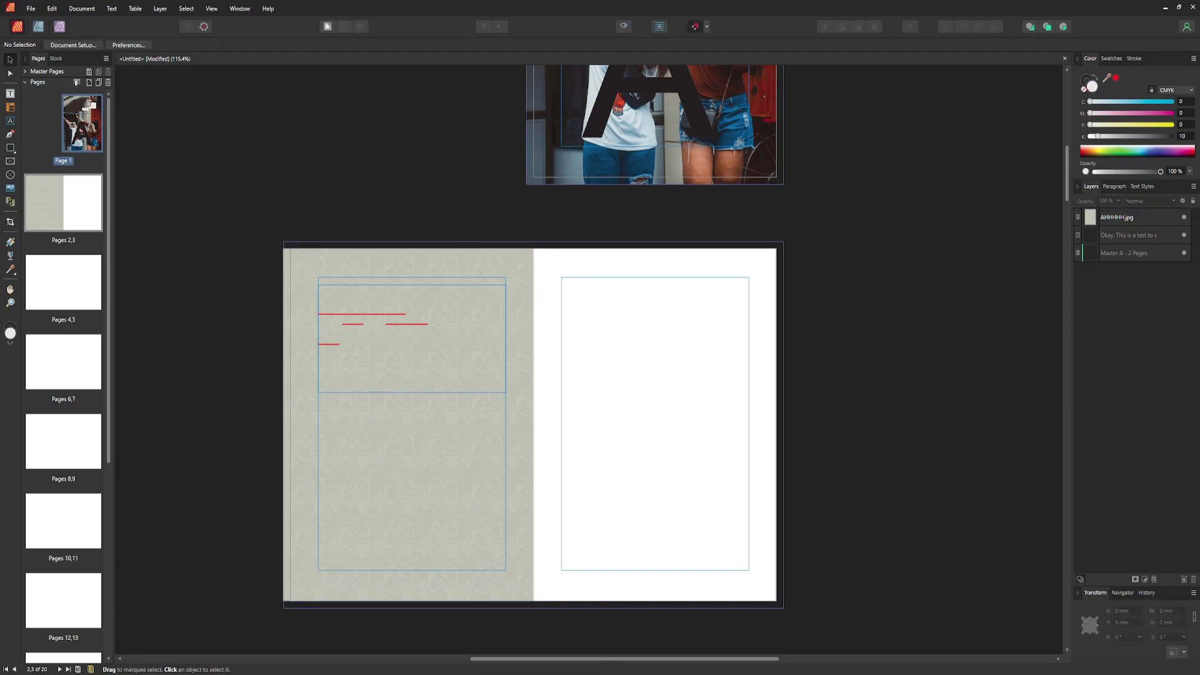
pyautogui.moveTo(1117, 217); pyautogui.dragTo(1117, 262)
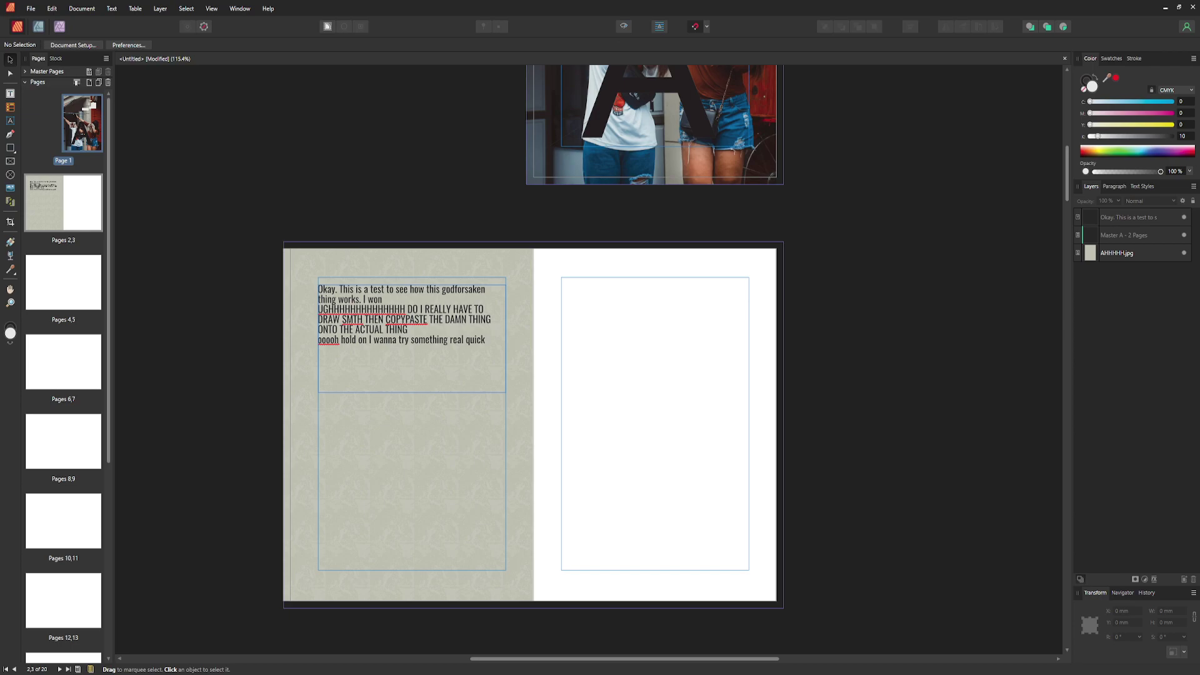
# Step: Paste a copy of the texture image, send it to the back, and position it over the right page of Pages 2,3
pyautogui.click(82, 202)
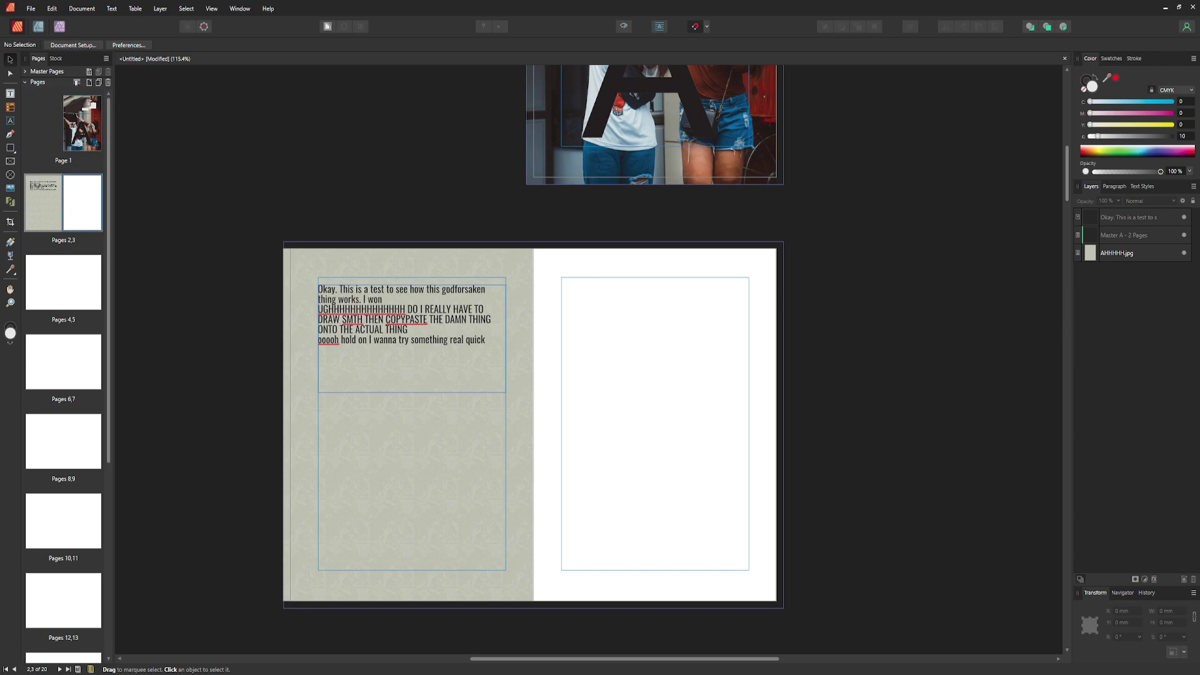
pyautogui.hotkey('ctrl', 'v')
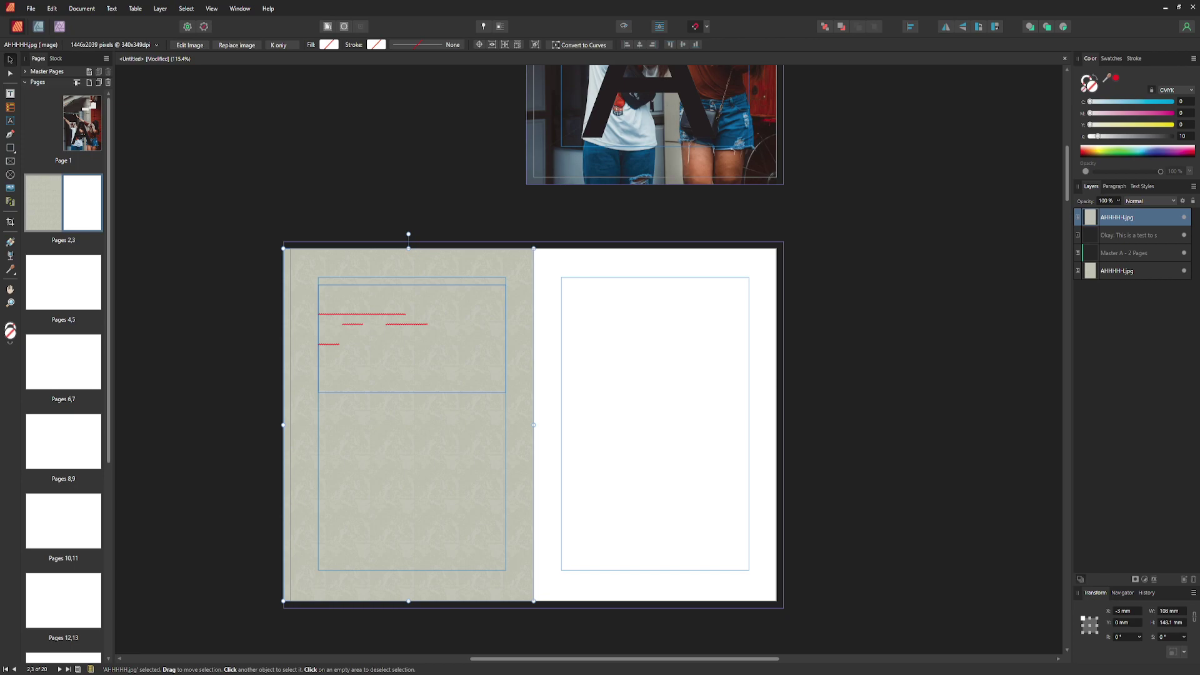
pyautogui.hotkey('ctrl', 'shift', '[')
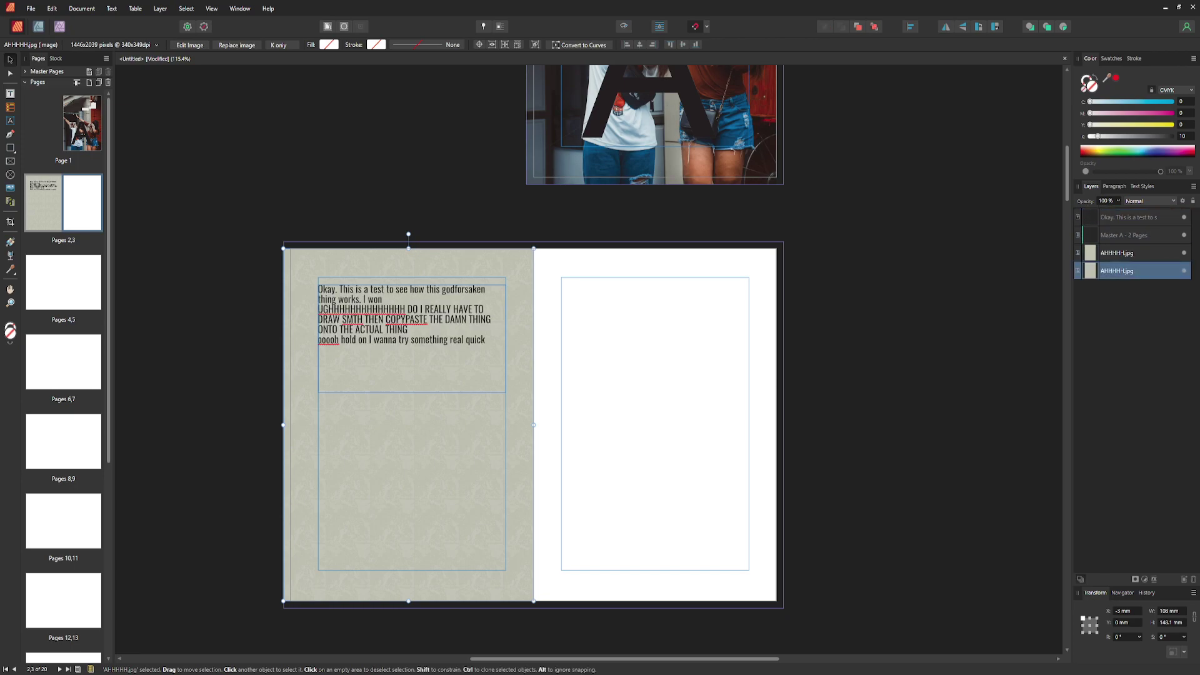
pyautogui.moveTo(408, 437); pyautogui.dragTo(658, 438)
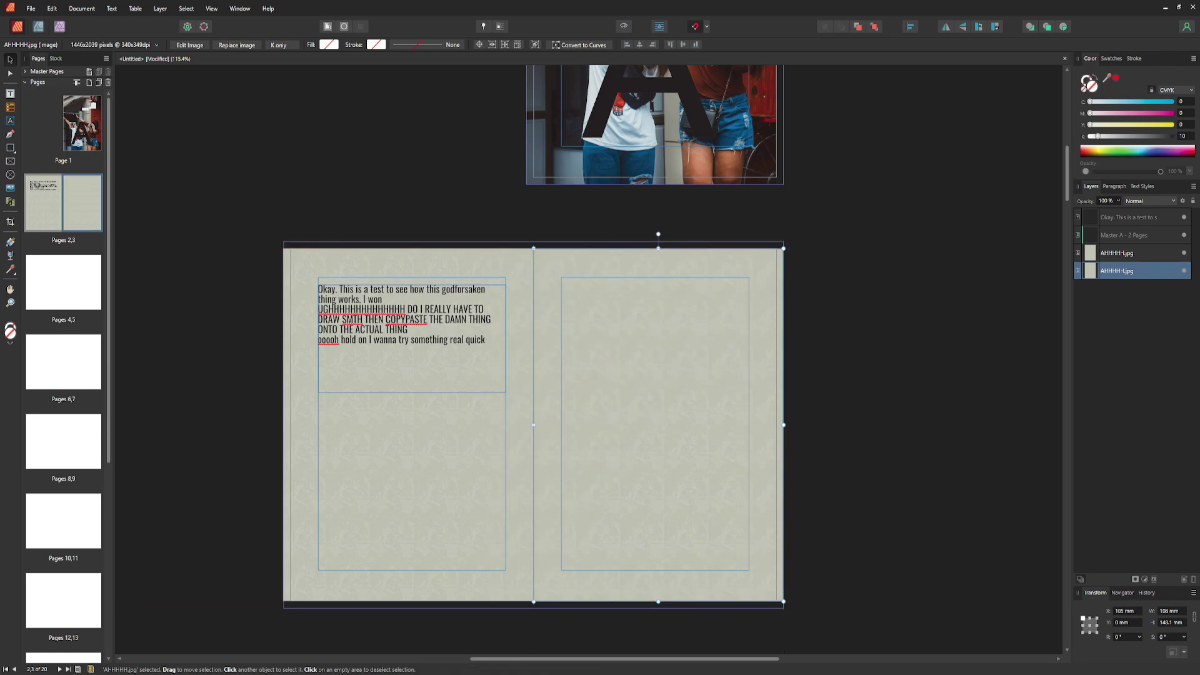
pyautogui.scroll(1, 533, 358)
pyautogui.scroll(-1, 533, 358)
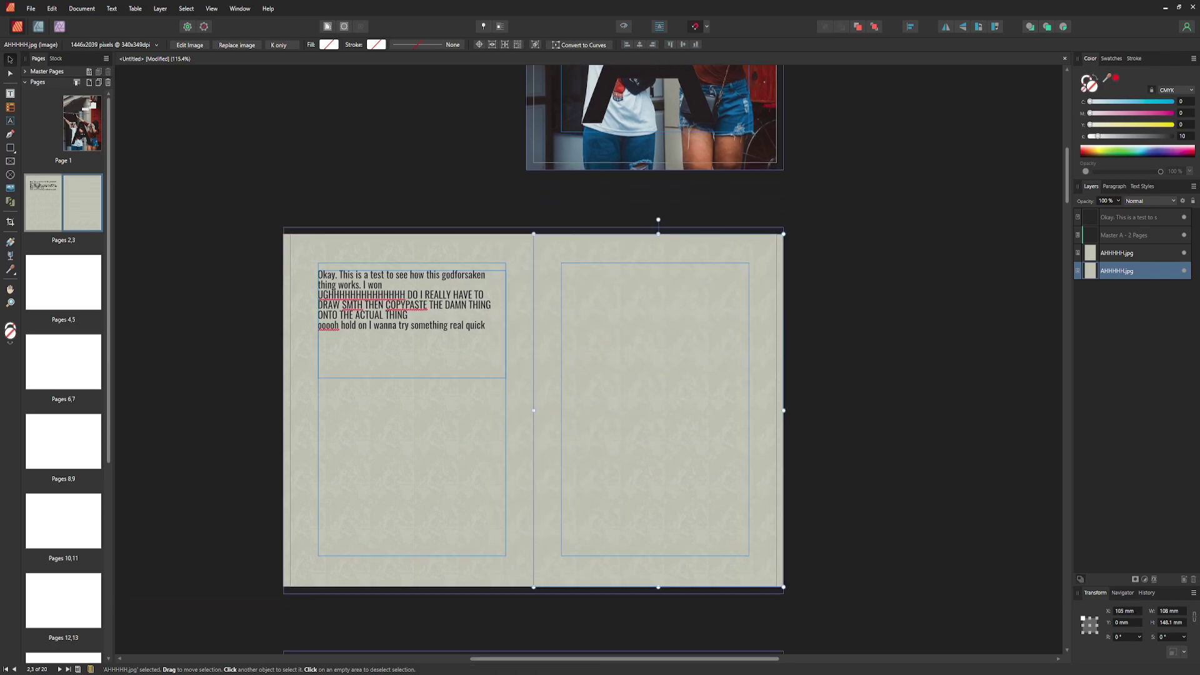
pyautogui.scroll(3, 436, 459)
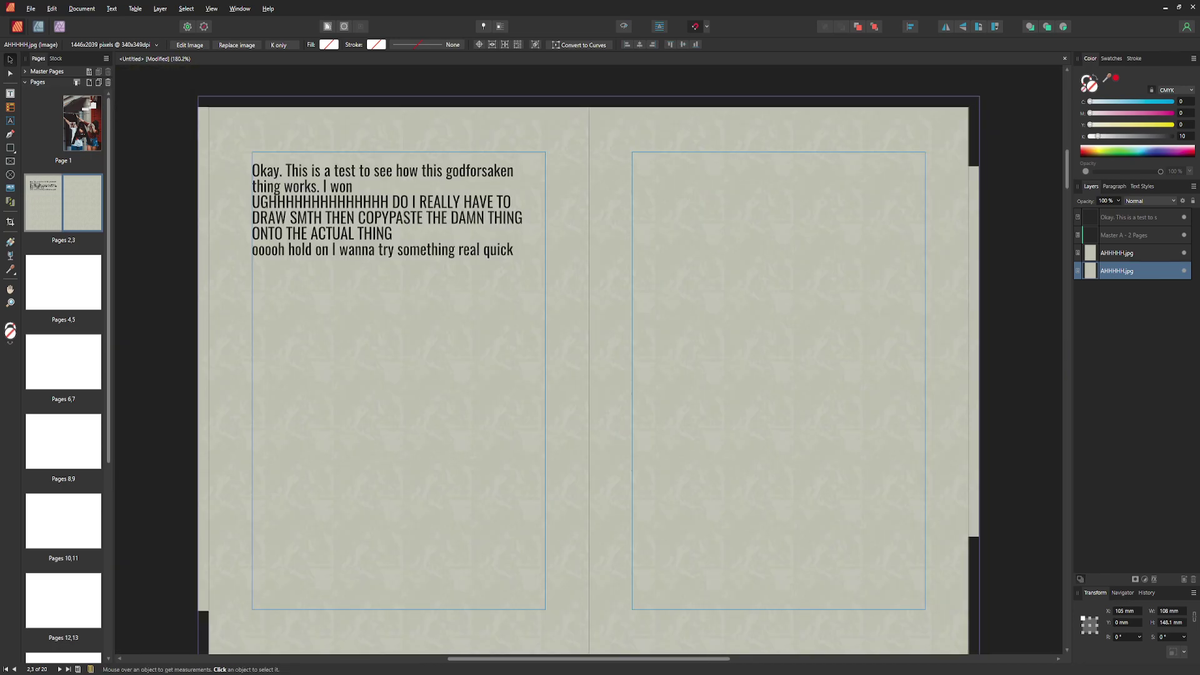
pyautogui.scroll(-1, 590, 366)
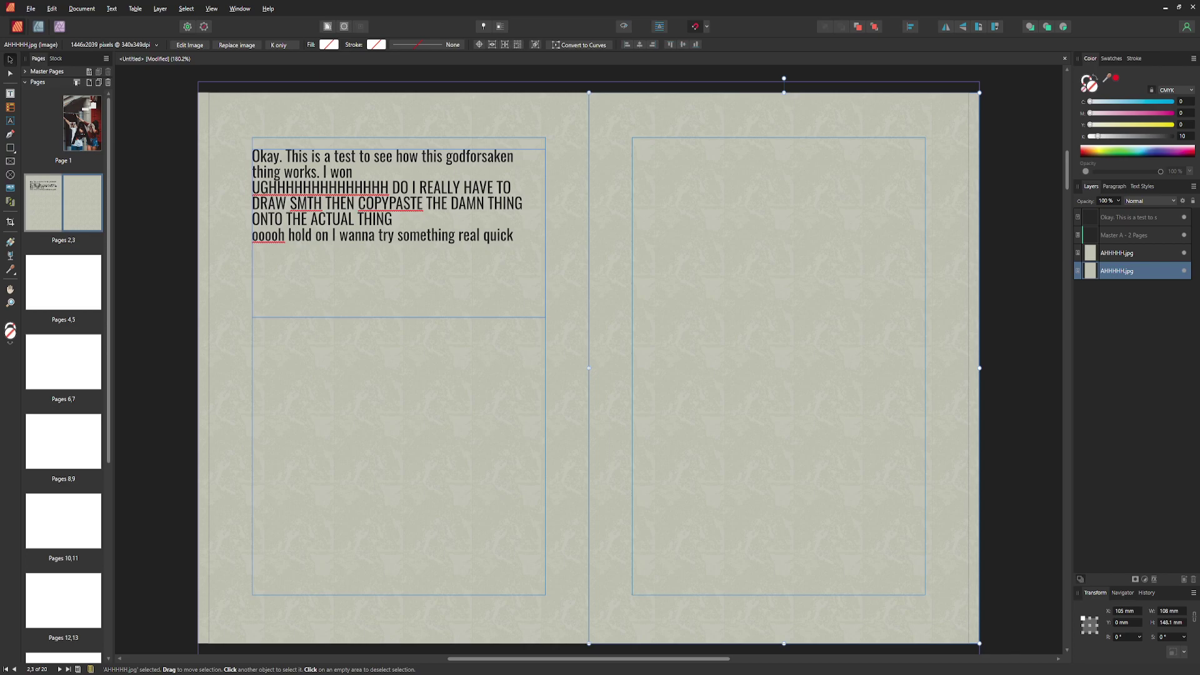
# Step: Add the line "ok now we're cooking with gas" at the end of the left page's paragraph
pyautogui.doubleClick(514, 235)
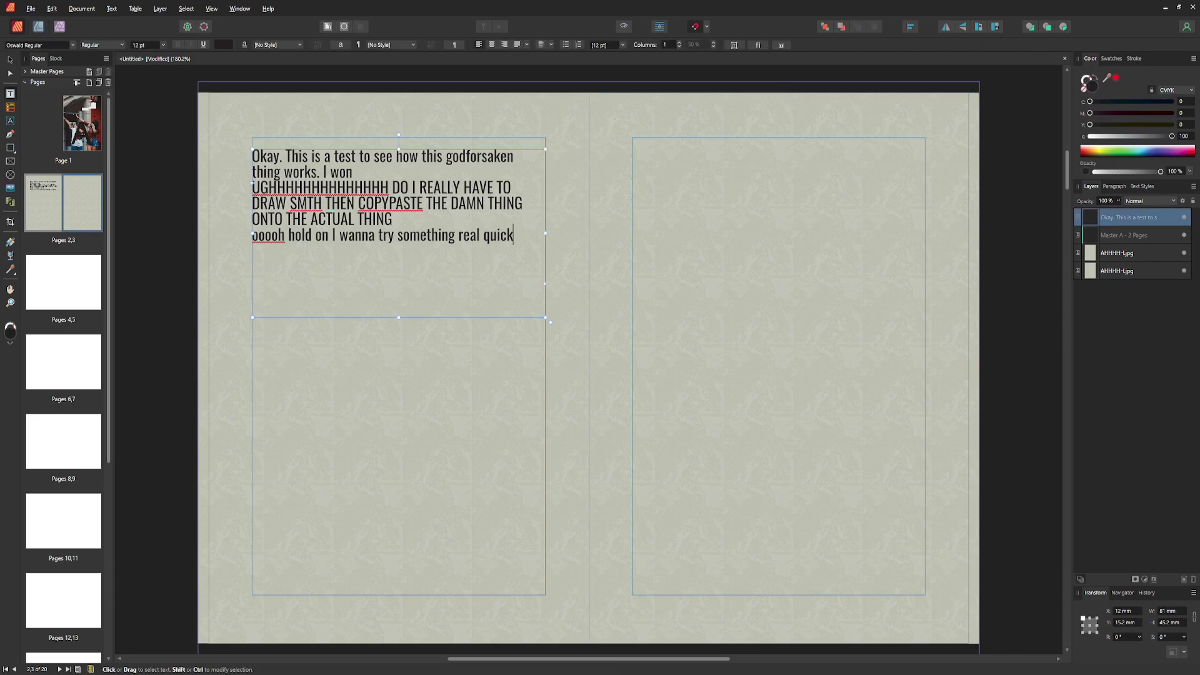
pyautogui.write('now we')
pyautogui.write("'re")
pyautogui.write('cook')
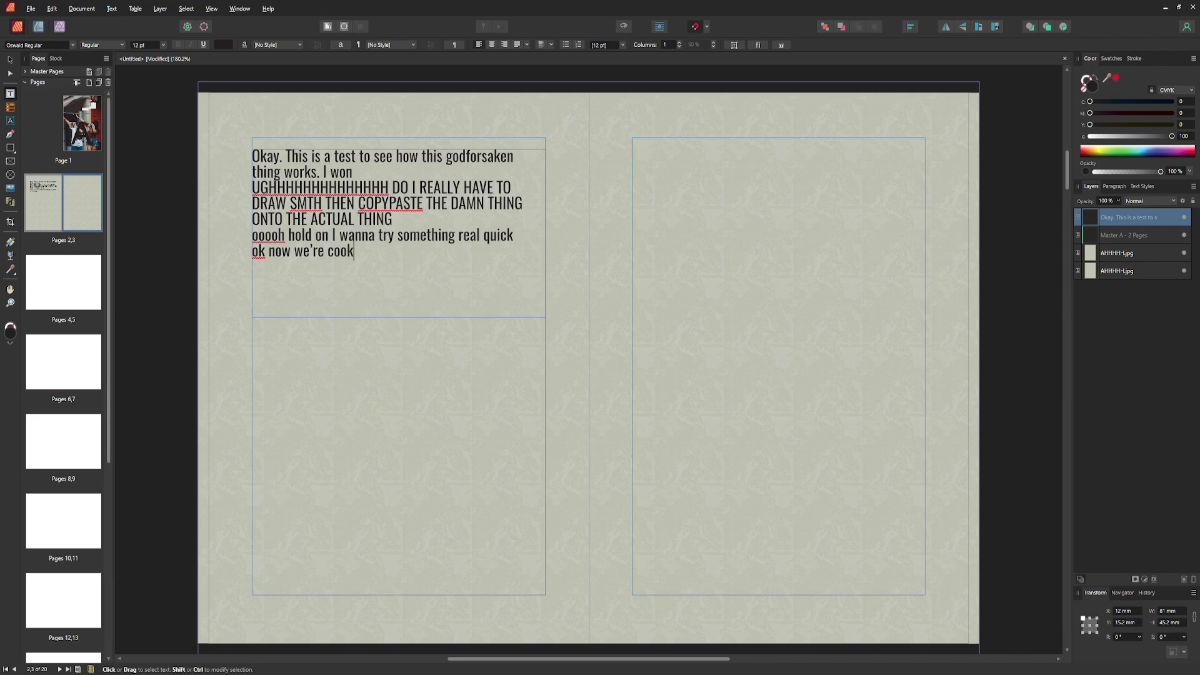
pyautogui.write('ing with gas')
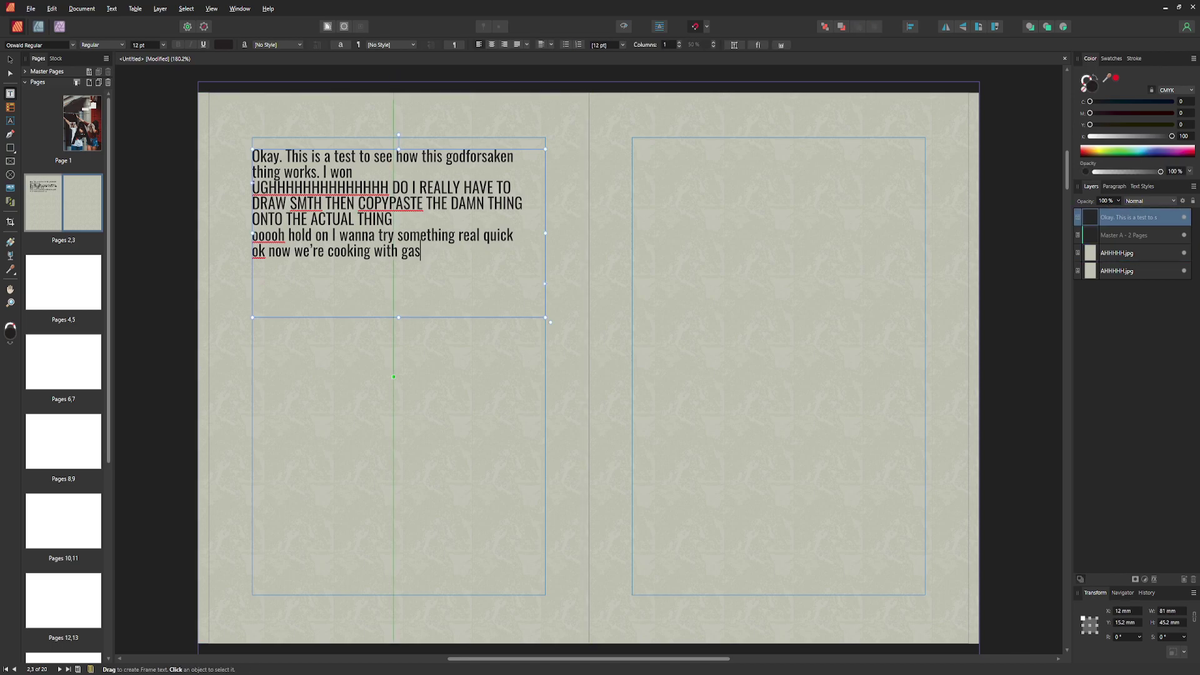
# Step: Create a large artistic-text F below the paragraph and draw a text frame about 58.8 by 22.8 mm beside it
pyautogui.press('t')
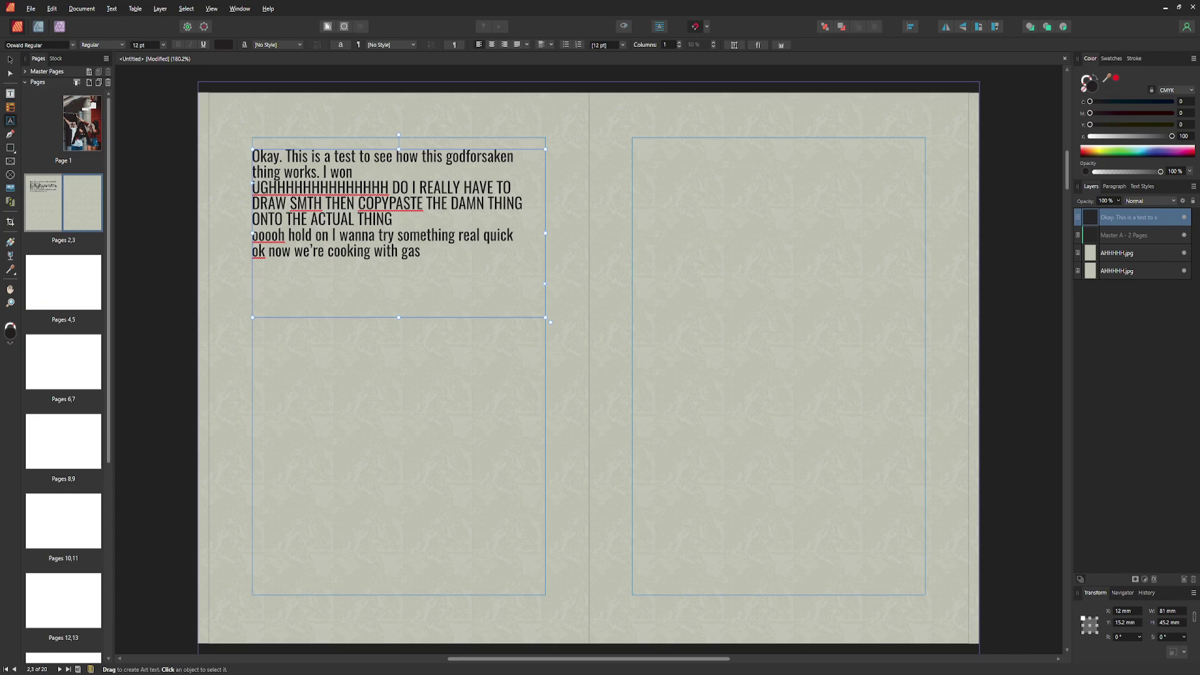
pyautogui.moveTo(262, 328); pyautogui.dragTo(322, 400)
pyautogui.write('F')
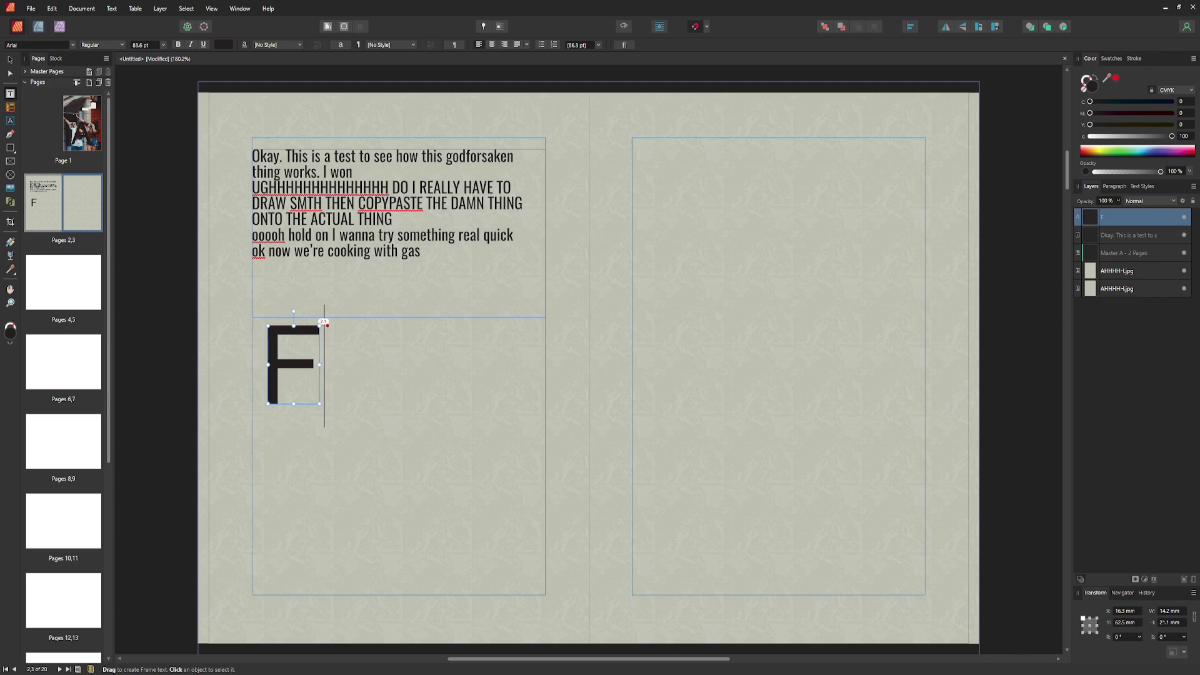
pyautogui.moveTo(326, 325); pyautogui.dragTo(540, 410)
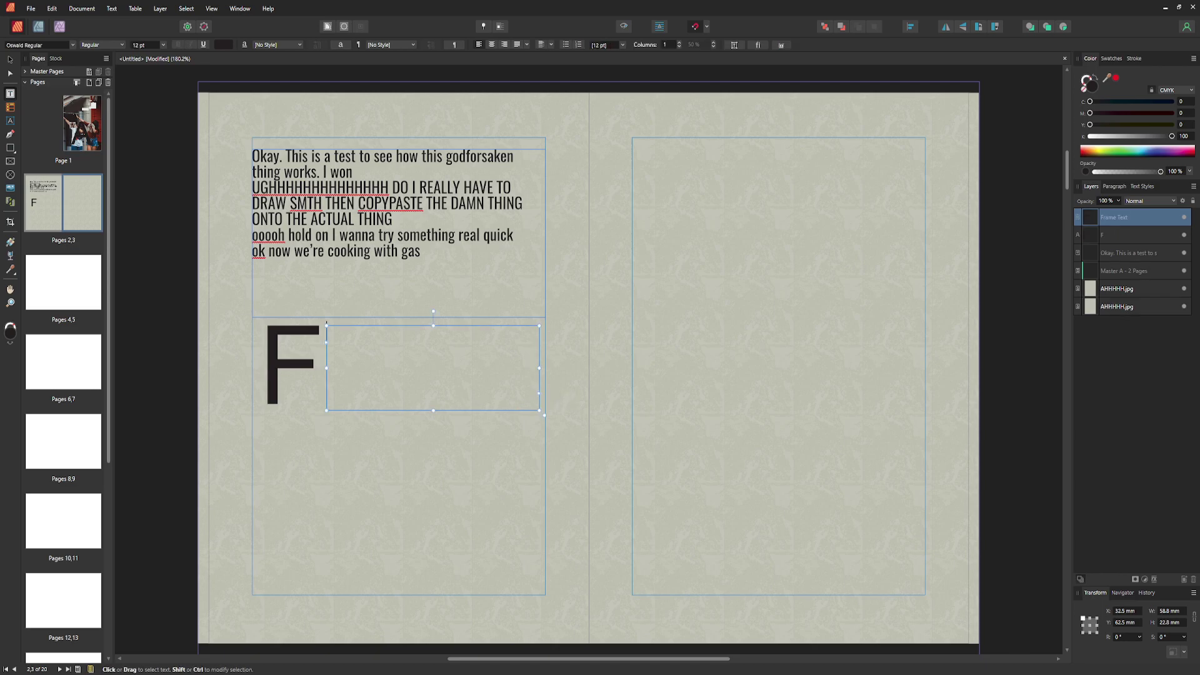
pyautogui.write('Uck dud')
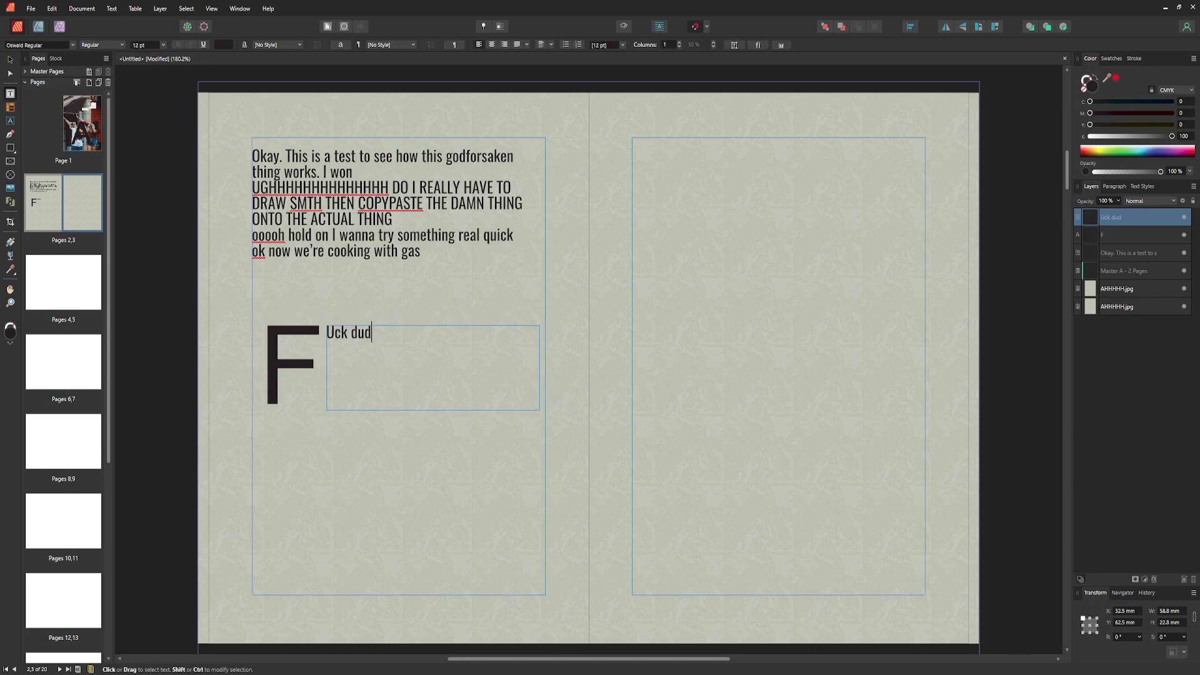
pyautogui.press('BackSpace')
pyautogui.press('BackSpace')
pyautogui.press('BackSpace')
pyautogui.press('BackSpace')
pyautogui.press('BackSpace')
pyautogui.press('BackSpace')
pyautogui.press('BackSpace')
pyautogui.press('Escape')
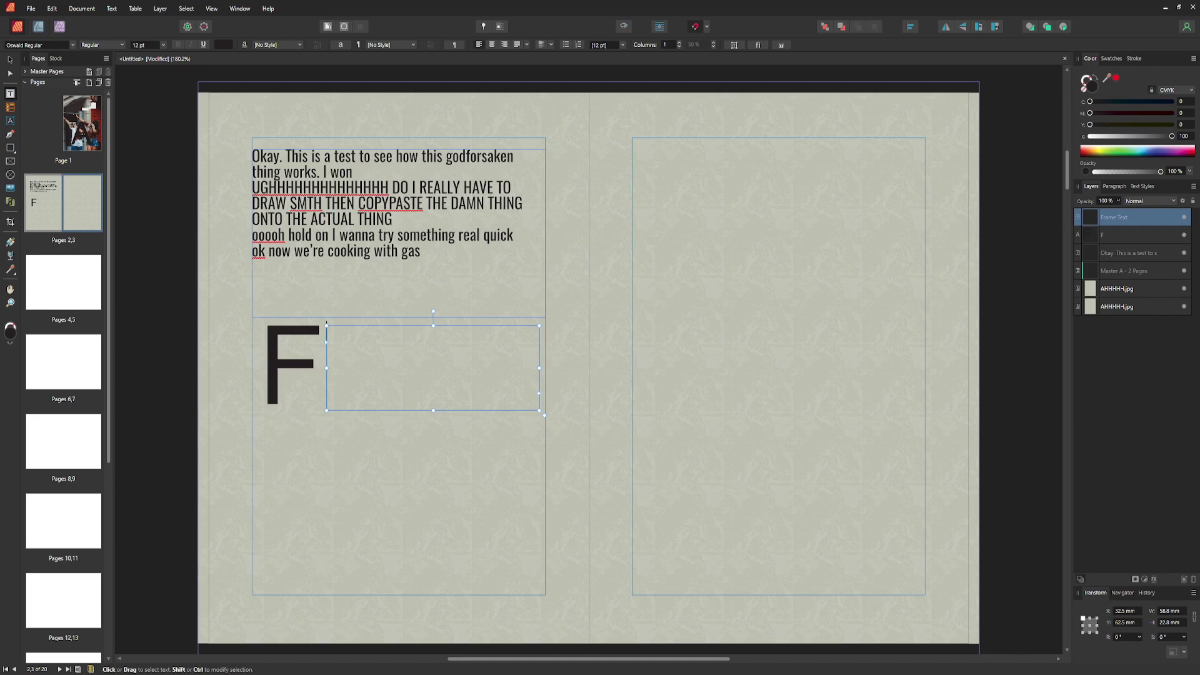
pyautogui.write('uck')
pyautogui.press('BackSpace')
pyautogui.press('BackSpace')
pyautogui.press('BackSpace')
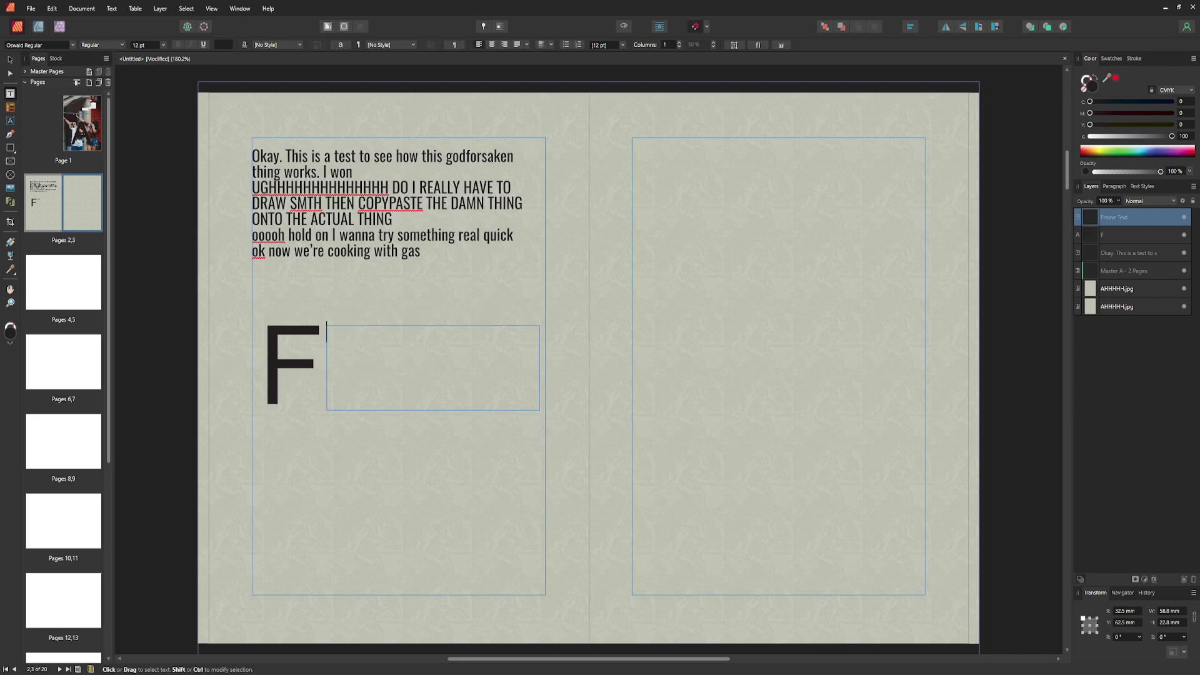
# Step: Start the text in the frame beside the large F with "uck. We put ourselves"
pyautogui.write('uck d')
pyautogui.press('BackSpace')
pyautogui.press('BackSpace')
pyautogui.write(', do')
pyautogui.press('BackSpace')
pyautogui.press('BackSpace')
pyautogui.press('BackSpace')
pyautogui.press('BackSpace')
pyautogui.write(',')
pyautogui.press('BackSpace')
pyautogui.write('. We put ourselves')
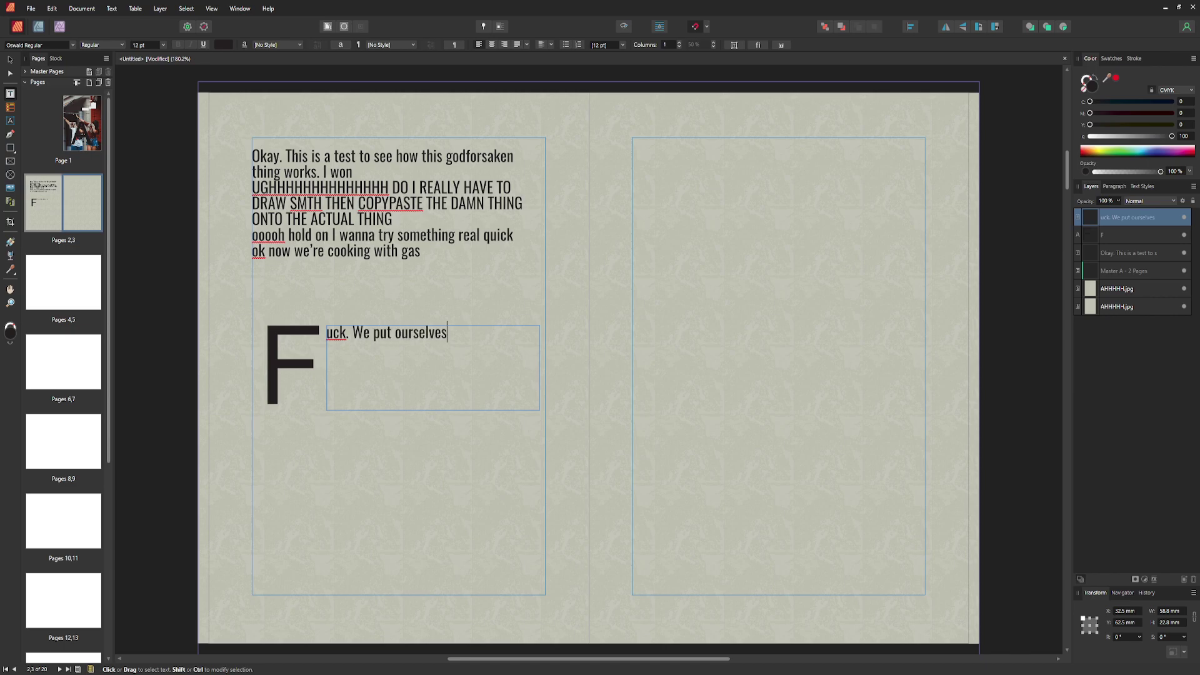
# Step: Finish the frame's first sentence with "in a pickle this time."
pyautogui.write(' in a picke this')
pyautogui.press('BackSpace')
pyautogui.press('BackSpace')
pyautogui.press('BackSpace')
pyautogui.press('BackSpace')
pyautogui.press('BackSpace')
pyautogui.press('BackSpace')
pyautogui.write(';e')
pyautogui.press('BackSpace')
pyautogui.press('BackSpace')
pyautogui.write('le this time. ')
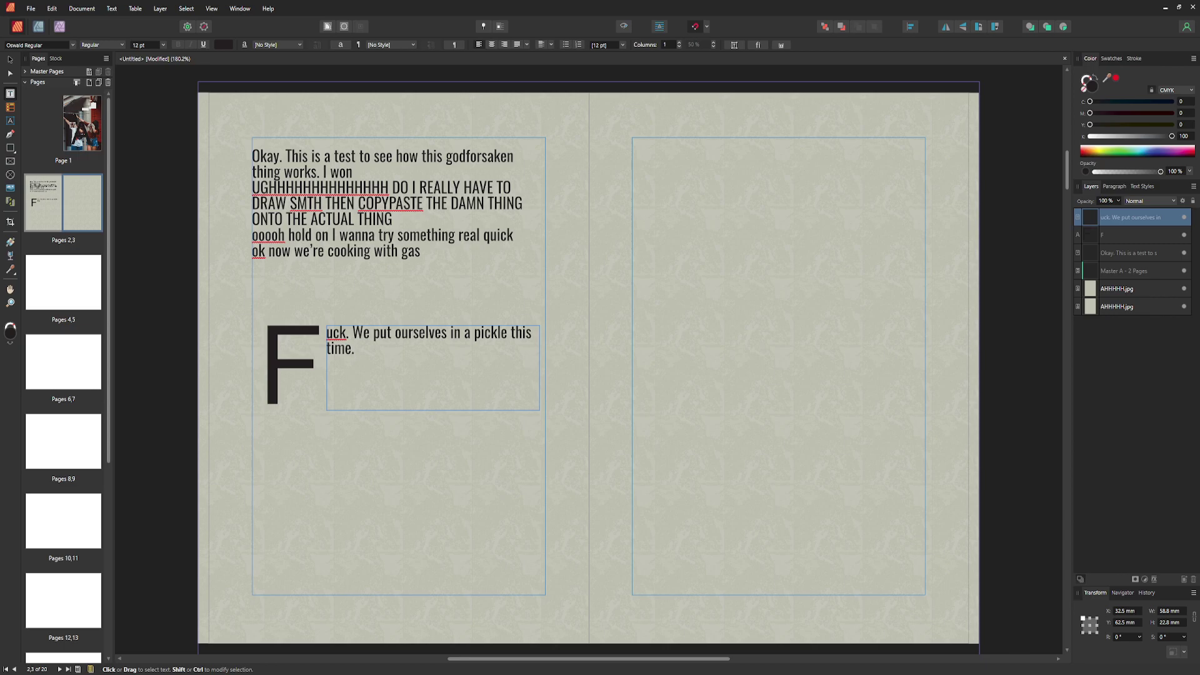
# Step: Continue the frame's text with "See all these bigfoot? (Bigfeet? Bigfeese? Idk)"
pyautogui.write('See all these bigf')
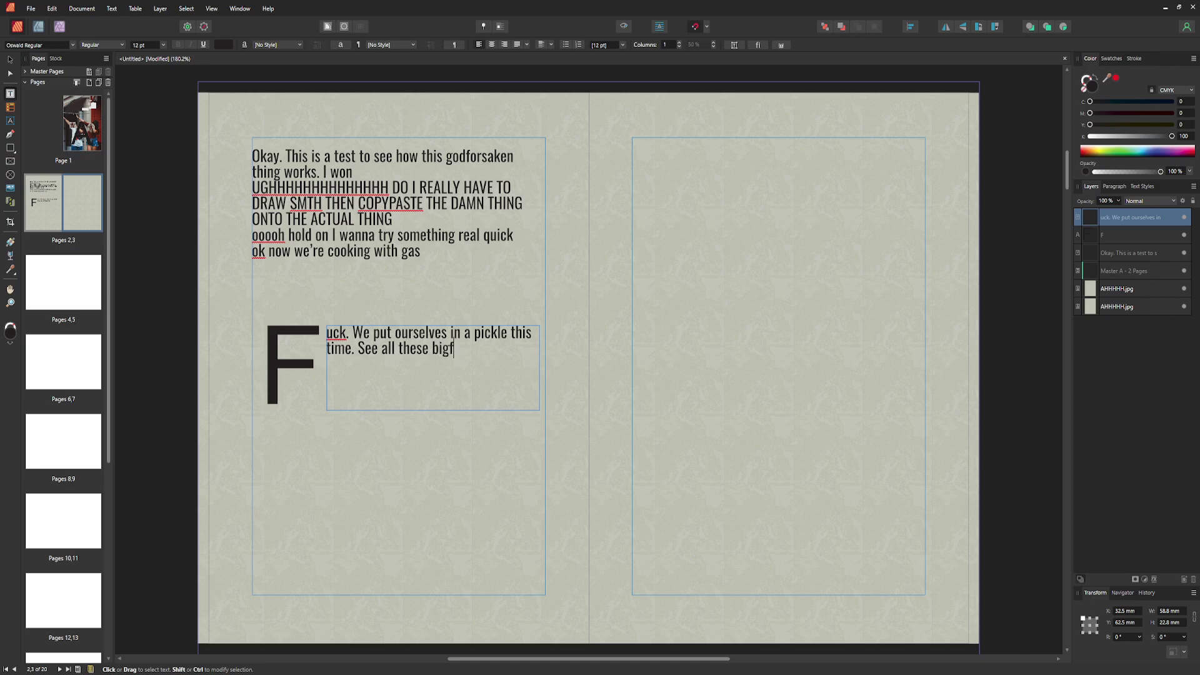
pyautogui.write('oot? (')
pyautogui.press('BackSpace')
pyautogui.press('BackSpace')
pyautogui.press('BackSpace')
pyautogui.press('BackSpace')
pyautogui.write('t? (*)')
pyautogui.press('BackSpace')
pyautogui.write('Bigfeet')
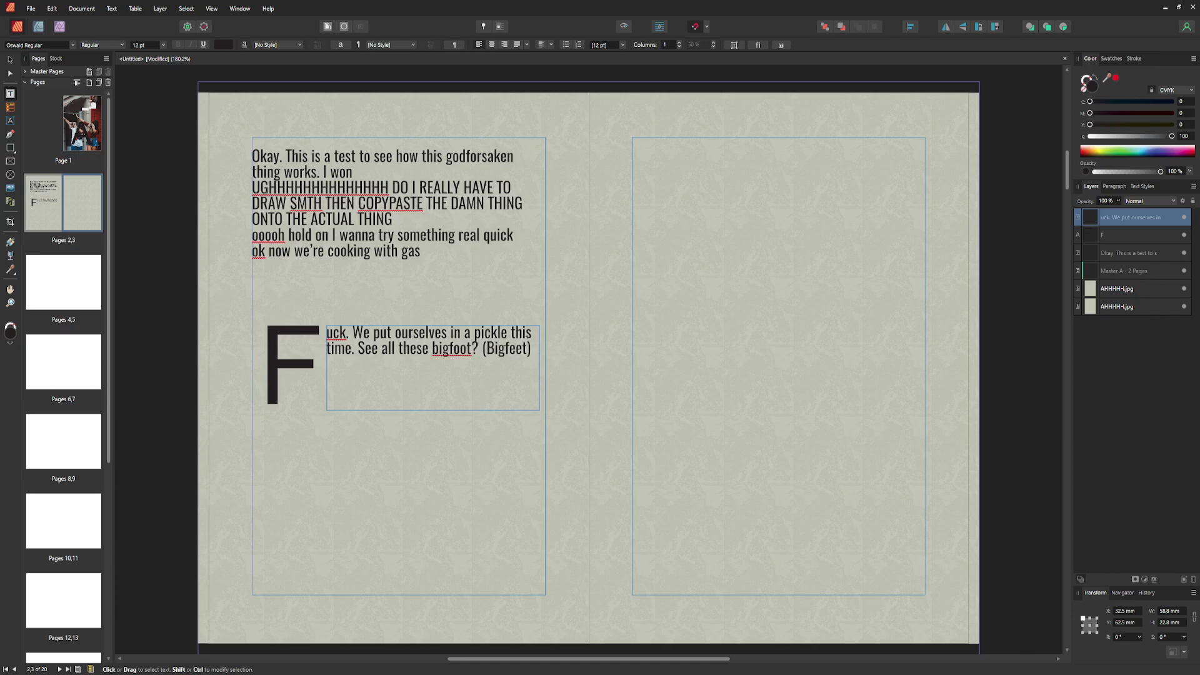
pyautogui.write('? Bee')
pyautogui.press('BackSpace')
pyautogui.press('BackSpace')
pyautogui.write('igfeese? Idk')
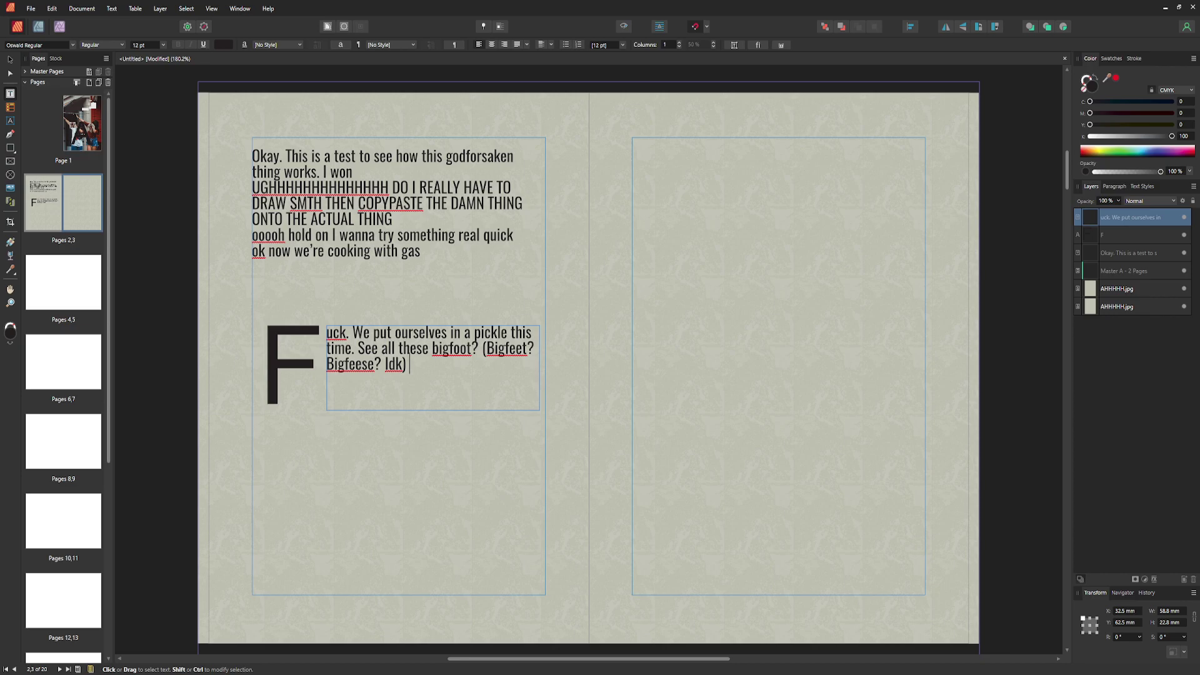
# Step: End the frame's text with "They're just here invading the background. You need to gun them down using the bestgun."
pyautogui.write("They're js")
pyautogui.press('BackSpace')
pyautogui.write('ust here invadi')
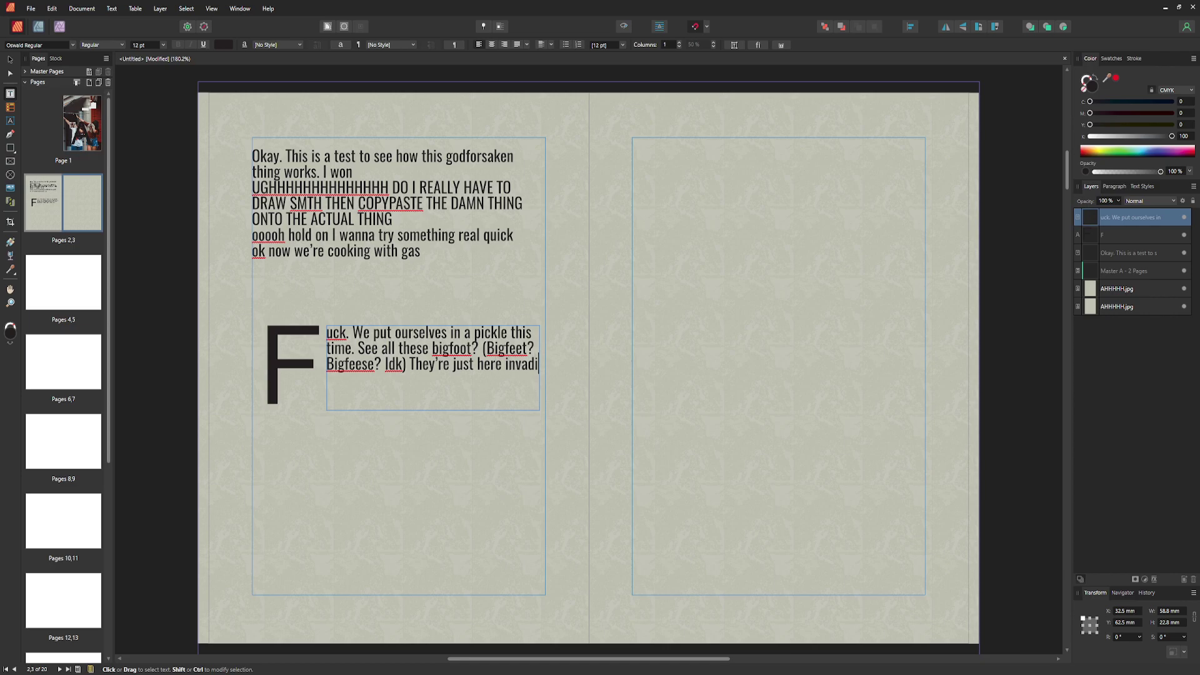
pyautogui.write('ng the bac')
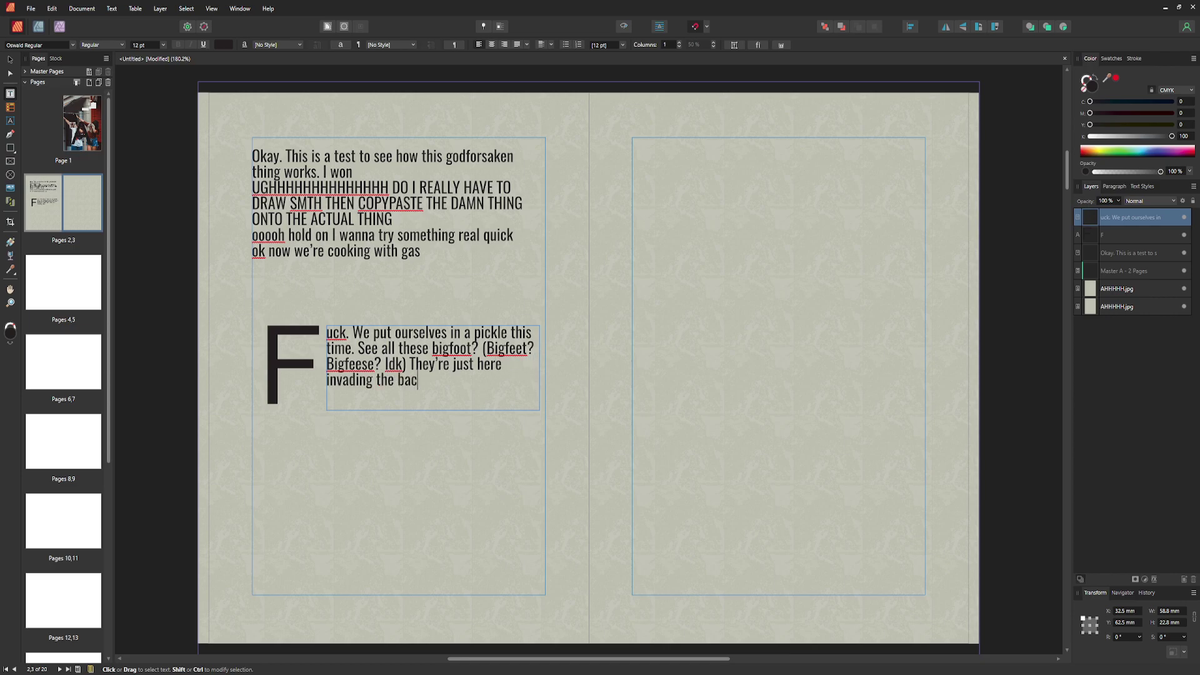
pyautogui.write('kground. You need to gun')
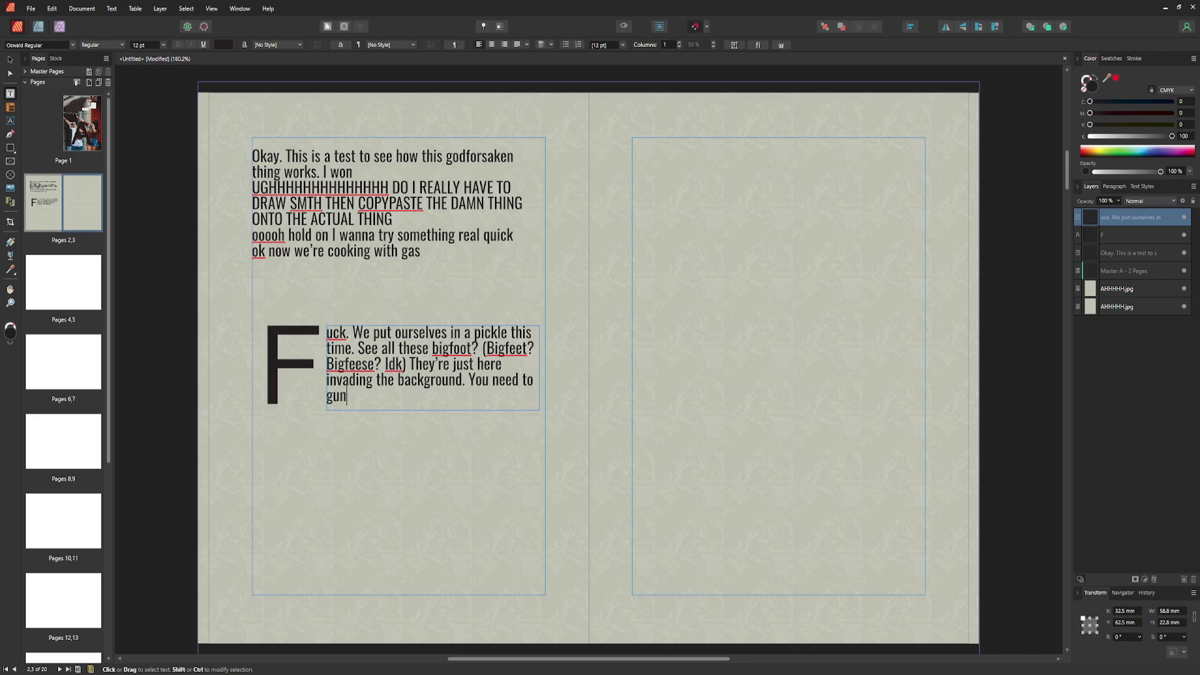
pyautogui.write(' them down using')
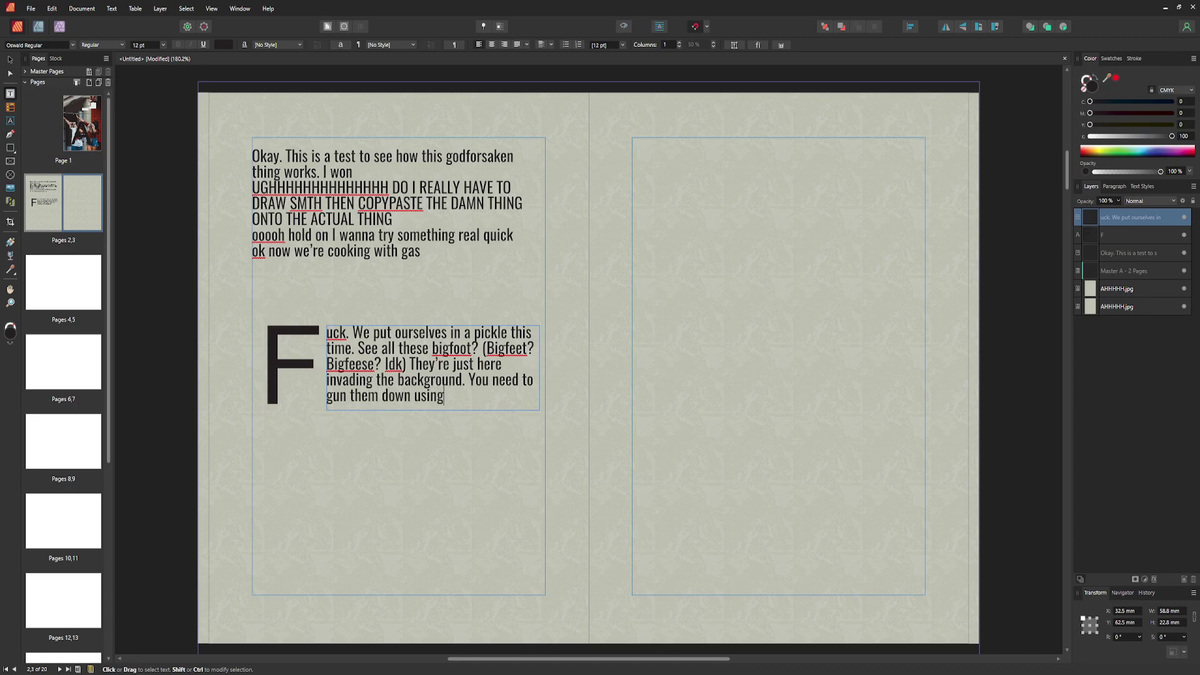
pyautogui.write(' the best gun.')
pyautogui.press('Left')
pyautogui.press('Left')
pyautogui.press('Left')
pyautogui.press('BackSpace')
pyautogui.press('Right')
pyautogui.press('Escape')
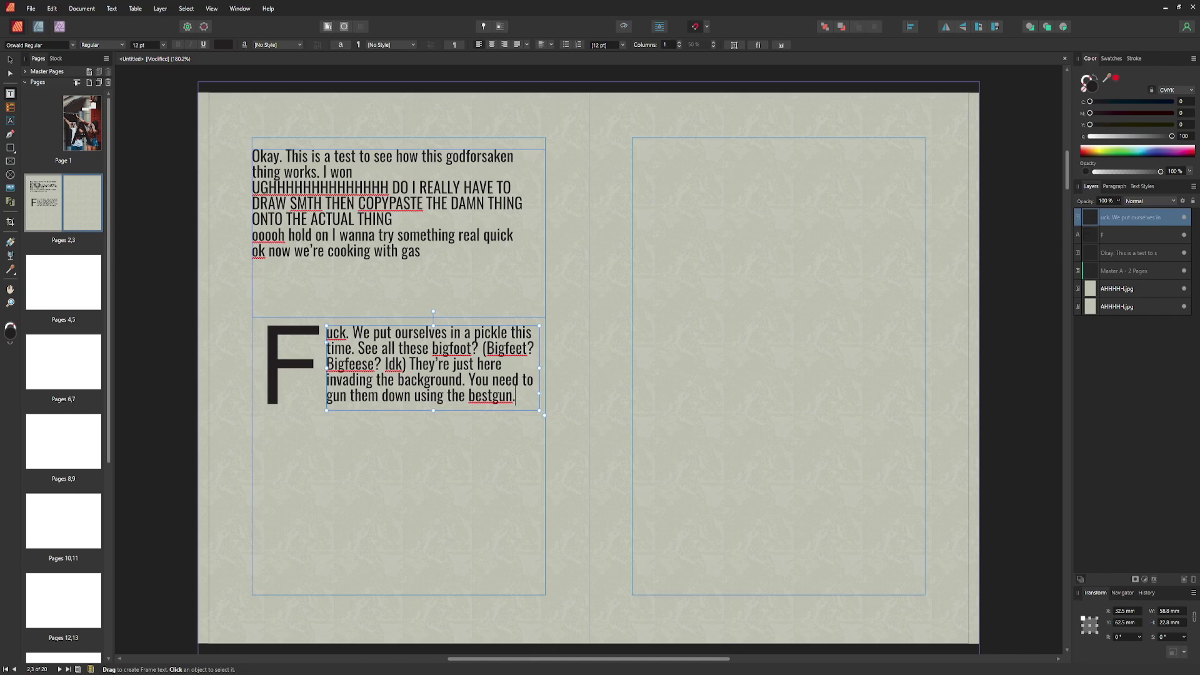
# Step: Place New Canvas.png on the left page, scale it to about 47.4 by 47.4 mm, and position it below the large F
pyautogui.press('alt')
pyautogui.press('alt')
pyautogui.click(547, 394)
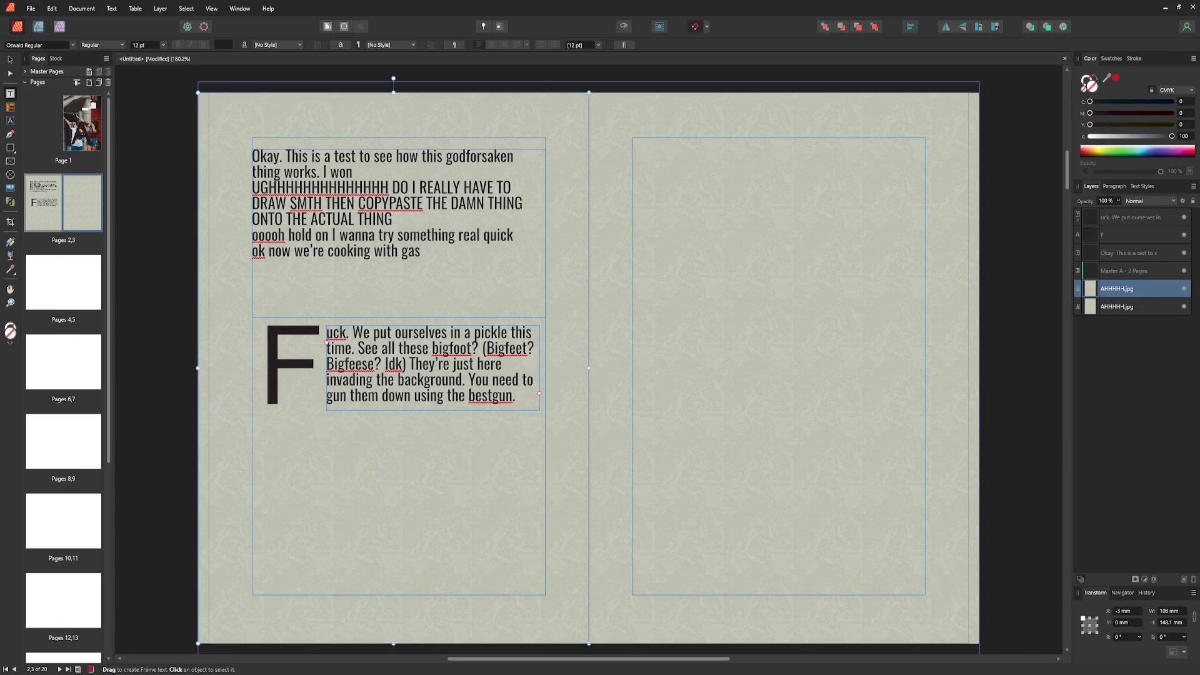
pyautogui.press('Return')
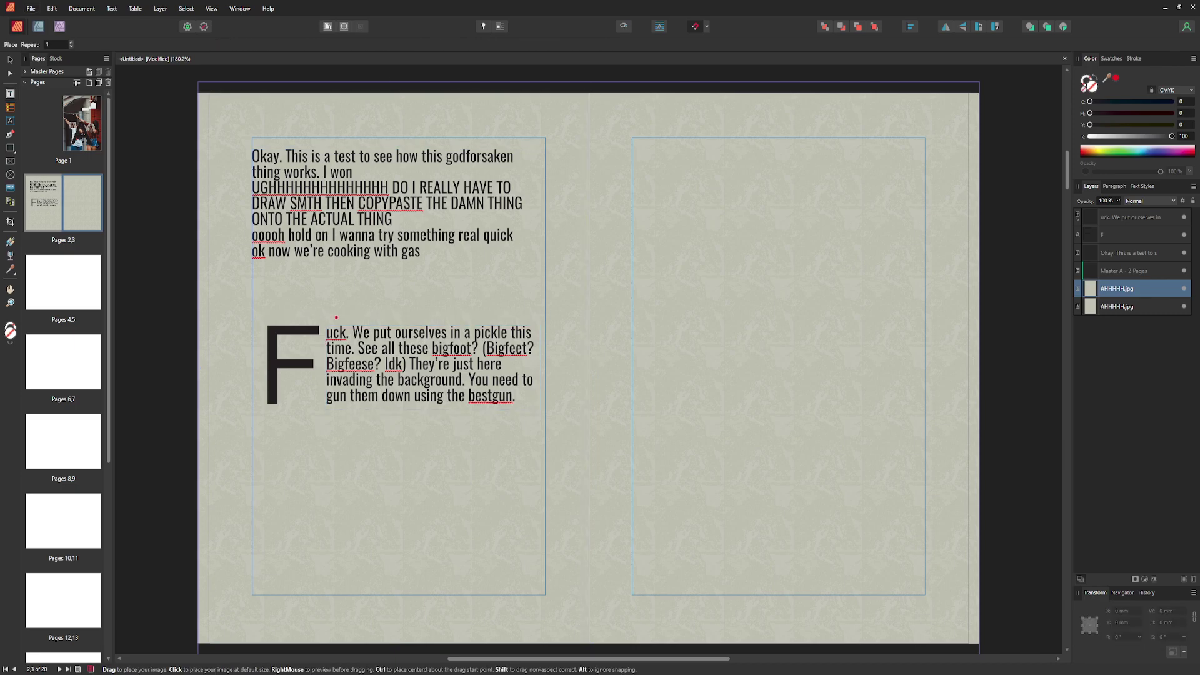
pyautogui.click(202, 286)
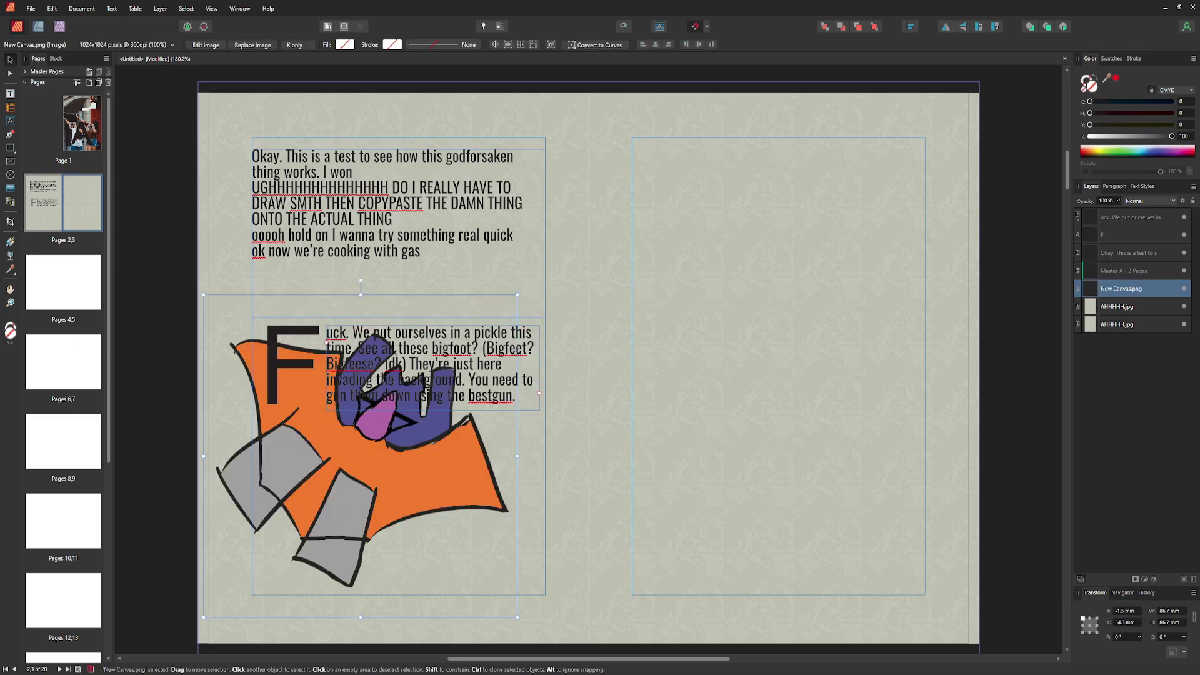
pyautogui.moveTo(358, 444); pyautogui.dragTo(409, 496)
pyautogui.moveTo(566, 338); pyautogui.dragTo(372, 414)
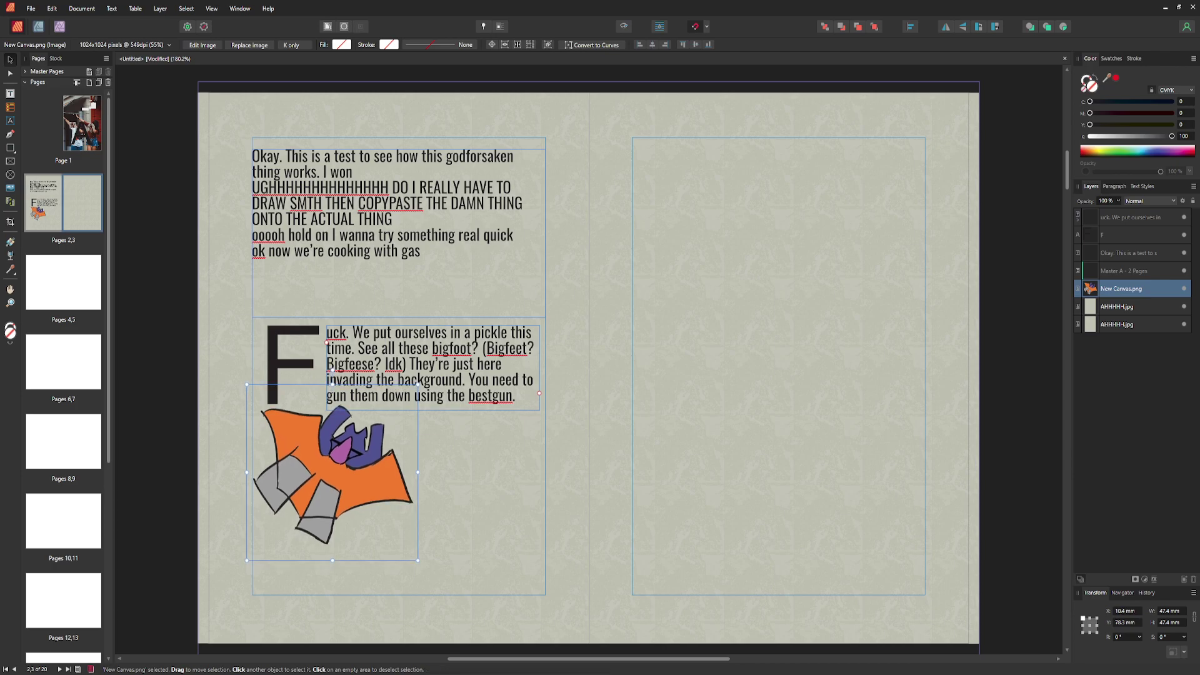
# Step: Delete pages 6 to 20 from the document, keeping the cover and the first two spreads
pyautogui.click(1119, 306)
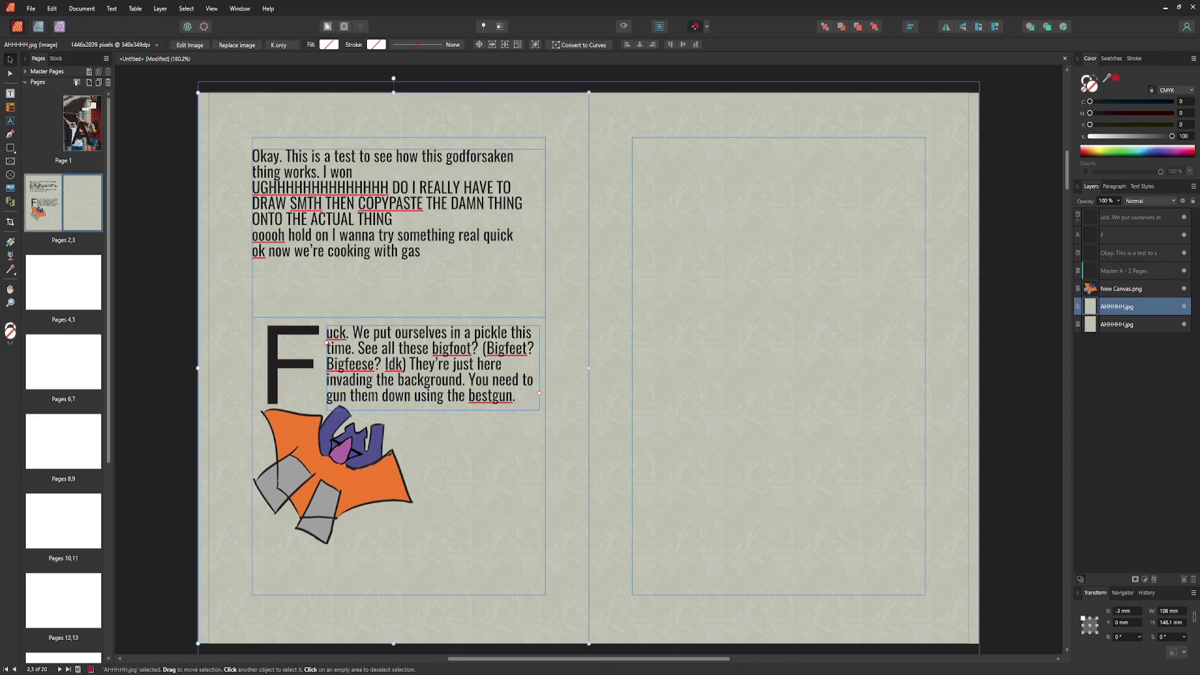
pyautogui.click(82, 123)
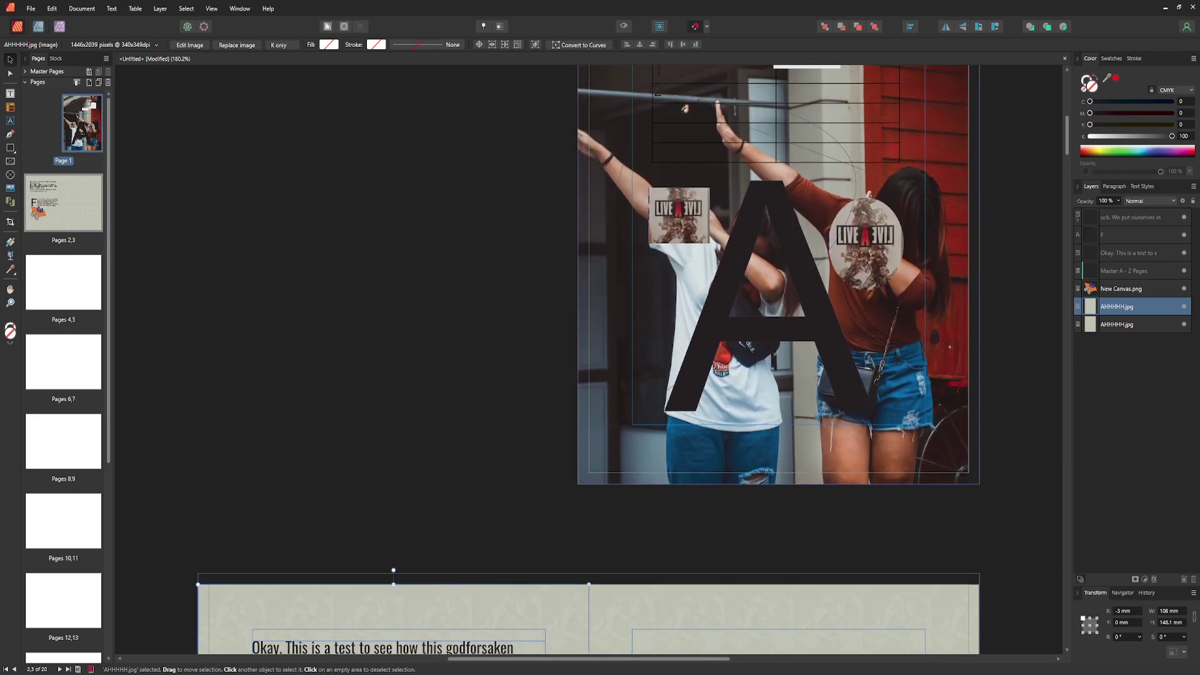
pyautogui.scroll(-5, 685, 224)
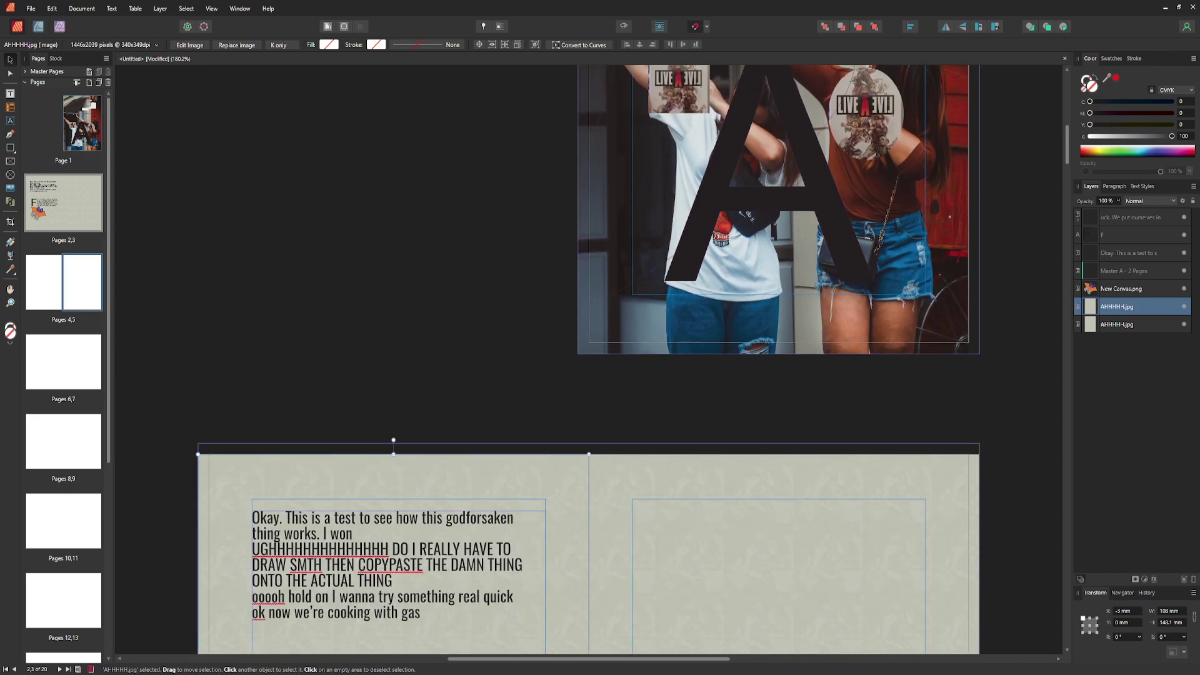
pyautogui.moveTo(63, 361); pyautogui.dragTo(63, 550)
pyautogui.scroll(-1, 62, 375)
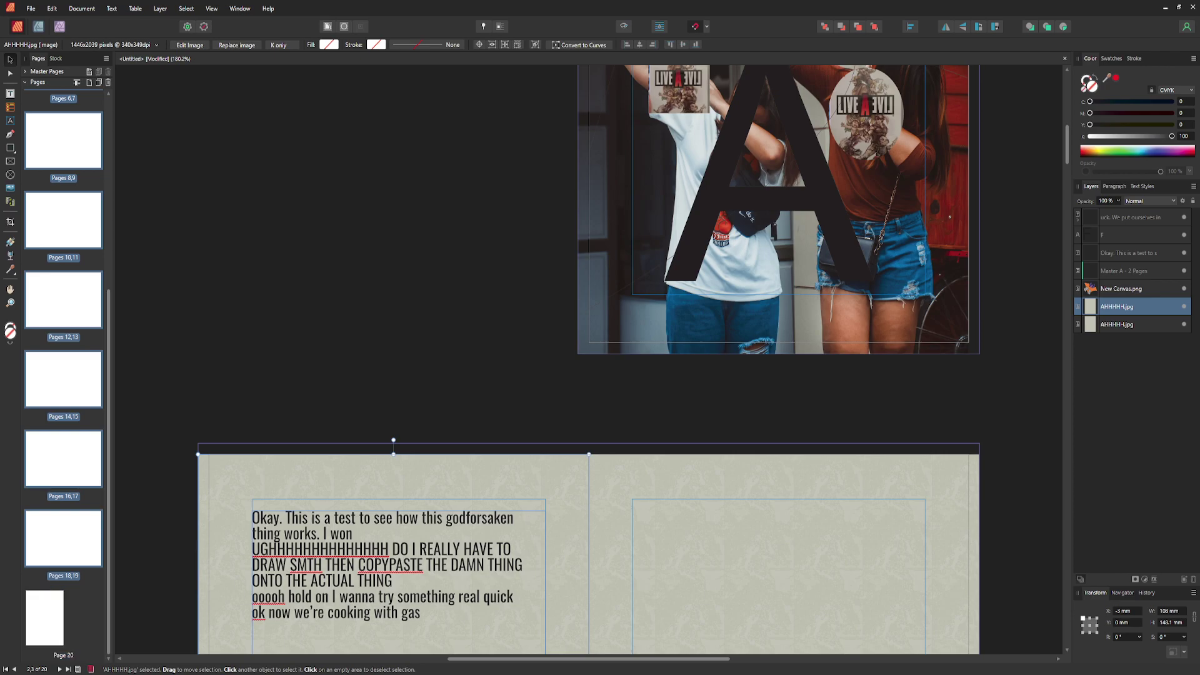
pyautogui.press('Delete')
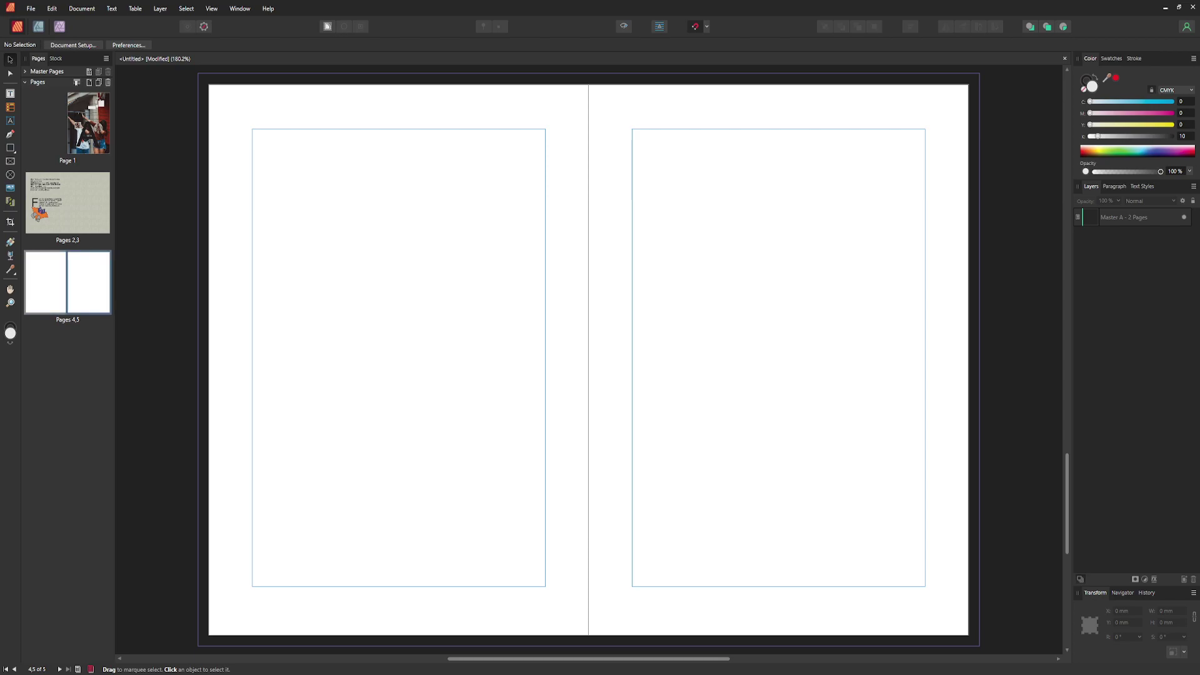
# Step: Delete page 5 from the document and go to the spread of pages 2 and 3
pyautogui.press('Delete')
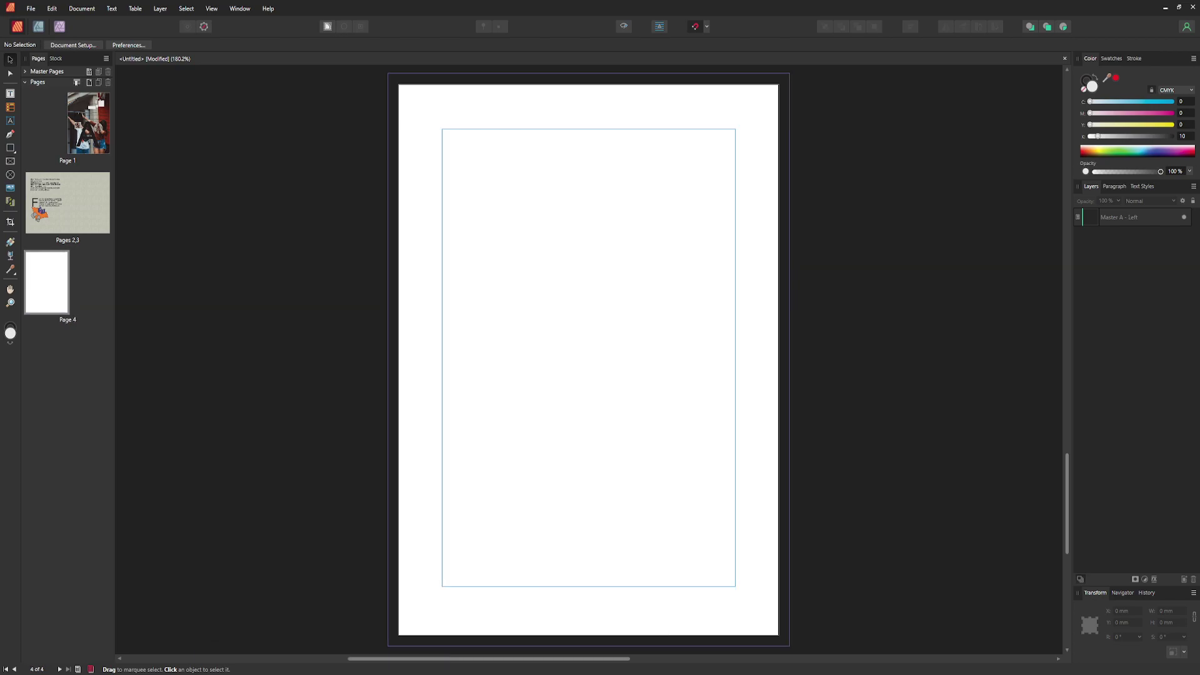
pyautogui.click(68, 203)
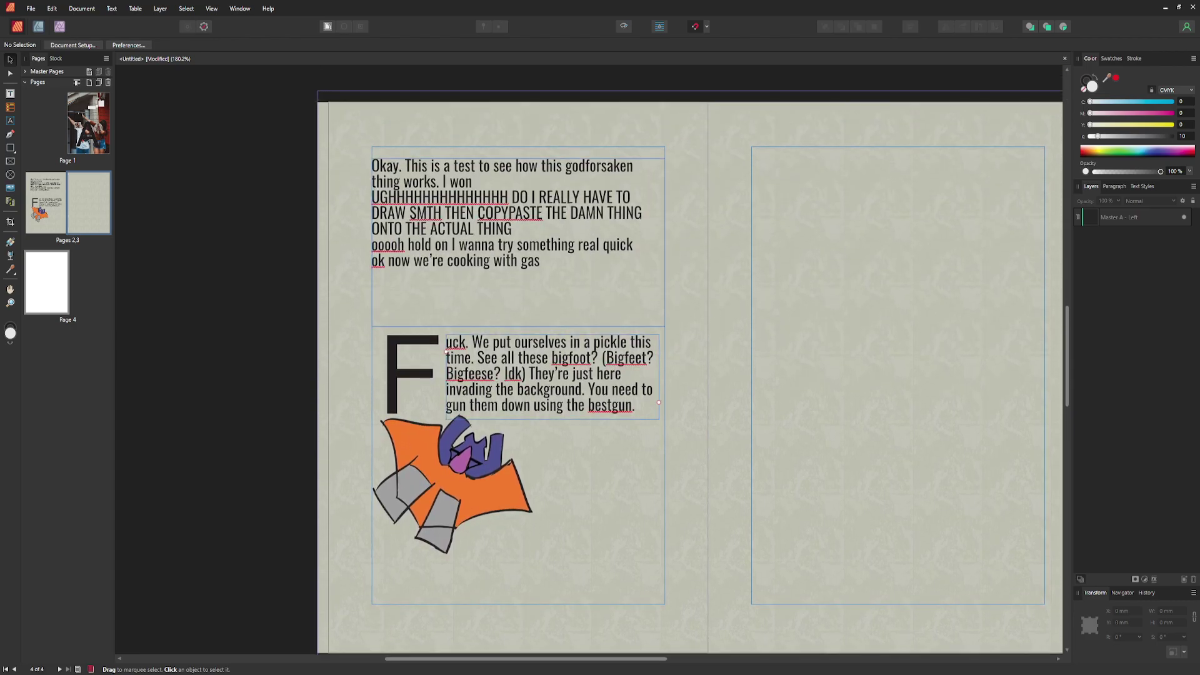
# Step: Draw a text frame about 48.7 by 18.7 mm below the orange artwork on the left page
pyautogui.click(903, 375)
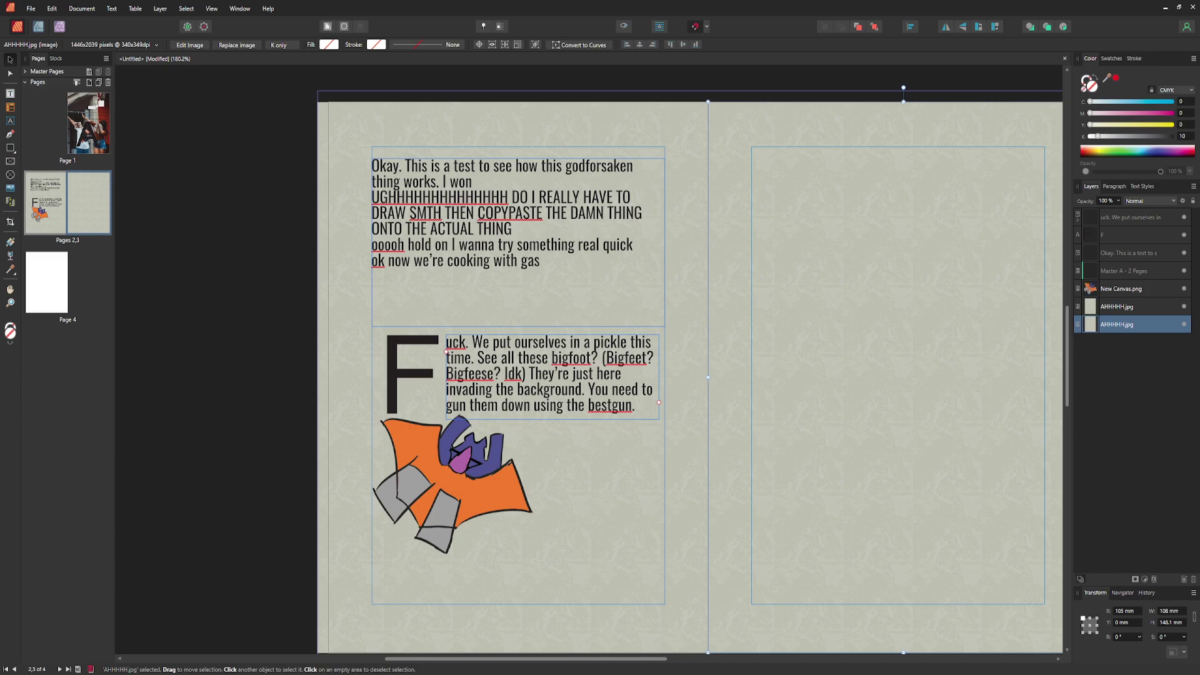
pyautogui.press('t')
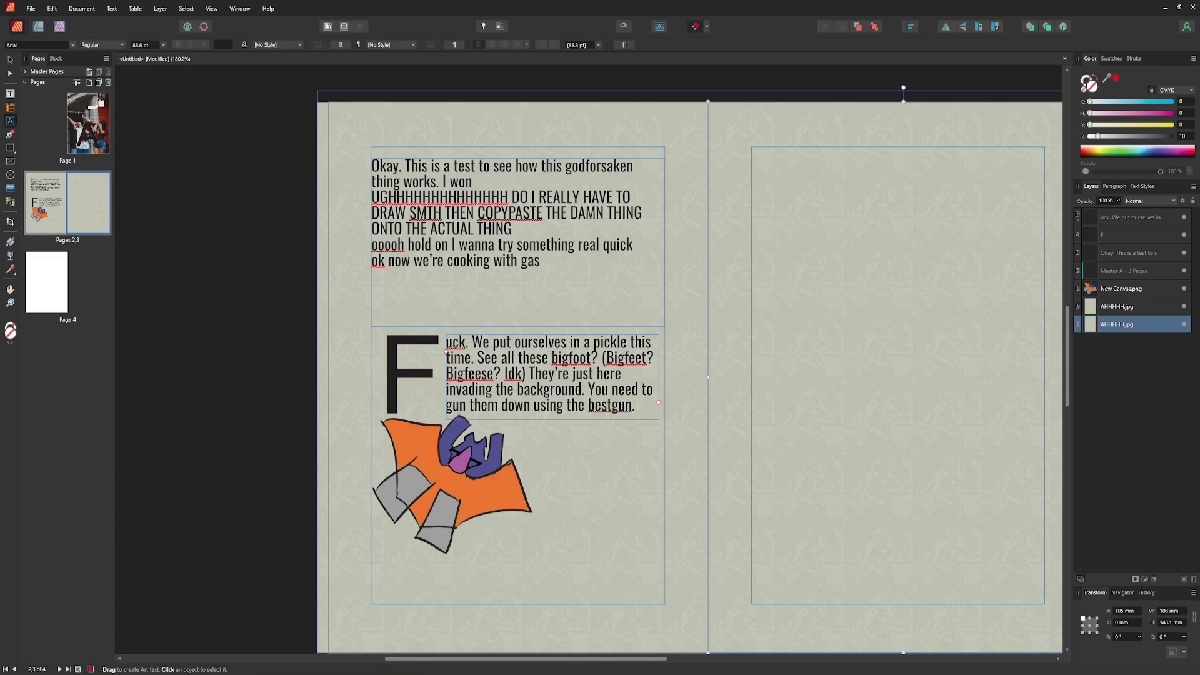
pyautogui.press('t')
pyautogui.moveTo(477, 526)
pyautogui.mouseDown()
pyautogui.moveTo(595, 594)
pyautogui.moveTo(653, 596)
pyautogui.mouseUp()
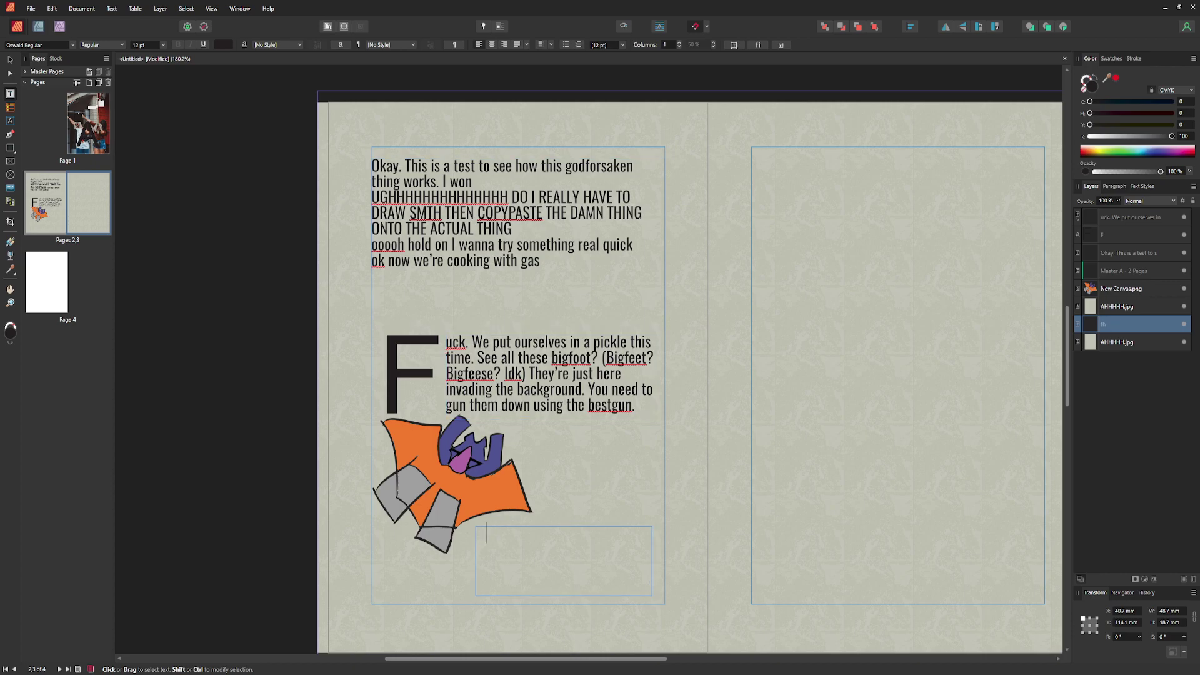
pyautogui.press('Escape')
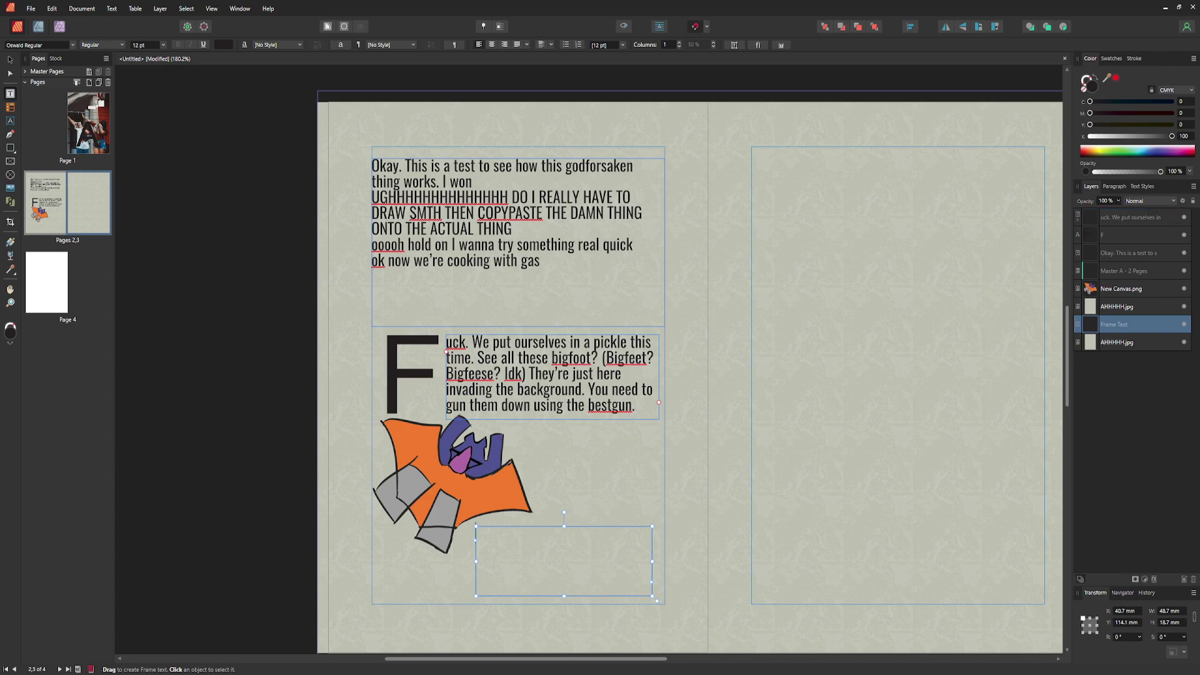
pyautogui.press('Delete')
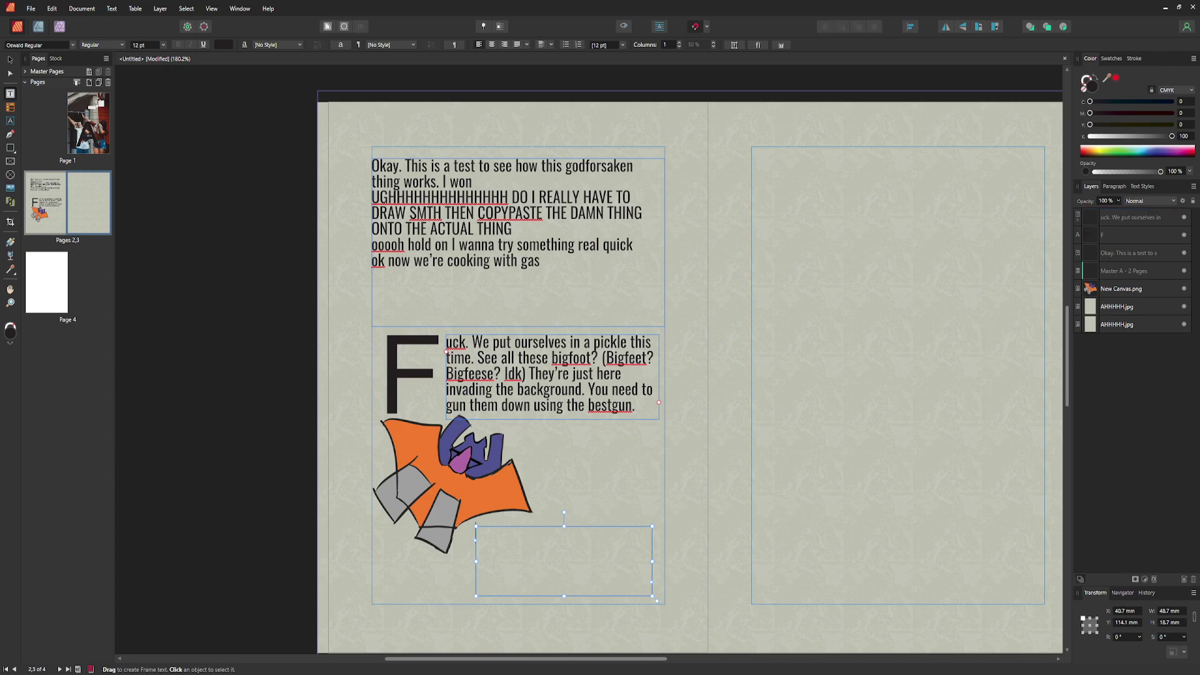
# Step: Take the new empty text frame out of the "uck. We put ourselves in" layer and place it at the top of the layer stack
pyautogui.click(480, 532)
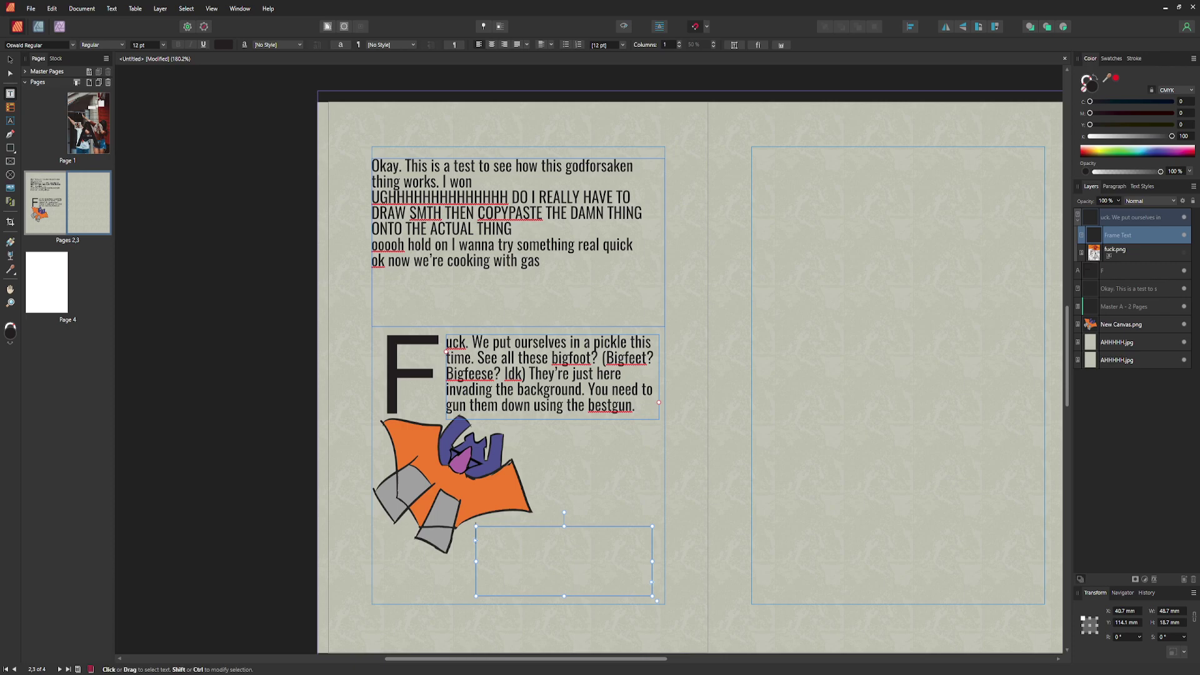
pyautogui.write('thj')
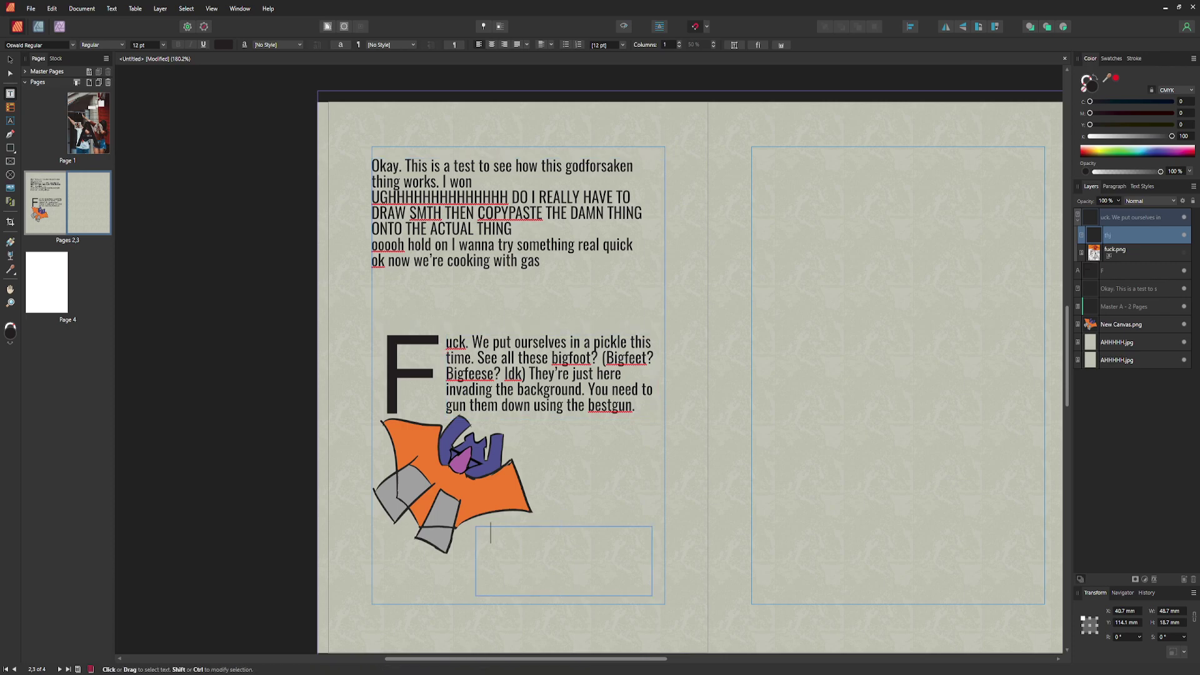
pyautogui.press('BackSpace')
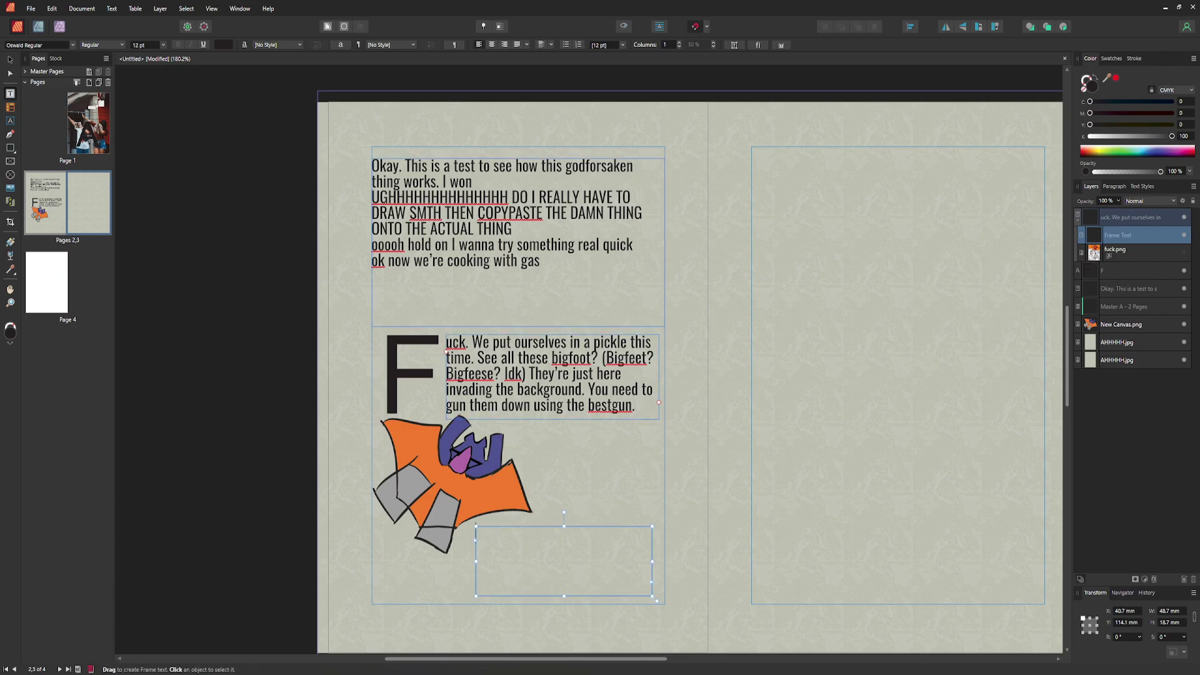
pyautogui.click(1119, 252)
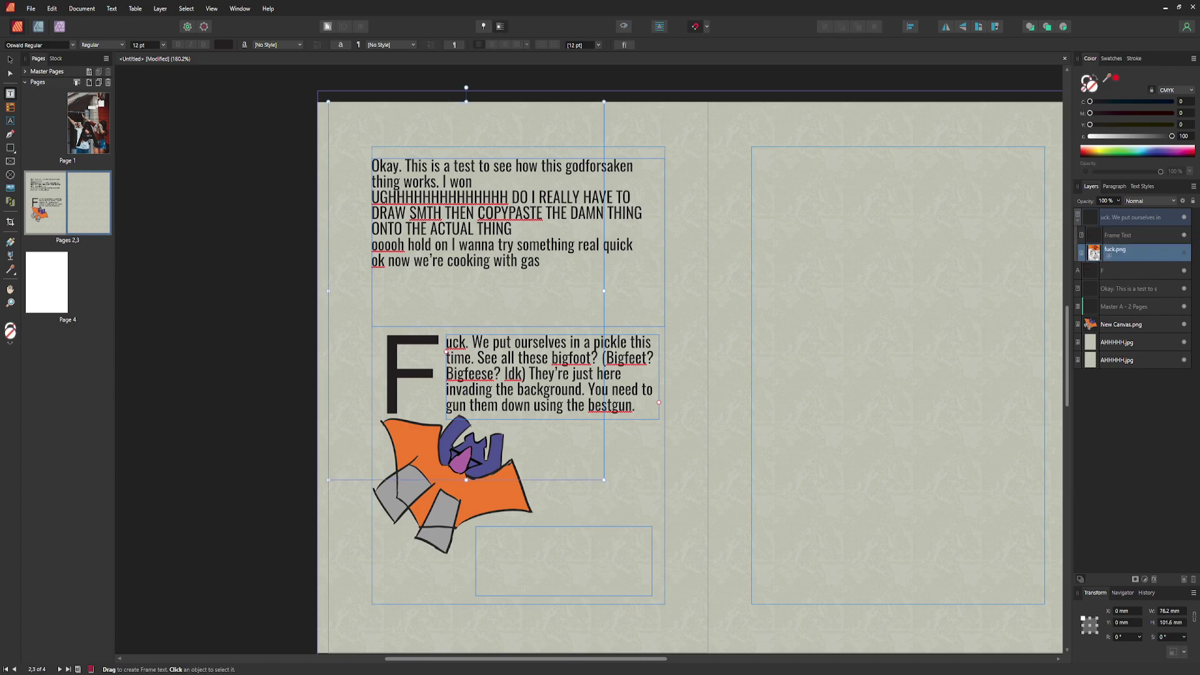
pyautogui.click(1119, 235)
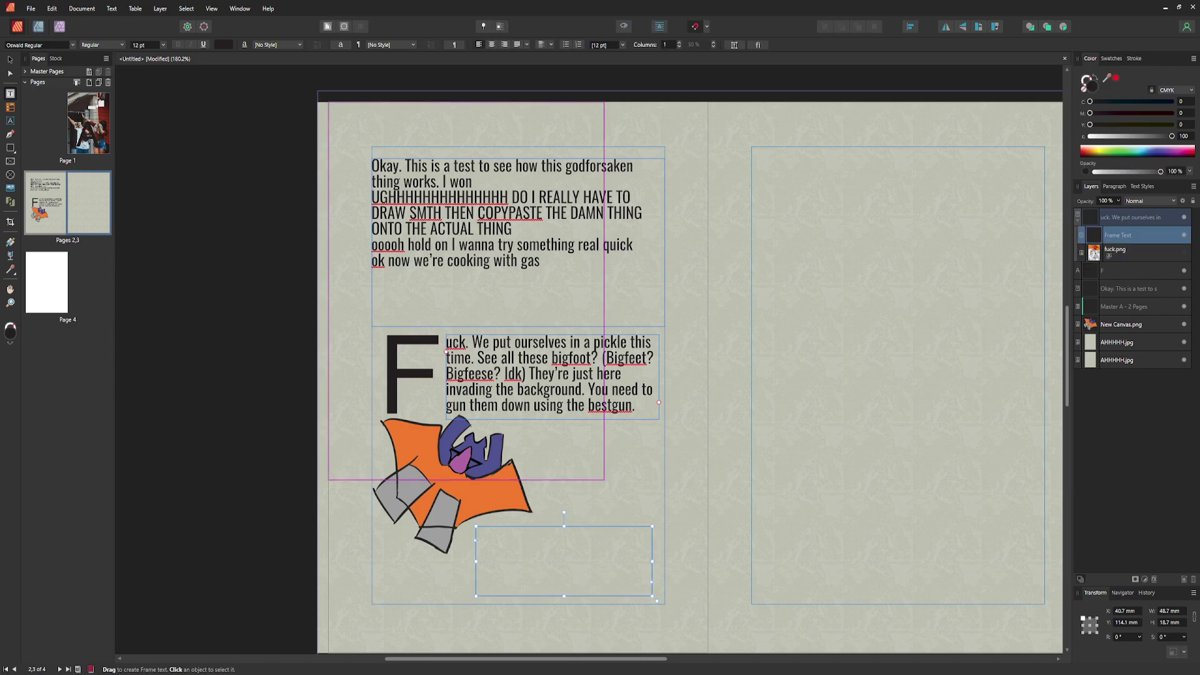
pyautogui.moveTo(1119, 235); pyautogui.dragTo(1119, 217)
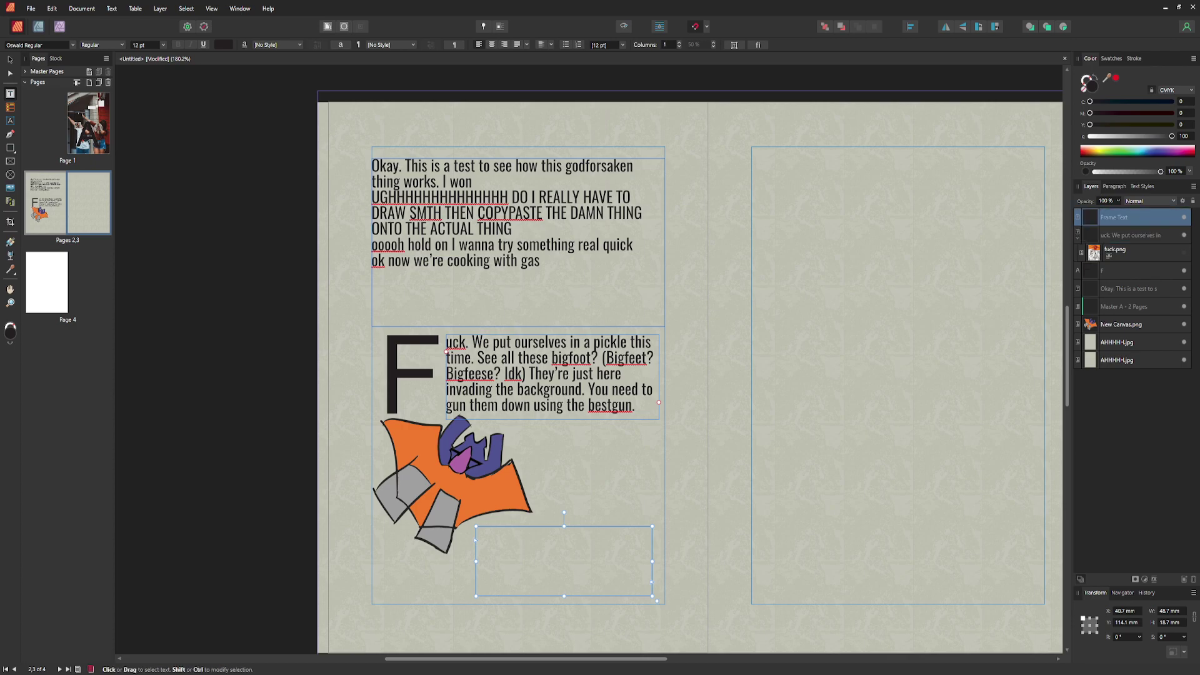
# Step: Enter "that's right", "the bestgun" and "the gaudiest damn thing lookitit" on separate lines in the new text frame
pyautogui.click(479, 533)
pyautogui.write('that')
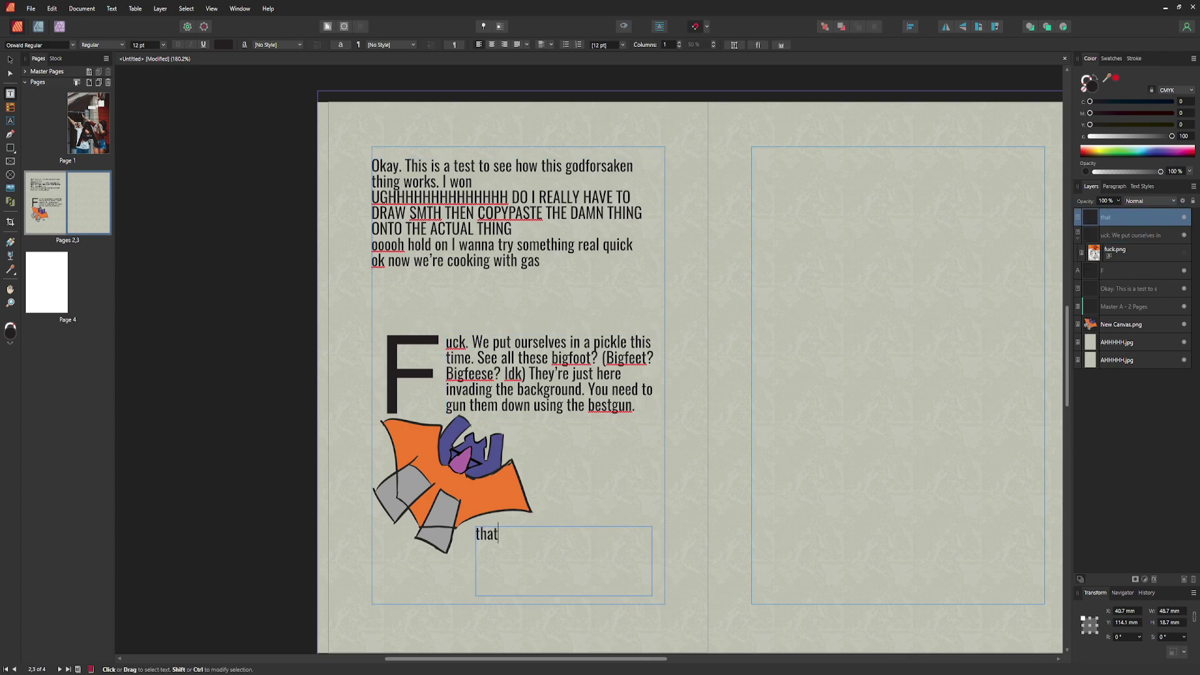
pyautogui.write("'s right")
pyautogui.write('the bestg')
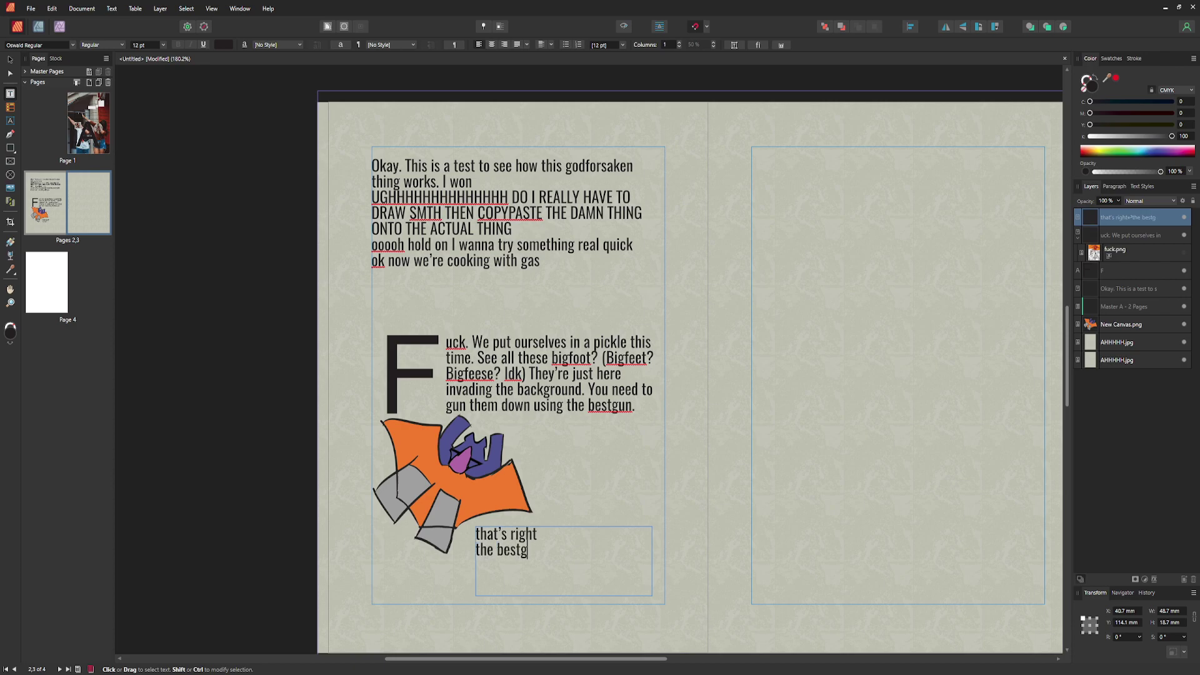
pyautogui.write('un')
pyautogui.press('Return')
pyautogui.write('the gaudiest damn t')
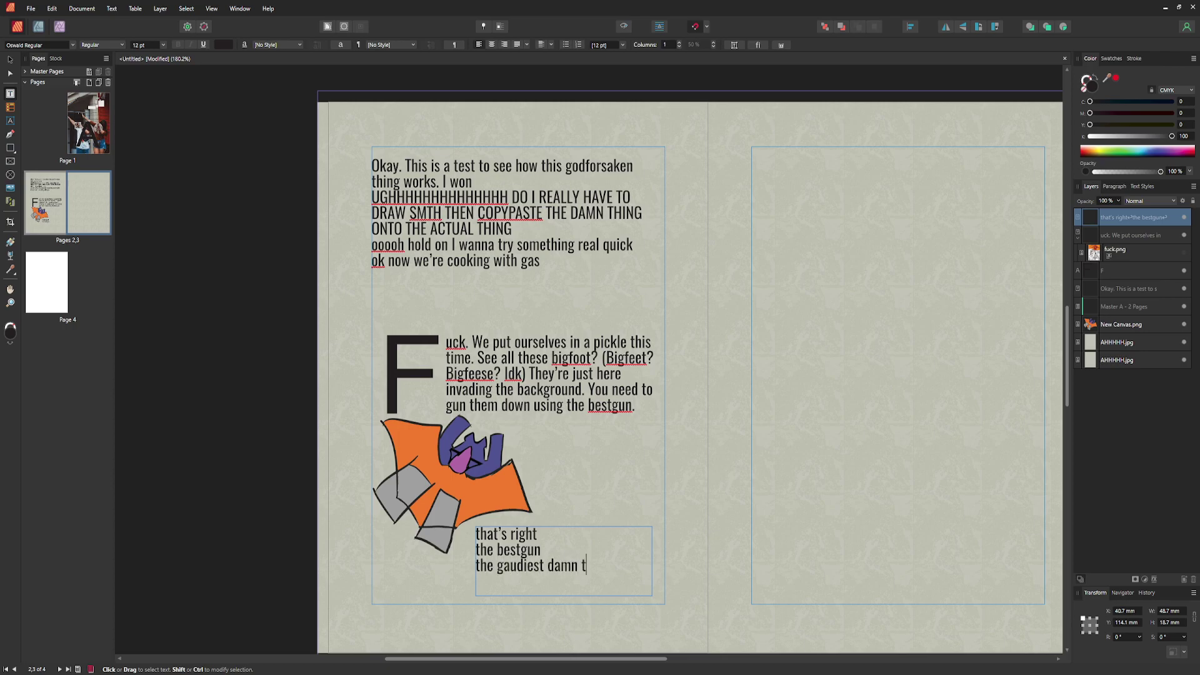
pyautogui.write('hing lookitit')
pyautogui.press('Escape')
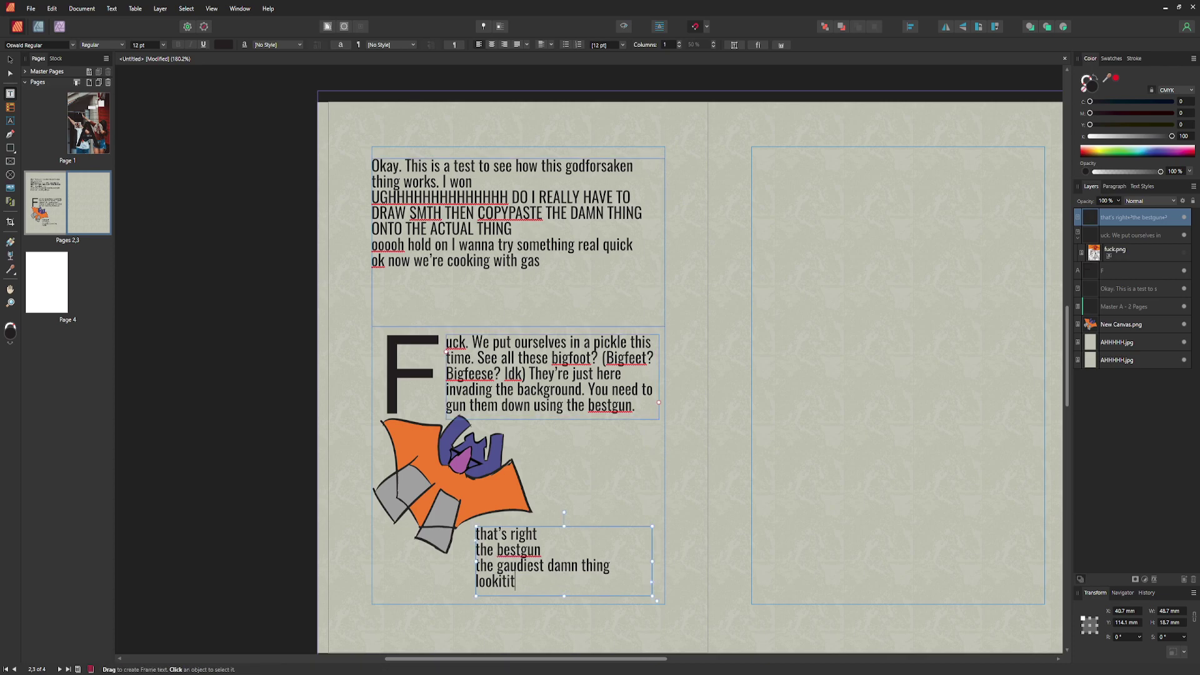
# Step: Add a giant letter H as artistic text on the right page, about 64.8 by 82.6 mm
pyautogui.press('t')
pyautogui.moveTo(764, 167); pyautogui.dragTo(1019, 480)
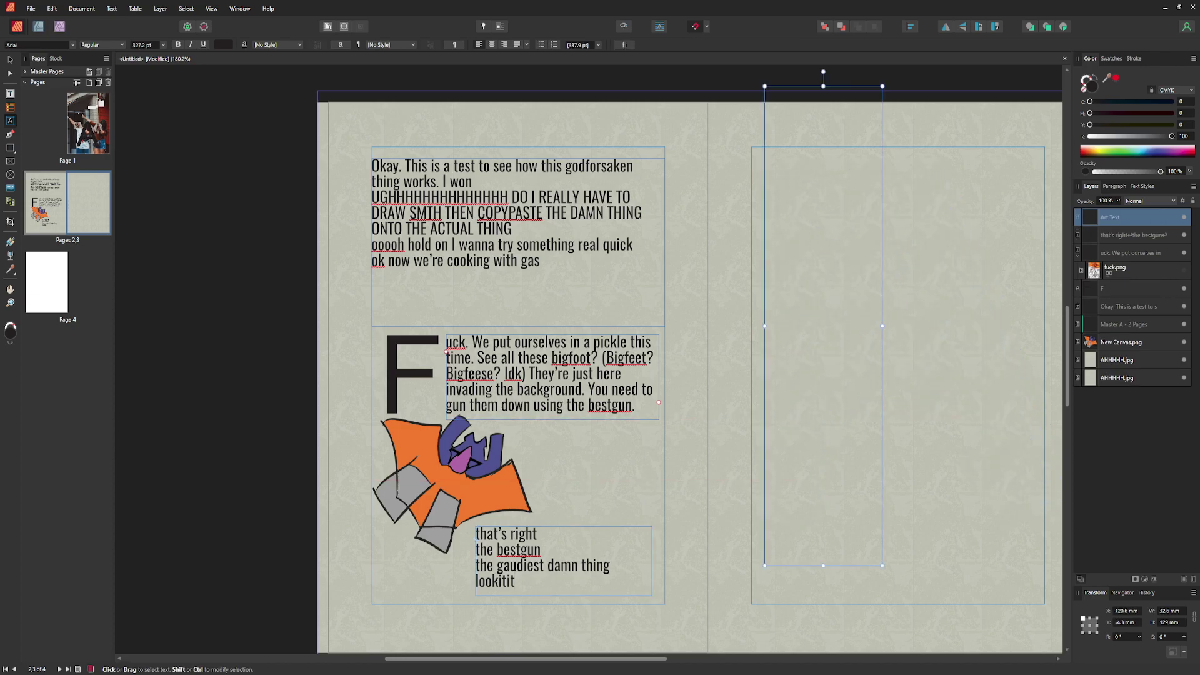
pyautogui.write('H')
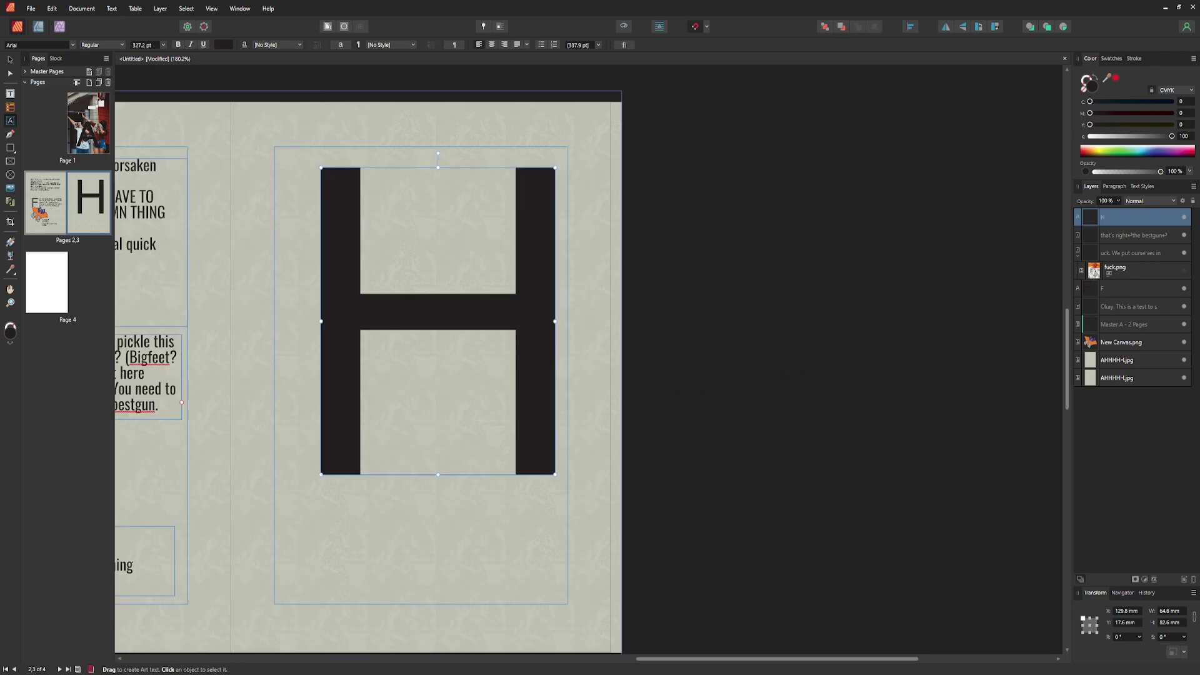
# Step: Place bigfoot-517258962.jpg at its default size in the middle of page 4
pyautogui.scroll(1, 369, 359)
pyautogui.click(46, 282)
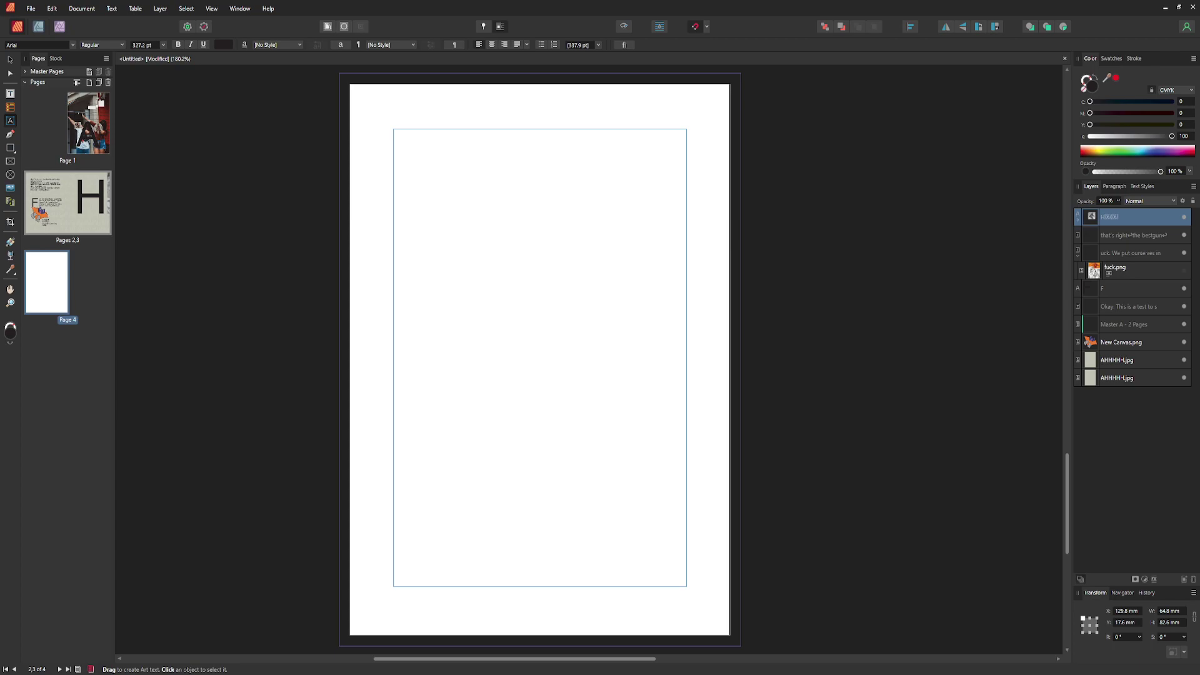
pyautogui.click(541, 394)
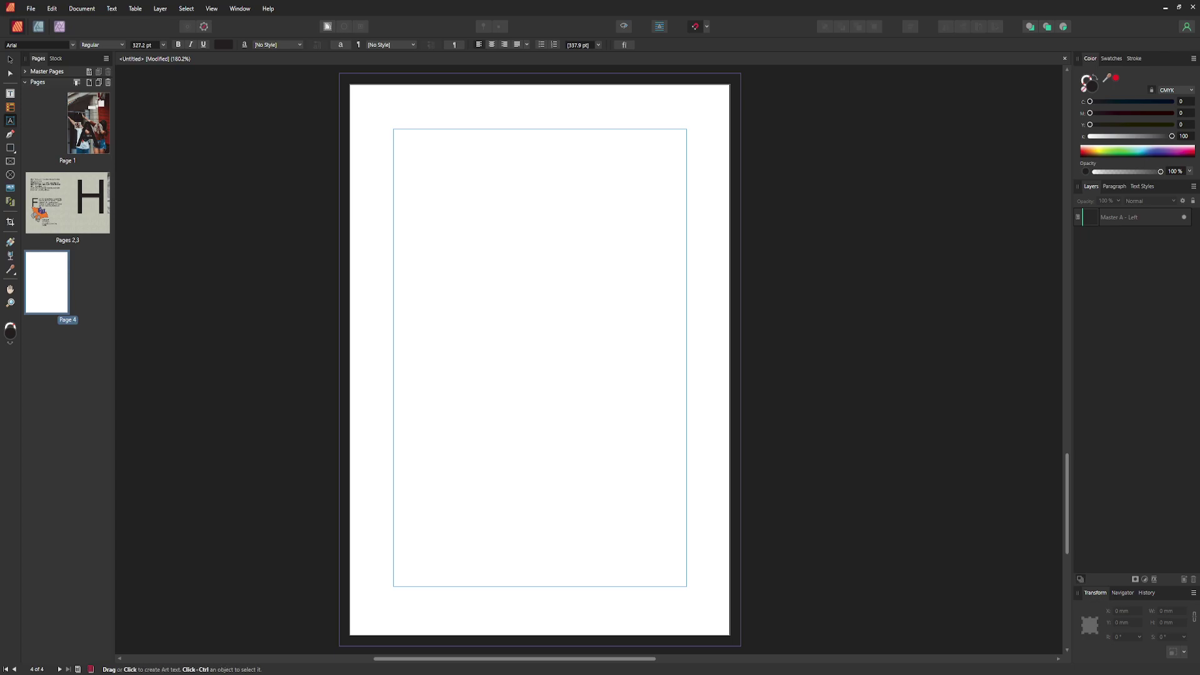
pyautogui.press('v')
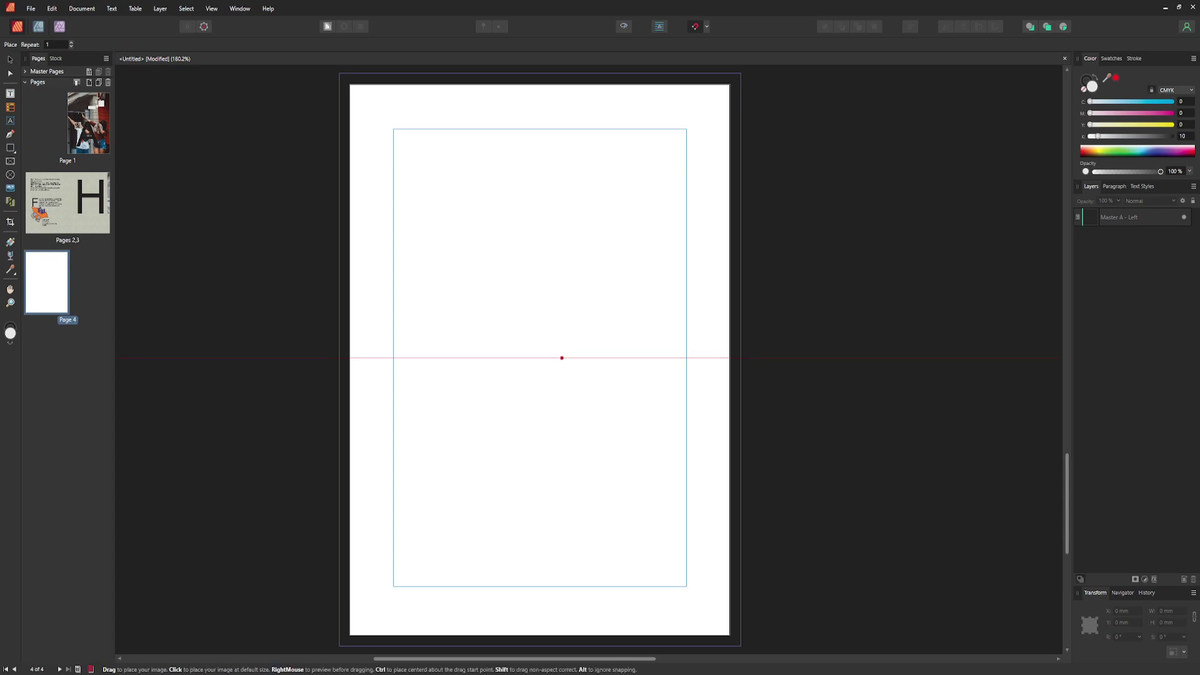
pyautogui.click(540, 350)
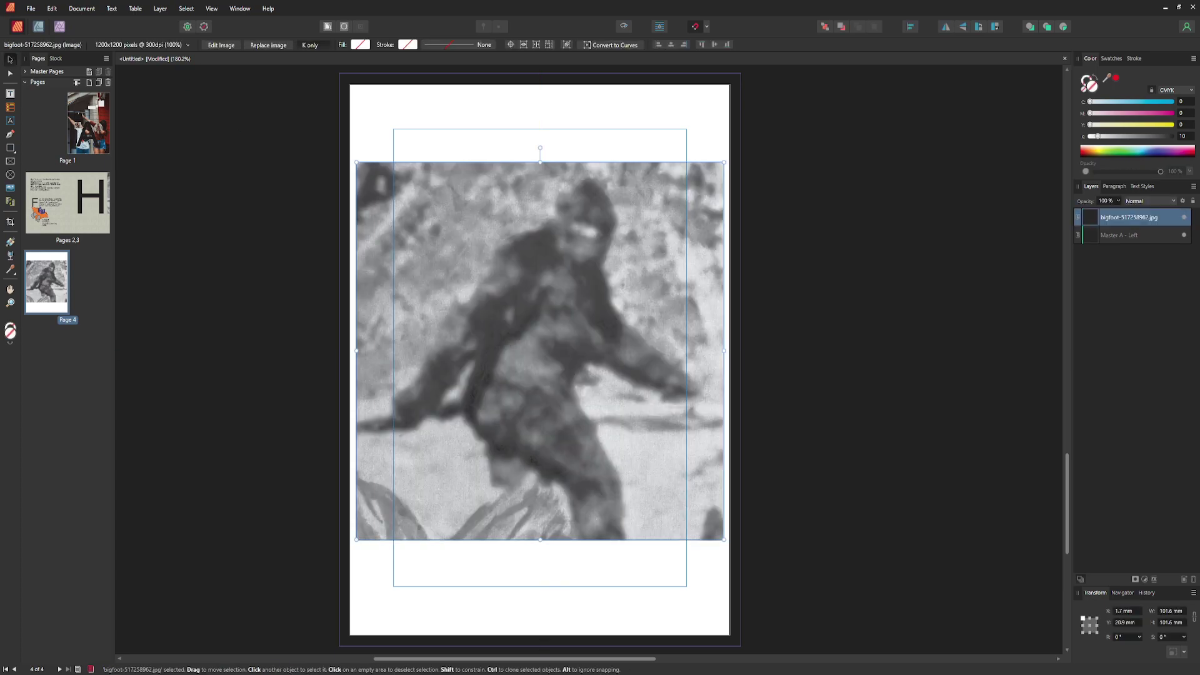
pyautogui.press('Escape')
# Step: Inspect the document's preflight issues, including the non-proportional scaling of the page 1 image and the overflowing text frame on page 2
pyautogui.scroll(3, 540, 375)
pyautogui.scroll(10, 700, 360)
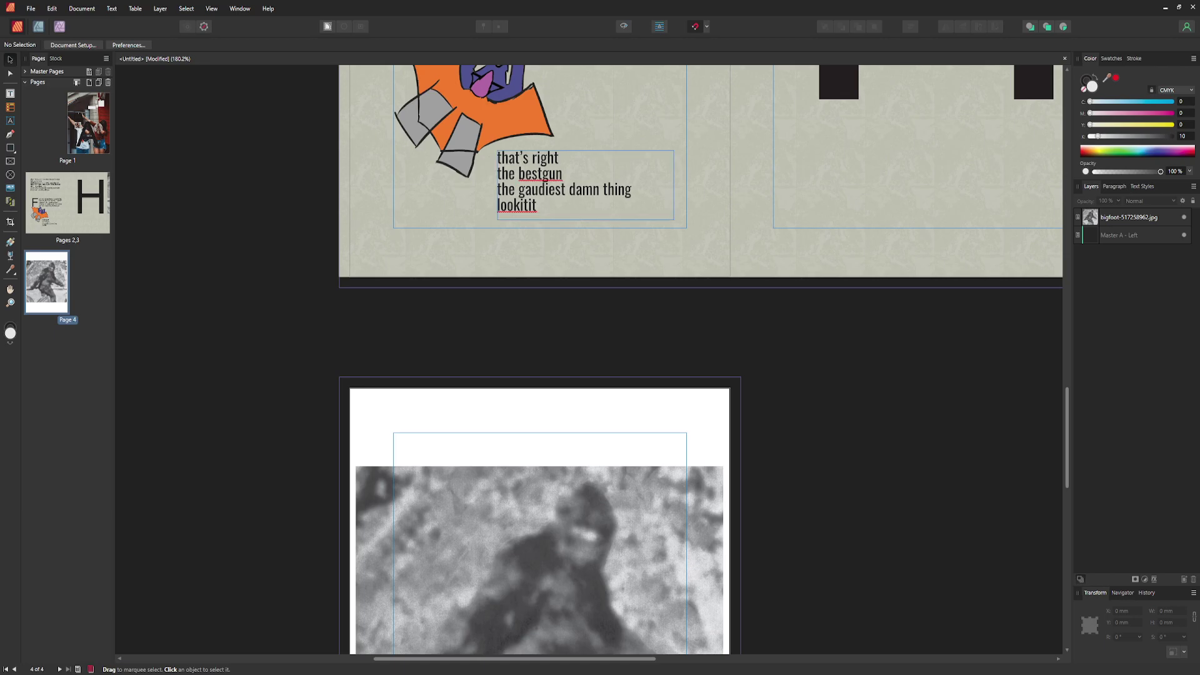
pyautogui.scroll(-4, 700, 360)
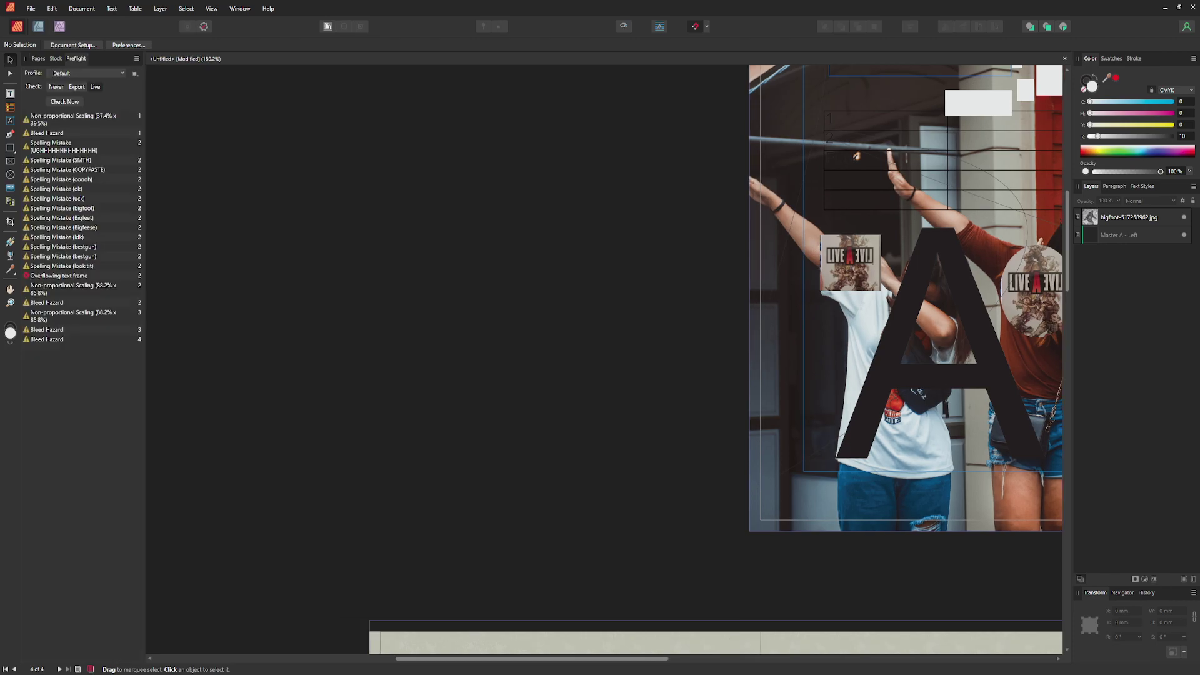
pyautogui.click(69, 116)
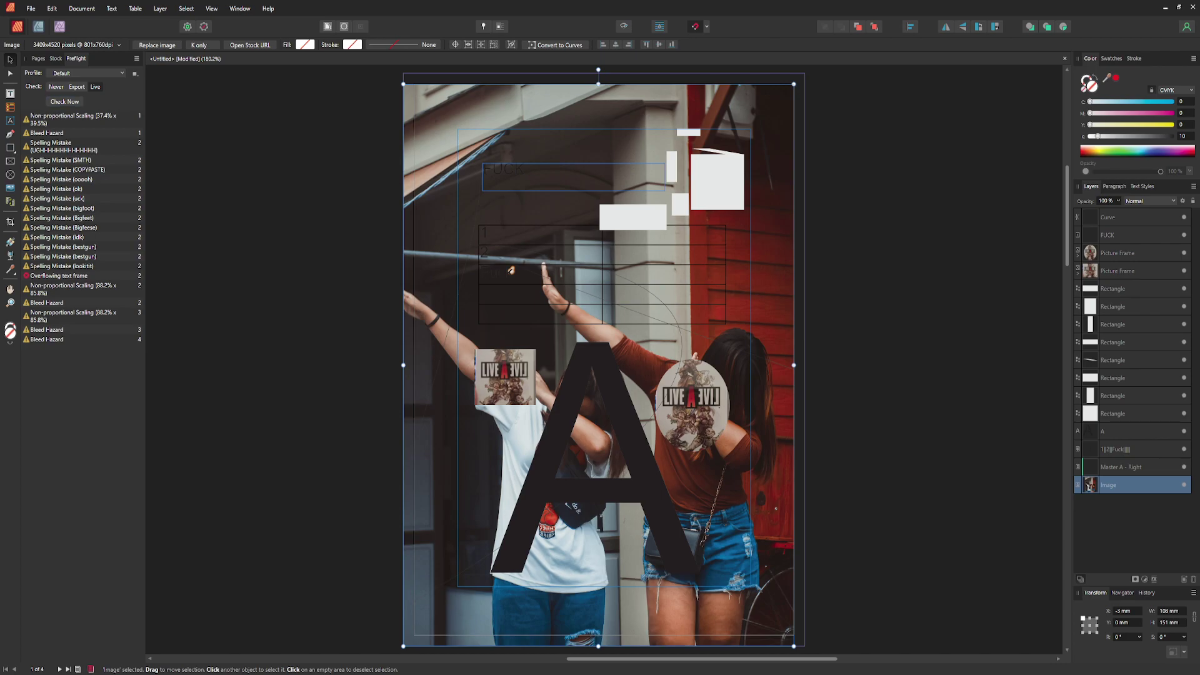
pyautogui.press('pagedown')
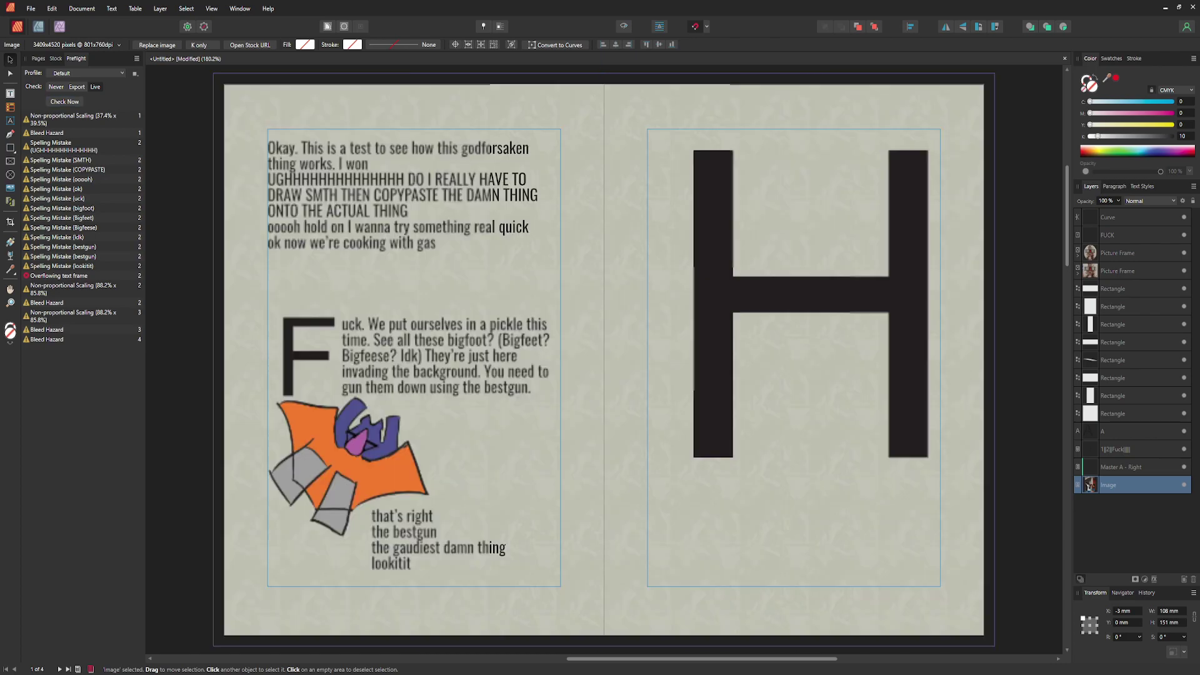
pyautogui.click(561, 385)
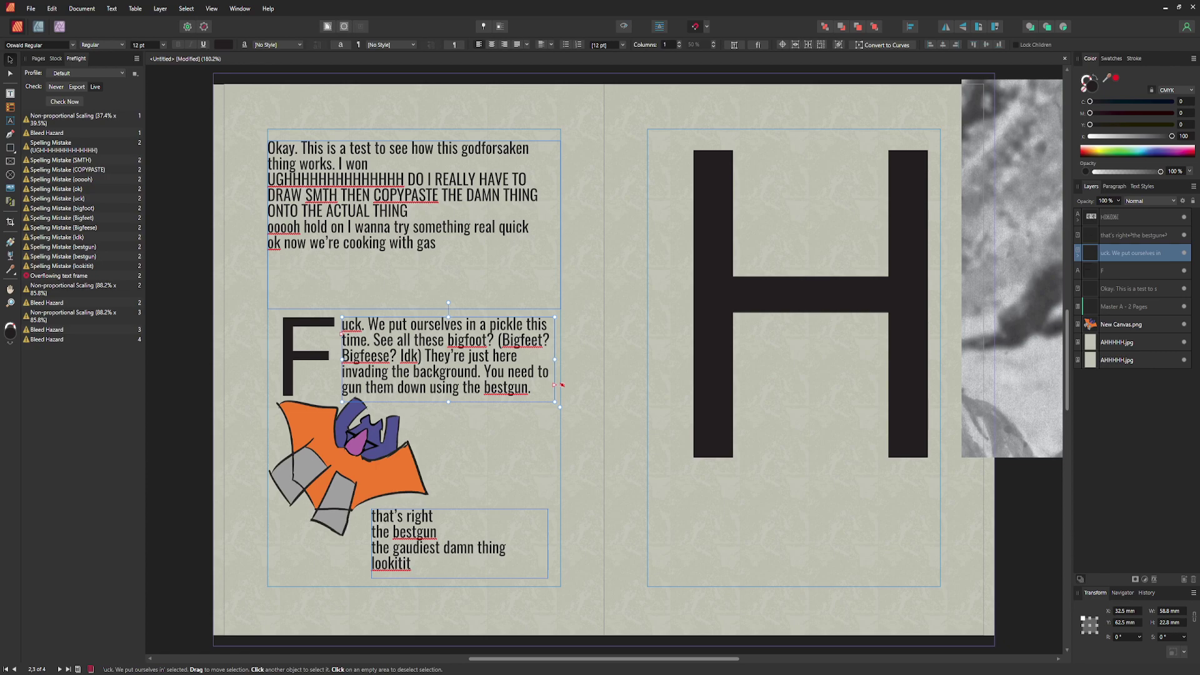
# Step: Look through all pages of the exported h.pdf in the browser, and return to the booklet spread in Affinity Publisher
pyautogui.scroll(-2, 638, 368)
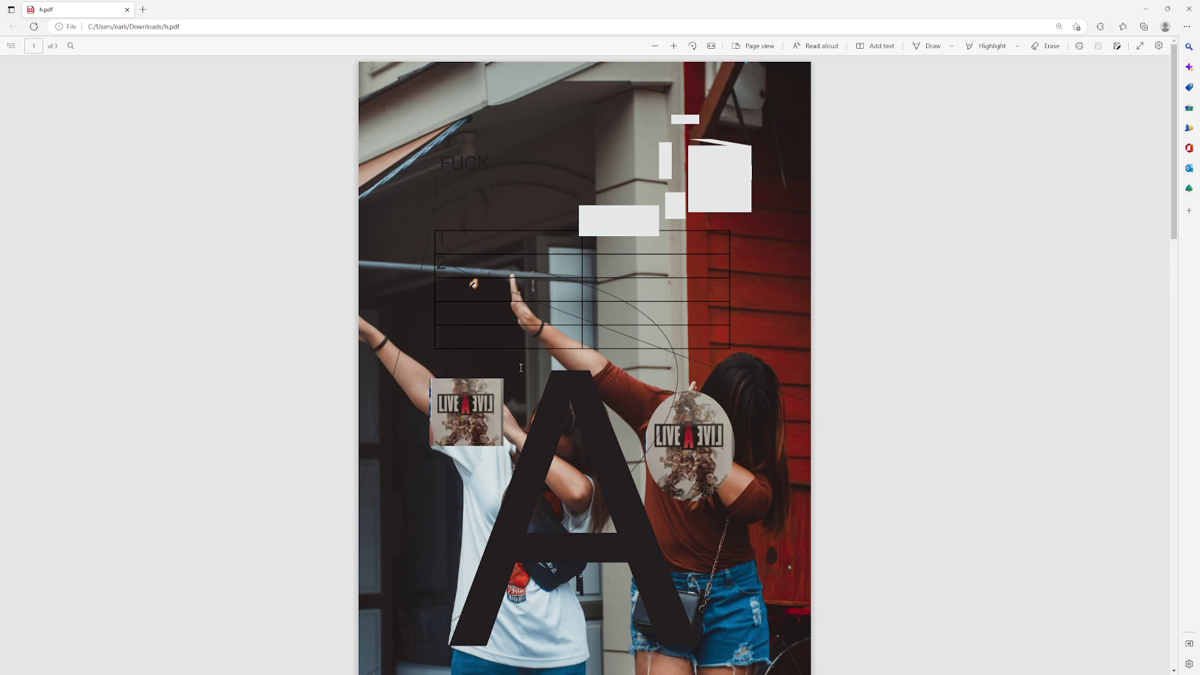
pyautogui.scroll(-2, 579, 305)
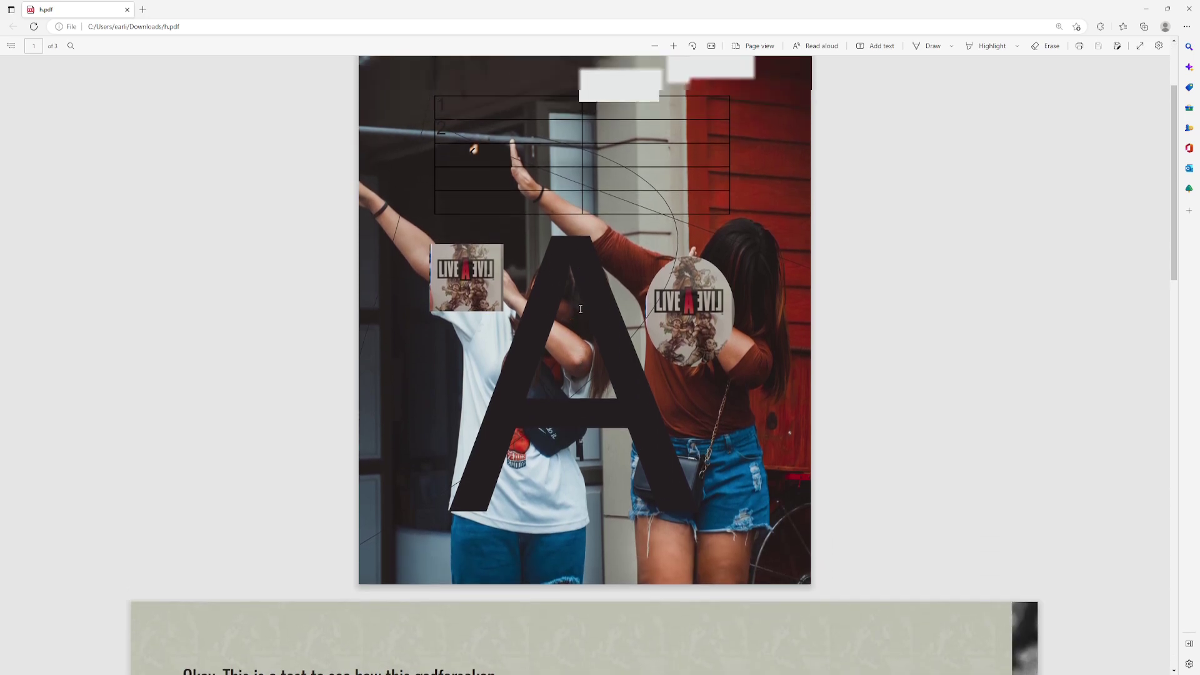
pyautogui.scroll(2, 582, 308)
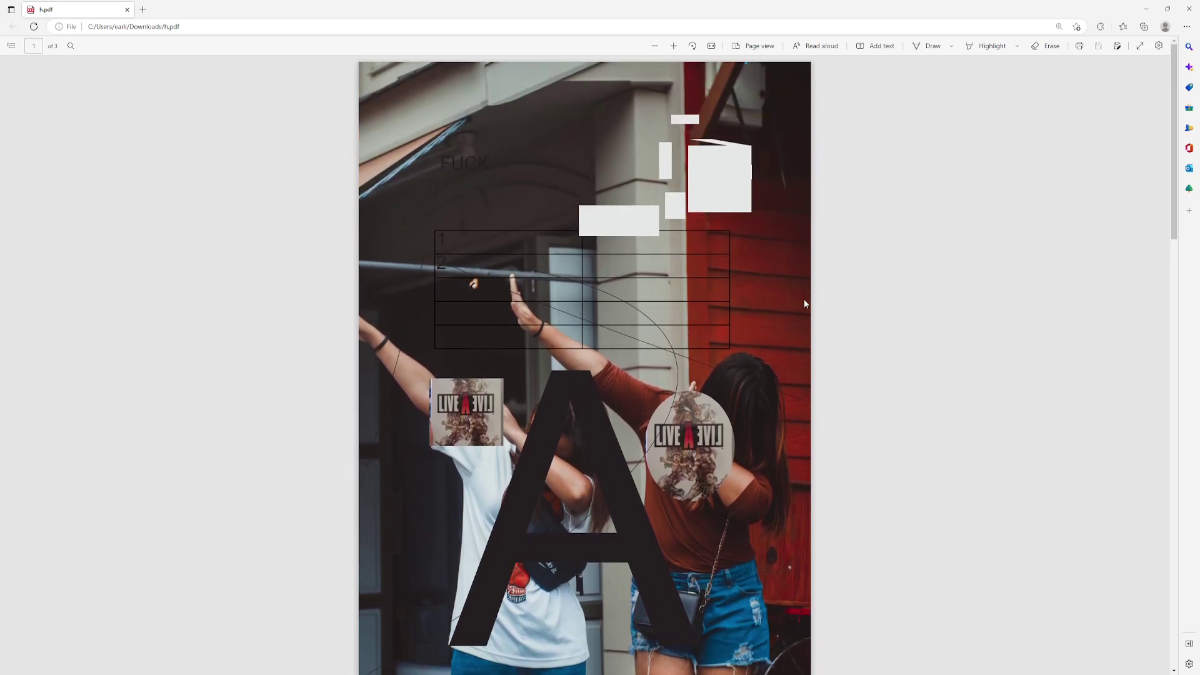
pyautogui.scroll(-10, 763, 223)
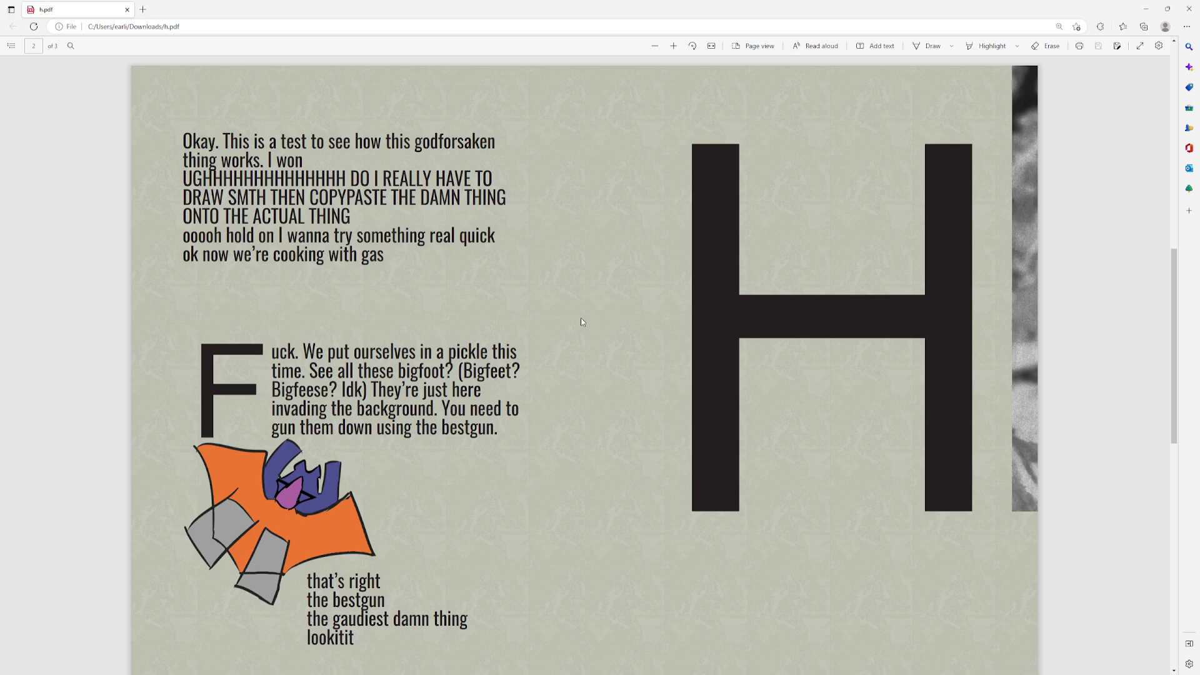
pyautogui.scroll(-10, 581, 319)
pyautogui.scroll(8, 581, 318)
pyautogui.scroll(2, 585, 322)
pyautogui.moveTo(394, 260); pyautogui.dragTo(300, 161)
pyautogui.click(301, 162)
pyautogui.scroll(-1, 300, 161)
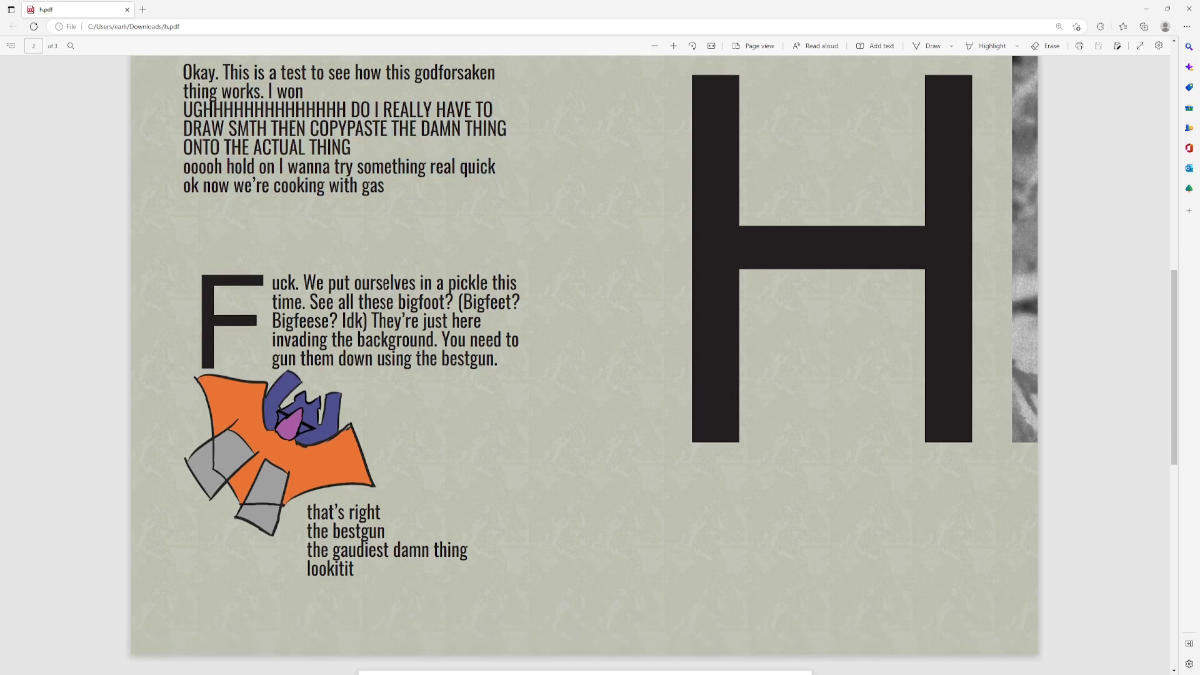
pyautogui.scroll(-2, 430, 342)
pyautogui.scroll(-8, 448, 339)
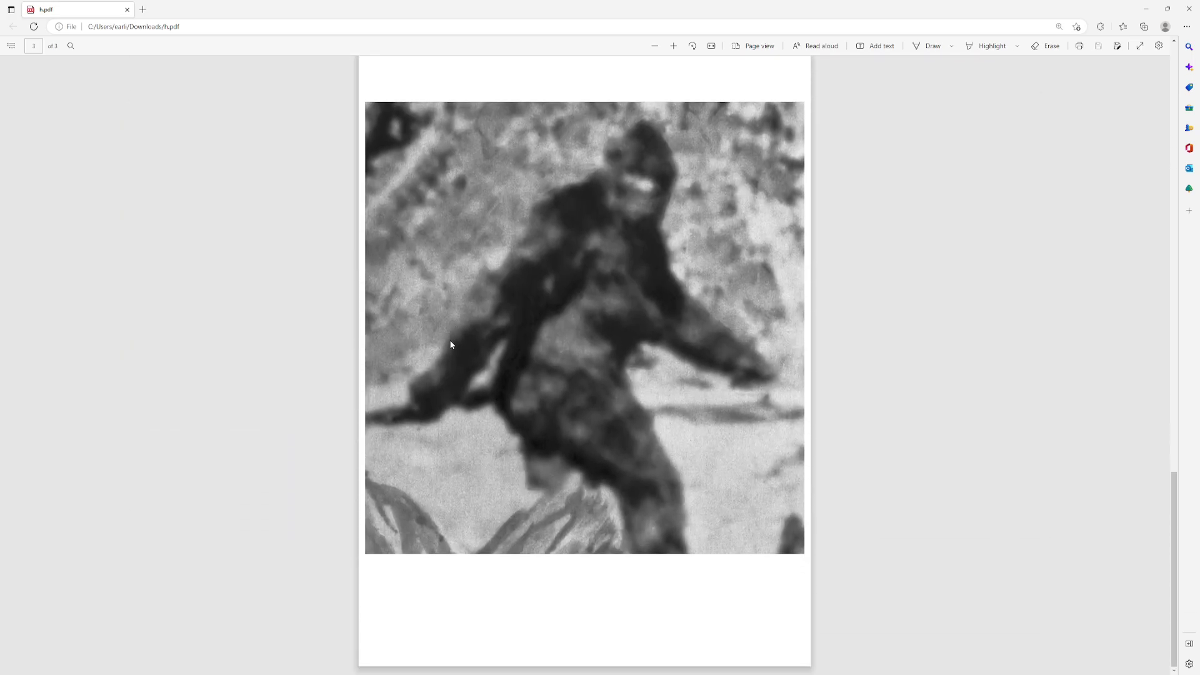
pyautogui.scroll(20, 449, 340)
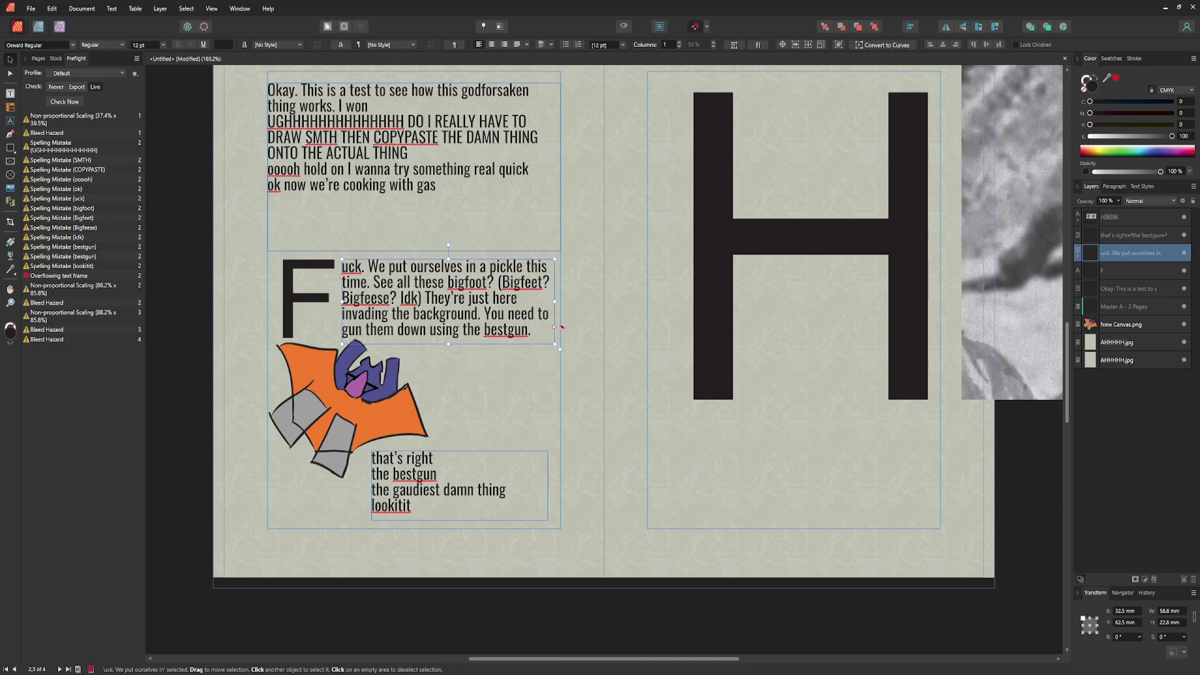
pyautogui.scroll(5, 603, 359)
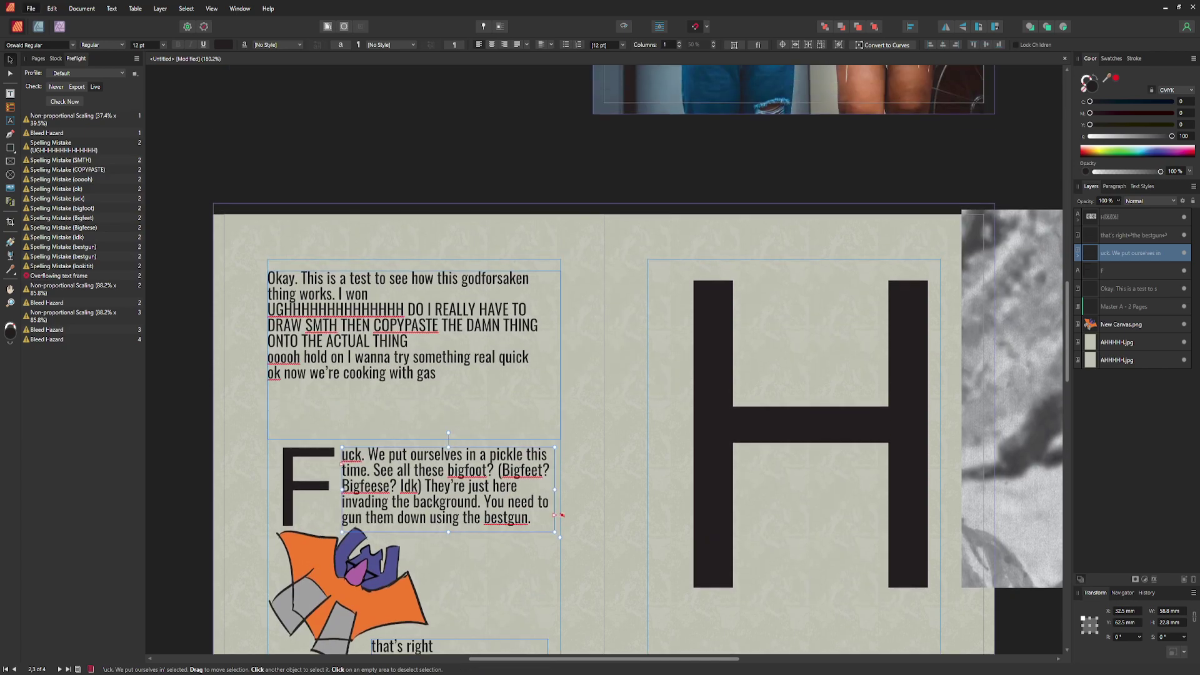